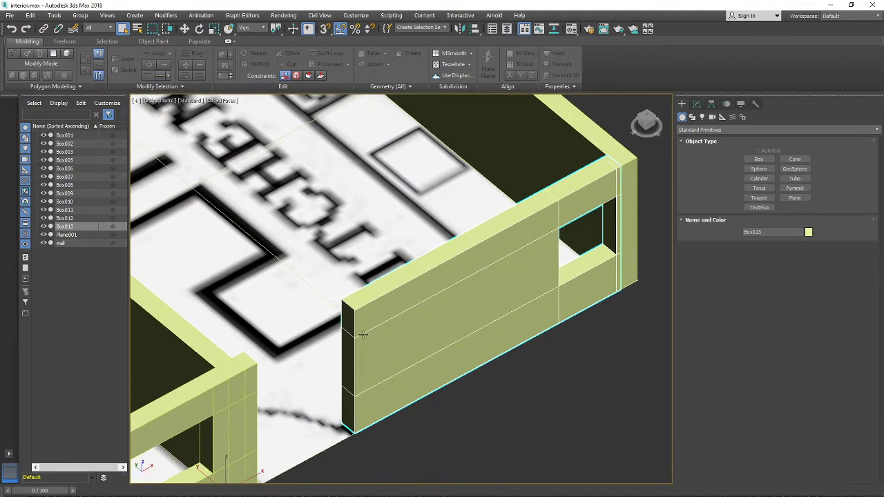
{"action": "scroll", "coordinate": [355, 305], "scroll_direction": "up", "scroll_amount": 3}
{"action": "scroll", "coordinate": [359, 318], "scroll_direction": "down", "scroll_amount": 5}
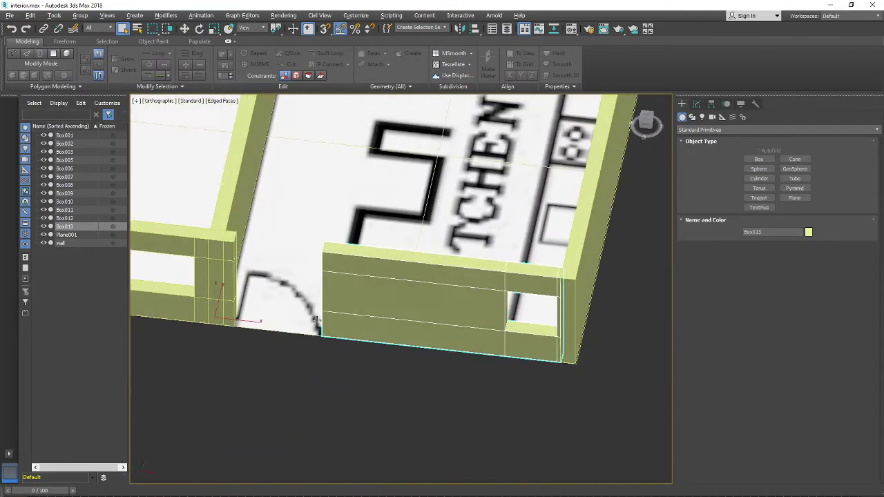
{"action": "scroll", "coordinate": [362, 313], "scroll_direction": "up", "scroll_amount": 3}
{"action": "scroll", "coordinate": [439, 297], "scroll_direction": "down", "scroll_amount": 4}
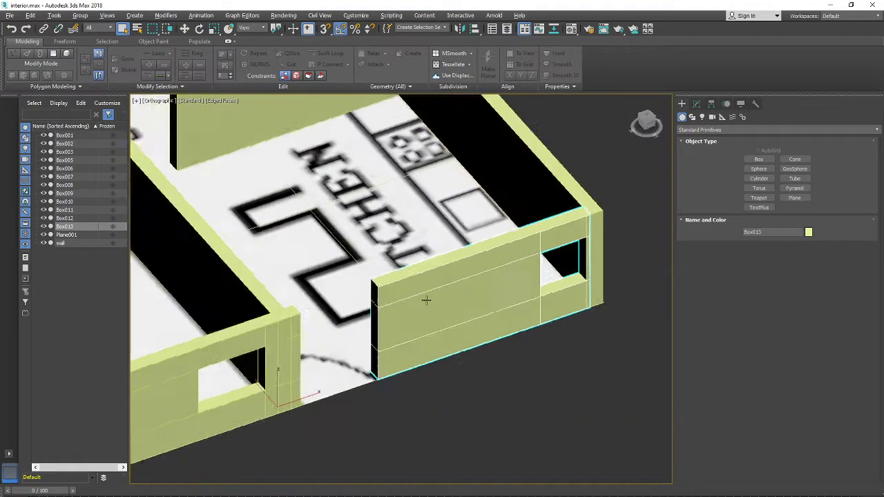
{"action": "mouse_move", "coordinate": [426, 300]}
{"action": "middle_mouse_down", "text": "alt"}
{"action": "mouse_move", "coordinate": [343, 303]}
{"action": "mouse_move", "coordinate": [436, 298]}
{"action": "middle_mouse_up", "text": "alt"}
{"action": "scroll", "coordinate": [435, 296], "scroll_direction": "down", "scroll_amount": 1}
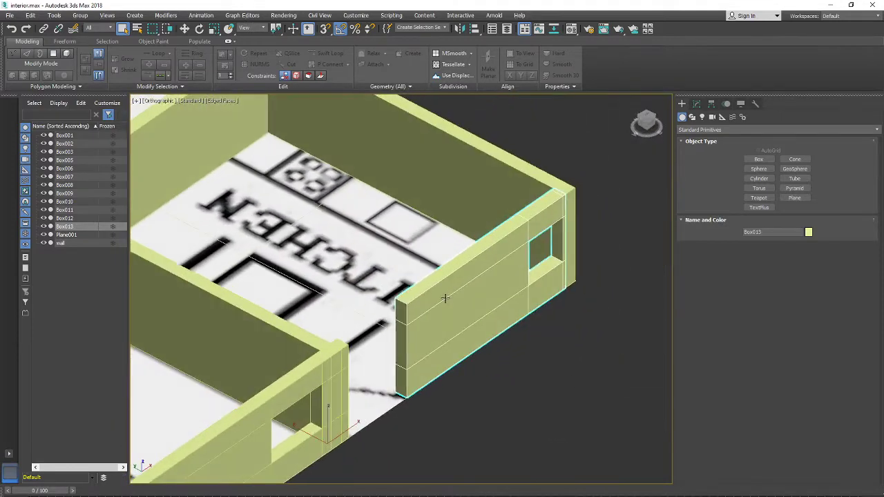
{"action": "scroll", "coordinate": [444, 297], "scroll_direction": "up", "scroll_amount": 2}
Enter edge editing on the kitchen's front wall and add the upper horizontal edge of its outer face to the selection
{"action": "left_click", "coordinate": [696, 103]}
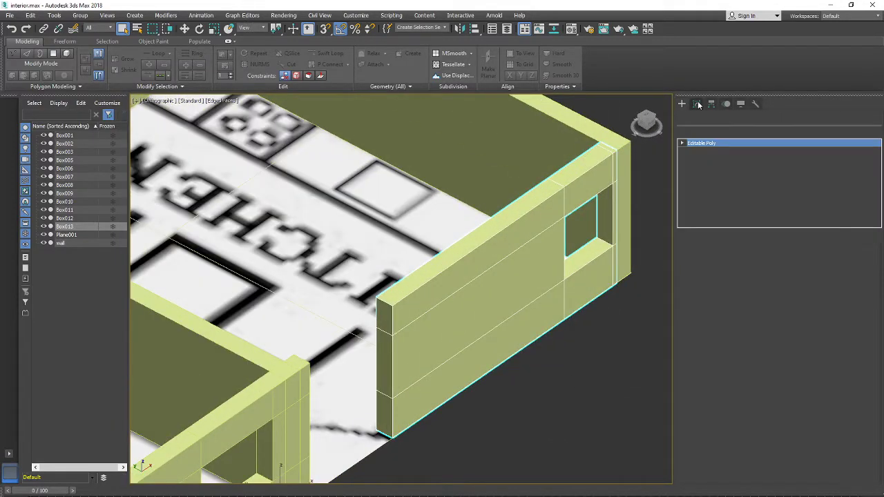
{"action": "left_click", "coordinate": [765, 268]}
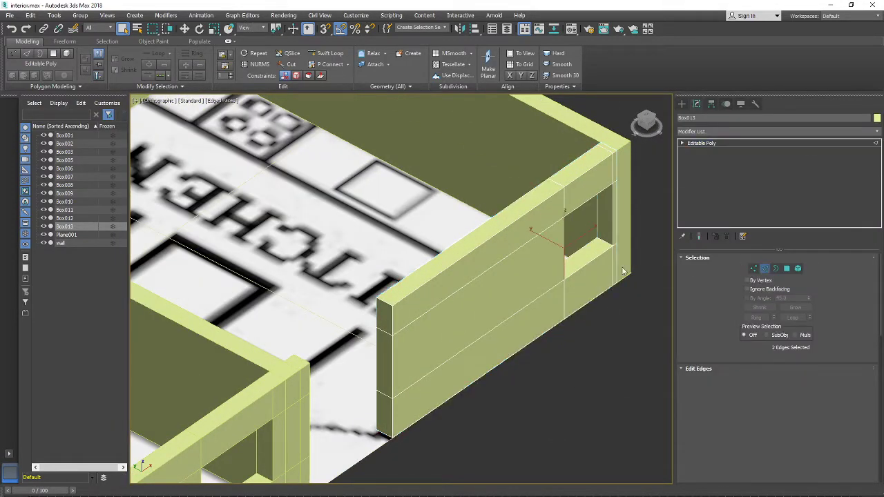
{"action": "left_click", "coordinate": [426, 309], "text": "ctrl"}
{"action": "middle_click_drag", "start_coordinate": [415, 316], "coordinate": [396, 325], "text": "alt"}
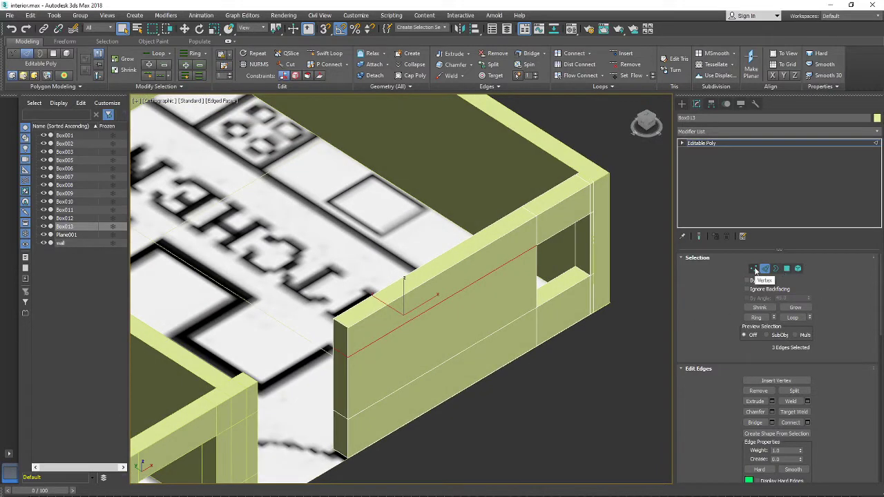
Switch the kitchen wall to vertex editing, activate Target Weld and widen the parameter area to two columns
{"action": "left_click", "coordinate": [754, 269]}
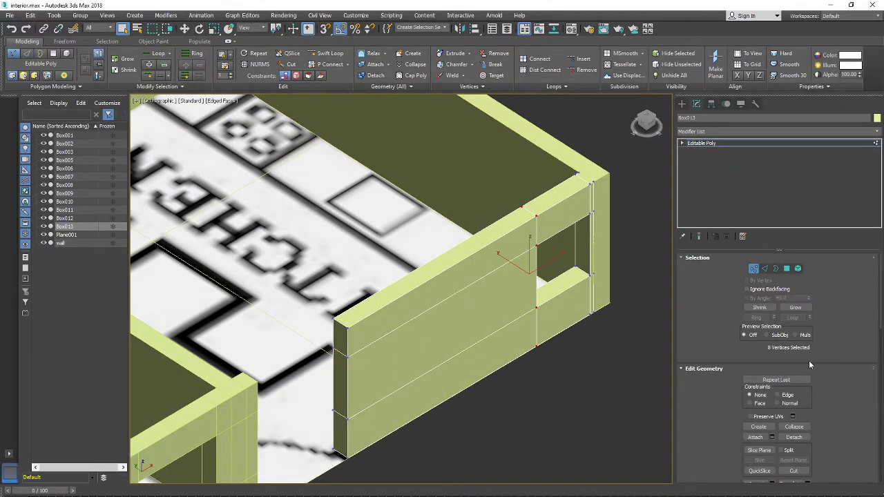
{"action": "scroll", "coordinate": [839, 397], "scroll_direction": "down", "scroll_amount": 10}
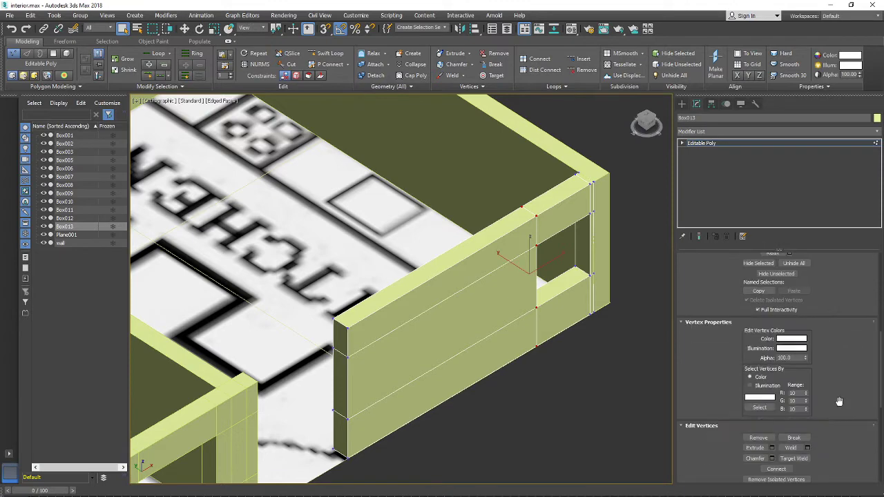
{"action": "scroll", "coordinate": [838, 401], "scroll_direction": "down", "scroll_amount": 3}
{"action": "left_click", "coordinate": [794, 376]}
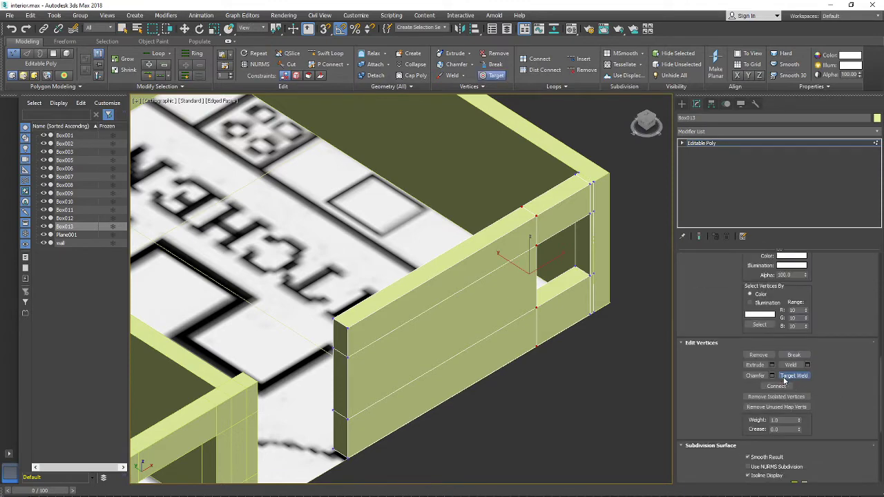
{"action": "scroll", "coordinate": [848, 352], "scroll_direction": "up", "scroll_amount": 12}
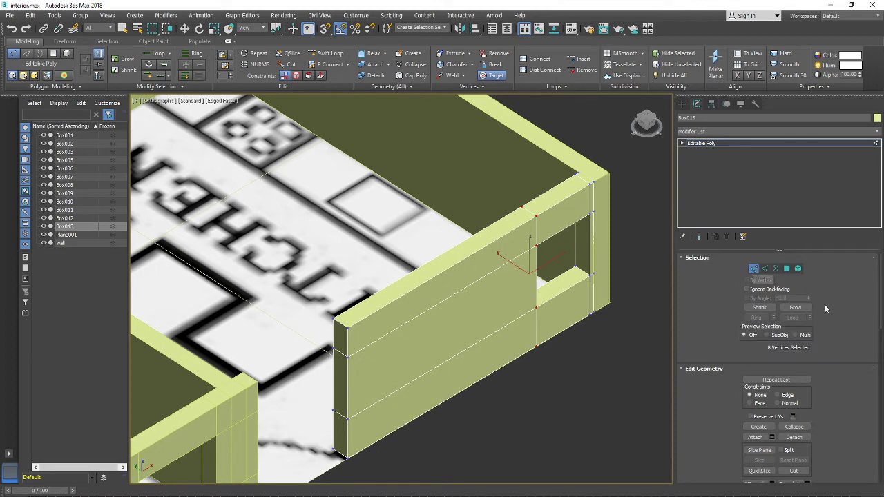
{"action": "scroll", "coordinate": [873, 377], "scroll_direction": "down", "scroll_amount": 3}
{"action": "scroll", "coordinate": [873, 376], "scroll_direction": "down", "scroll_amount": 7}
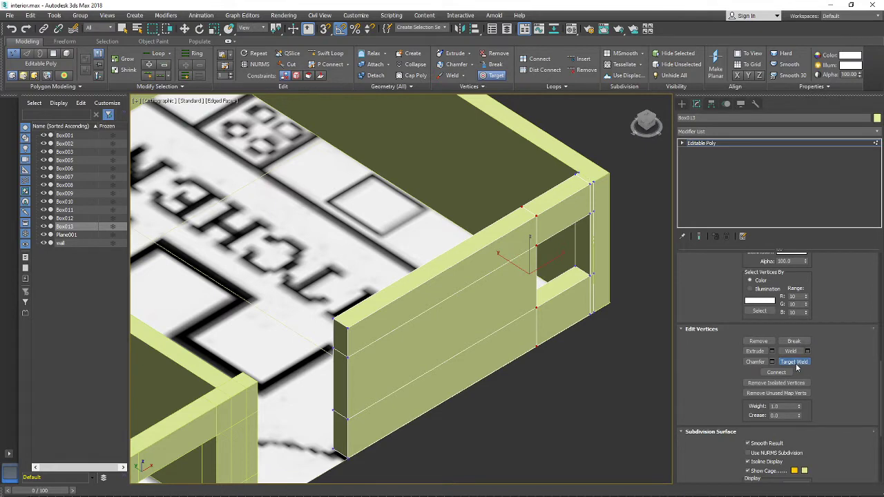
{"action": "left_click_drag", "start_coordinate": [673, 328], "coordinate": [643, 329]}
{"action": "scroll", "coordinate": [849, 384], "scroll_direction": "down", "scroll_amount": 3}
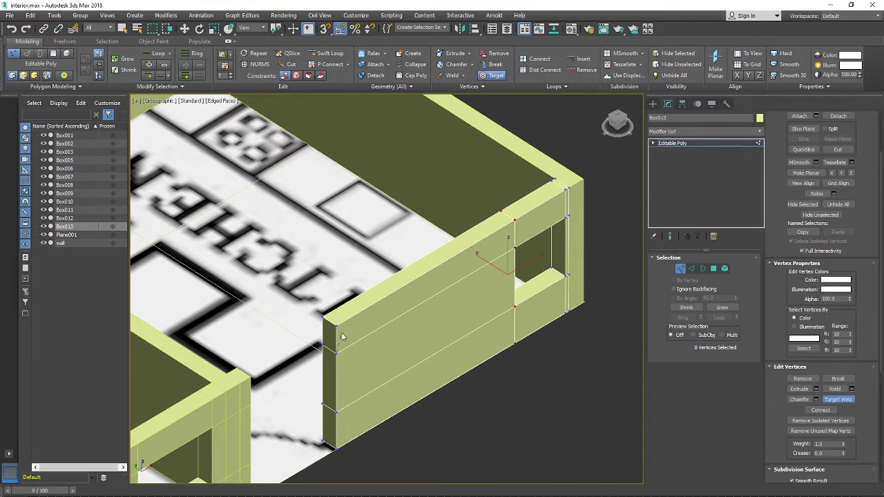
Target-weld the intermediate vertices at the kitchen wall's door end to its nearest top and bottom corners
{"action": "middle_click_drag", "start_coordinate": [337, 325], "coordinate": [370, 385], "text": "alt"}
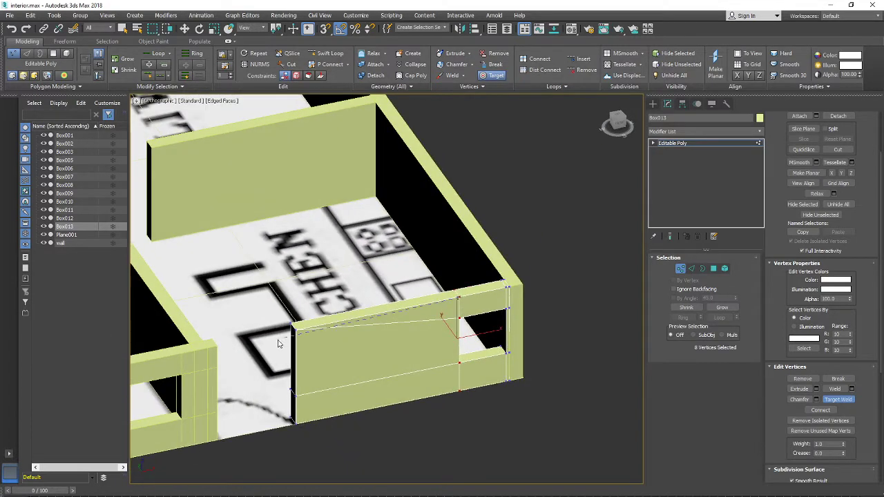
{"action": "left_click", "coordinate": [296, 332]}
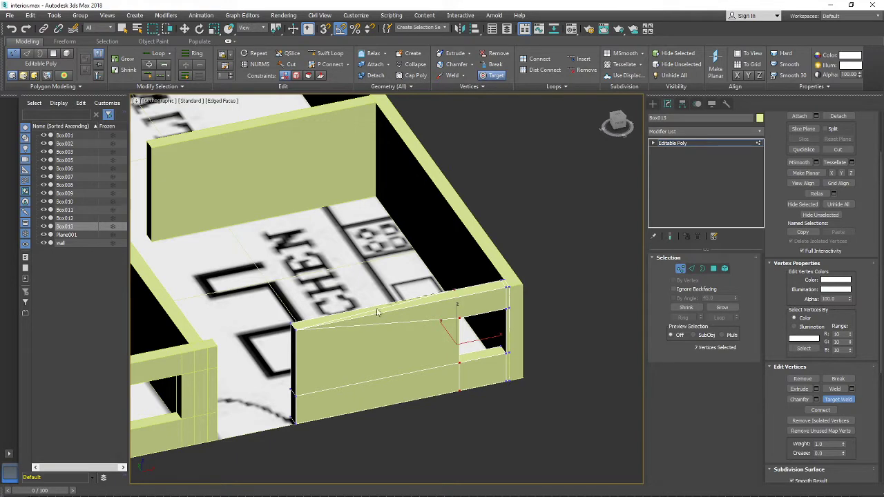
{"action": "middle_click_drag", "start_coordinate": [345, 329], "coordinate": [367, 345], "text": "alt"}
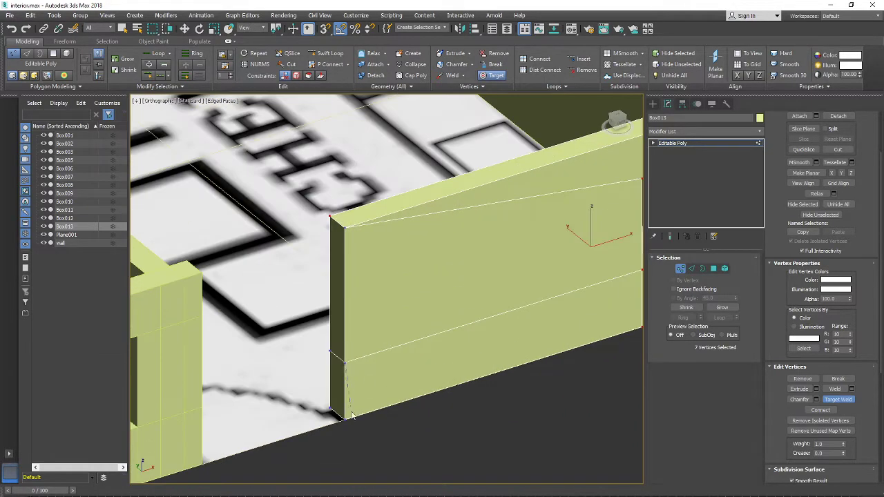
{"action": "middle_click_drag", "start_coordinate": [342, 419], "coordinate": [493, 319], "text": "alt"}
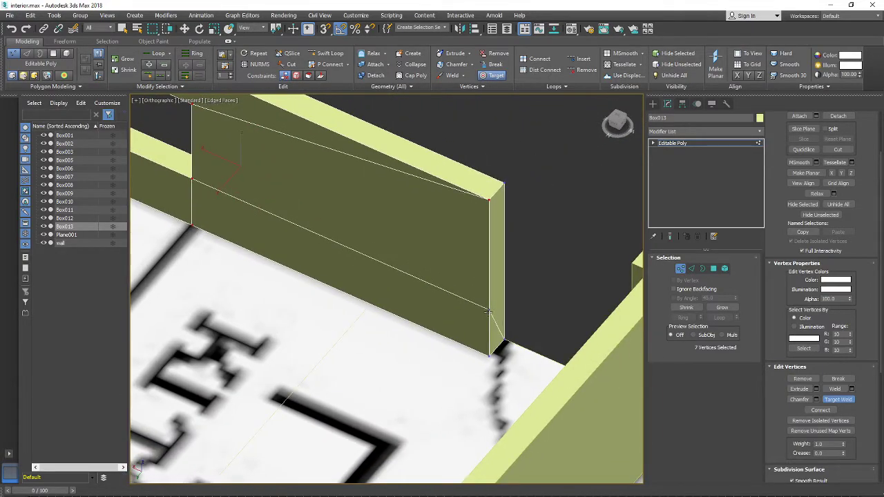
{"action": "left_click", "coordinate": [488, 311]}
{"action": "left_click", "coordinate": [490, 357]}
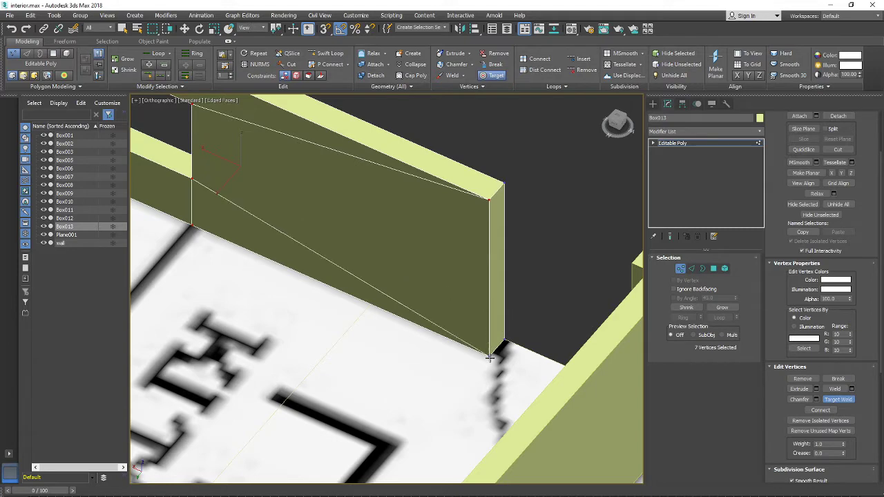
Target-weld the inner-face vertices between the kitchen window and the side wall to the wall's bottom and top corners
{"action": "scroll", "coordinate": [469, 352], "scroll_direction": "down", "scroll_amount": 5}
{"action": "middle_click_drag", "start_coordinate": [416, 345], "coordinate": [427, 349], "text": "alt"}
{"action": "scroll", "coordinate": [322, 280], "scroll_direction": "up", "scroll_amount": 10}
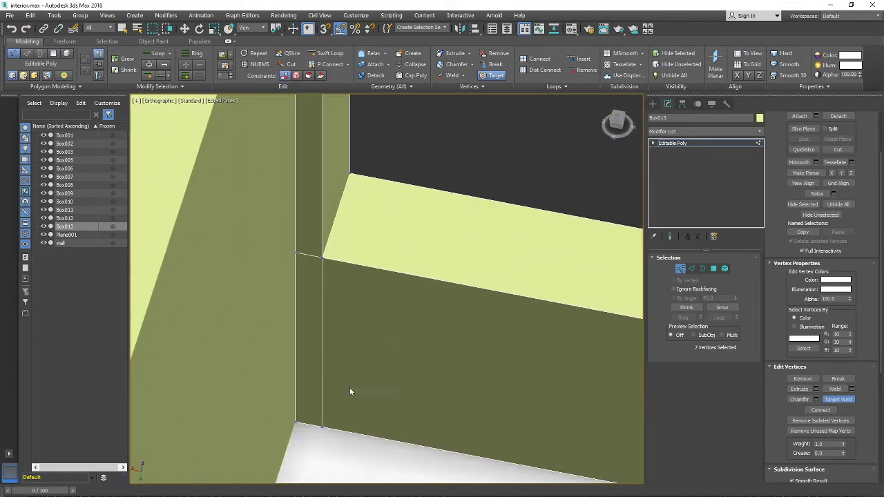
{"action": "left_click", "coordinate": [295, 421]}
{"action": "middle_click_drag", "start_coordinate": [315, 352], "coordinate": [319, 336], "text": "alt"}
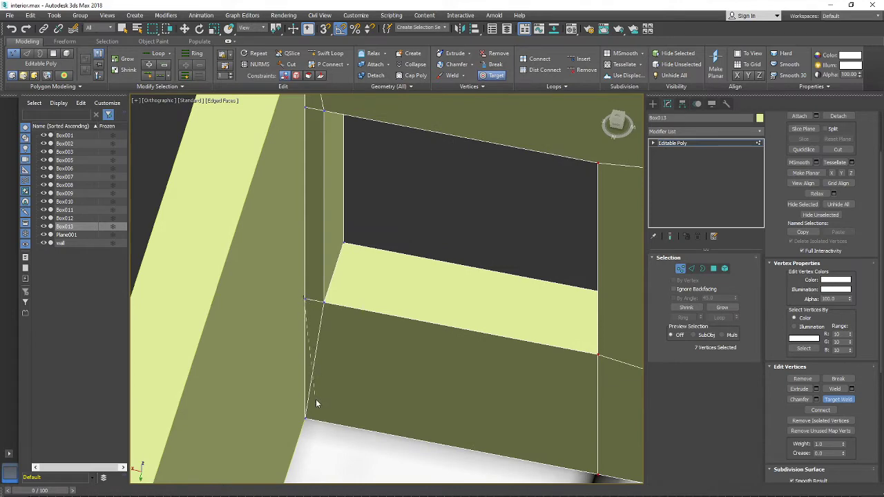
{"action": "scroll", "coordinate": [304, 278], "scroll_direction": "down", "scroll_amount": 2}
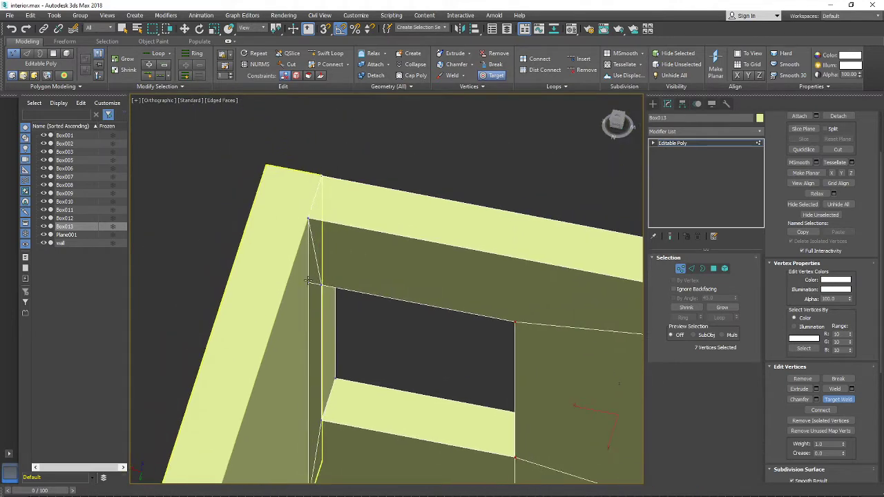
{"action": "left_click", "coordinate": [308, 281]}
{"action": "left_click", "coordinate": [308, 219]}
Target-weld the outer-face vertices between the kitchen window and the side wall to the wall's top and bottom corners
{"action": "scroll", "coordinate": [390, 276], "scroll_direction": "down", "scroll_amount": 6}
{"action": "middle_click_drag", "start_coordinate": [445, 296], "coordinate": [243, 299], "text": "alt"}
{"action": "scroll", "coordinate": [501, 312], "scroll_direction": "up", "scroll_amount": 6}
{"action": "scroll", "coordinate": [473, 321], "scroll_direction": "down", "scroll_amount": 4}
{"action": "mouse_move", "coordinate": [473, 321]}
{"action": "middle_mouse_down", "text": "alt"}
{"action": "mouse_move", "coordinate": [456, 329]}
{"action": "mouse_move", "coordinate": [482, 312]}
{"action": "middle_mouse_up", "text": "alt"}
{"action": "scroll", "coordinate": [483, 312], "scroll_direction": "up", "scroll_amount": 5}
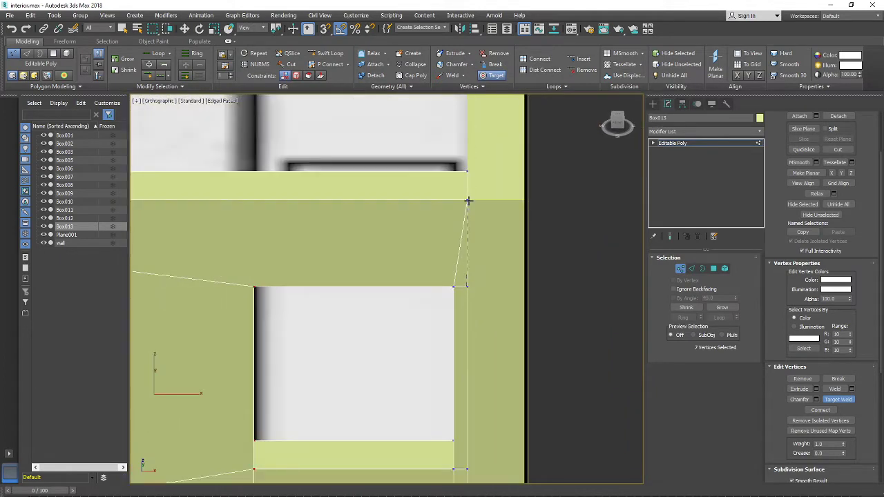
{"action": "left_click", "coordinate": [468, 200]}
{"action": "scroll", "coordinate": [482, 348], "scroll_direction": "down", "scroll_amount": 4}
{"action": "middle_click_drag", "start_coordinate": [482, 350], "coordinate": [467, 240]}
{"action": "scroll", "coordinate": [467, 240], "scroll_direction": "up", "scroll_amount": 2}
{"action": "middle_click_drag", "start_coordinate": [446, 310], "coordinate": [447, 292]}
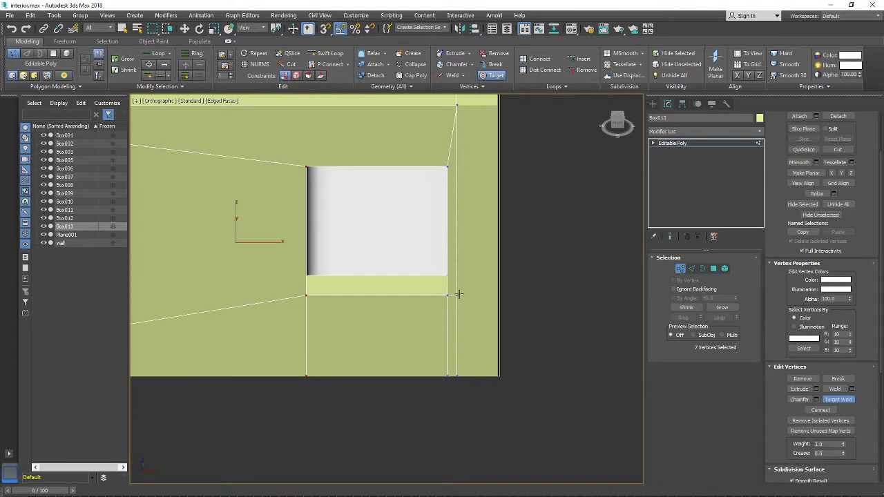
{"action": "left_click", "coordinate": [456, 377]}
Target-weld the bottom vertices beneath the kitchen window to the wall's door-end corners and turn off Target Weld
{"action": "middle_click_drag", "start_coordinate": [339, 379], "coordinate": [507, 376]}
{"action": "scroll", "coordinate": [507, 377], "scroll_direction": "down", "scroll_amount": 2}
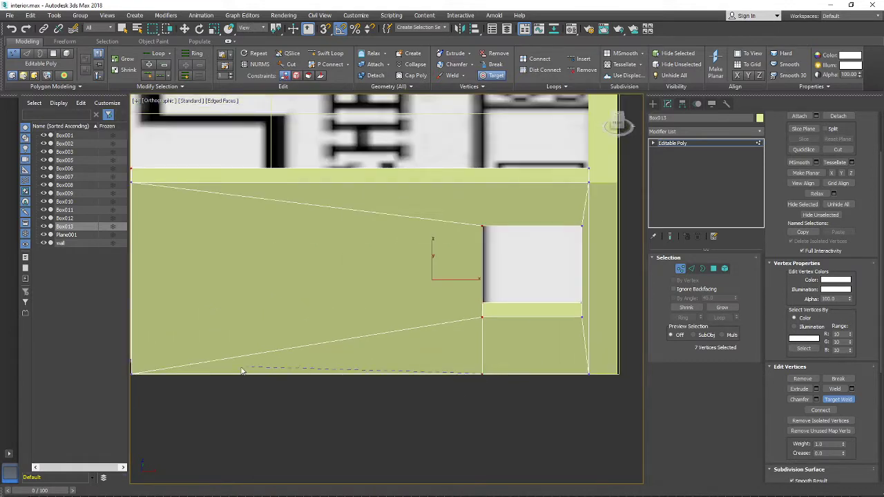
{"action": "scroll", "coordinate": [173, 374], "scroll_direction": "down", "scroll_amount": 2}
{"action": "scroll", "coordinate": [257, 368], "scroll_direction": "down", "scroll_amount": 3}
{"action": "middle_click_drag", "start_coordinate": [257, 369], "coordinate": [361, 359], "text": "alt"}
{"action": "scroll", "coordinate": [375, 355], "scroll_direction": "up", "scroll_amount": 2}
{"action": "middle_click_drag", "start_coordinate": [506, 322], "coordinate": [452, 353], "text": "alt"}
{"action": "middle_click_drag", "start_coordinate": [452, 353], "coordinate": [401, 377]}
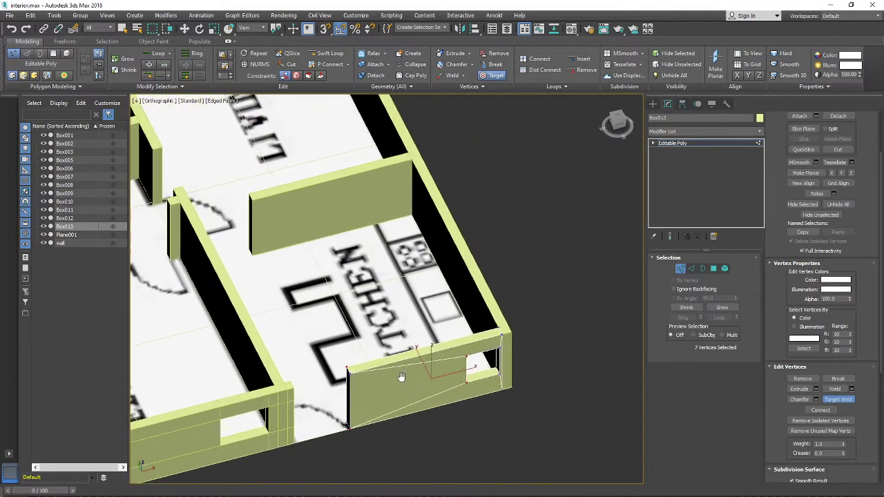
{"action": "scroll", "coordinate": [401, 376], "scroll_direction": "down", "scroll_amount": 2}
{"action": "scroll", "coordinate": [401, 377], "scroll_direction": "up", "scroll_amount": 2}
{"action": "scroll", "coordinate": [420, 369], "scroll_direction": "up", "scroll_amount": 3}
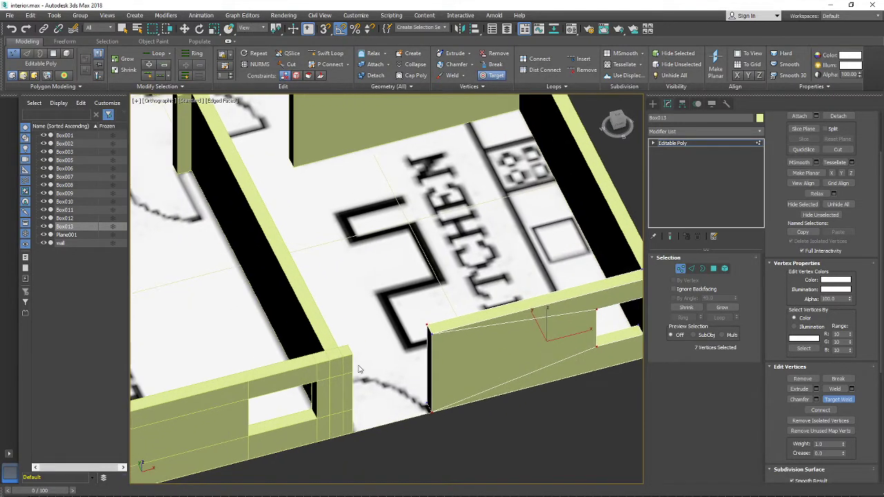
{"action": "left_click", "coordinate": [838, 399]}
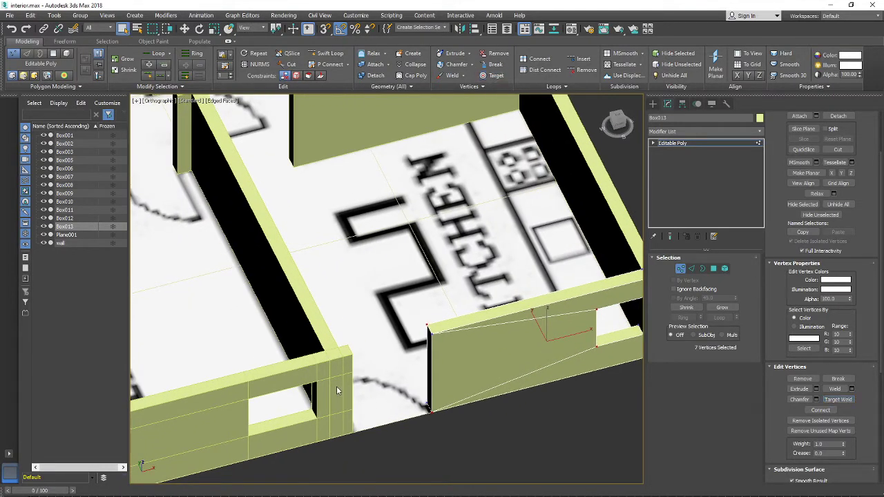
Switch to vertex editing on the bedroom's front wall (Box005) and select the upper intermediate outer vertex at its corner end
{"action": "left_click", "coordinate": [279, 374]}
{"action": "middle_click_drag", "start_coordinate": [267, 375], "coordinate": [308, 372]}
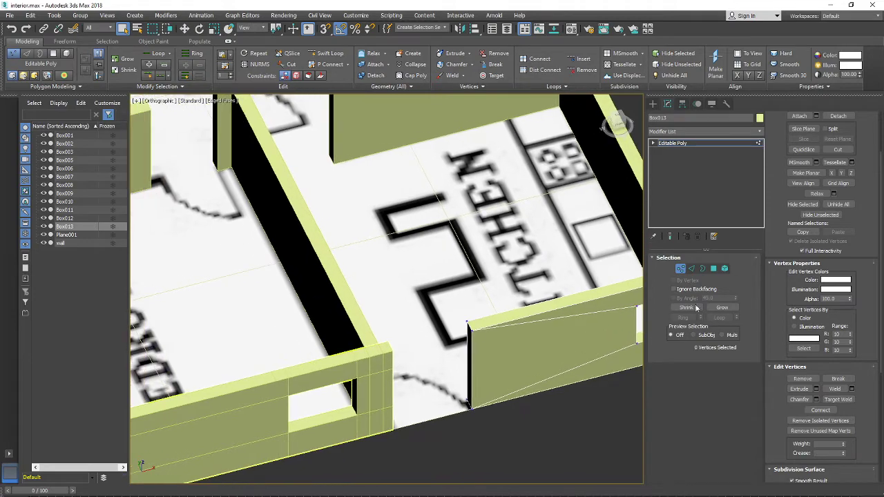
{"action": "left_click", "coordinate": [680, 268]}
{"action": "scroll", "coordinate": [442, 332], "scroll_direction": "down", "scroll_amount": 3}
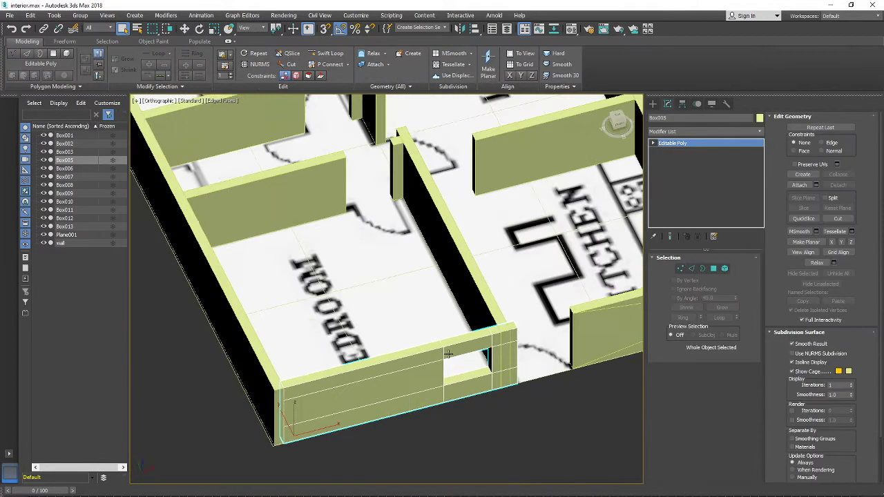
{"action": "left_click", "coordinate": [455, 343]}
{"action": "middle_click_drag", "start_coordinate": [455, 343], "coordinate": [507, 333]}
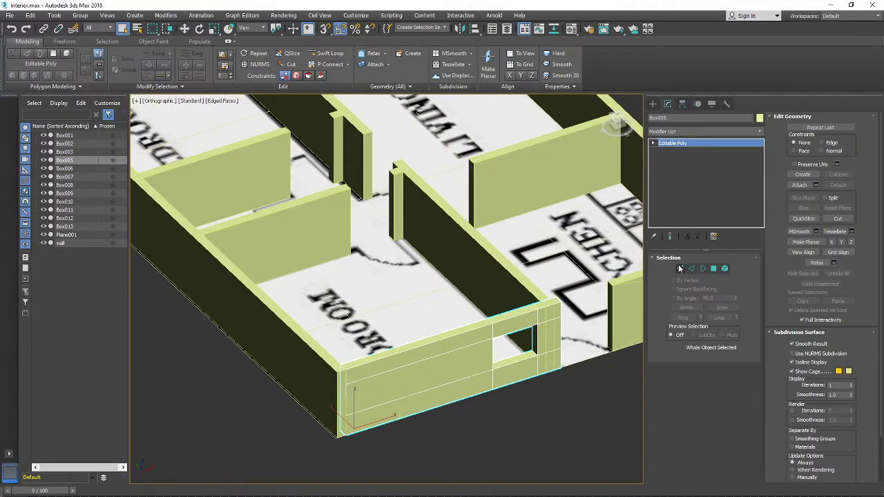
{"action": "left_click", "coordinate": [681, 269]}
{"action": "scroll", "coordinate": [352, 387], "scroll_direction": "up", "scroll_amount": 5}
{"action": "left_click", "coordinate": [335, 376]}
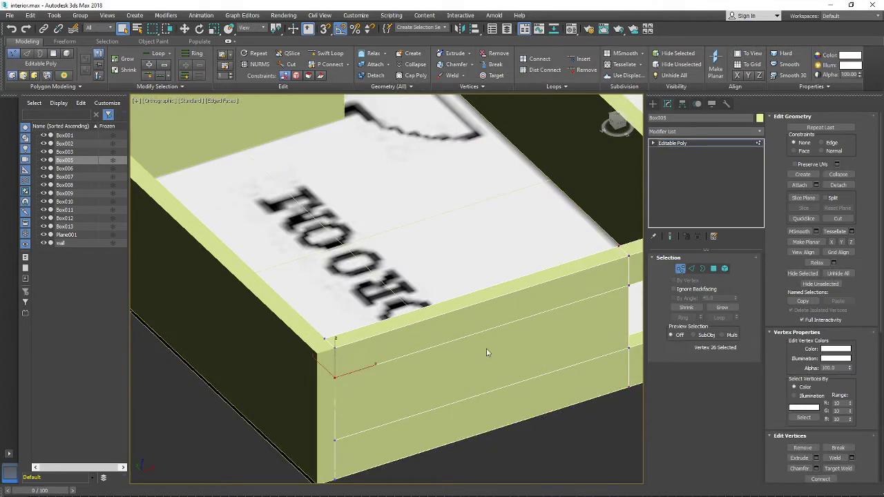
Target-weld the upper intermediate outer vertex at the bedroom wall's corner end to the top corner above it, and turn off Target Weld
{"action": "scroll", "coordinate": [496, 332], "scroll_direction": "up", "scroll_amount": 1}
{"action": "middle_click_drag", "start_coordinate": [496, 333], "coordinate": [426, 328]}
{"action": "scroll", "coordinate": [550, 328], "scroll_direction": "up", "scroll_amount": 1}
{"action": "middle_click_drag", "start_coordinate": [551, 328], "coordinate": [442, 342]}
{"action": "scroll", "coordinate": [477, 367], "scroll_direction": "down", "scroll_amount": 1}
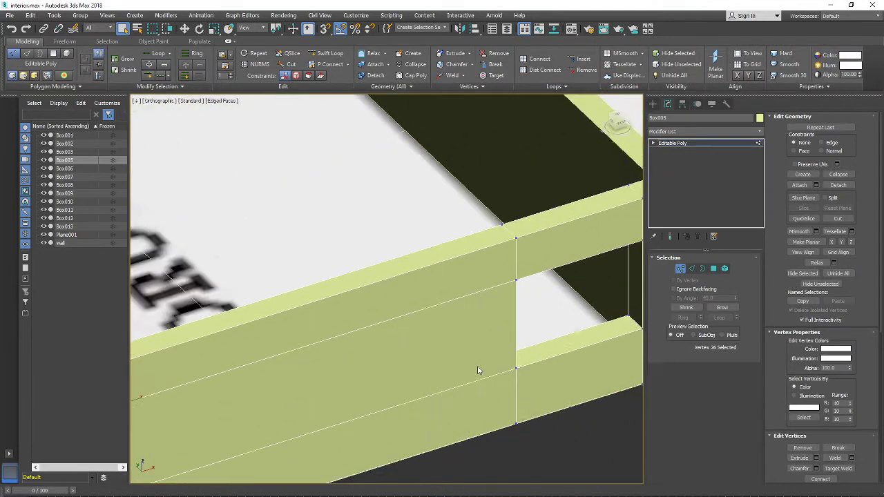
{"action": "scroll", "coordinate": [477, 367], "scroll_direction": "down", "scroll_amount": 3}
{"action": "middle_click_drag", "start_coordinate": [477, 366], "coordinate": [434, 364]}
{"action": "scroll", "coordinate": [851, 436], "scroll_direction": "down", "scroll_amount": 1}
{"action": "left_click", "coordinate": [839, 427]}
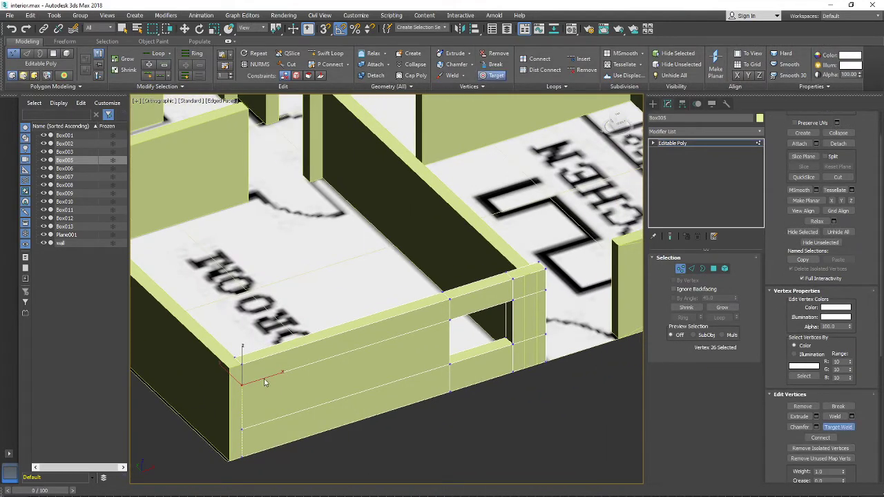
{"action": "scroll", "coordinate": [310, 414], "scroll_direction": "up", "scroll_amount": 2}
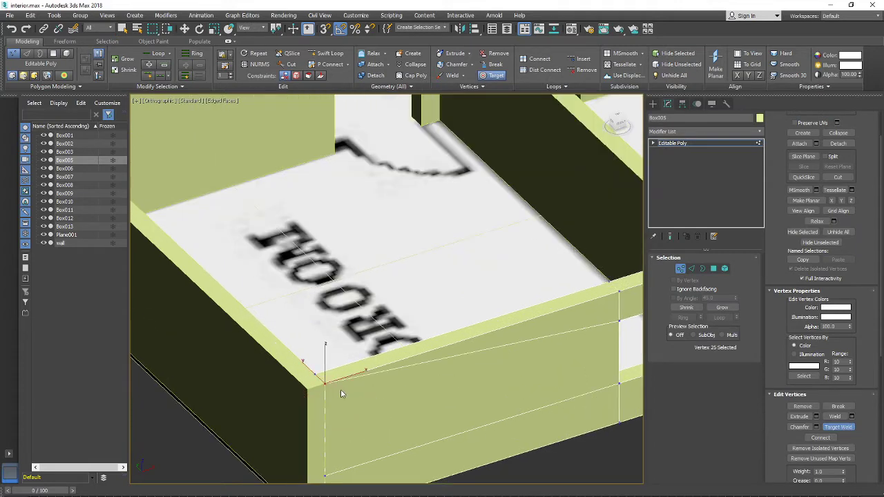
{"action": "scroll", "coordinate": [340, 389], "scroll_direction": "down", "scroll_amount": 4}
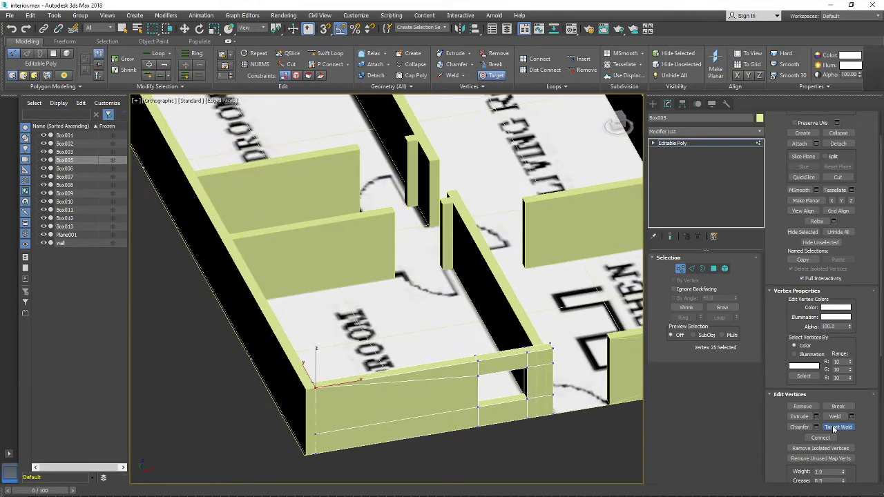
{"action": "left_click", "coordinate": [833, 427]}
{"action": "scroll", "coordinate": [477, 343], "scroll_direction": "down", "scroll_amount": 2}
{"action": "middle_click_drag", "start_coordinate": [478, 342], "coordinate": [437, 372]}
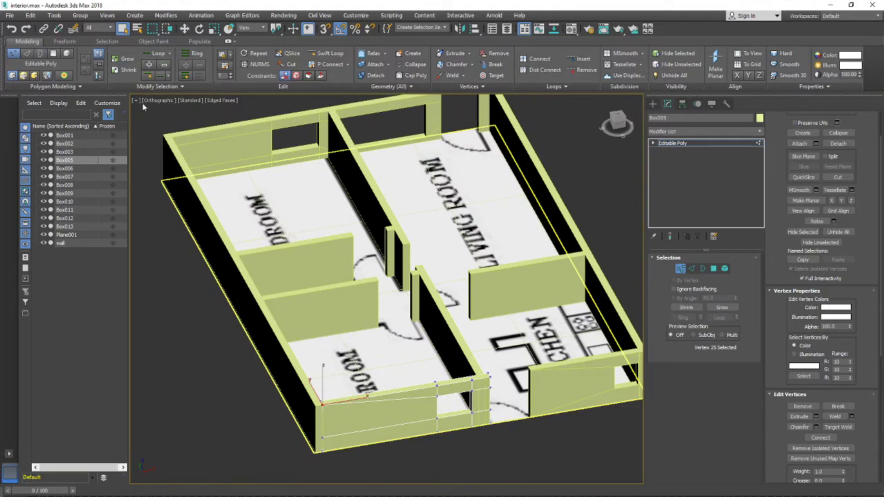
{"action": "middle_click_drag", "start_coordinate": [356, 200], "coordinate": [387, 263]}
{"action": "scroll", "coordinate": [355, 211], "scroll_direction": "down", "scroll_amount": 3}
{"action": "scroll", "coordinate": [428, 291], "scroll_direction": "up", "scroll_amount": 4}
{"action": "scroll", "coordinate": [429, 291], "scroll_direction": "down", "scroll_amount": 5}
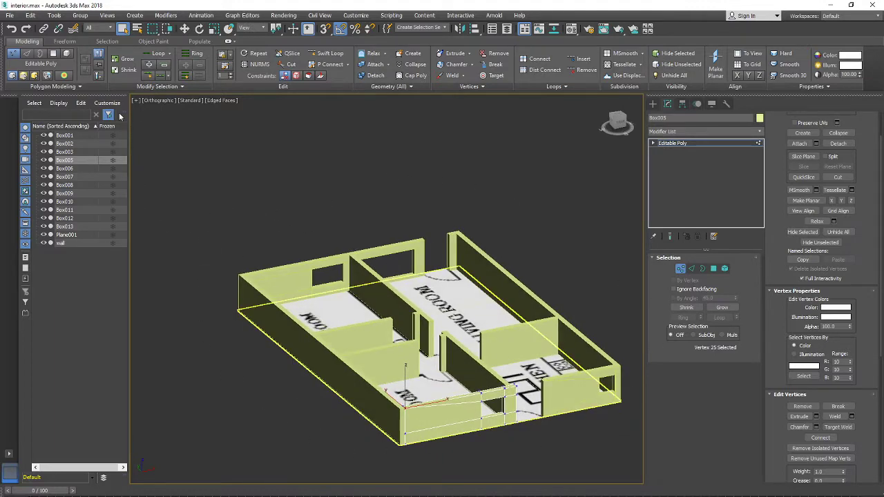
{"action": "middle_click_drag", "start_coordinate": [472, 234], "coordinate": [262, 194]}
{"action": "scroll", "coordinate": [155, 131], "scroll_direction": "up", "scroll_amount": 3}
{"action": "scroll", "coordinate": [154, 127], "scroll_direction": "down", "scroll_amount": 3}
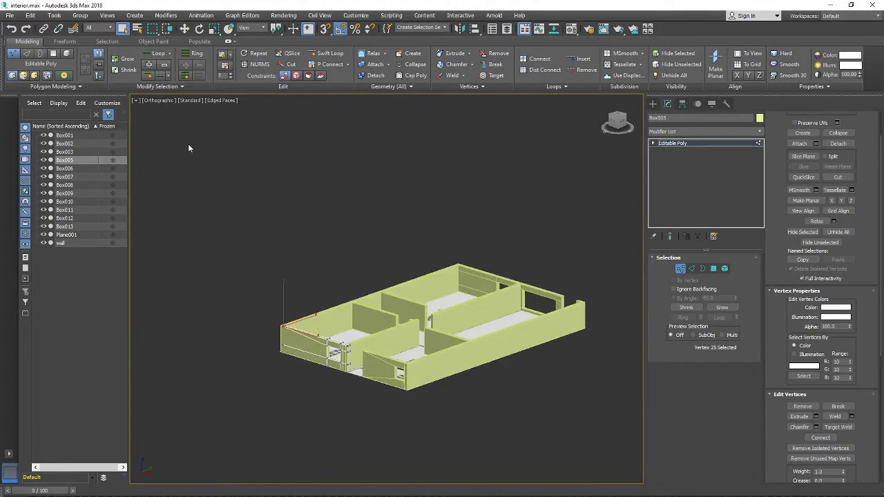
{"action": "middle_click_drag", "start_coordinate": [188, 143], "coordinate": [160, 127]}
Configure the viewport statistics to show only the triangle count for Total + Selection and display them in the active view
{"action": "left_click", "coordinate": [136, 100]}
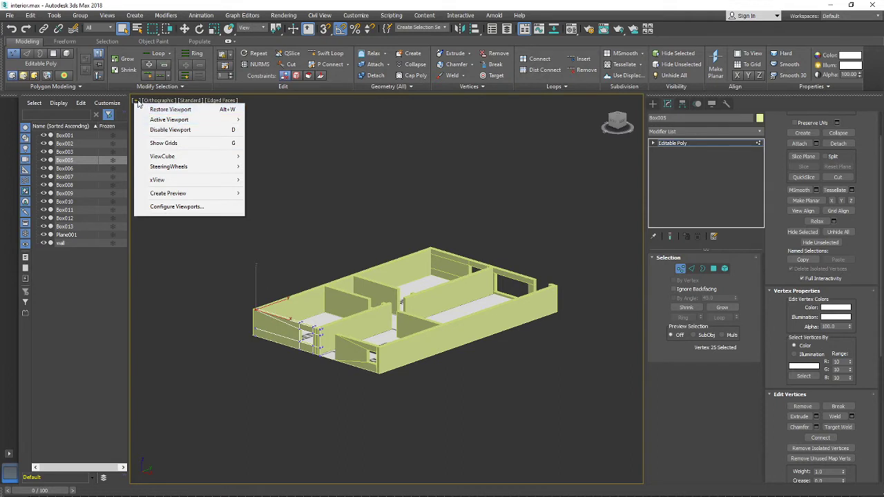
{"action": "left_click", "coordinate": [137, 101]}
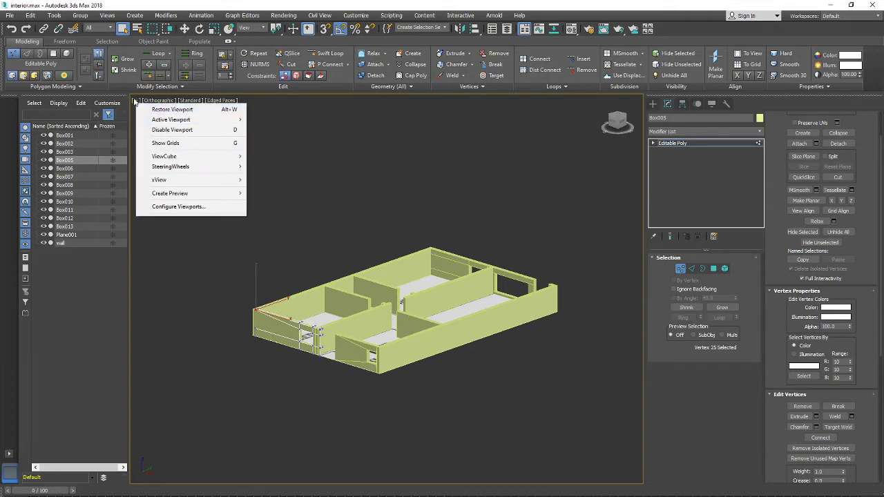
{"action": "left_click", "coordinate": [174, 208]}
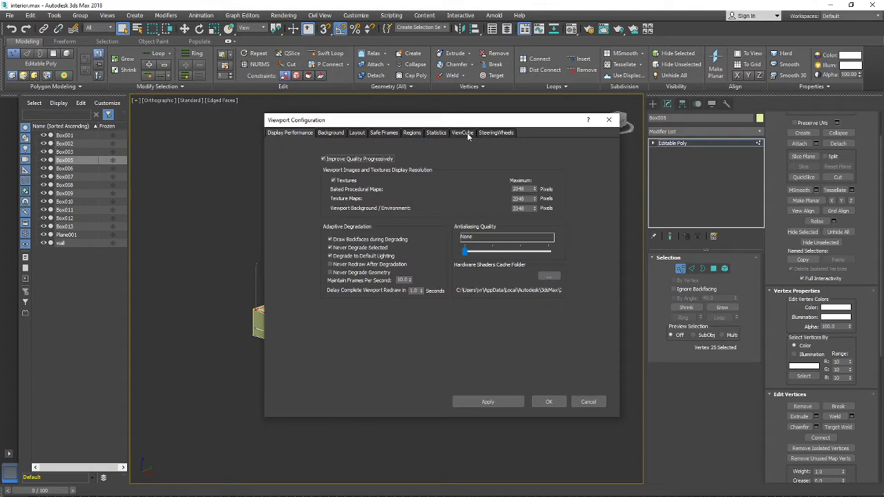
{"action": "left_click", "coordinate": [435, 133]}
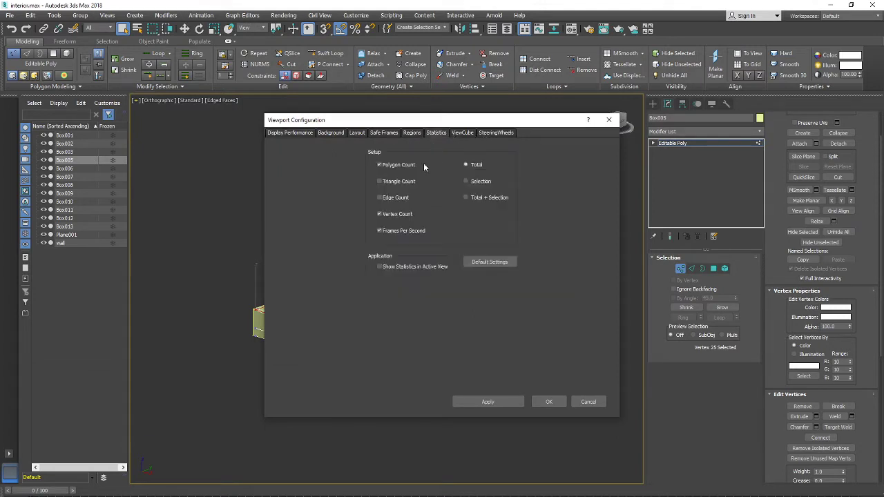
{"action": "left_click", "coordinate": [385, 180]}
{"action": "left_click", "coordinate": [379, 231]}
{"action": "left_click", "coordinate": [379, 181]}
{"action": "left_click", "coordinate": [467, 197]}
{"action": "left_click", "coordinate": [501, 402]}
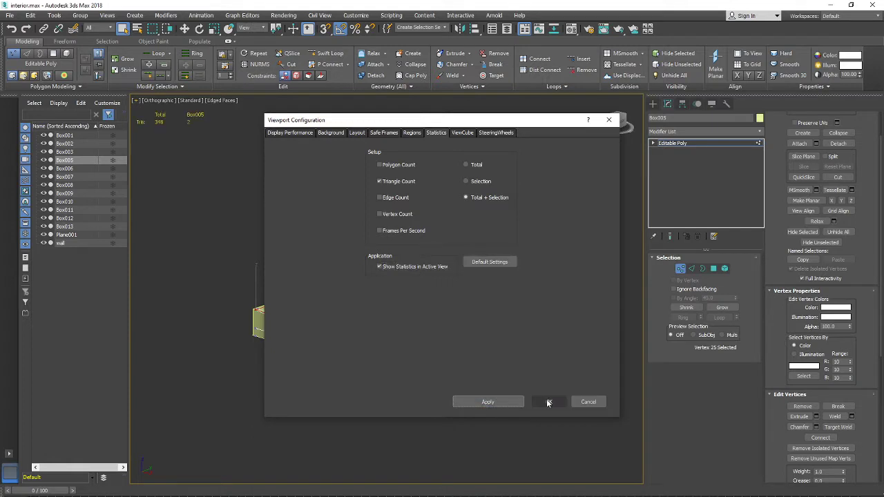
{"action": "left_click", "coordinate": [549, 402]}
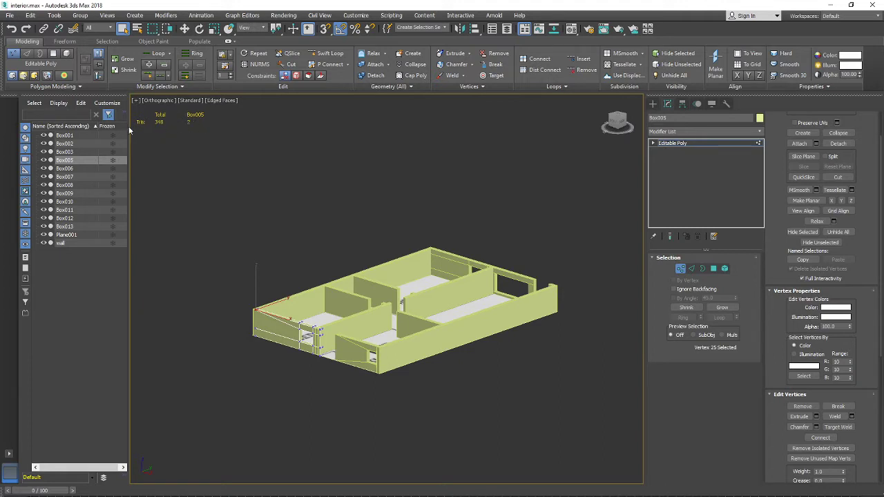
Leave vertex editing and check the triangle count and leftover edges of the bedroom's front wall from several angles
{"action": "left_click", "coordinate": [680, 268]}
{"action": "middle_click_drag", "start_coordinate": [305, 333], "coordinate": [310, 347]}
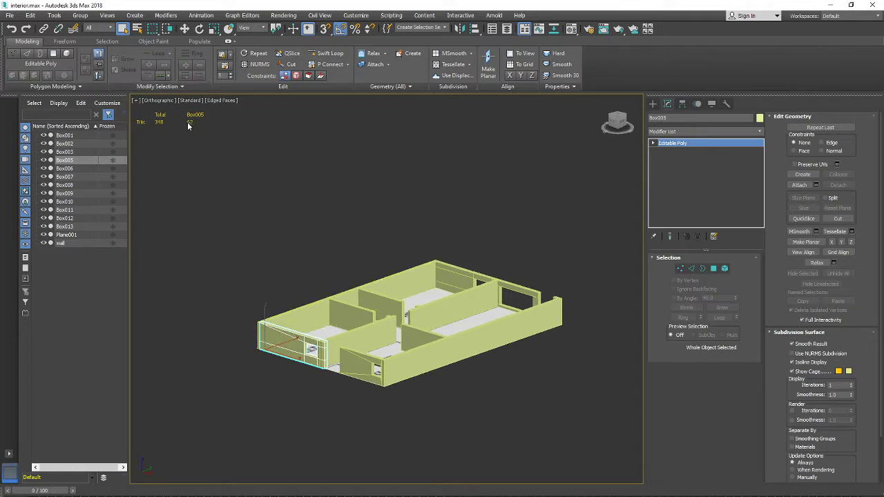
{"action": "scroll", "coordinate": [290, 298], "scroll_direction": "up", "scroll_amount": 8}
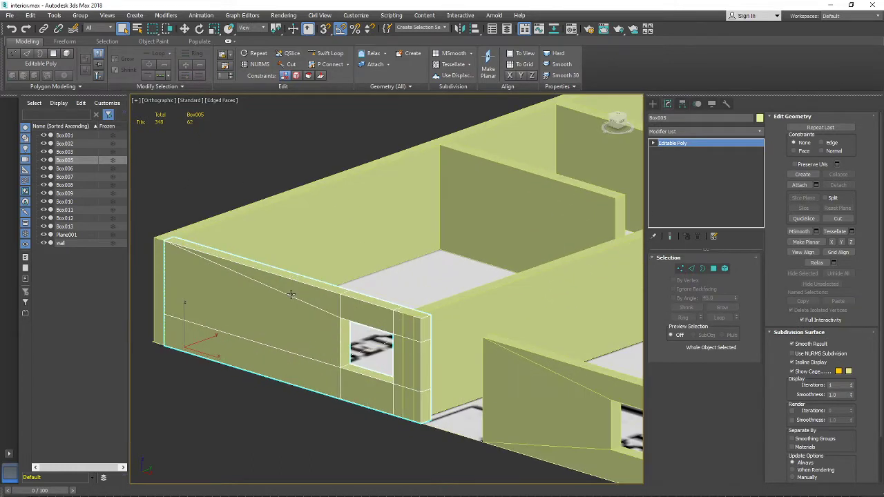
{"action": "scroll", "coordinate": [291, 295], "scroll_direction": "down", "scroll_amount": 5}
{"action": "mouse_move", "coordinate": [291, 295]}
{"action": "middle_mouse_down", "text": "alt"}
{"action": "mouse_move", "coordinate": [305, 322]}
{"action": "mouse_move", "coordinate": [315, 305]}
{"action": "mouse_move", "coordinate": [351, 339]}
{"action": "mouse_move", "coordinate": [300, 308]}
{"action": "middle_mouse_up", "text": "alt"}
{"action": "scroll", "coordinate": [315, 305], "scroll_direction": "up", "scroll_amount": 2}
{"action": "middle_click_drag", "start_coordinate": [301, 308], "coordinate": [343, 308]}
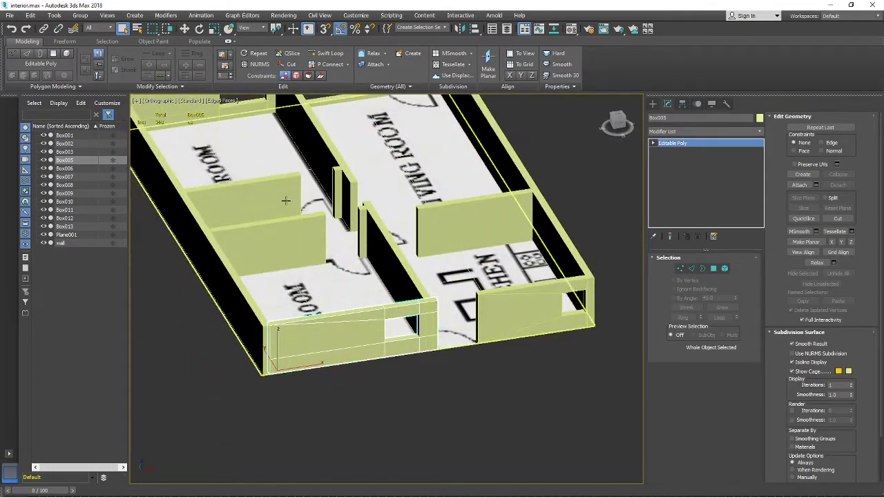
{"action": "scroll", "coordinate": [285, 201], "scroll_direction": "down", "scroll_amount": 8}
{"action": "scroll", "coordinate": [361, 339], "scroll_direction": "up", "scroll_amount": 8}
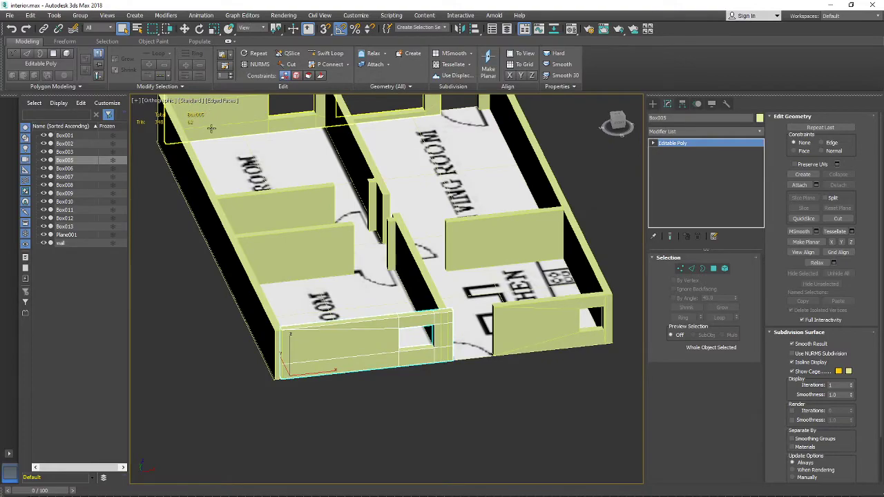
{"action": "middle_click_drag", "start_coordinate": [211, 128], "coordinate": [227, 237]}
{"action": "middle_click_drag", "start_coordinate": [274, 222], "coordinate": [318, 202]}
{"action": "middle_click_drag", "start_coordinate": [352, 282], "coordinate": [348, 313]}
{"action": "scroll", "coordinate": [458, 378], "scroll_direction": "up", "scroll_amount": 5}
{"action": "middle_click_drag", "start_coordinate": [458, 379], "coordinate": [481, 379]}
{"action": "scroll", "coordinate": [516, 376], "scroll_direction": "down", "scroll_amount": 5}
{"action": "middle_click_drag", "start_coordinate": [366, 366], "coordinate": [456, 344], "text": "alt"}
{"action": "scroll", "coordinate": [378, 352], "scroll_direction": "up", "scroll_amount": 2}
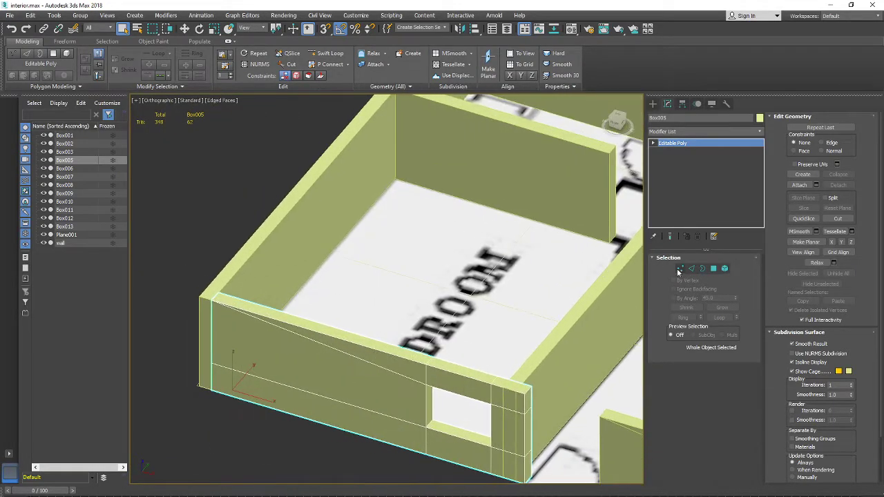
Return to vertex editing and target-weld the lower intermediate outer vertex at the bedroom wall's corner end to the bottom corner
{"action": "scroll", "coordinate": [840, 310], "scroll_direction": "down", "scroll_amount": 1}
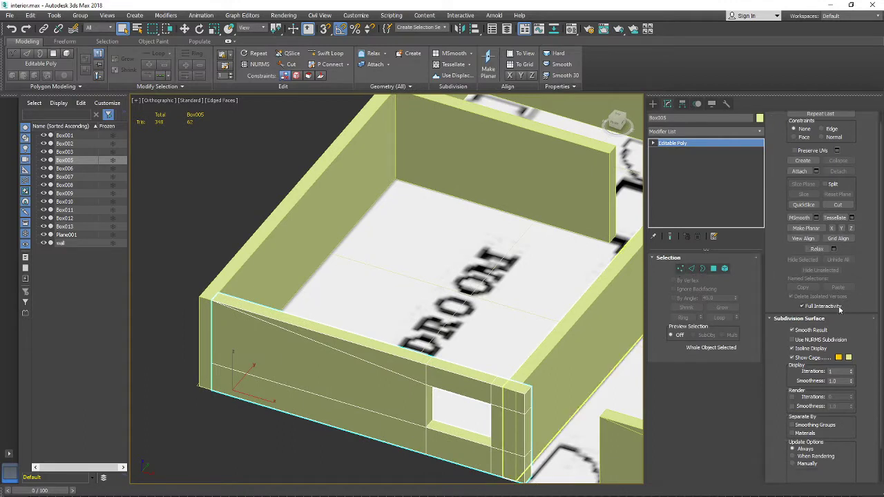
{"action": "scroll", "coordinate": [839, 310], "scroll_direction": "up", "scroll_amount": 1}
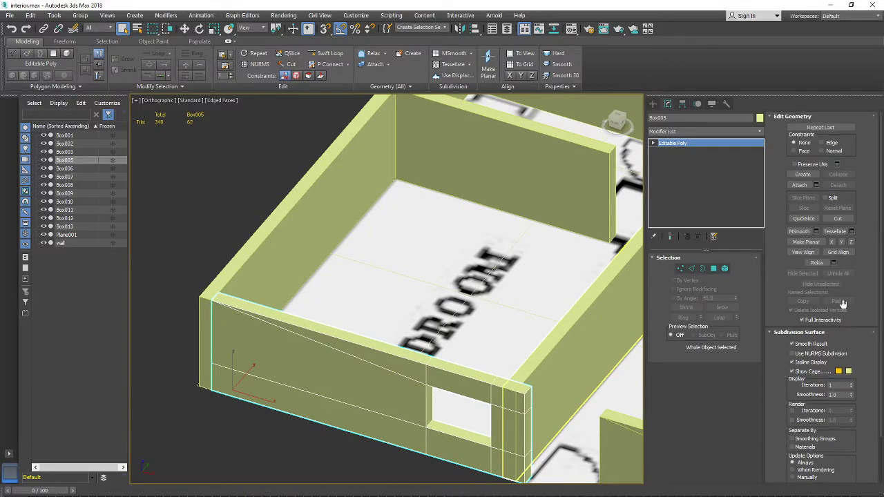
{"action": "scroll", "coordinate": [841, 309], "scroll_direction": "down", "scroll_amount": 3}
{"action": "scroll", "coordinate": [862, 295], "scroll_direction": "up", "scroll_amount": 3}
{"action": "middle_click_drag", "start_coordinate": [614, 291], "coordinate": [568, 278]}
{"action": "left_click", "coordinate": [680, 268]}
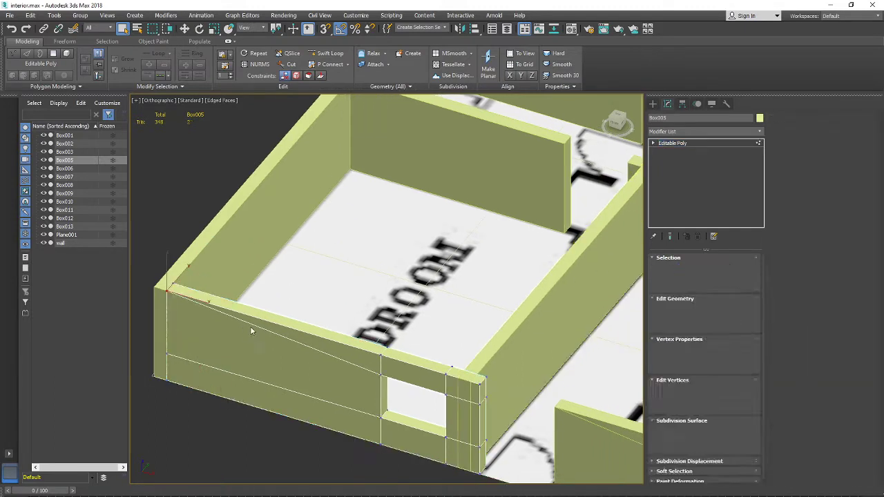
{"action": "middle_click_drag", "start_coordinate": [158, 355], "coordinate": [192, 357]}
{"action": "left_click", "coordinate": [200, 357]}
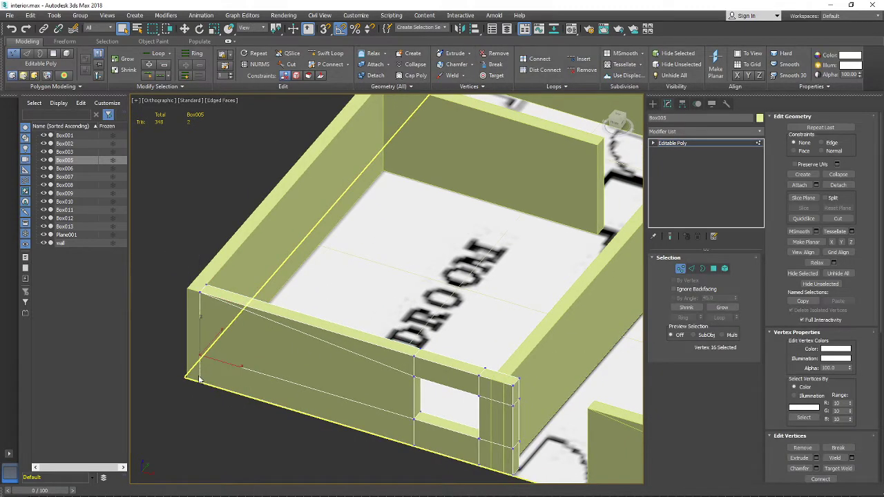
{"action": "scroll", "coordinate": [868, 240], "scroll_direction": "down", "scroll_amount": 5}
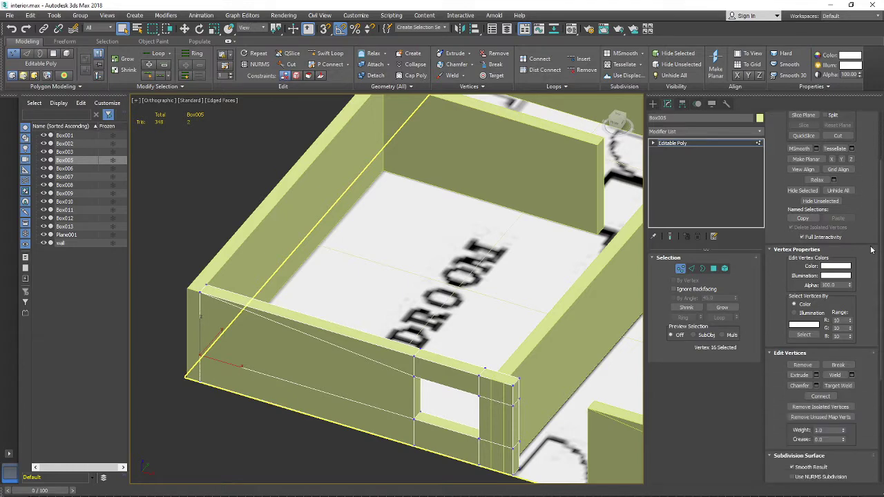
{"action": "left_click", "coordinate": [837, 302]}
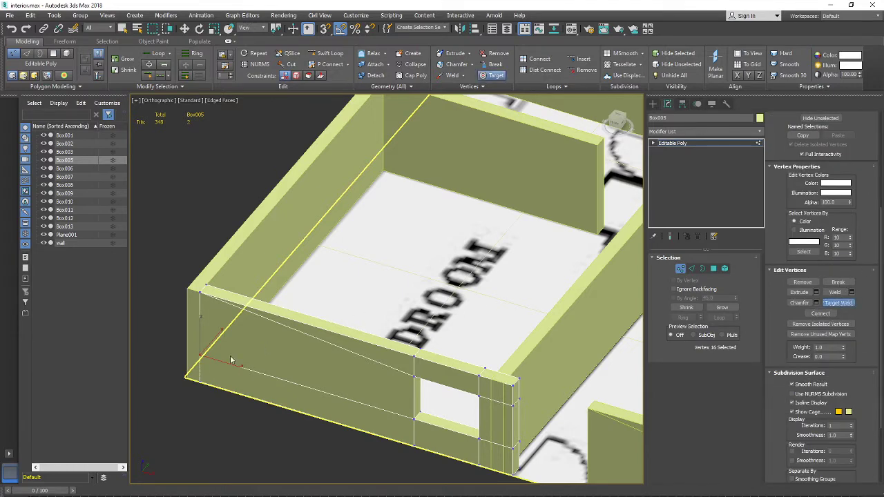
{"action": "left_click", "coordinate": [199, 381]}
{"action": "scroll", "coordinate": [286, 379], "scroll_direction": "down", "scroll_amount": 5}
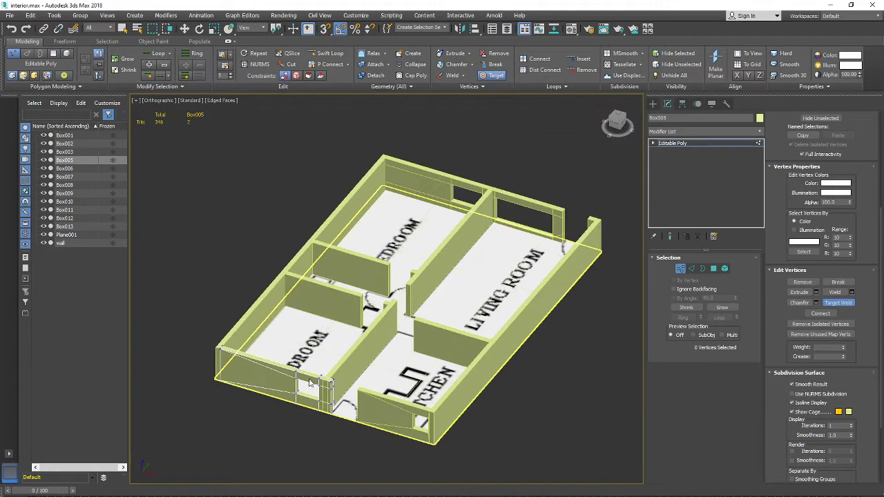
Target-weld the two intermediate inner-face vertices at the bedroom wall's corner end to the bottom and top corners
{"action": "middle_click_drag", "start_coordinate": [296, 380], "coordinate": [232, 382], "text": "alt"}
{"action": "scroll", "coordinate": [308, 338], "scroll_direction": "up", "scroll_amount": 3}
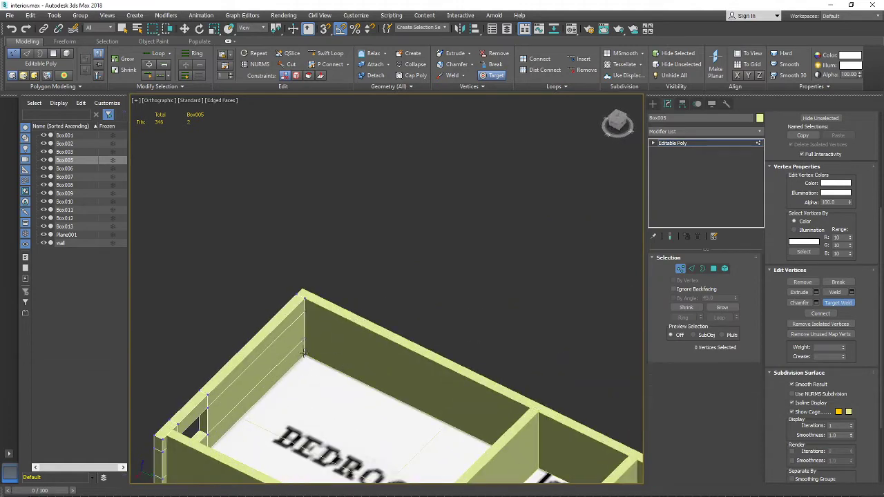
{"action": "left_click_drag", "start_coordinate": [304, 353], "coordinate": [304, 311]}
{"action": "left_click", "coordinate": [305, 298]}
Target-weld the outer and inner top-edge vertices above the window's corner-side jamb to the wall's corner-end top corners
{"action": "scroll", "coordinate": [318, 366], "scroll_direction": "down", "scroll_amount": 5}
{"action": "middle_click_drag", "start_coordinate": [318, 367], "coordinate": [386, 363], "text": "alt"}
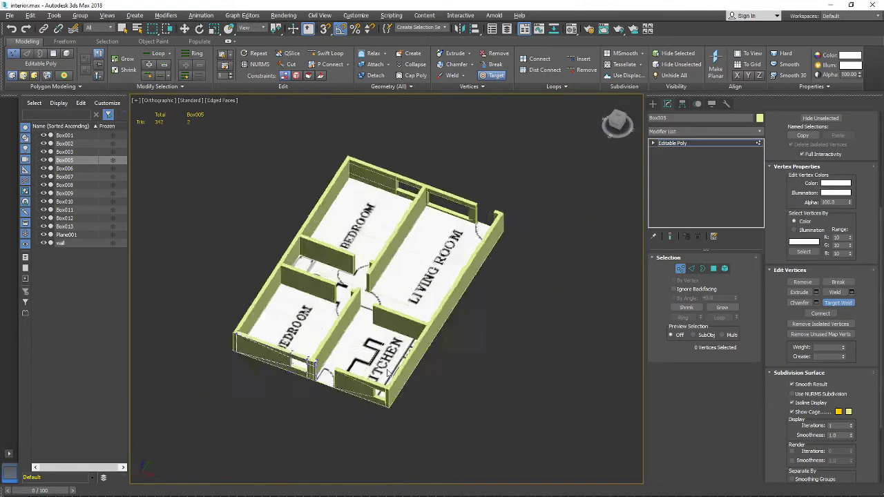
{"action": "scroll", "coordinate": [242, 343], "scroll_direction": "up", "scroll_amount": 8}
{"action": "scroll", "coordinate": [314, 356], "scroll_direction": "down", "scroll_amount": 4}
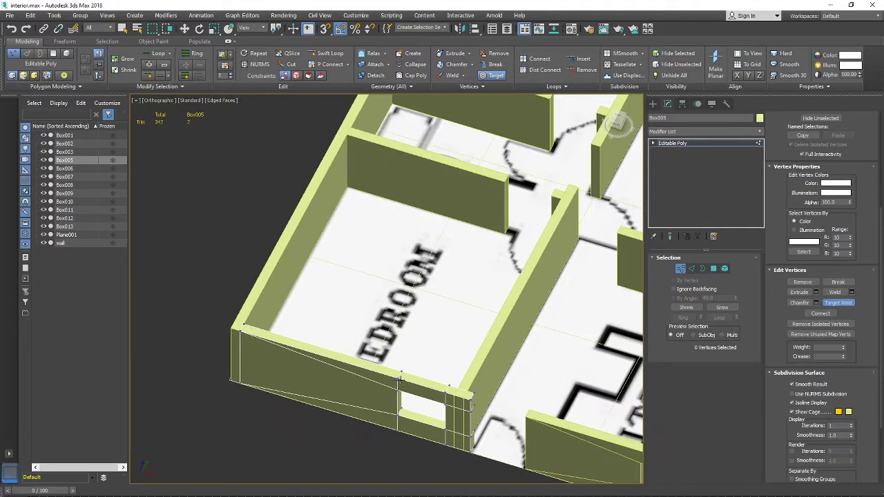
{"action": "left_click", "coordinate": [240, 331]}
{"action": "left_click", "coordinate": [243, 323]}
Target-weld the top-edge vertices above the window's door-side jamb and the upper intermediate end vertices to the door-end top corners
{"action": "scroll", "coordinate": [308, 355], "scroll_direction": "up", "scroll_amount": 4}
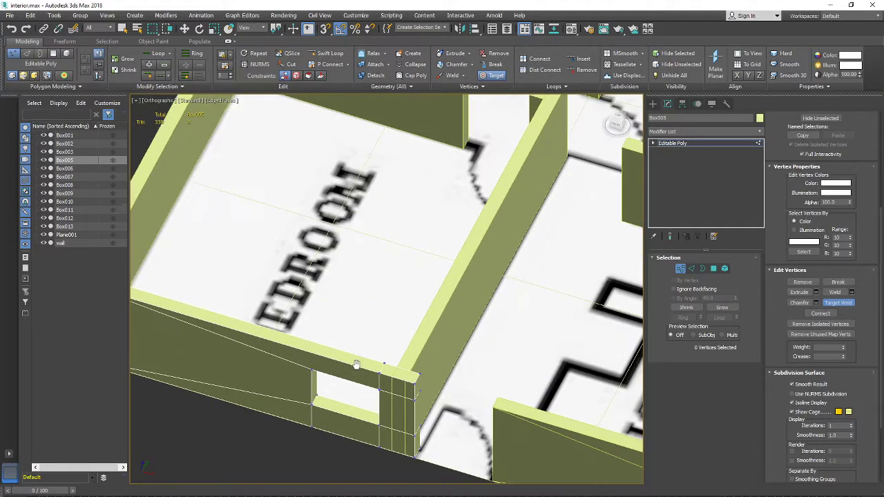
{"action": "left_click", "coordinate": [357, 367]}
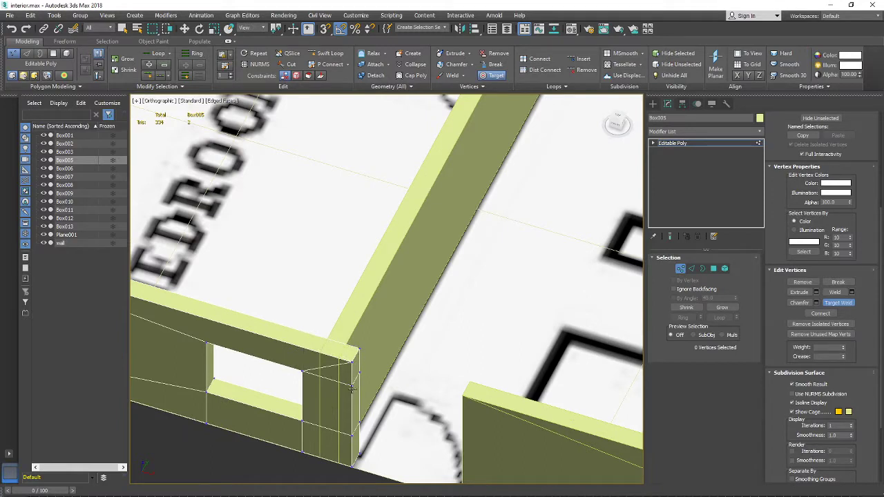
{"action": "left_click", "coordinate": [352, 373]}
{"action": "scroll", "coordinate": [348, 427], "scroll_direction": "down", "scroll_amount": 4}
Target-weld the lower intermediate door-end vertices and the outer bottom vertex beneath the window's door side to the door-end bottom corners
{"action": "scroll", "coordinate": [405, 360], "scroll_direction": "up", "scroll_amount": 5}
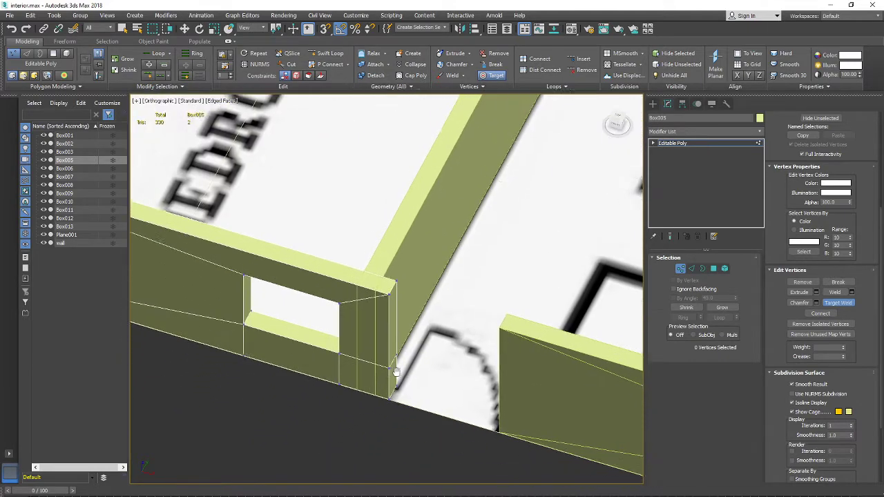
{"action": "left_click", "coordinate": [401, 400]}
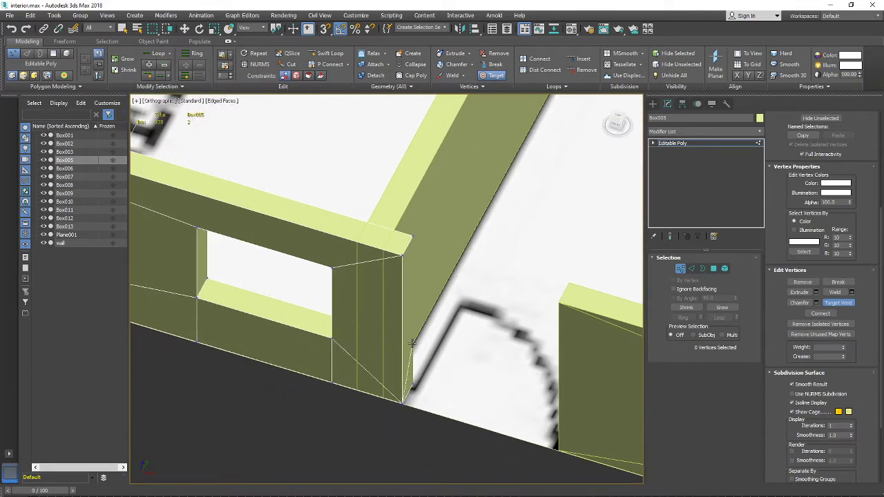
{"action": "left_click", "coordinate": [413, 385]}
{"action": "scroll", "coordinate": [372, 412], "scroll_direction": "down", "scroll_amount": 4}
Target-weld the outer and inner bottom vertices beneath the window's corner side to the wall's corner-end bottom corners
{"action": "scroll", "coordinate": [369, 407], "scroll_direction": "up", "scroll_amount": 3}
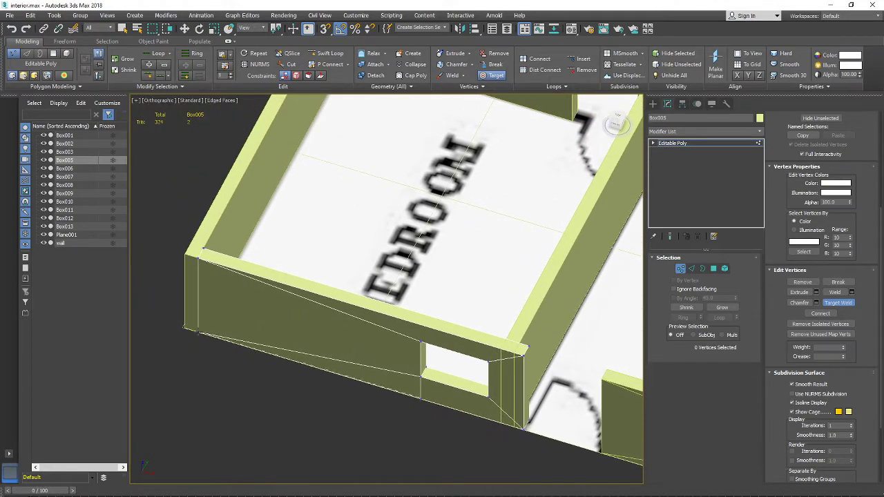
{"action": "left_click", "coordinate": [198, 334]}
{"action": "scroll", "coordinate": [241, 357], "scroll_direction": "down", "scroll_amount": 3}
{"action": "middle_click_drag", "start_coordinate": [392, 366], "coordinate": [263, 372], "text": "alt"}
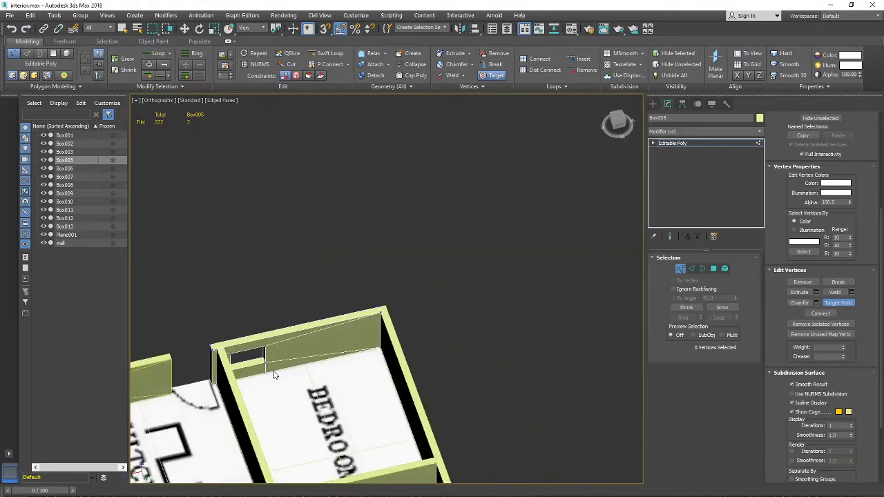
{"action": "scroll", "coordinate": [274, 375], "scroll_direction": "up", "scroll_amount": 5}
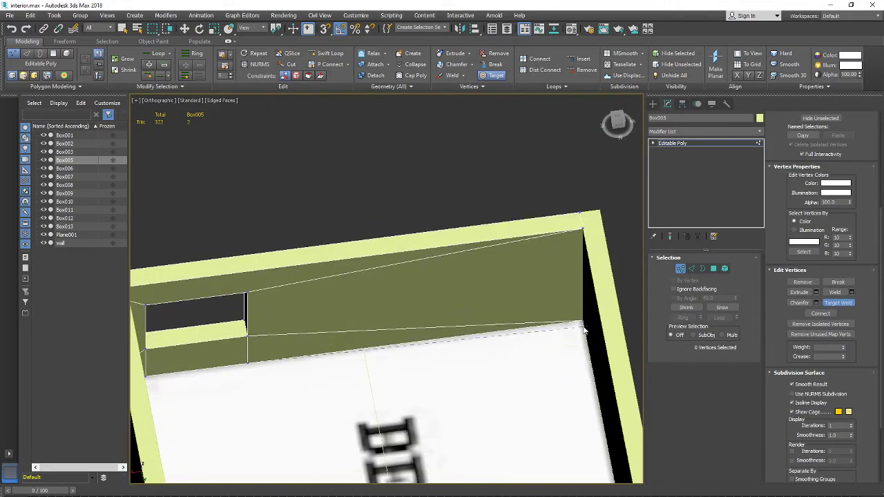
{"action": "left_click", "coordinate": [584, 331]}
Leave vertex editing and review the simplified bedroom front wall and its triangle count from different angles
{"action": "scroll", "coordinate": [254, 422], "scroll_direction": "down", "scroll_amount": 3}
{"action": "middle_click_drag", "start_coordinate": [253, 419], "coordinate": [587, 394], "text": "alt"}
{"action": "scroll", "coordinate": [302, 390], "scroll_direction": "down", "scroll_amount": 5}
{"action": "scroll", "coordinate": [449, 396], "scroll_direction": "up", "scroll_amount": 4}
{"action": "scroll", "coordinate": [448, 396], "scroll_direction": "down", "scroll_amount": 4}
{"action": "scroll", "coordinate": [489, 389], "scroll_direction": "up", "scroll_amount": 2}
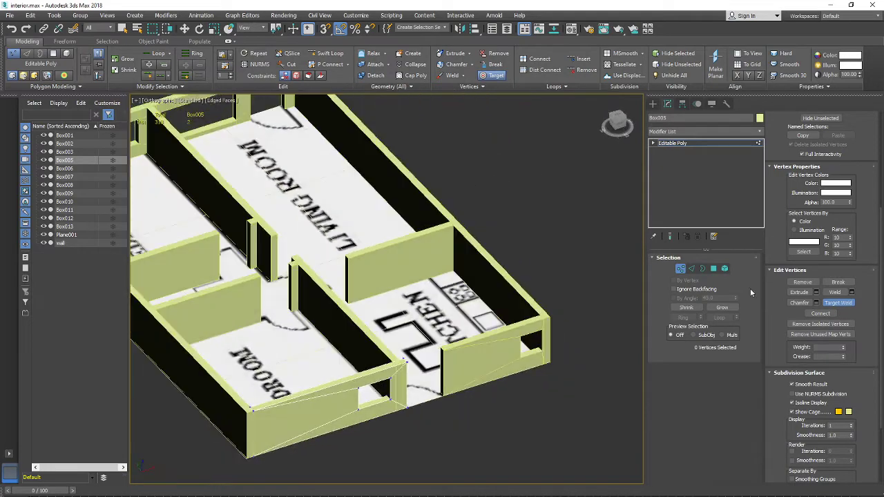
{"action": "left_click", "coordinate": [682, 269]}
{"action": "scroll", "coordinate": [345, 386], "scroll_direction": "up", "scroll_amount": 4}
{"action": "scroll", "coordinate": [390, 400], "scroll_direction": "down", "scroll_amount": 4}
{"action": "middle_click_drag", "start_coordinate": [390, 399], "coordinate": [443, 380], "text": "alt"}
{"action": "middle_click_drag", "start_coordinate": [351, 394], "coordinate": [454, 374]}
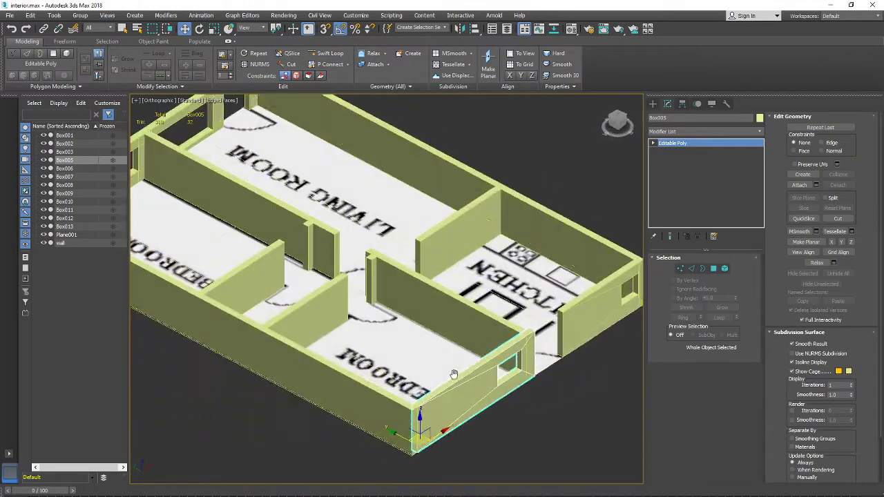
Select the partition wall between the front bedroom and the kitchen (Box001) and convert it to Editable Poly
{"action": "left_click", "coordinate": [474, 304]}
{"action": "middle_click_drag", "start_coordinate": [474, 304], "coordinate": [332, 401], "text": "alt"}
{"action": "scroll", "coordinate": [368, 379], "scroll_direction": "up", "scroll_amount": 4}
{"action": "scroll", "coordinate": [325, 366], "scroll_direction": "down", "scroll_amount": 3}
{"action": "scroll", "coordinate": [375, 390], "scroll_direction": "up", "scroll_amount": 4}
{"action": "scroll", "coordinate": [345, 378], "scroll_direction": "down", "scroll_amount": 3}
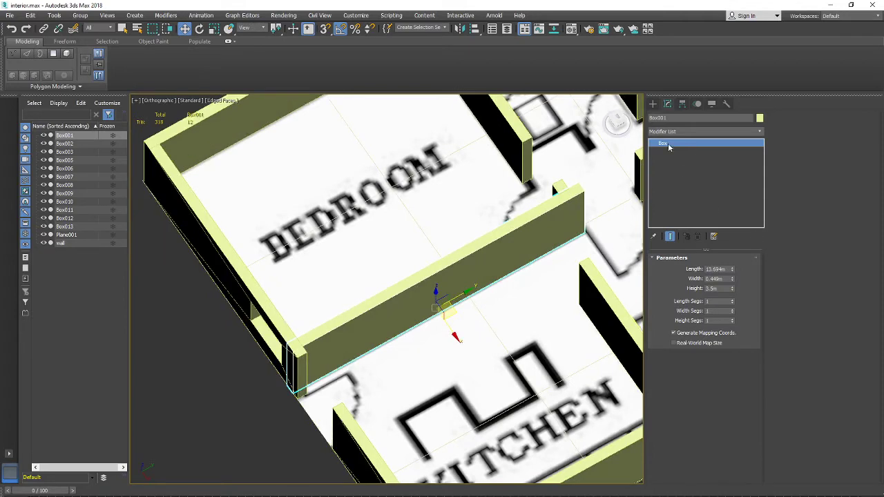
{"action": "right_click", "coordinate": [672, 146]}
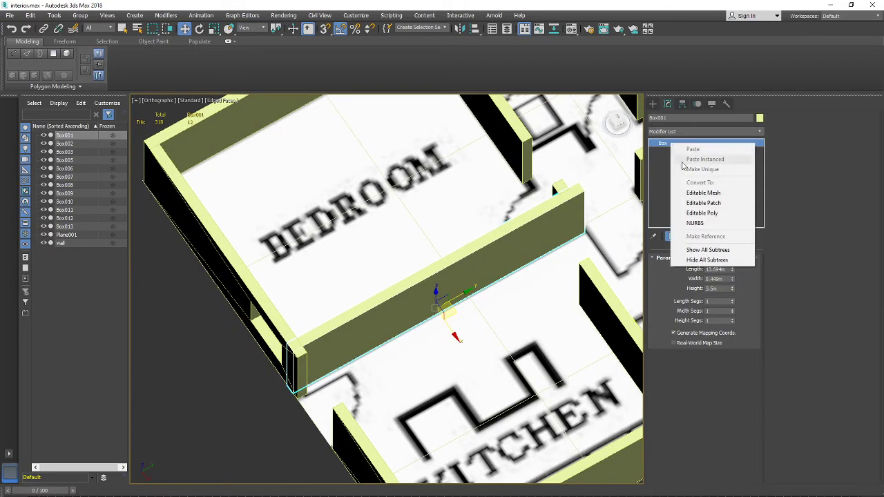
{"action": "left_click", "coordinate": [699, 213]}
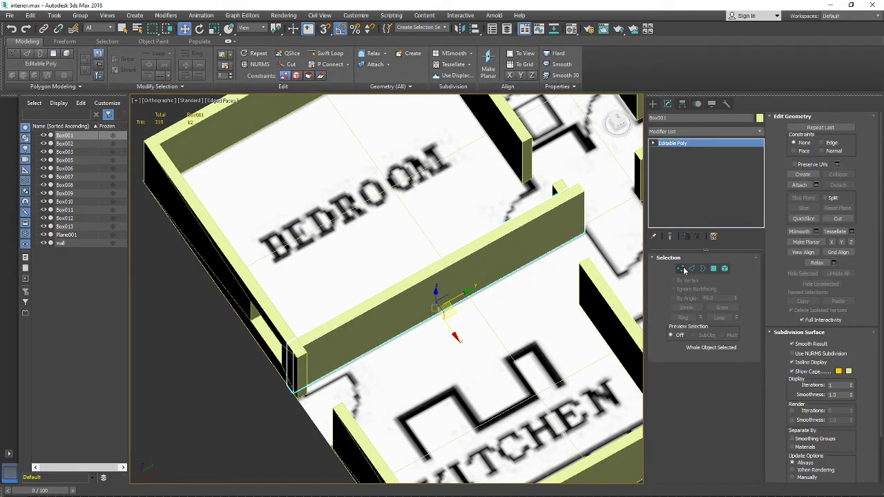
Enter vertex editing on the bedroom–kitchen partition and select the four vertices at its end inside the outer window wall
{"action": "middle_click_drag", "start_coordinate": [305, 352], "coordinate": [270, 307], "text": "alt"}
{"action": "scroll", "coordinate": [267, 302], "scroll_direction": "up", "scroll_amount": 5}
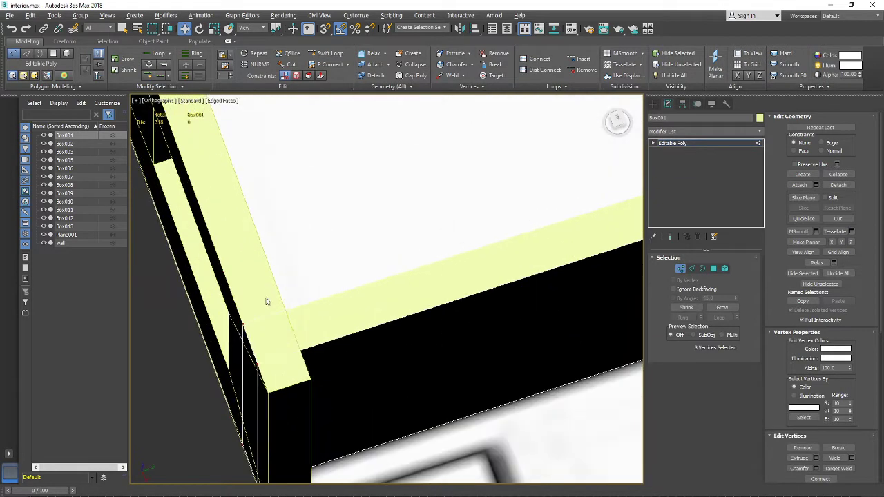
{"action": "left_click_drag", "start_coordinate": [283, 494], "coordinate": [284, 493]}
{"action": "middle_click_drag", "start_coordinate": [299, 418], "coordinate": [286, 430], "text": "alt"}
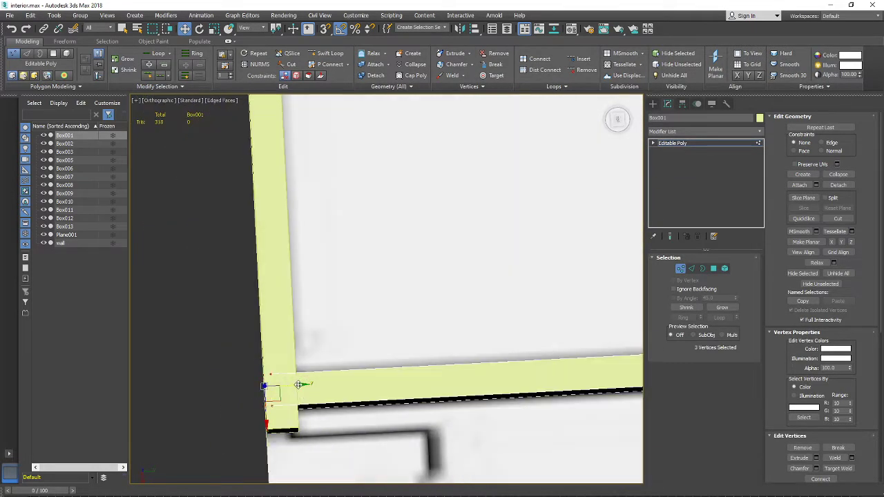
{"action": "middle_click_drag", "start_coordinate": [298, 383], "coordinate": [318, 432], "text": "alt"}
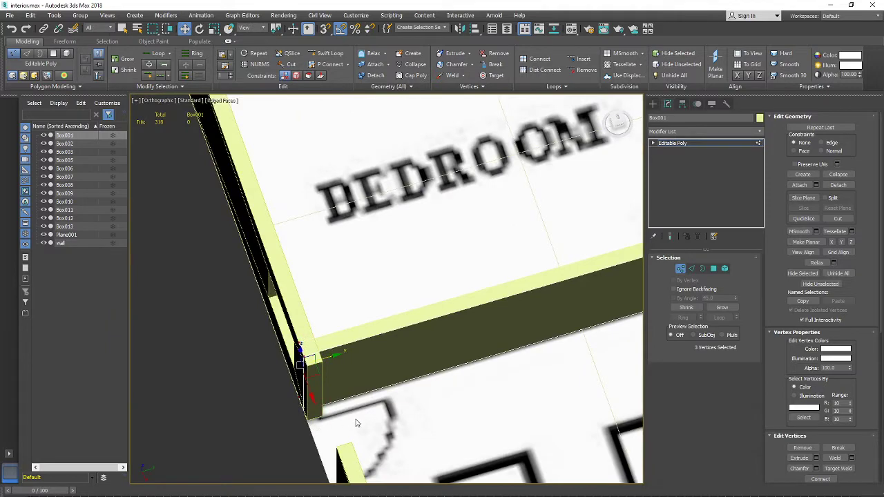
{"action": "key", "text": "F3"}
{"action": "mouse_move", "coordinate": [333, 397]}
{"action": "middle_mouse_down", "text": "alt"}
{"action": "mouse_move", "coordinate": [338, 408]}
{"action": "mouse_move", "coordinate": [328, 379]}
{"action": "mouse_move", "coordinate": [379, 339]}
{"action": "middle_mouse_up", "text": "alt"}
{"action": "left_click", "coordinate": [310, 399], "text": "ctrl"}
Switch the viewport between shaded display and Wireframe Override with the partition's end vertices selected
{"action": "key", "text": "F3"}
{"action": "key", "text": "F3"}
{"action": "key", "text": "F3"}
{"action": "key", "text": "F3"}
{"action": "key", "text": "F3"}
{"action": "key", "text": "F3"}
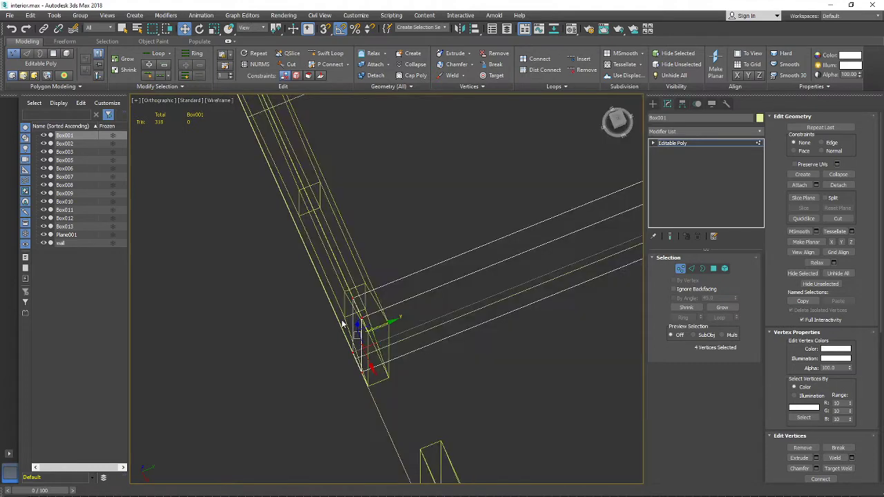
{"action": "key", "text": "F3"}
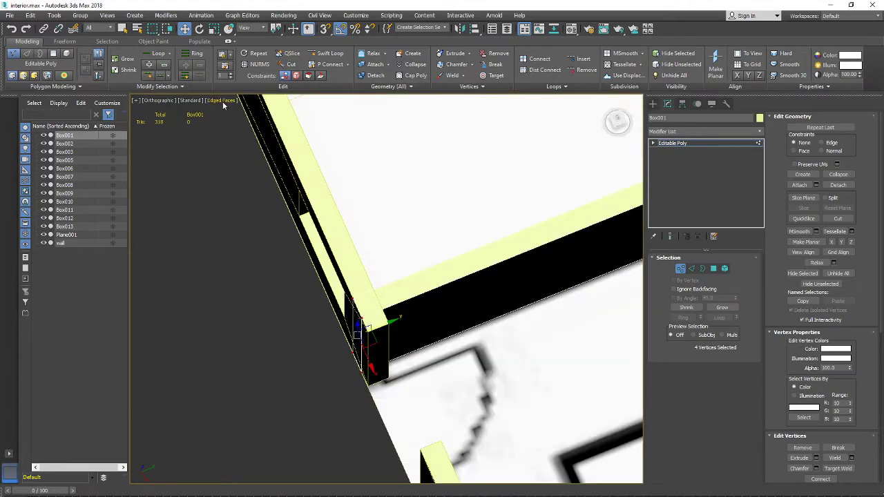
{"action": "left_click", "coordinate": [222, 101]}
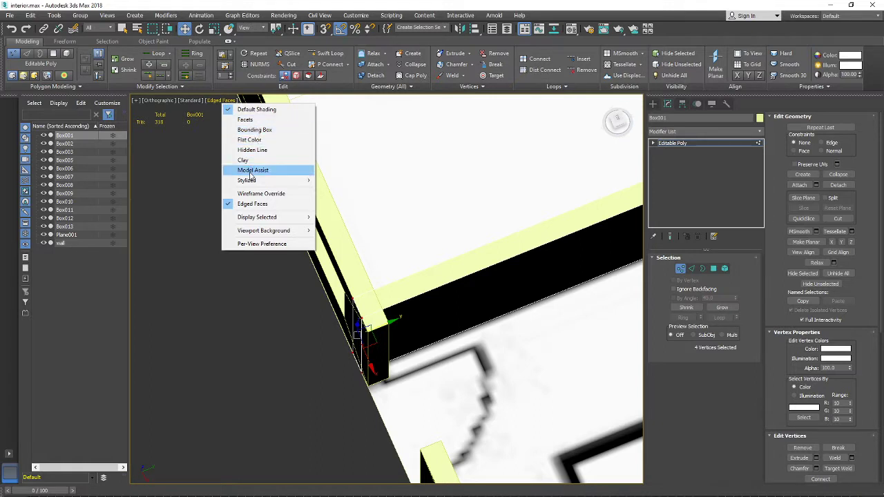
{"action": "left_click", "coordinate": [246, 193]}
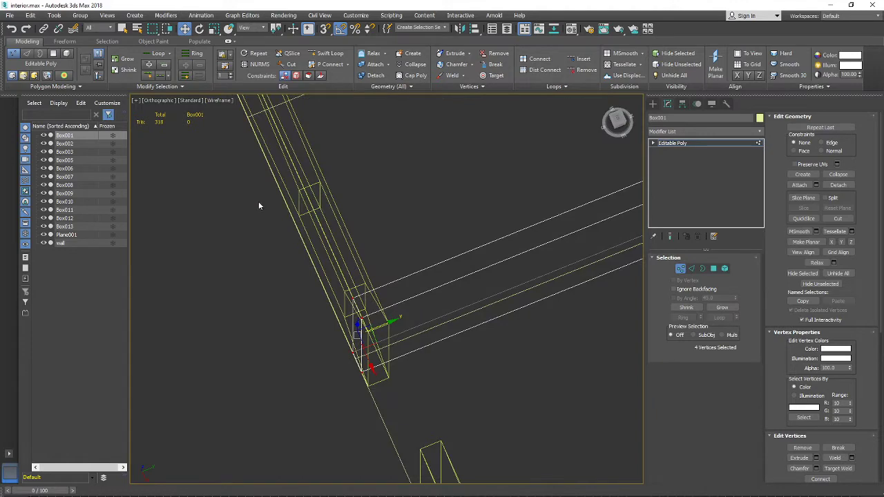
{"action": "key", "text": "F3"}
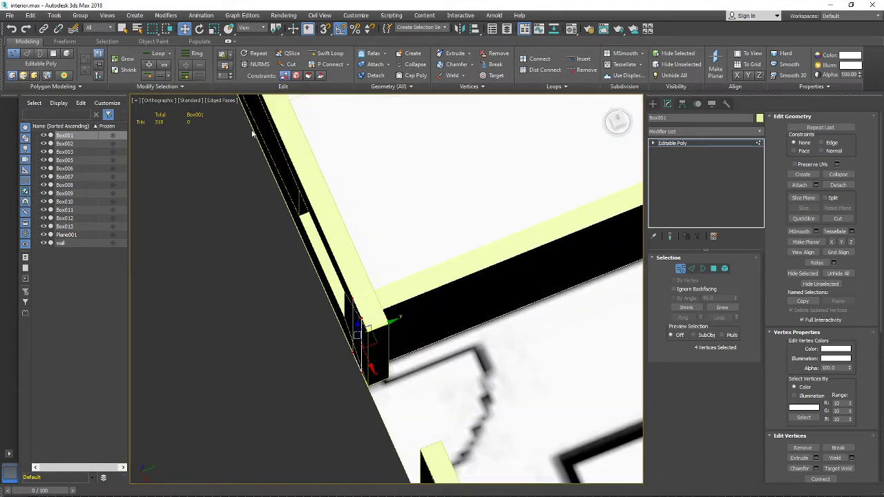
Examine the junction of the partition and the outer window wall in both wireframe and shaded display
{"action": "key", "text": "F3"}
{"action": "key", "text": "F3"}
{"action": "key", "text": "F3"}
{"action": "key", "text": "F3"}
{"action": "key", "text": "F3"}
{"action": "key", "text": "F3"}
{"action": "key", "text": "F3"}
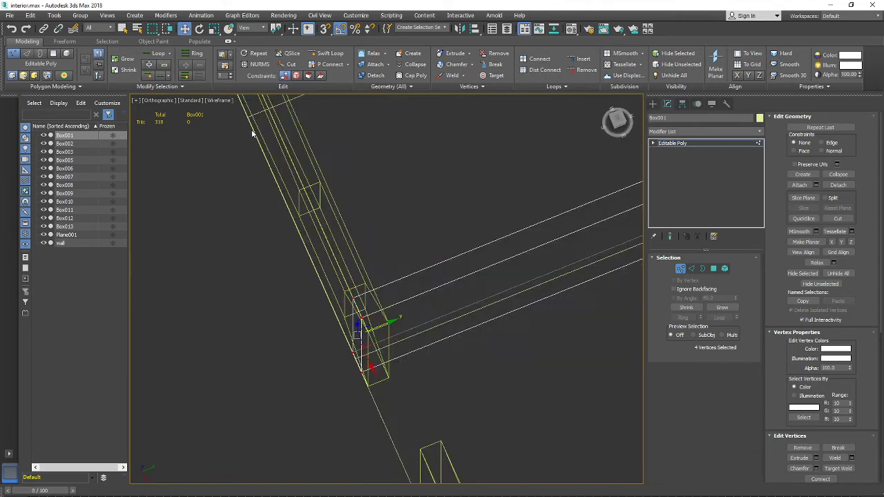
{"action": "key", "text": "F3"}
{"action": "key", "text": "F3"}
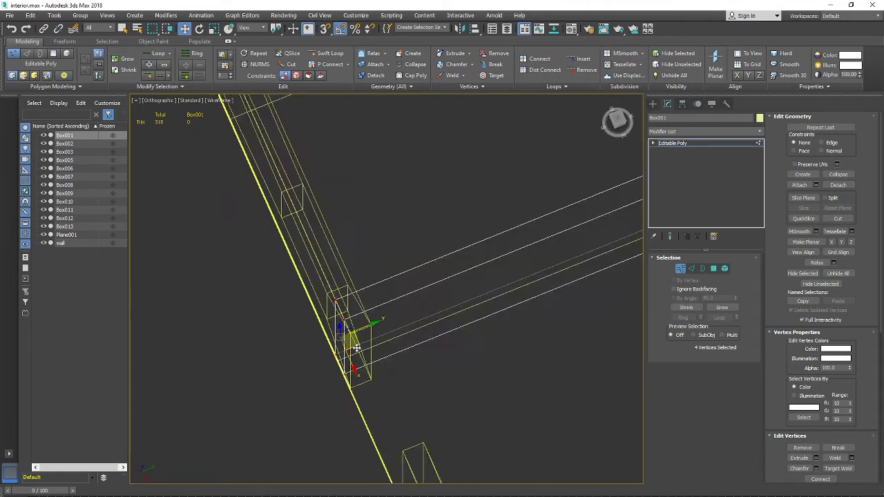
{"action": "middle_click_drag", "start_coordinate": [367, 345], "coordinate": [358, 369], "text": "alt"}
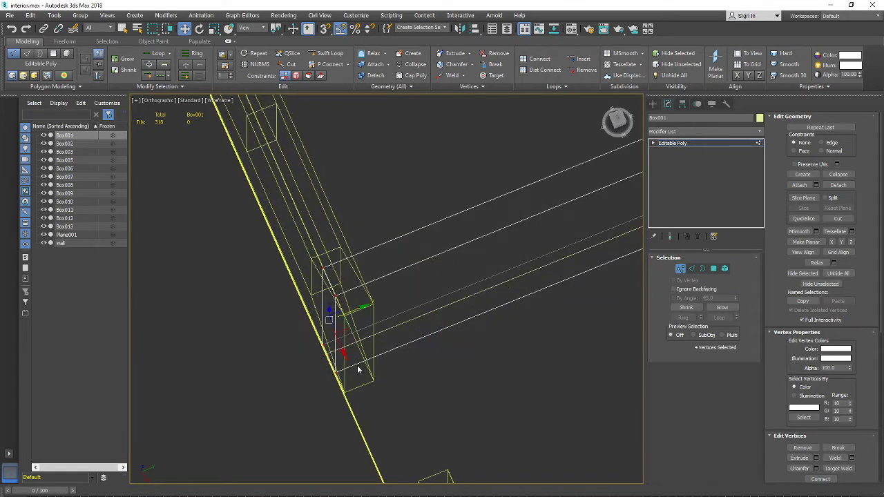
{"action": "scroll", "coordinate": [346, 359], "scroll_direction": "up", "scroll_amount": 3}
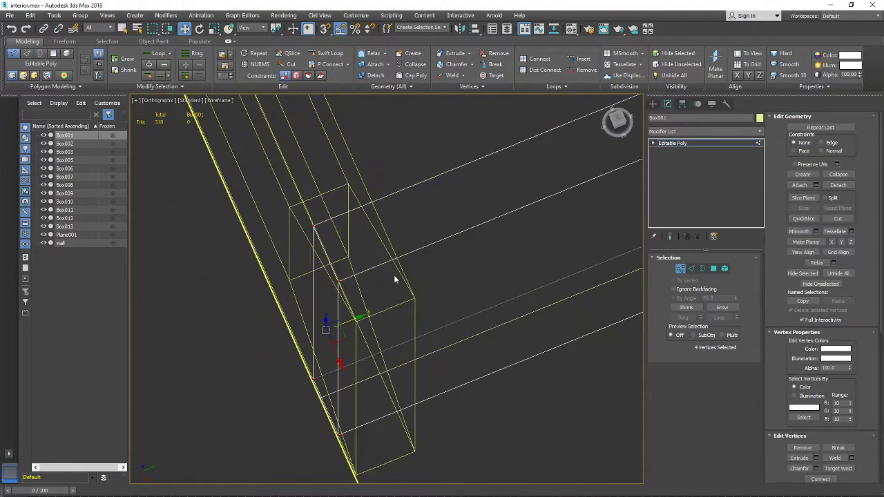
{"action": "key", "text": "F3"}
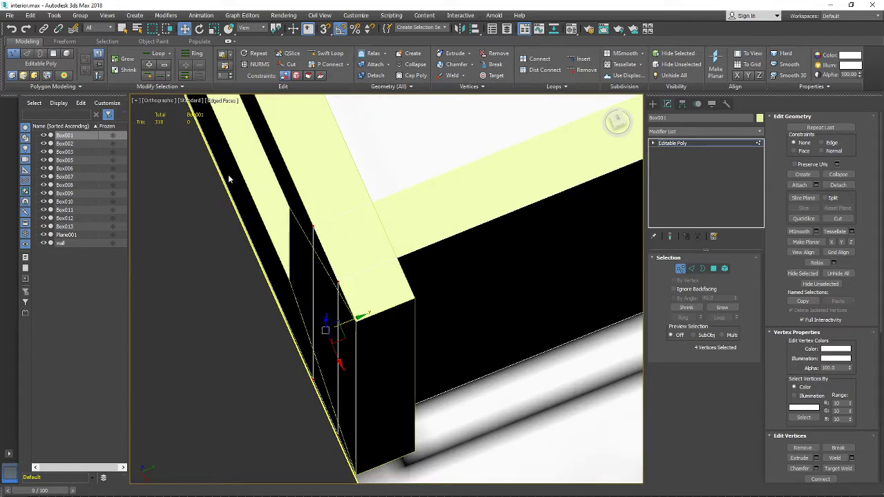
Try to reselect the partition's end vertices in shaded display and move them away from the outer wall
{"action": "left_click_drag", "start_coordinate": [387, 398], "coordinate": [403, 411]}
{"action": "left_click_drag", "start_coordinate": [406, 446], "coordinate": [405, 431]}
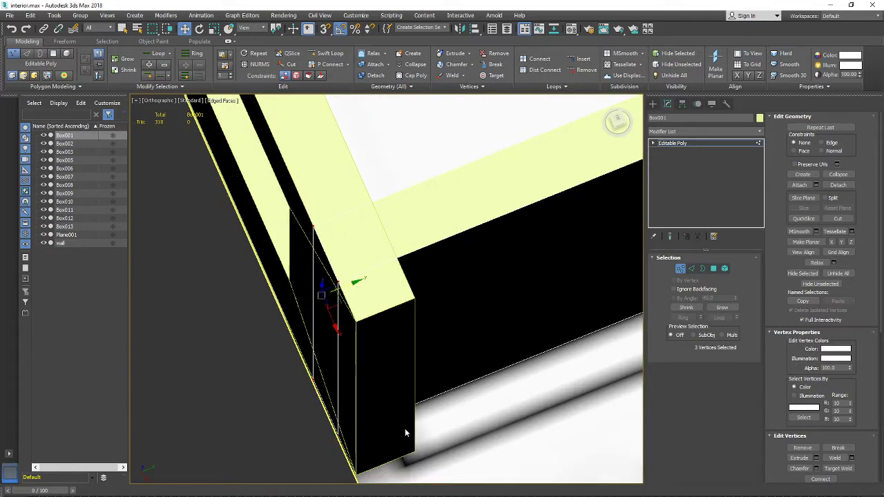
{"action": "scroll", "coordinate": [339, 341], "scroll_direction": "down", "scroll_amount": 3}
{"action": "left_click_drag", "start_coordinate": [301, 330], "coordinate": [438, 328]}
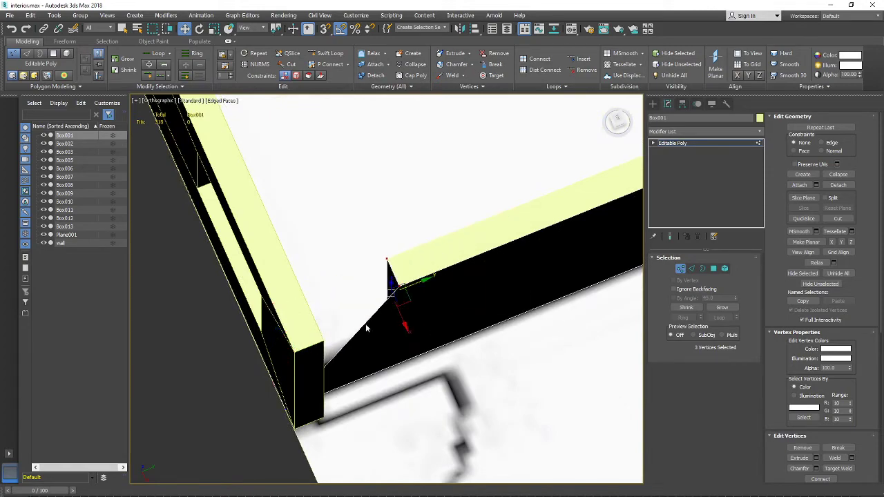
{"action": "mouse_move", "coordinate": [366, 323]}
{"action": "middle_mouse_down", "text": "alt"}
{"action": "mouse_move", "coordinate": [499, 333]}
{"action": "mouse_move", "coordinate": [517, 295]}
{"action": "mouse_move", "coordinate": [296, 344]}
{"action": "mouse_move", "coordinate": [365, 302]}
{"action": "mouse_move", "coordinate": [324, 316]}
{"action": "mouse_move", "coordinate": [342, 341]}
{"action": "mouse_move", "coordinate": [466, 306]}
{"action": "mouse_move", "coordinate": [343, 310]}
{"action": "mouse_move", "coordinate": [365, 307]}
{"action": "middle_mouse_up", "text": "alt"}
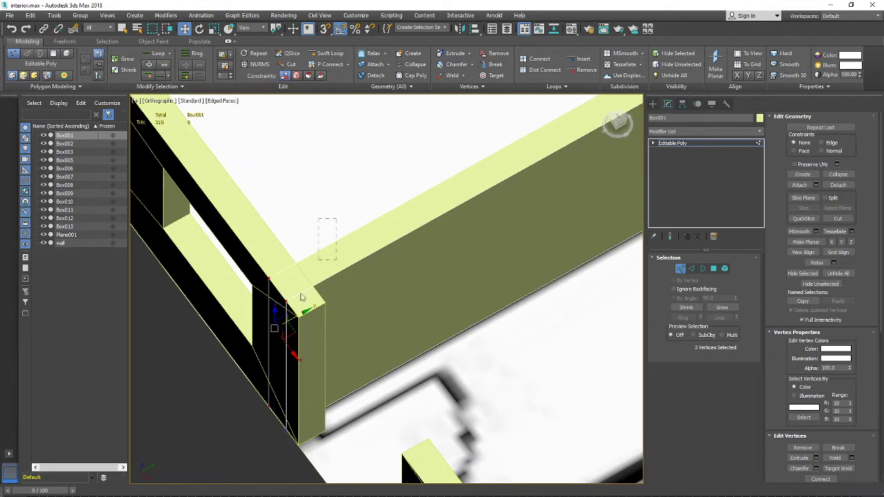
{"action": "left_click_drag", "start_coordinate": [209, 455], "coordinate": [209, 455]}
Return to 3ds Max and move the partition's four outer-wall end vertices inward along Y, within the outer wall's thickness
{"action": "mouse_move", "coordinate": [81, 496]}
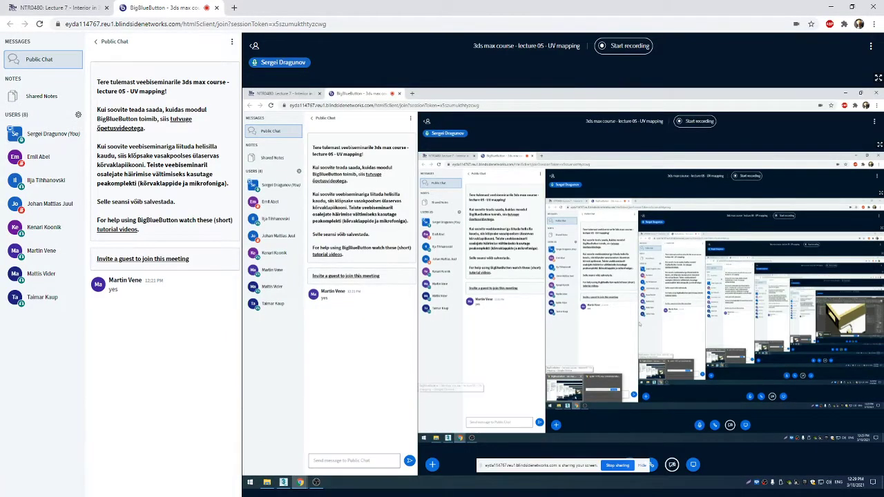
{"action": "key", "text": "alt+Tab"}
{"action": "middle_click_drag", "start_coordinate": [546, 217], "coordinate": [342, 353], "text": "alt"}
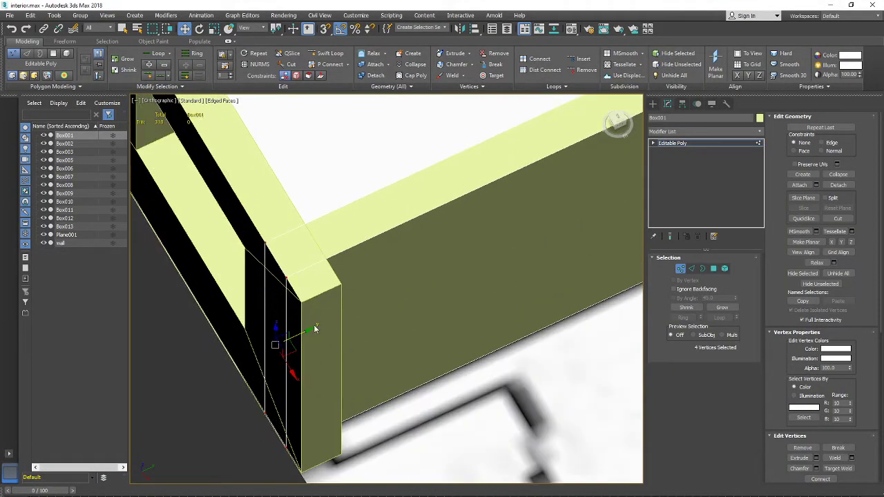
{"action": "middle_click_drag", "start_coordinate": [296, 337], "coordinate": [301, 285], "text": "alt"}
{"action": "key", "text": "F3"}
{"action": "key", "text": "F3"}
{"action": "key", "text": "F3"}
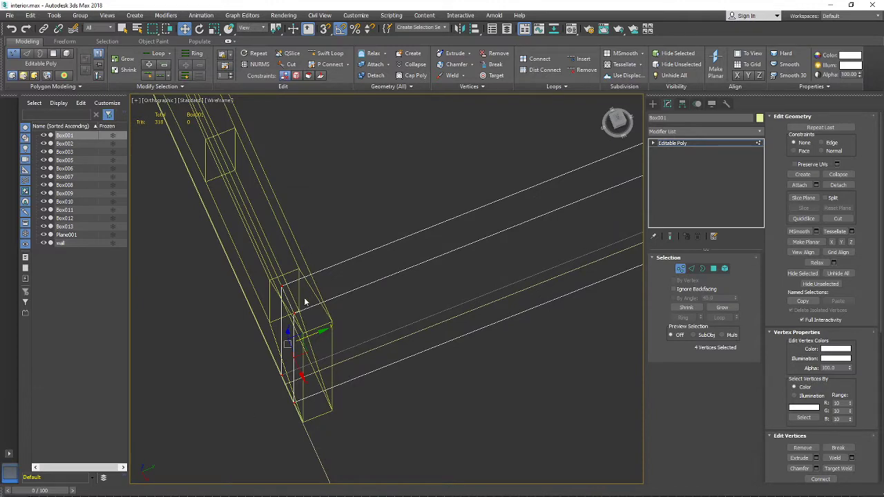
{"action": "key", "text": "F3"}
{"action": "key", "text": "F3"}
{"action": "left_click_drag", "start_coordinate": [309, 334], "coordinate": [342, 332]}
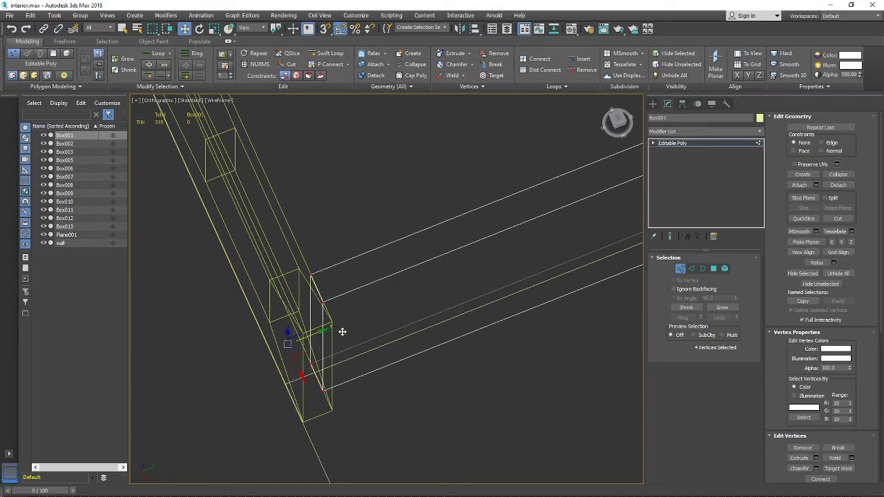
Review how the walls meet at the corners and junctions around the apartment, and leave vertex editing
{"action": "mouse_move", "coordinate": [348, 334]}
{"action": "middle_mouse_down", "text": "alt"}
{"action": "mouse_move", "coordinate": [316, 334]}
{"action": "mouse_move", "coordinate": [379, 319]}
{"action": "mouse_move", "coordinate": [431, 355]}
{"action": "middle_mouse_up", "text": "alt"}
{"action": "key", "text": "F3"}
{"action": "scroll", "coordinate": [334, 335], "scroll_direction": "down", "scroll_amount": 2}
{"action": "middle_click_drag", "start_coordinate": [431, 355], "coordinate": [366, 352], "text": "alt"}
{"action": "scroll", "coordinate": [366, 352], "scroll_direction": "down", "scroll_amount": 2}
{"action": "middle_click_drag", "start_coordinate": [366, 352], "coordinate": [418, 369]}
{"action": "scroll", "coordinate": [420, 363], "scroll_direction": "down", "scroll_amount": 2}
{"action": "middle_click_drag", "start_coordinate": [179, 214], "coordinate": [332, 319]}
{"action": "scroll", "coordinate": [331, 318], "scroll_direction": "up", "scroll_amount": 3}
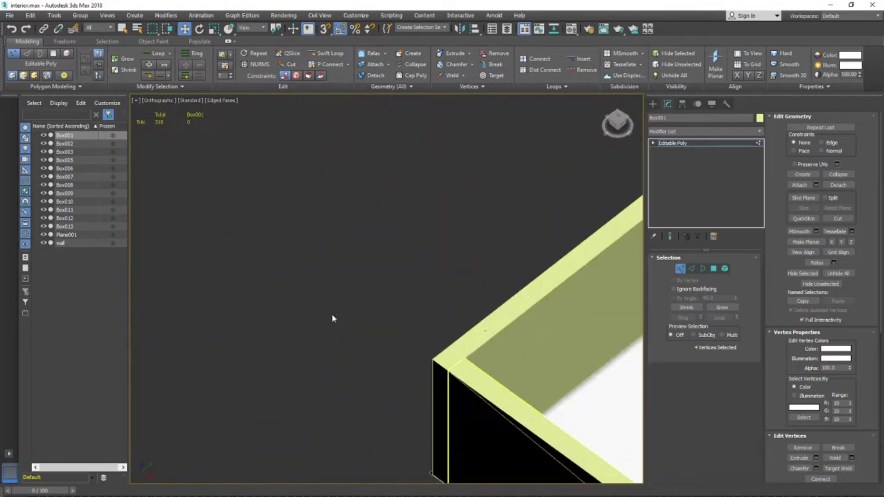
{"action": "scroll", "coordinate": [364, 333], "scroll_direction": "up", "scroll_amount": 2}
{"action": "scroll", "coordinate": [527, 410], "scroll_direction": "up", "scroll_amount": 4}
{"action": "scroll", "coordinate": [426, 351], "scroll_direction": "up", "scroll_amount": 1}
{"action": "scroll", "coordinate": [447, 361], "scroll_direction": "down", "scroll_amount": 8}
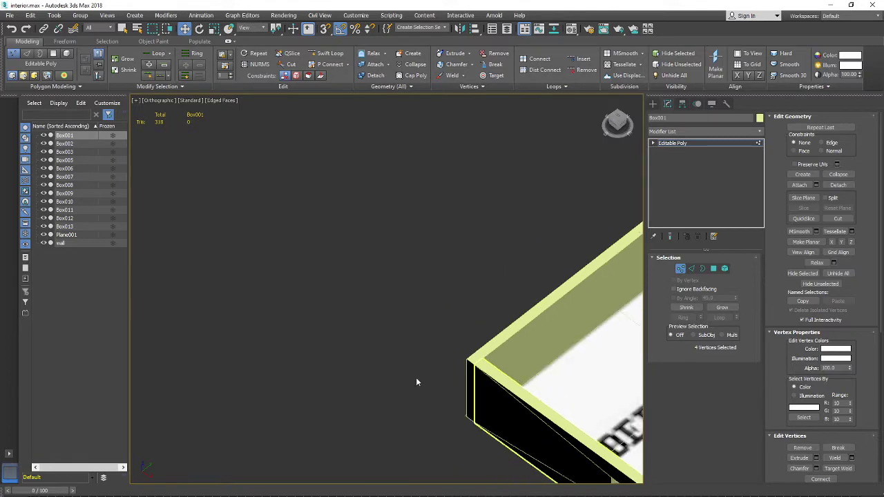
{"action": "scroll", "coordinate": [415, 378], "scroll_direction": "down", "scroll_amount": 3}
{"action": "middle_click_drag", "start_coordinate": [519, 289], "coordinate": [302, 373]}
{"action": "scroll", "coordinate": [304, 370], "scroll_direction": "up", "scroll_amount": 7}
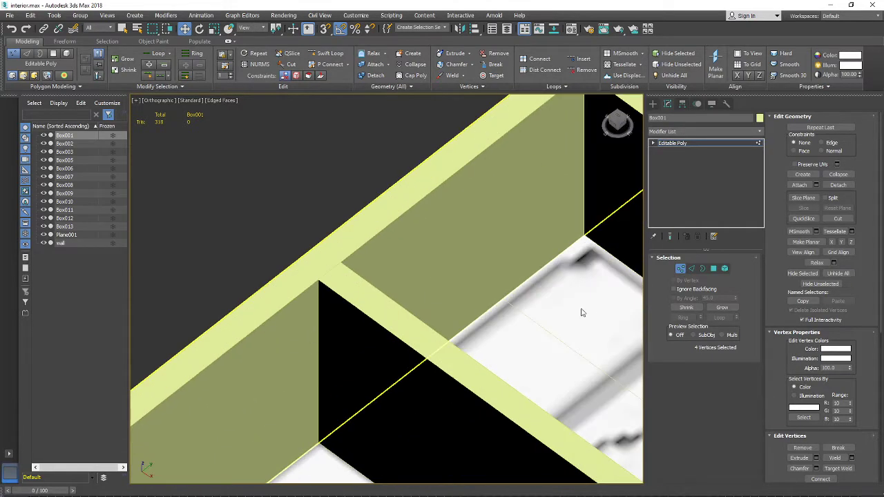
{"action": "scroll", "coordinate": [582, 312], "scroll_direction": "down", "scroll_amount": 2}
{"action": "middle_click_drag", "start_coordinate": [530, 309], "coordinate": [347, 323]}
{"action": "left_click", "coordinate": [680, 269]}
Select the outer wall with the living room and bedroom windows (Box006) and enter vertex editing at its bedroom corner
{"action": "scroll", "coordinate": [584, 324], "scroll_direction": "down", "scroll_amount": 6}
{"action": "middle_click_drag", "start_coordinate": [575, 342], "coordinate": [364, 339]}
{"action": "middle_click_drag", "start_coordinate": [364, 338], "coordinate": [486, 340], "text": "alt"}
{"action": "middle_click_drag", "start_coordinate": [263, 297], "coordinate": [528, 362]}
{"action": "scroll", "coordinate": [524, 370], "scroll_direction": "up", "scroll_amount": 6}
{"action": "scroll", "coordinate": [538, 373], "scroll_direction": "down", "scroll_amount": 2}
{"action": "middle_click_drag", "start_coordinate": [628, 428], "coordinate": [501, 273]}
{"action": "scroll", "coordinate": [506, 330], "scroll_direction": "down", "scroll_amount": 3}
{"action": "middle_click_drag", "start_coordinate": [501, 273], "coordinate": [522, 278], "text": "alt"}
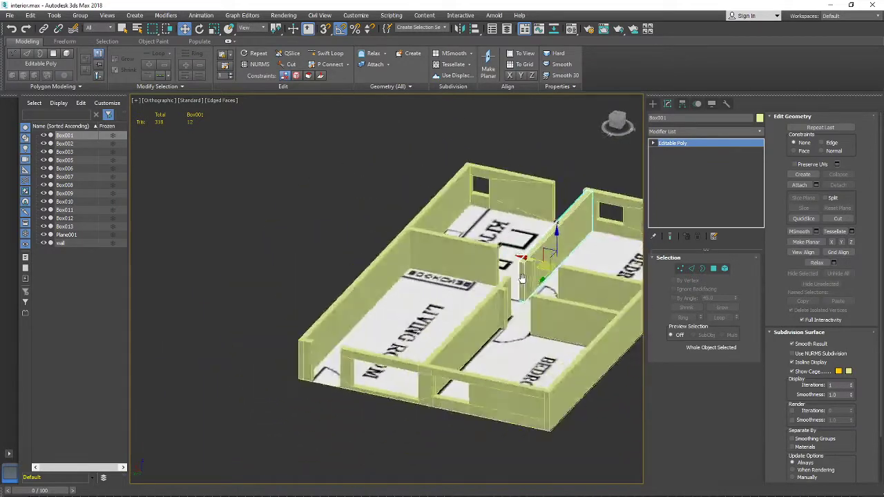
{"action": "scroll", "coordinate": [365, 311], "scroll_direction": "up", "scroll_amount": 6}
{"action": "left_click", "coordinate": [465, 357]}
{"action": "scroll", "coordinate": [445, 351], "scroll_direction": "down", "scroll_amount": 1}
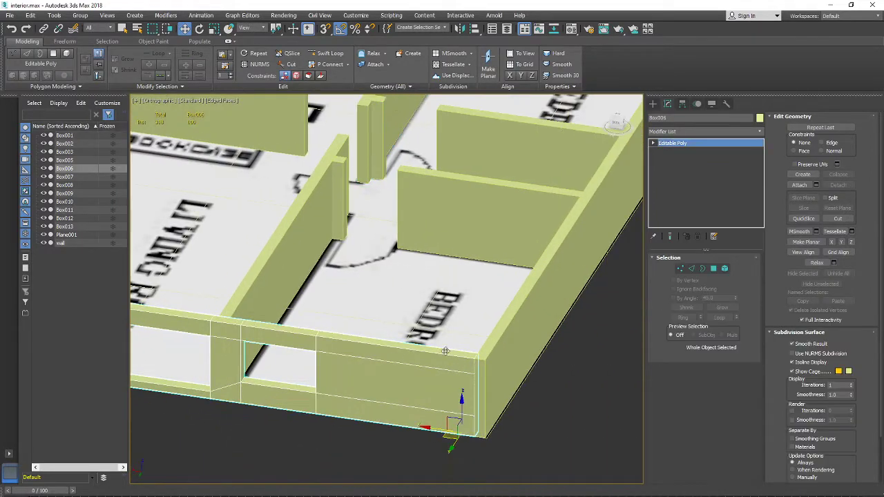
{"action": "left_click", "coordinate": [680, 269]}
{"action": "scroll", "coordinate": [455, 397], "scroll_direction": "up", "scroll_amount": 4}
{"action": "middle_click_drag", "start_coordinate": [474, 388], "coordinate": [451, 392]}
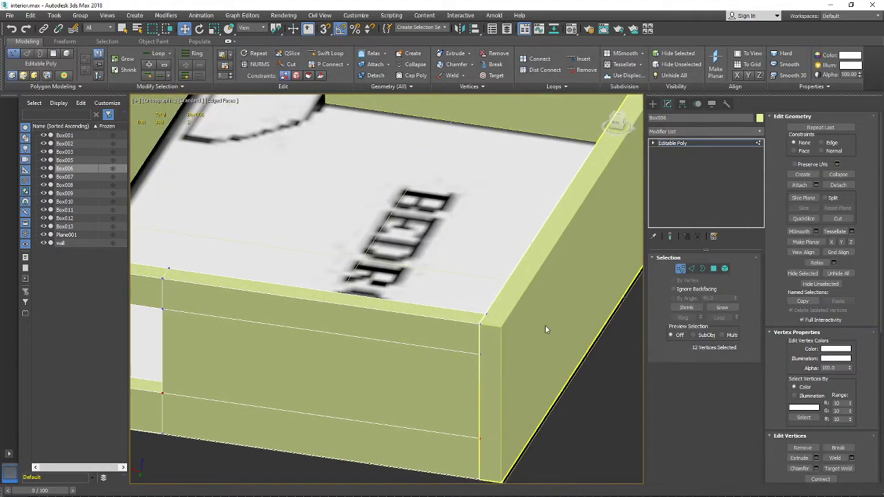
Target-weld the outer and inner upper intermediate vertices at the wall's bedroom end to the top corners
{"action": "scroll", "coordinate": [841, 308], "scroll_direction": "down", "scroll_amount": 5}
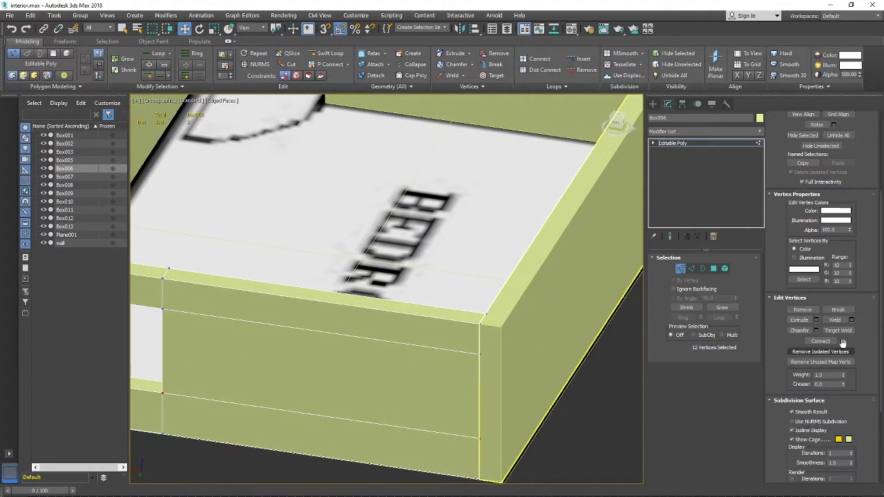
{"action": "left_click", "coordinate": [838, 330]}
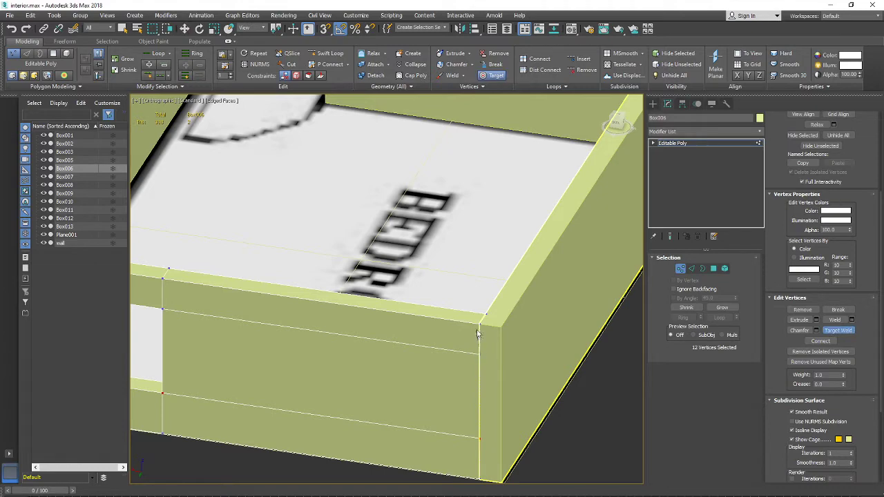
{"action": "scroll", "coordinate": [455, 341], "scroll_direction": "down", "scroll_amount": 6}
{"action": "scroll", "coordinate": [430, 345], "scroll_direction": "up", "scroll_amount": 7}
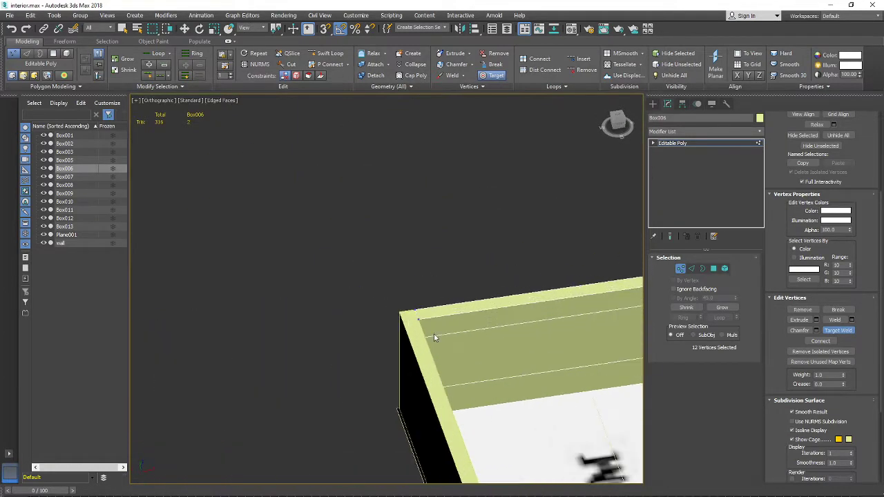
{"action": "left_click", "coordinate": [417, 319]}
{"action": "scroll", "coordinate": [418, 319], "scroll_direction": "down", "scroll_amount": 5}
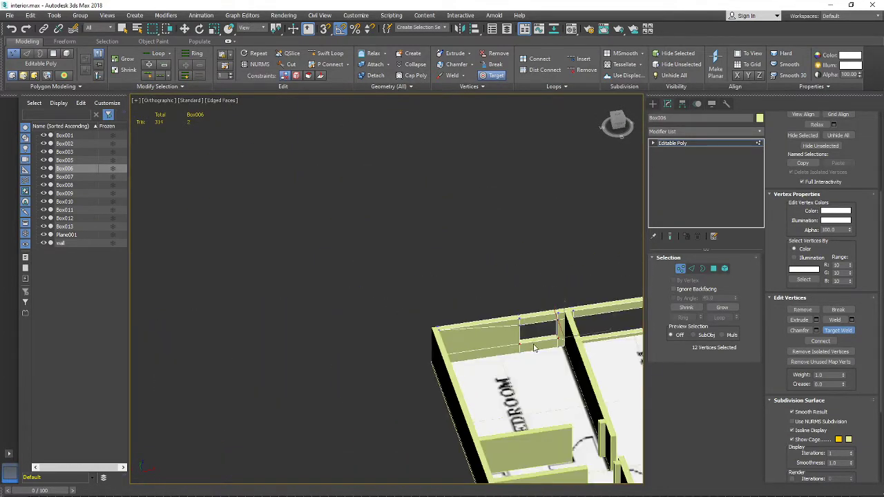
Target-weld the top vertices above the bedroom window's corner side to the wall-end top corners and leave Target Weld
{"action": "scroll", "coordinate": [368, 300], "scroll_direction": "up", "scroll_amount": 5}
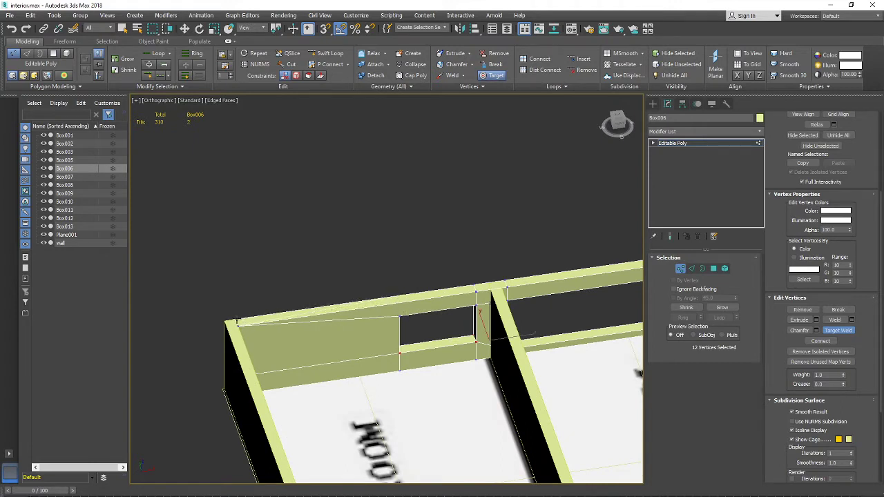
{"action": "middle_click_drag", "start_coordinate": [490, 335], "coordinate": [360, 335]}
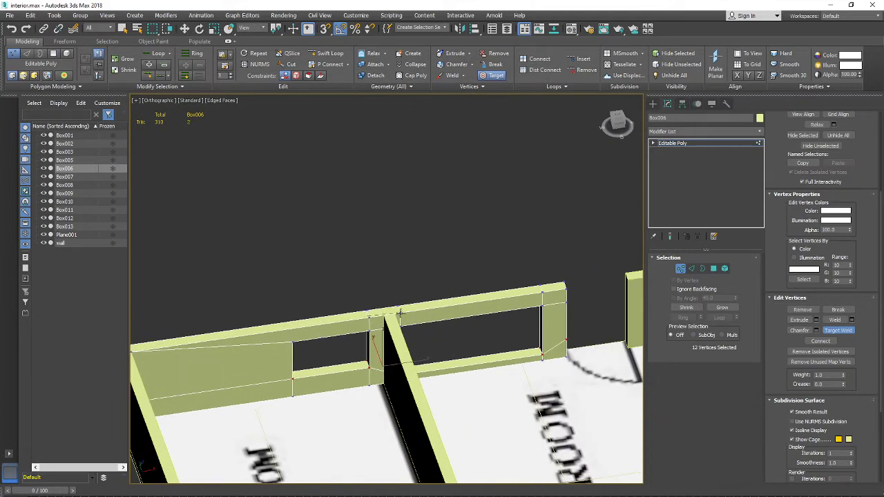
{"action": "middle_click_drag", "start_coordinate": [381, 321], "coordinate": [546, 337], "text": "alt"}
{"action": "scroll", "coordinate": [404, 338], "scroll_direction": "up", "scroll_amount": 5}
{"action": "key", "text": "w"}
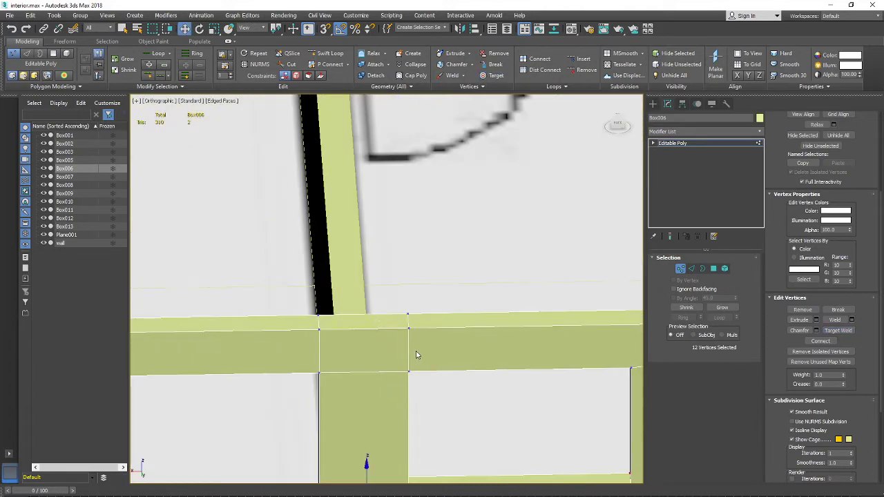
Collapse the two outer top vertices above the pier between the living room and bedroom windows into one
{"action": "middle_click_drag", "start_coordinate": [417, 355], "coordinate": [462, 348], "text": "alt"}
{"action": "middle_click_drag", "start_coordinate": [391, 350], "coordinate": [473, 312], "text": "alt"}
{"action": "key", "text": "shift+z"}
{"action": "key", "text": "shift+z"}
{"action": "middle_click_drag", "start_coordinate": [345, 373], "coordinate": [398, 328], "text": "alt"}
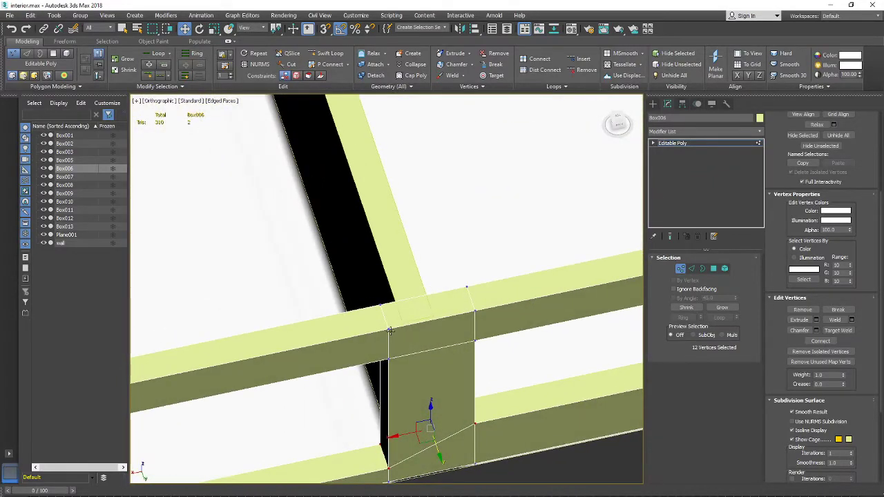
{"action": "left_click", "coordinate": [476, 311], "text": "ctrl"}
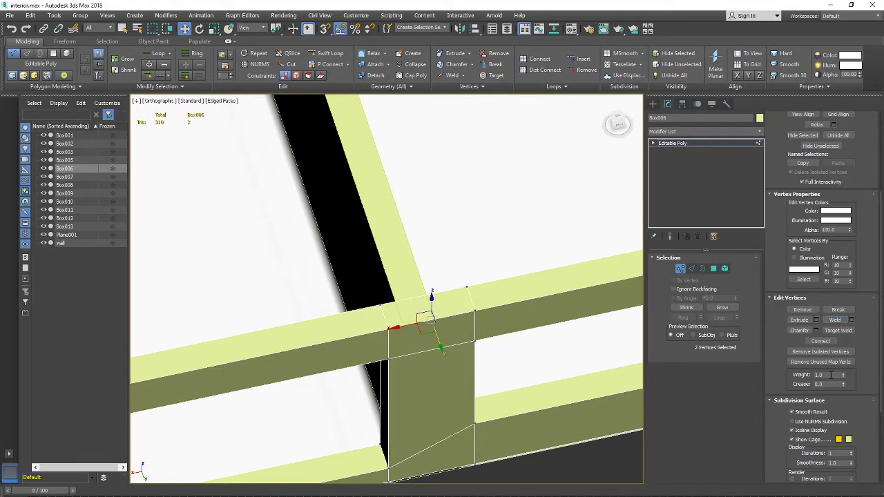
{"action": "scroll", "coordinate": [835, 310], "scroll_direction": "up", "scroll_amount": 5}
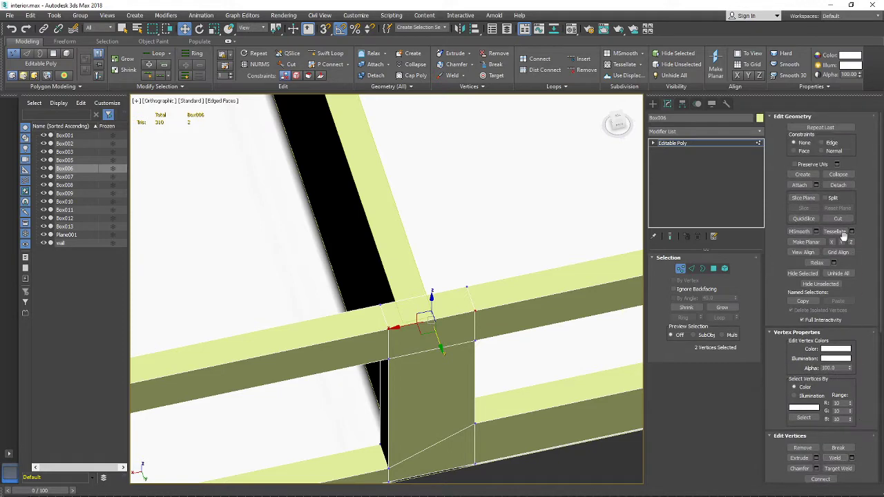
{"action": "left_click", "coordinate": [838, 174]}
Collapse the two inner top vertices above the same pier into a single vertex
{"action": "left_click", "coordinate": [380, 304]}
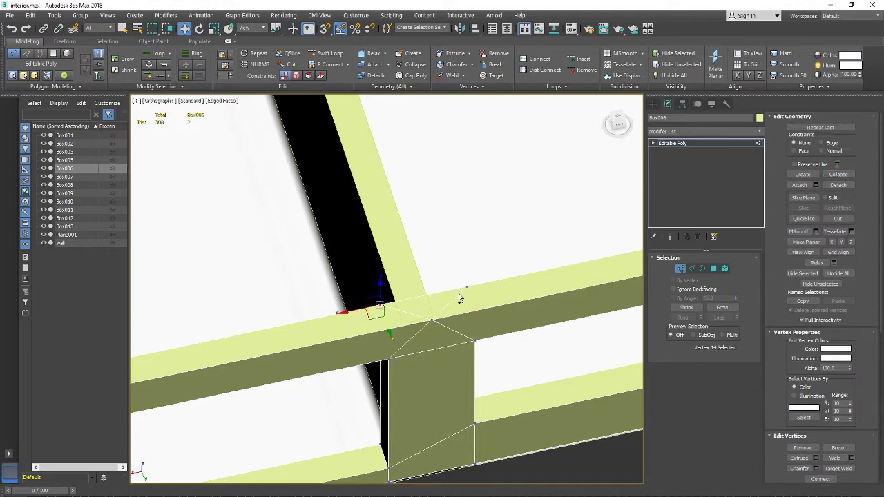
{"action": "left_click", "coordinate": [467, 288], "text": "ctrl"}
{"action": "left_click", "coordinate": [843, 177]}
Target-weld the outer and inner lower intermediate vertices at the wall's living room end to the bottom corners
{"action": "scroll", "coordinate": [525, 376], "scroll_direction": "down", "scroll_amount": 5}
{"action": "middle_click_drag", "start_coordinate": [527, 375], "coordinate": [523, 344], "text": "alt"}
{"action": "scroll", "coordinate": [522, 357], "scroll_direction": "up", "scroll_amount": 5}
{"action": "middle_click_drag", "start_coordinate": [543, 386], "coordinate": [450, 392], "text": "alt"}
{"action": "scroll", "coordinate": [588, 357], "scroll_direction": "down", "scroll_amount": 6}
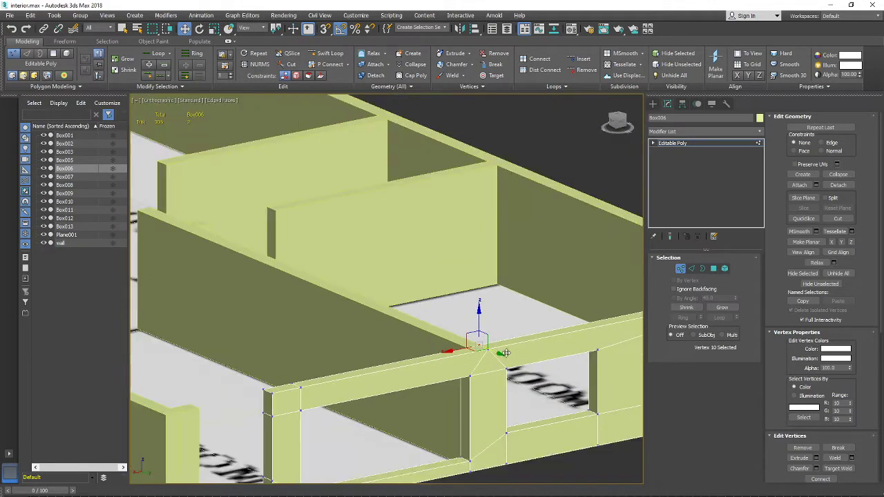
{"action": "middle_click_drag", "start_coordinate": [402, 328], "coordinate": [378, 361], "text": "alt"}
{"action": "scroll", "coordinate": [429, 348], "scroll_direction": "down", "scroll_amount": 4}
{"action": "scroll", "coordinate": [309, 355], "scroll_direction": "up", "scroll_amount": 3}
{"action": "middle_click_drag", "start_coordinate": [260, 345], "coordinate": [279, 358], "text": "alt"}
{"action": "middle_click_drag", "start_coordinate": [531, 388], "coordinate": [561, 339]}
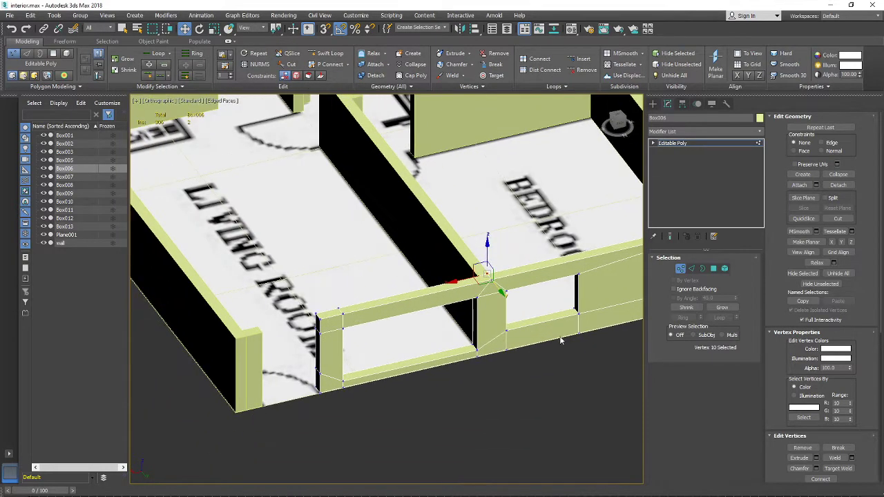
{"action": "scroll", "coordinate": [868, 315], "scroll_direction": "down", "scroll_amount": 4}
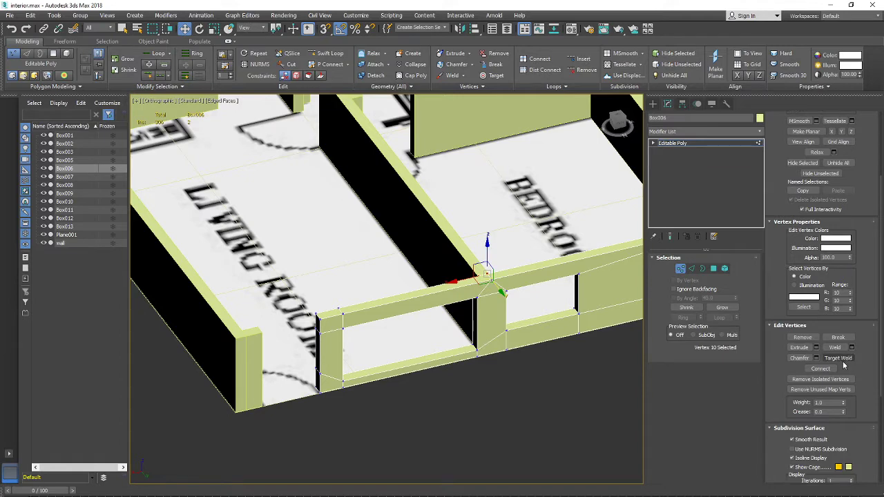
{"action": "left_click", "coordinate": [837, 357]}
{"action": "scroll", "coordinate": [450, 306], "scroll_direction": "up", "scroll_amount": 4}
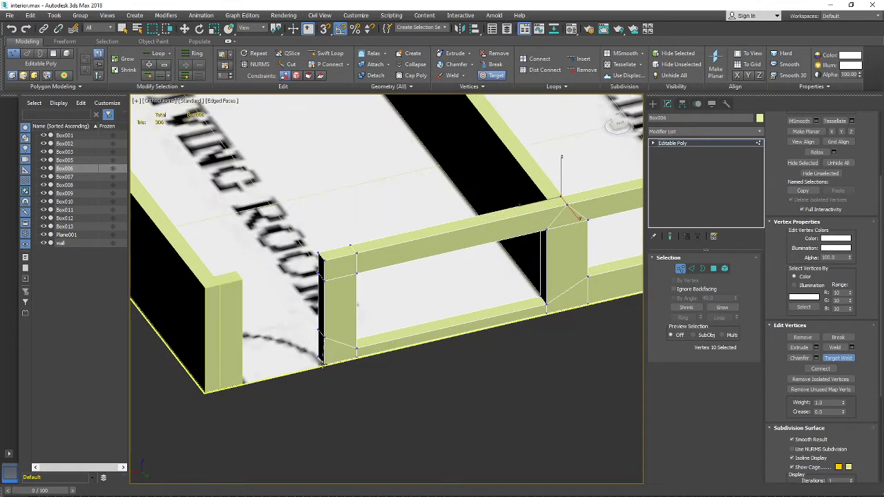
{"action": "scroll", "coordinate": [322, 359], "scroll_direction": "up", "scroll_amount": 4}
{"action": "left_click", "coordinate": [315, 298]}
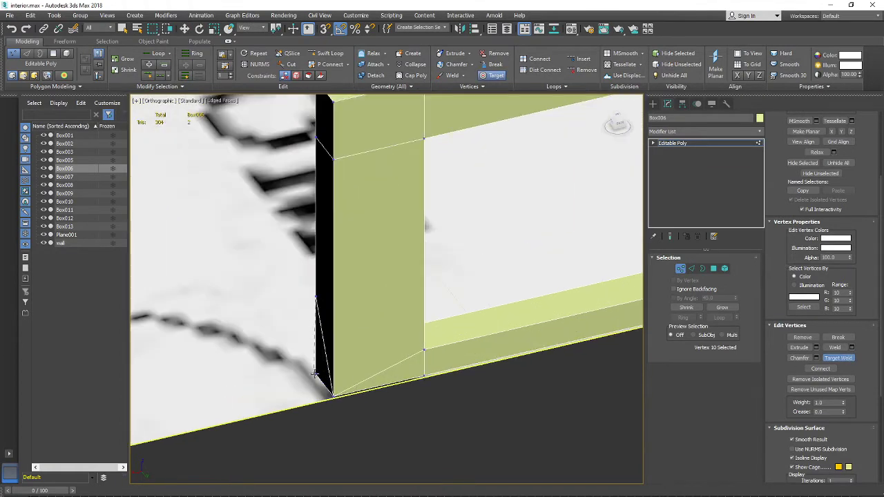
{"action": "left_click", "coordinate": [316, 373]}
Target-weld the upper intermediate vertices at the living room end and the top vertices above its window to the top corners
{"action": "scroll", "coordinate": [317, 369], "scroll_direction": "down", "scroll_amount": 5}
{"action": "middle_click_drag", "start_coordinate": [317, 369], "coordinate": [338, 358], "text": "alt"}
{"action": "scroll", "coordinate": [338, 358], "scroll_direction": "up", "scroll_amount": 3}
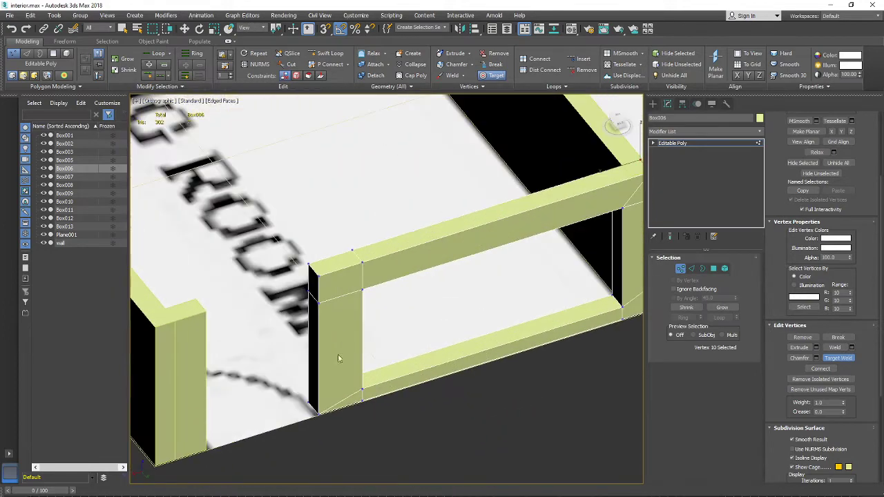
{"action": "left_click", "coordinate": [320, 283]}
{"action": "left_click", "coordinate": [312, 304]}
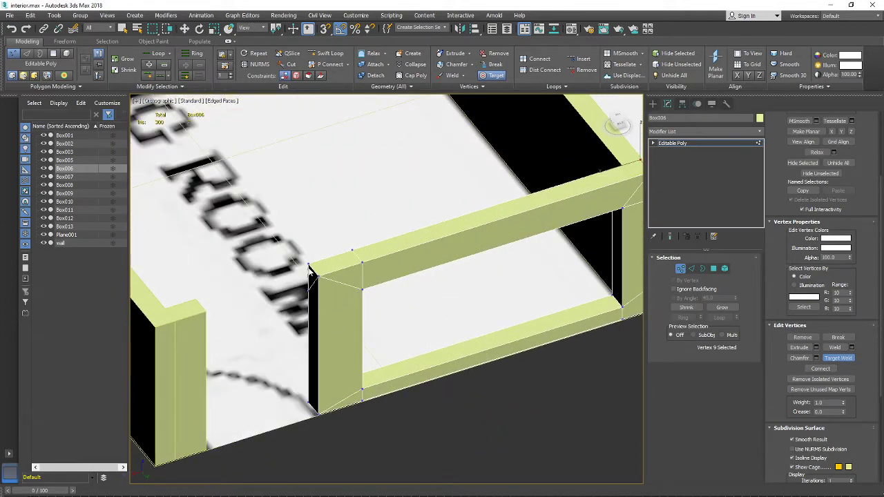
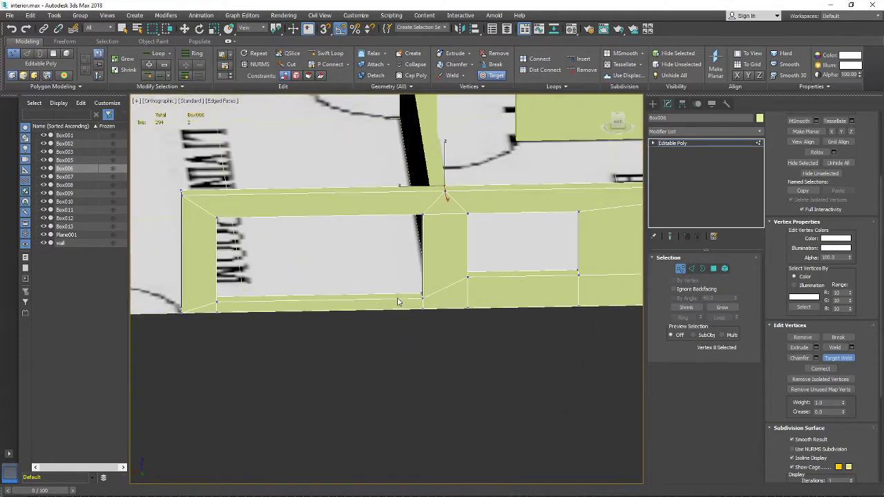
Leave Target Weld and collapse the outer and inner pairs of bottom vertices below the pier, checking the result in wireframe
{"action": "scroll", "coordinate": [426, 314], "scroll_direction": "down", "scroll_amount": 2}
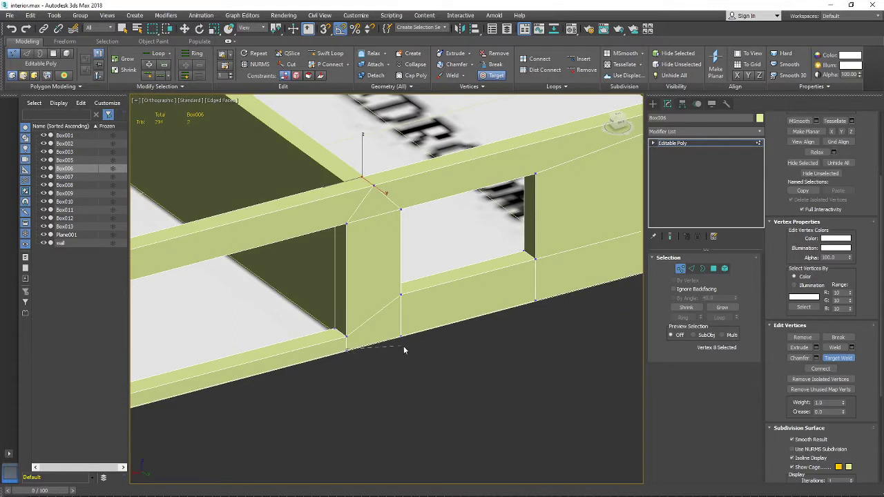
{"action": "right_click", "coordinate": [397, 346]}
{"action": "key", "text": "w"}
{"action": "left_click", "coordinate": [400, 335]}
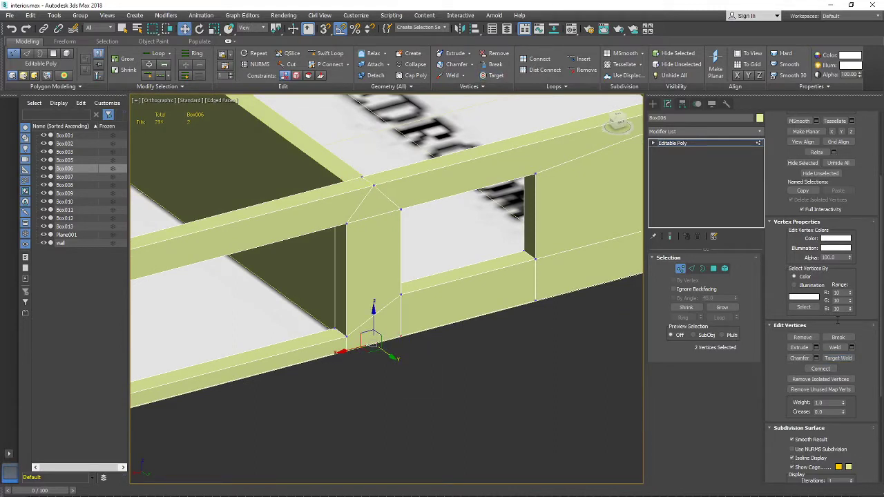
{"action": "scroll", "coordinate": [846, 366], "scroll_direction": "down", "scroll_amount": 4}
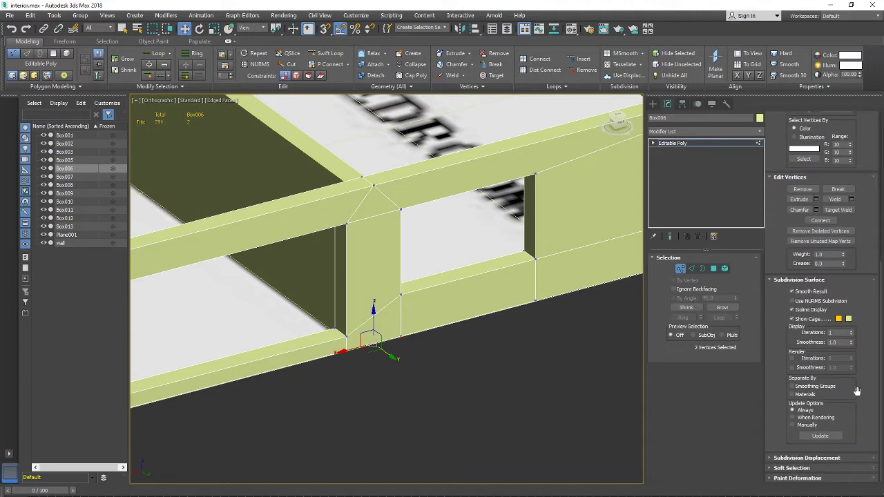
{"action": "scroll", "coordinate": [850, 311], "scroll_direction": "up", "scroll_amount": 7}
{"action": "middle_click_drag", "start_coordinate": [320, 303], "coordinate": [399, 357], "text": "alt"}
{"action": "left_click", "coordinate": [392, 356]}
{"action": "key", "text": "F3"}
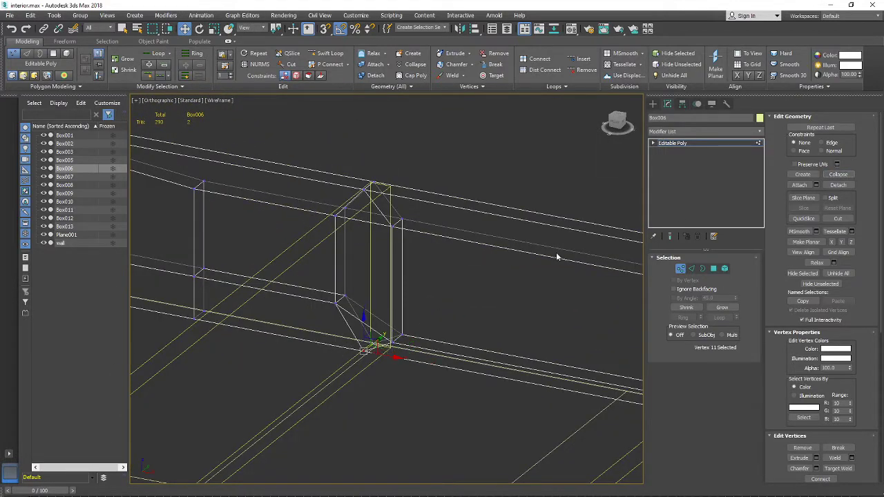
{"action": "key", "text": "F3"}
Target-weld the inner lower intermediate vertex at the bedroom corner to the bottom corner and leave Target Weld
{"action": "scroll", "coordinate": [417, 327], "scroll_direction": "down", "scroll_amount": 5}
{"action": "mouse_move", "coordinate": [440, 331]}
{"action": "middle_mouse_down", "text": "alt"}
{"action": "mouse_move", "coordinate": [469, 337]}
{"action": "mouse_move", "coordinate": [459, 340]}
{"action": "mouse_move", "coordinate": [469, 318]}
{"action": "middle_mouse_up", "text": "alt"}
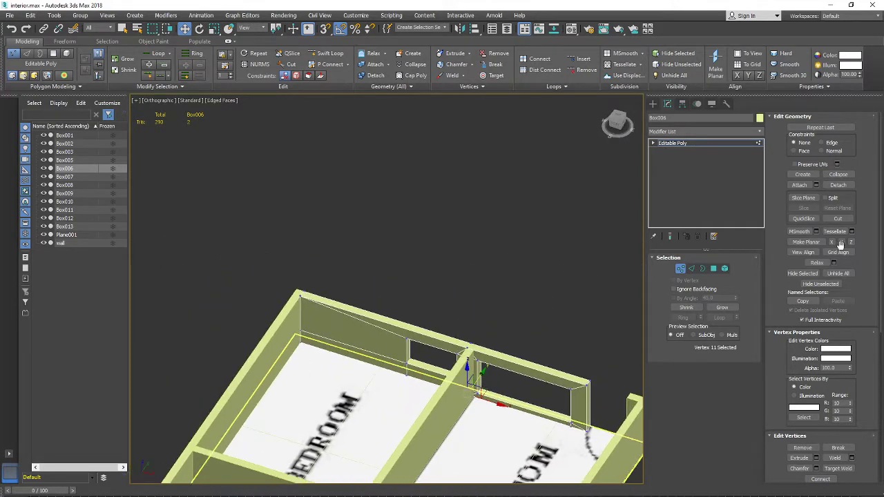
{"action": "scroll", "coordinate": [839, 274], "scroll_direction": "down", "scroll_amount": 4}
{"action": "scroll", "coordinate": [391, 339], "scroll_direction": "up", "scroll_amount": 2}
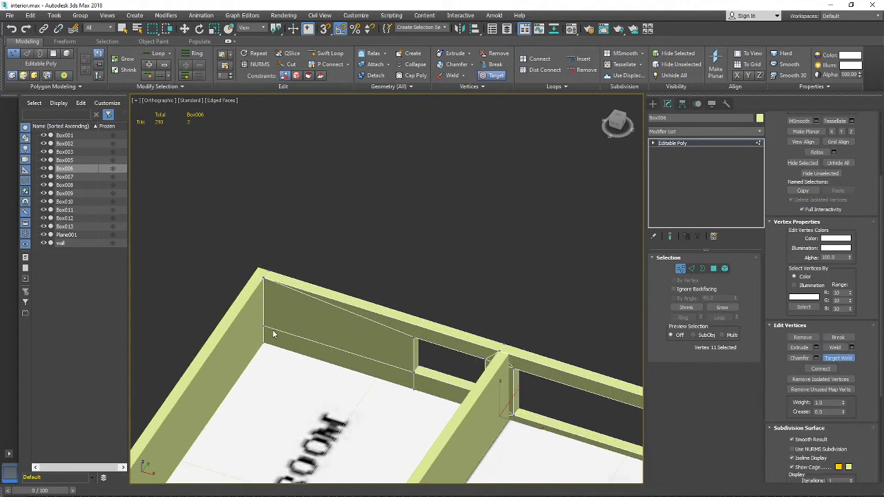
{"action": "scroll", "coordinate": [263, 344], "scroll_direction": "down", "scroll_amount": 8}
{"action": "middle_click_drag", "start_coordinate": [345, 390], "coordinate": [521, 350], "text": "alt"}
{"action": "scroll", "coordinate": [292, 344], "scroll_direction": "up", "scroll_amount": 4}
{"action": "scroll", "coordinate": [489, 351], "scroll_direction": "down", "scroll_amount": 5}
{"action": "scroll", "coordinate": [521, 349], "scroll_direction": "up", "scroll_amount": 2}
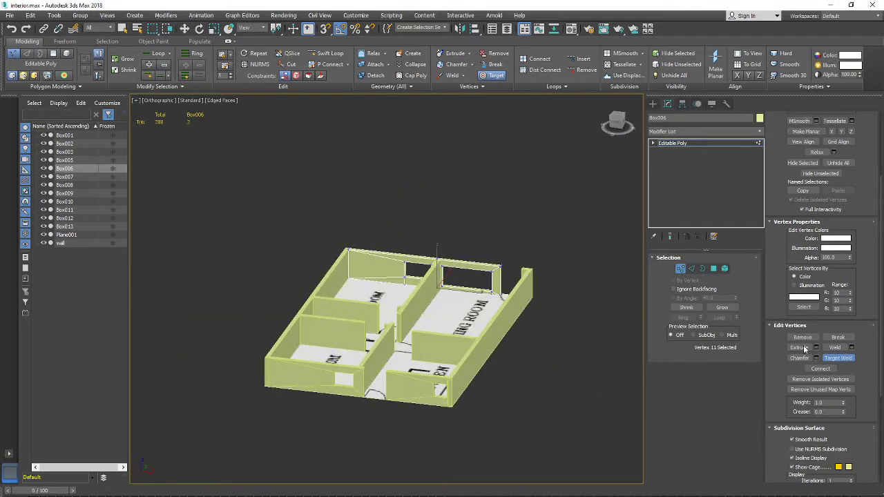
{"action": "left_click", "coordinate": [834, 363]}
Review the scene's triangle statistics and the simplified windowed wall from several sides of the apartment
{"action": "scroll", "coordinate": [351, 273], "scroll_direction": "down", "scroll_amount": 2}
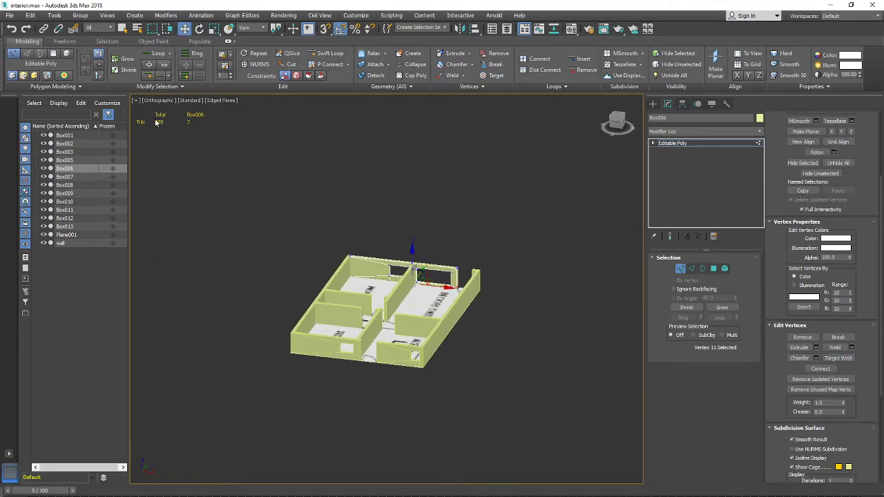
{"action": "scroll", "coordinate": [154, 127], "scroll_direction": "up", "scroll_amount": 5}
{"action": "scroll", "coordinate": [250, 180], "scroll_direction": "down", "scroll_amount": 5}
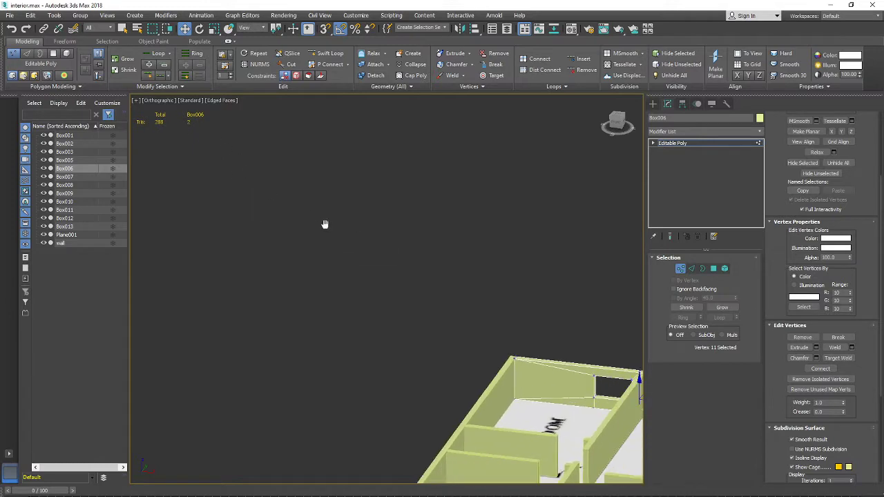
{"action": "scroll", "coordinate": [445, 249], "scroll_direction": "up", "scroll_amount": 5}
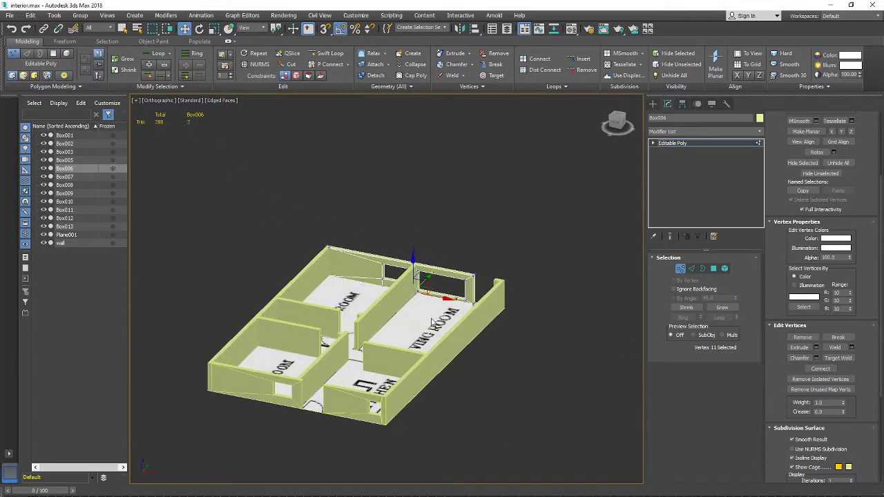
{"action": "middle_click_drag", "start_coordinate": [432, 305], "coordinate": [439, 303]}
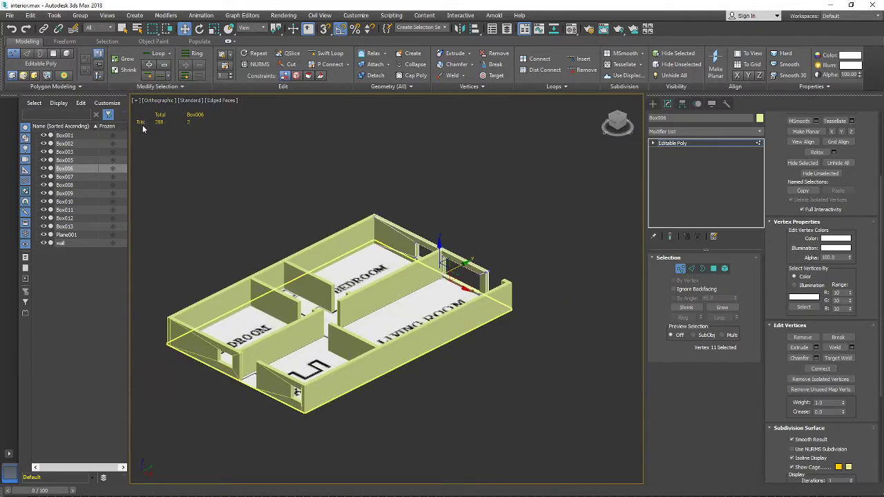
{"action": "middle_click_drag", "start_coordinate": [386, 273], "coordinate": [305, 256], "text": "alt"}
{"action": "scroll", "coordinate": [425, 293], "scroll_direction": "up", "scroll_amount": 6}
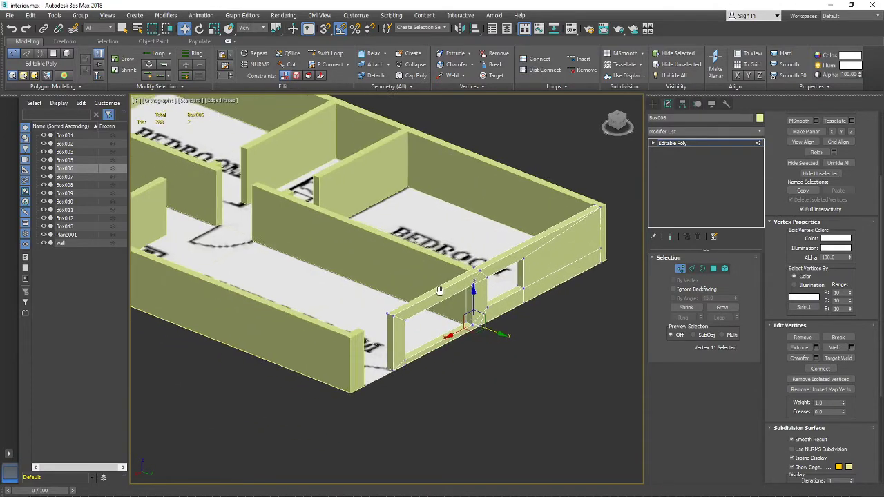
{"action": "mouse_move", "coordinate": [430, 295]}
{"action": "middle_mouse_down", "text": "alt"}
{"action": "mouse_move", "coordinate": [415, 302]}
{"action": "mouse_move", "coordinate": [427, 299]}
{"action": "middle_mouse_up", "text": "alt"}
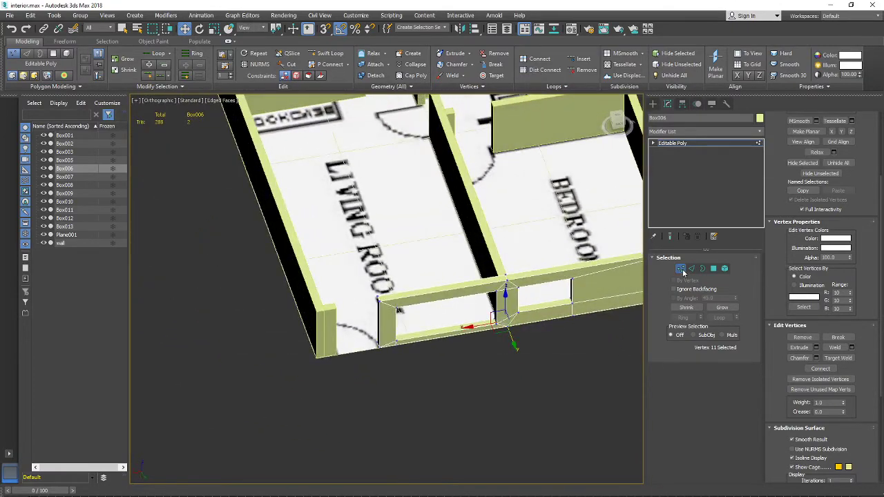
Leave vertex editing and attach the long outer wall alongside the bedrooms to Box006
{"action": "left_click", "coordinate": [683, 271]}
{"action": "scroll", "coordinate": [555, 316], "scroll_direction": "up", "scroll_amount": 3}
{"action": "middle_click_drag", "start_coordinate": [593, 277], "coordinate": [609, 327]}
{"action": "scroll", "coordinate": [576, 339], "scroll_direction": "down", "scroll_amount": 5}
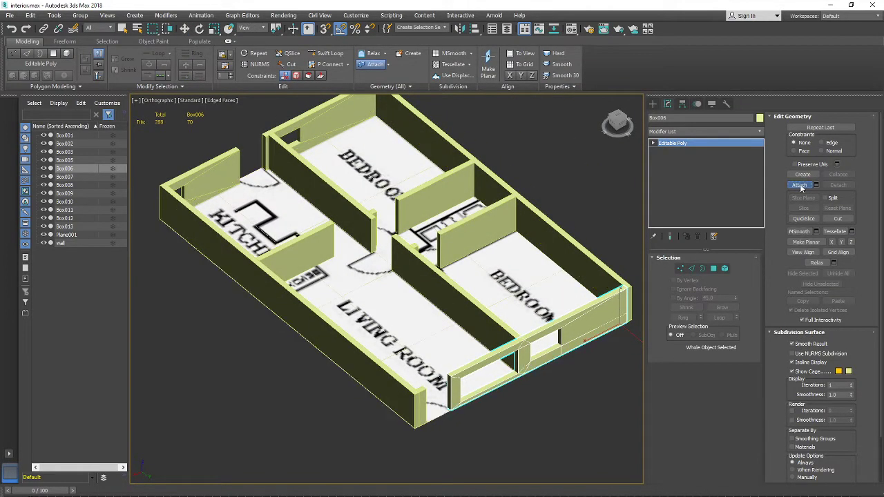
{"action": "left_click", "coordinate": [801, 188]}
{"action": "scroll", "coordinate": [469, 329], "scroll_direction": "down", "scroll_amount": 3}
{"action": "middle_click_drag", "start_coordinate": [476, 331], "coordinate": [559, 277], "text": "alt"}
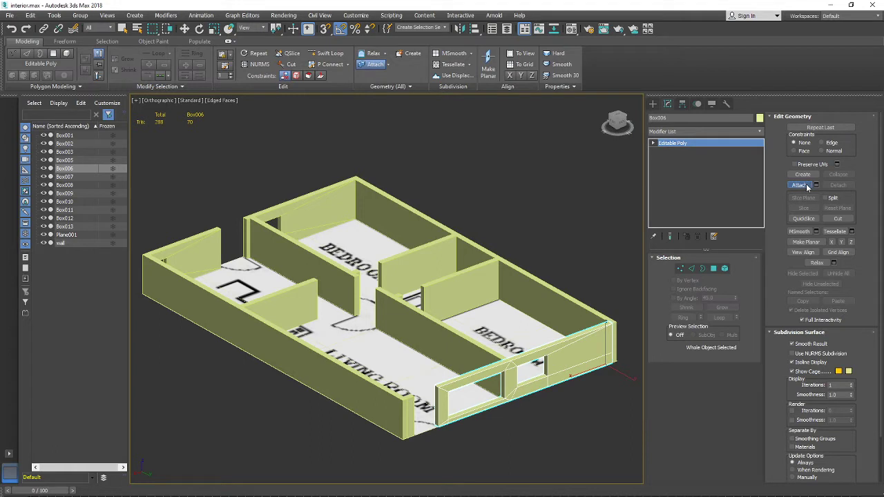
{"action": "left_click", "coordinate": [562, 301]}
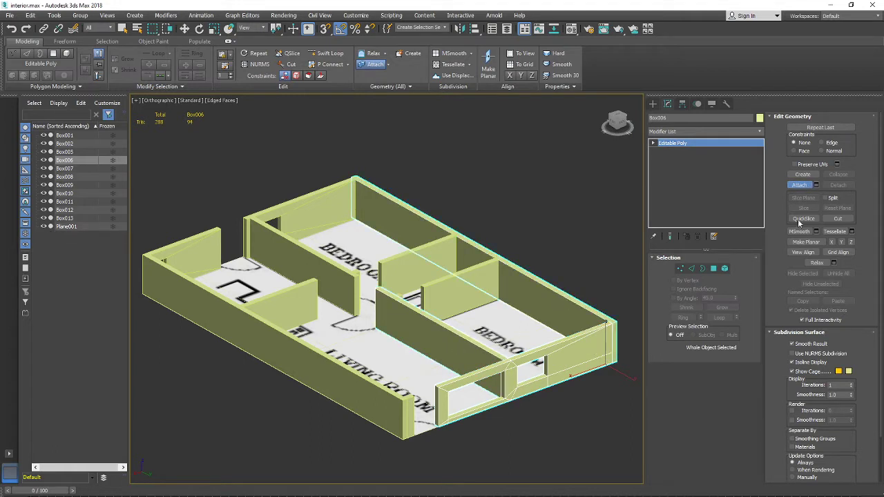
Attach all remaining wall boxes, Box001 through Box013, to Box006 from the attach list, leaving out Plane001
{"action": "left_click", "coordinate": [815, 186]}
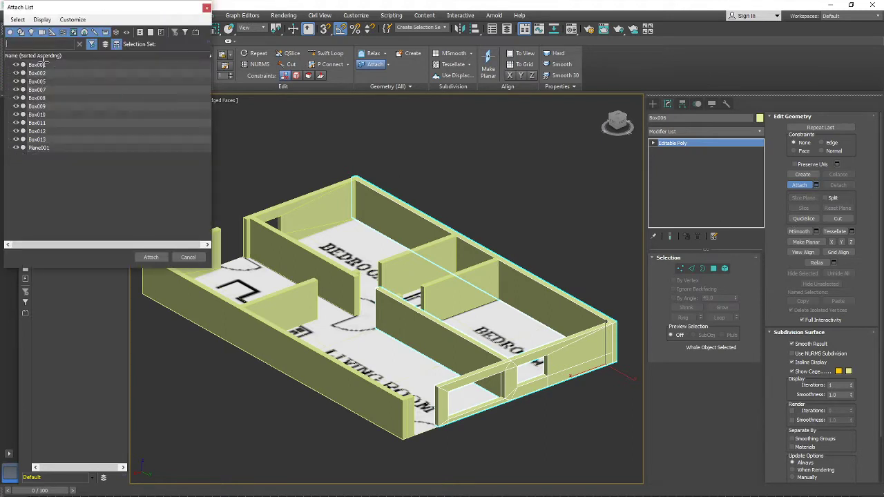
{"action": "left_click", "coordinate": [31, 139], "text": "shift"}
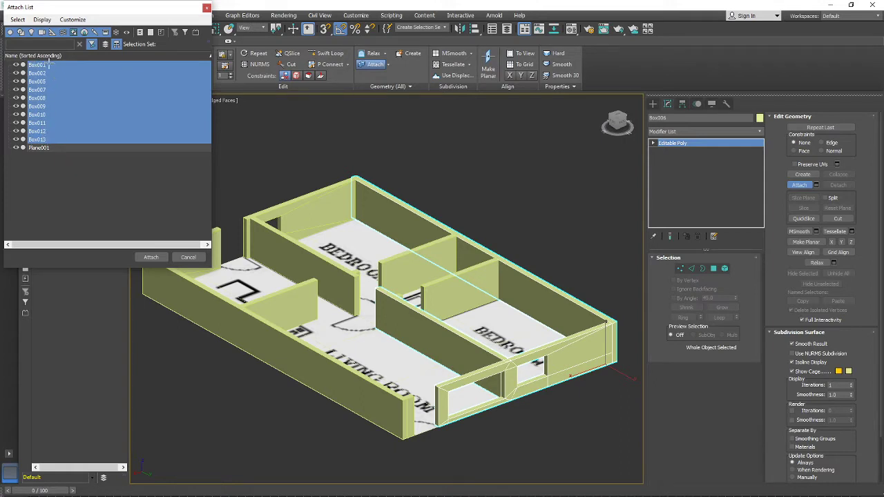
{"action": "left_click", "coordinate": [149, 257]}
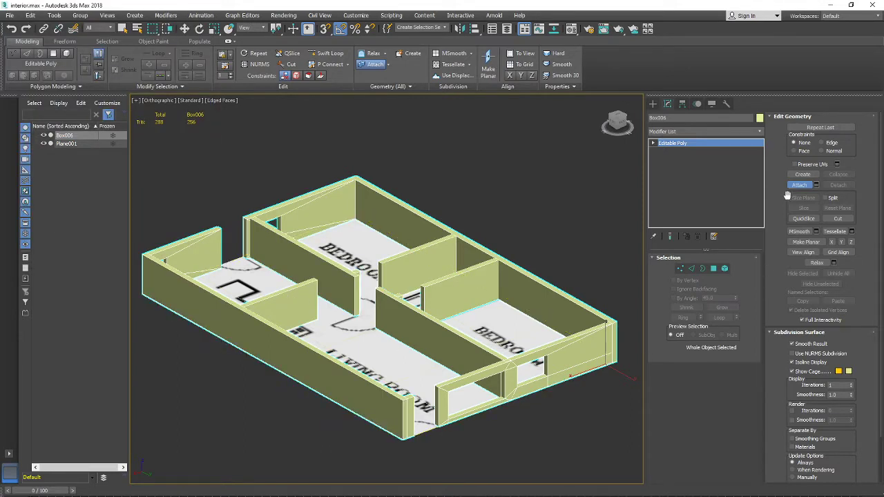
Try moving the combined walls as a single object and undo each move
{"action": "scroll", "coordinate": [389, 285], "scroll_direction": "down", "scroll_amount": 3}
{"action": "middle_click_drag", "start_coordinate": [389, 286], "coordinate": [431, 318], "text": "alt"}
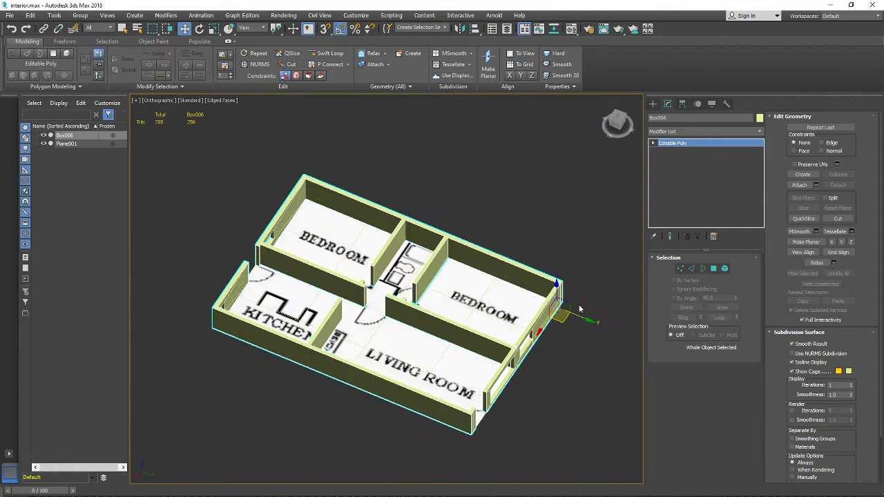
{"action": "mouse_move", "coordinate": [554, 287]}
{"action": "left_mouse_down"}
{"action": "mouse_move", "coordinate": [551, 212]}
{"action": "mouse_move", "coordinate": [553, 286]}
{"action": "left_mouse_up"}
{"action": "key", "text": "ctrl+z"}
{"action": "middle_click_drag", "start_coordinate": [527, 277], "coordinate": [538, 308], "text": "alt"}
{"action": "left_click_drag", "start_coordinate": [559, 313], "coordinate": [562, 239]}
{"action": "key", "text": "ctrl+z"}
Enter vertex editing on the combined walls and activate Target Weld for cleaning up the windowed end wall
{"action": "middle_click_drag", "start_coordinate": [559, 315], "coordinate": [482, 357], "text": "alt"}
{"action": "scroll", "coordinate": [501, 349], "scroll_direction": "up", "scroll_amount": 2}
{"action": "scroll", "coordinate": [489, 363], "scroll_direction": "up", "scroll_amount": 3}
{"action": "scroll", "coordinate": [475, 360], "scroll_direction": "down", "scroll_amount": 1}
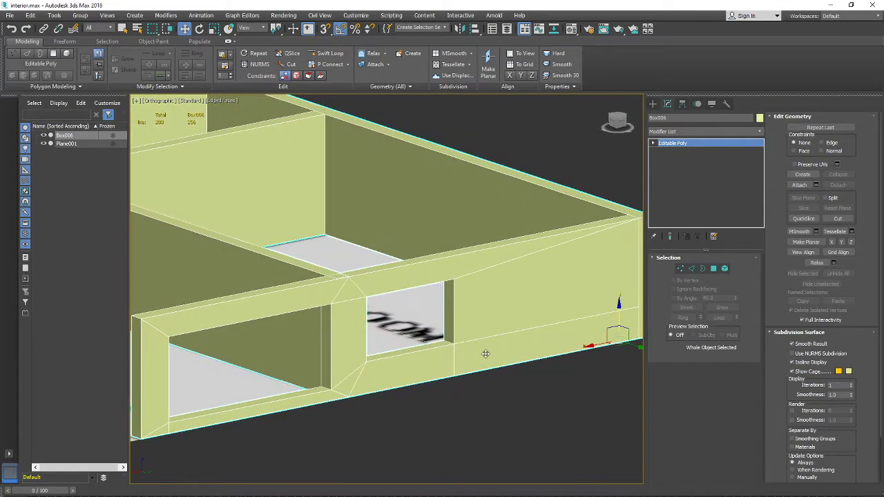
{"action": "scroll", "coordinate": [481, 355], "scroll_direction": "down", "scroll_amount": 5}
{"action": "scroll", "coordinate": [435, 364], "scroll_direction": "up", "scroll_amount": 5}
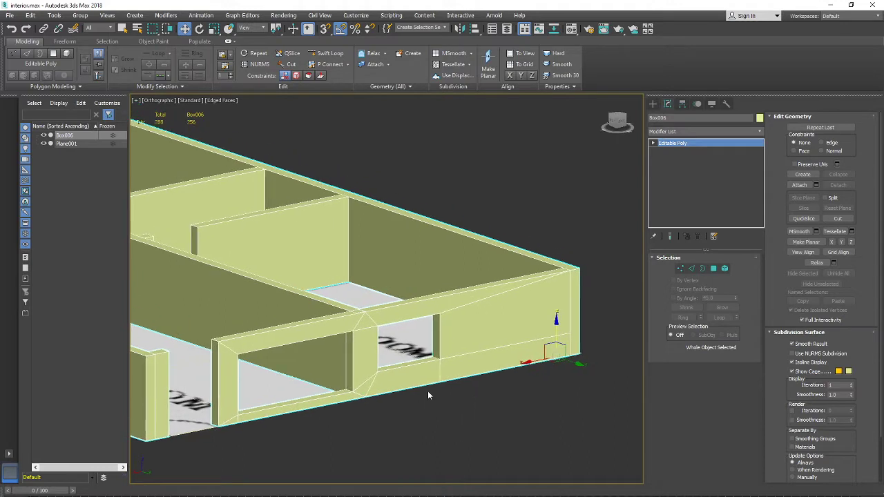
{"action": "middle_click_drag", "start_coordinate": [464, 399], "coordinate": [515, 394]}
{"action": "left_click", "coordinate": [681, 269]}
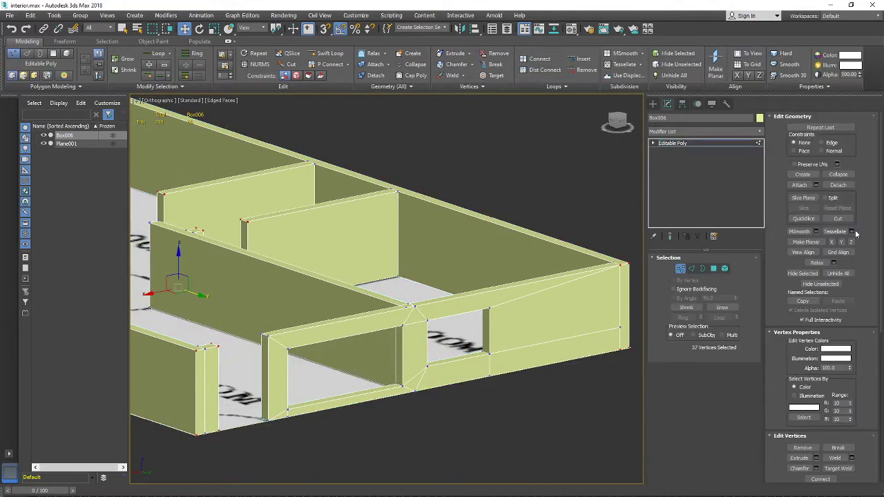
{"action": "scroll", "coordinate": [853, 312], "scroll_direction": "down", "scroll_amount": 3}
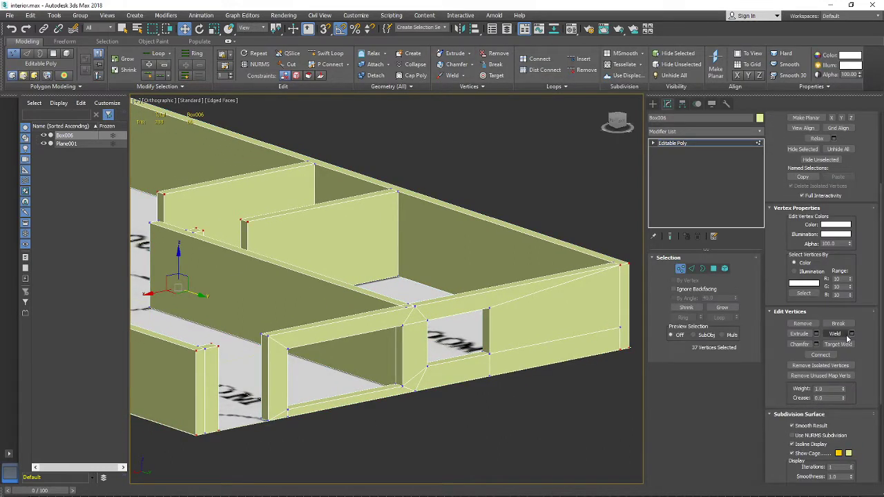
{"action": "left_click", "coordinate": [838, 344]}
Target-weld the surplus outer vertices beside the bedroom window into the end wall's corner
{"action": "scroll", "coordinate": [373, 380], "scroll_direction": "up", "scroll_amount": 4}
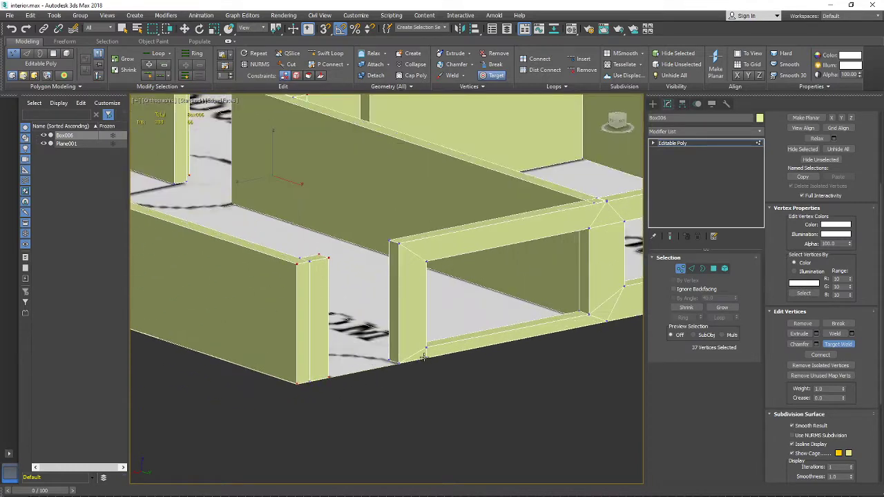
{"action": "scroll", "coordinate": [400, 362], "scroll_direction": "down", "scroll_amount": 3}
{"action": "middle_click_drag", "start_coordinate": [491, 365], "coordinate": [325, 370]}
{"action": "scroll", "coordinate": [401, 365], "scroll_direction": "up", "scroll_amount": 3}
{"action": "scroll", "coordinate": [325, 370], "scroll_direction": "down", "scroll_amount": 3}
{"action": "middle_click_drag", "start_coordinate": [584, 338], "coordinate": [442, 370]}
{"action": "scroll", "coordinate": [404, 342], "scroll_direction": "up", "scroll_amount": 2}
{"action": "middle_click_drag", "start_coordinate": [333, 341], "coordinate": [398, 323]}
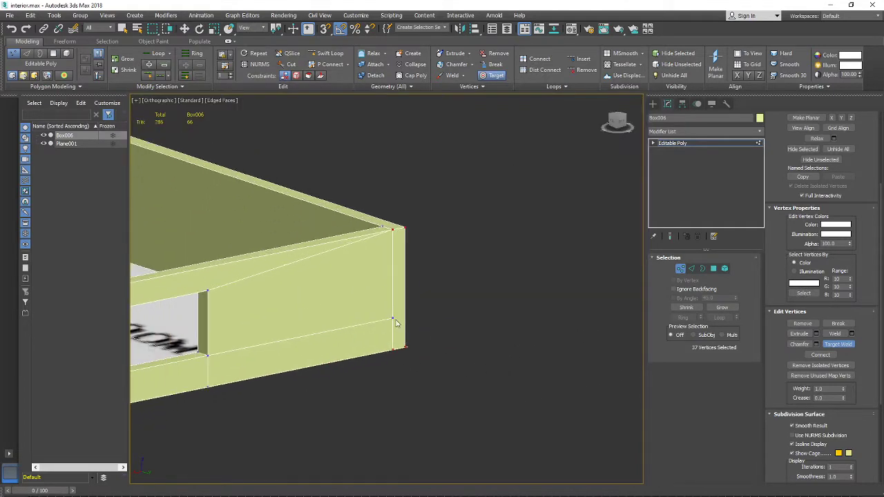
Target-weld the vertex below the kitchen window into the lower wall corner beside the doorway
{"action": "scroll", "coordinate": [392, 351], "scroll_direction": "down", "scroll_amount": 4}
{"action": "middle_click_drag", "start_coordinate": [456, 348], "coordinate": [373, 414], "text": "alt"}
{"action": "middle_click_drag", "start_coordinate": [297, 345], "coordinate": [539, 449]}
{"action": "scroll", "coordinate": [395, 343], "scroll_direction": "up", "scroll_amount": 1}
{"action": "scroll", "coordinate": [394, 343], "scroll_direction": "down", "scroll_amount": 3}
{"action": "mouse_move", "coordinate": [395, 343]}
{"action": "middle_mouse_down"}
{"action": "mouse_move", "coordinate": [443, 320]}
{"action": "mouse_move", "coordinate": [526, 328]}
{"action": "mouse_move", "coordinate": [381, 350]}
{"action": "middle_mouse_up"}
{"action": "scroll", "coordinate": [527, 329], "scroll_direction": "up", "scroll_amount": 2}
{"action": "middle_click_drag", "start_coordinate": [447, 335], "coordinate": [242, 418], "text": "alt"}
{"action": "scroll", "coordinate": [370, 288], "scroll_direction": "up", "scroll_amount": 2}
{"action": "middle_click_drag", "start_coordinate": [370, 288], "coordinate": [341, 310], "text": "alt"}
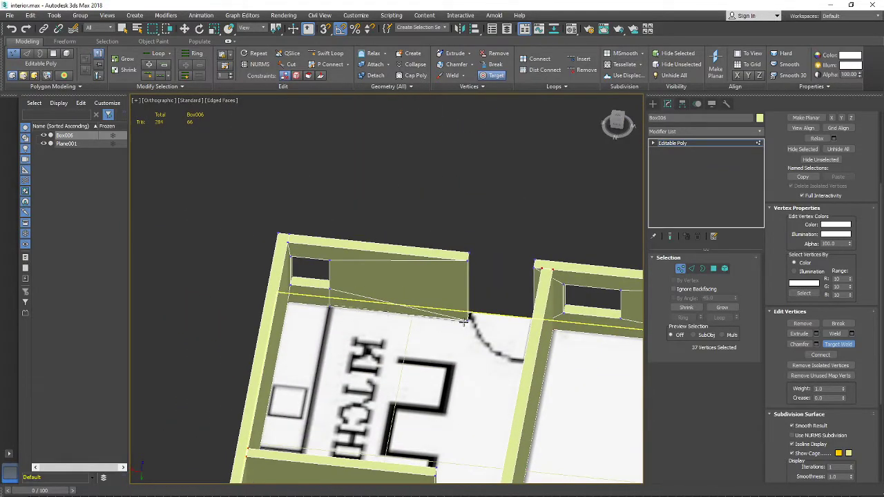
Target-weld the vertex below the bedroom window into the room's lower inner corner and turn off Target Weld
{"action": "scroll", "coordinate": [453, 328], "scroll_direction": "down", "scroll_amount": 3}
{"action": "middle_click_drag", "start_coordinate": [454, 327], "coordinate": [459, 290], "text": "alt"}
{"action": "scroll", "coordinate": [466, 315], "scroll_direction": "up", "scroll_amount": 3}
{"action": "scroll", "coordinate": [483, 305], "scroll_direction": "down", "scroll_amount": 3}
{"action": "scroll", "coordinate": [503, 348], "scroll_direction": "down", "scroll_amount": 4}
{"action": "scroll", "coordinate": [456, 305], "scroll_direction": "up", "scroll_amount": 5}
{"action": "scroll", "coordinate": [397, 321], "scroll_direction": "up", "scroll_amount": 5}
{"action": "middle_click_drag", "start_coordinate": [350, 311], "coordinate": [348, 350], "text": "alt"}
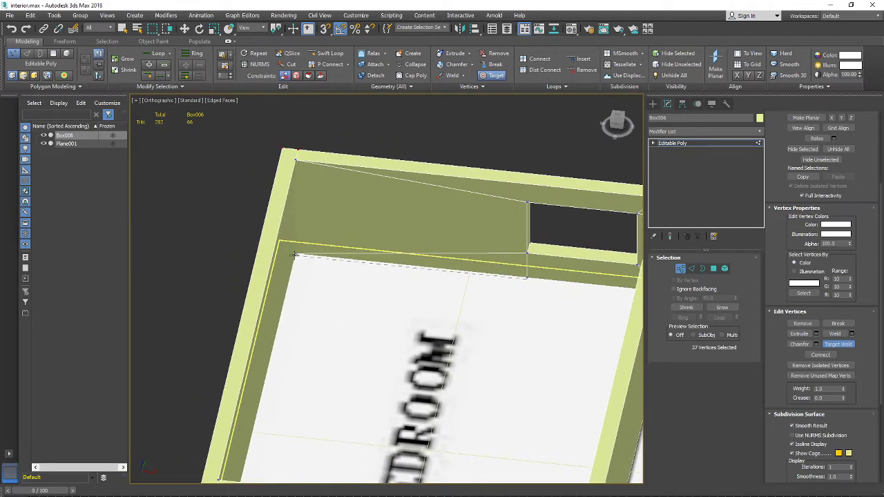
{"action": "scroll", "coordinate": [343, 271], "scroll_direction": "down", "scroll_amount": 3}
{"action": "middle_click_drag", "start_coordinate": [343, 270], "coordinate": [315, 270]}
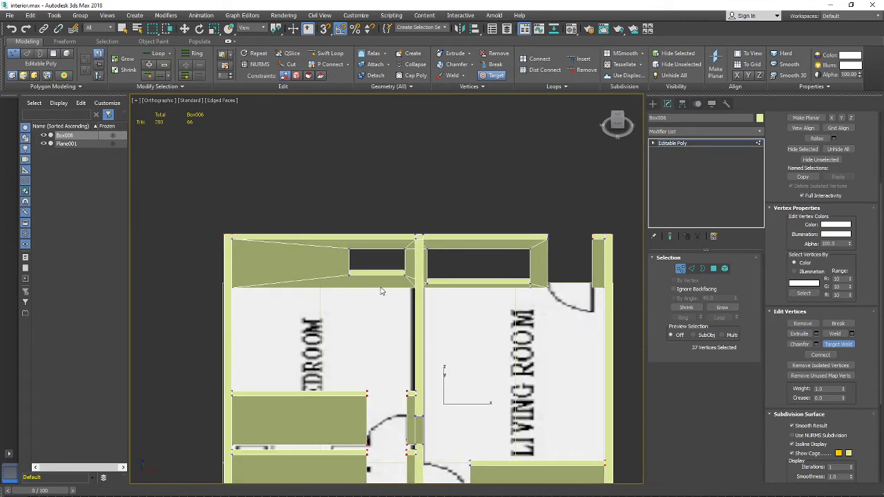
{"action": "middle_click_drag", "start_coordinate": [384, 301], "coordinate": [405, 291], "text": "alt"}
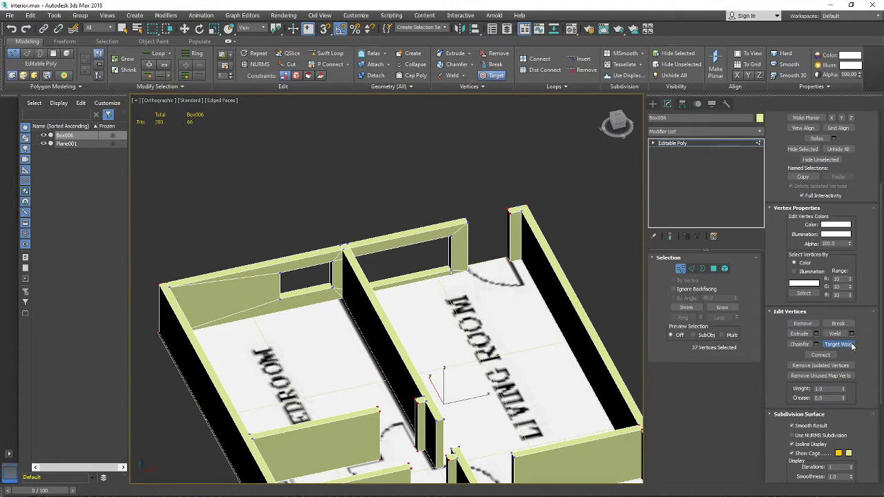
{"action": "left_click", "coordinate": [852, 346]}
Examine the end wall's junction with the partition in wireframe and shaded display, along with the overall triangle count
{"action": "scroll", "coordinate": [512, 316], "scroll_direction": "down", "scroll_amount": 5}
{"action": "mouse_move", "coordinate": [511, 316]}
{"action": "middle_mouse_down", "text": "alt"}
{"action": "mouse_move", "coordinate": [490, 327]}
{"action": "mouse_move", "coordinate": [511, 316]}
{"action": "middle_mouse_up", "text": "alt"}
{"action": "scroll", "coordinate": [474, 314], "scroll_direction": "up", "scroll_amount": 5}
{"action": "scroll", "coordinate": [394, 318], "scroll_direction": "up", "scroll_amount": 4}
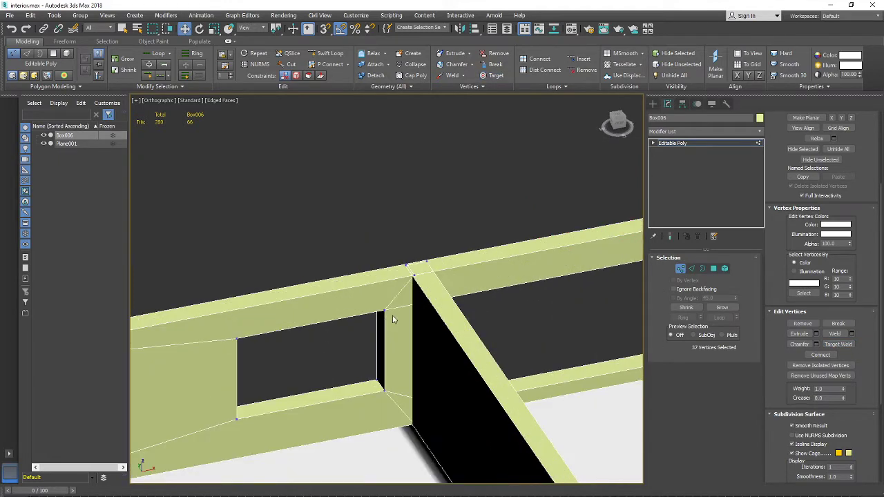
{"action": "key", "text": "F3"}
{"action": "key", "text": "F3"}
{"action": "key", "text": "F3"}
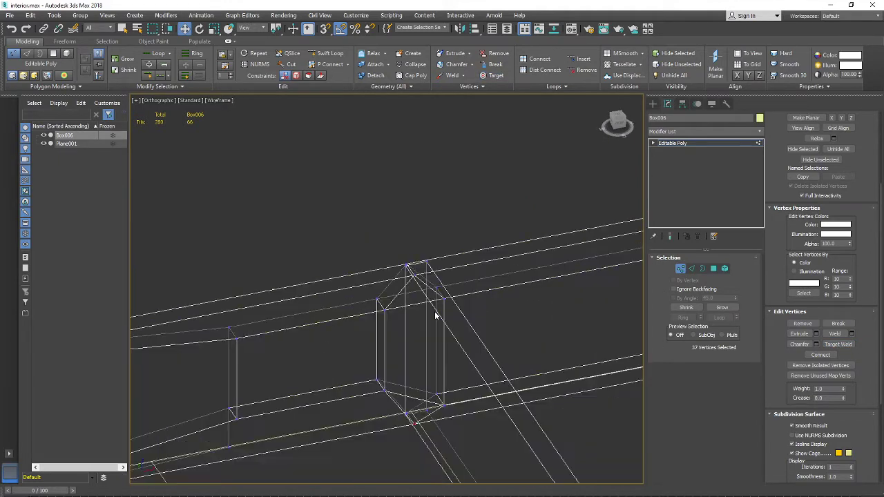
{"action": "key", "text": "F3"}
{"action": "key", "text": "F3"}
{"action": "key", "text": "F3"}
{"action": "scroll", "coordinate": [428, 312], "scroll_direction": "down", "scroll_amount": 8}
{"action": "middle_click_drag", "start_coordinate": [428, 311], "coordinate": [483, 293], "text": "alt"}
{"action": "scroll", "coordinate": [431, 394], "scroll_direction": "up", "scroll_amount": 3}
{"action": "middle_click_drag", "start_coordinate": [432, 395], "coordinate": [618, 296], "text": "alt"}
{"action": "scroll", "coordinate": [462, 370], "scroll_direction": "up", "scroll_amount": 4}
{"action": "scroll", "coordinate": [464, 371], "scroll_direction": "down", "scroll_amount": 6}
{"action": "scroll", "coordinate": [449, 362], "scroll_direction": "up", "scroll_amount": 3}
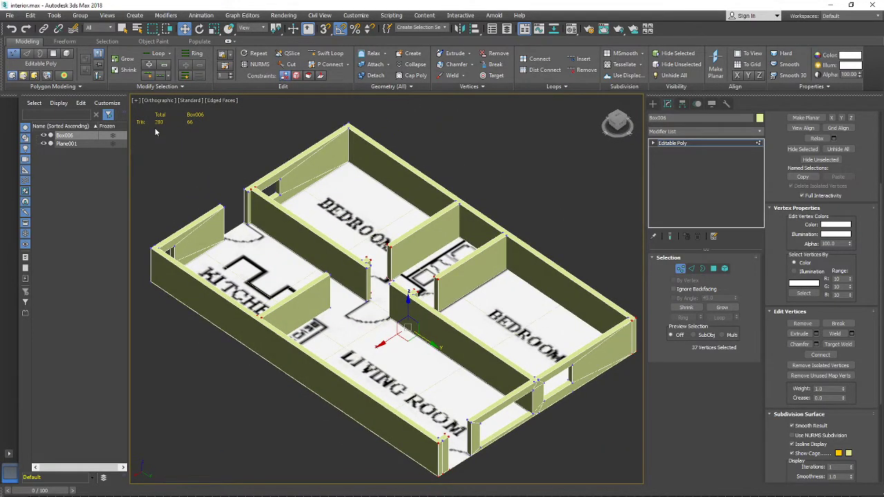
{"action": "middle_click_drag", "start_coordinate": [164, 122], "coordinate": [185, 161]}
{"action": "middle_click_drag", "start_coordinate": [185, 162], "coordinate": [183, 157], "text": "alt"}
{"action": "middle_click_drag", "start_coordinate": [315, 262], "coordinate": [326, 252], "text": "alt"}
Leave vertex editing on the walls and select the floor plan plane
{"action": "scroll", "coordinate": [328, 253], "scroll_direction": "up", "scroll_amount": 3}
{"action": "middle_click_drag", "start_coordinate": [535, 296], "coordinate": [515, 238]}
{"action": "left_click", "coordinate": [682, 269]}
{"action": "middle_click_drag", "start_coordinate": [587, 290], "coordinate": [504, 301], "text": "alt"}
{"action": "scroll", "coordinate": [517, 320], "scroll_direction": "down", "scroll_amount": 3}
{"action": "left_click", "coordinate": [504, 302]}
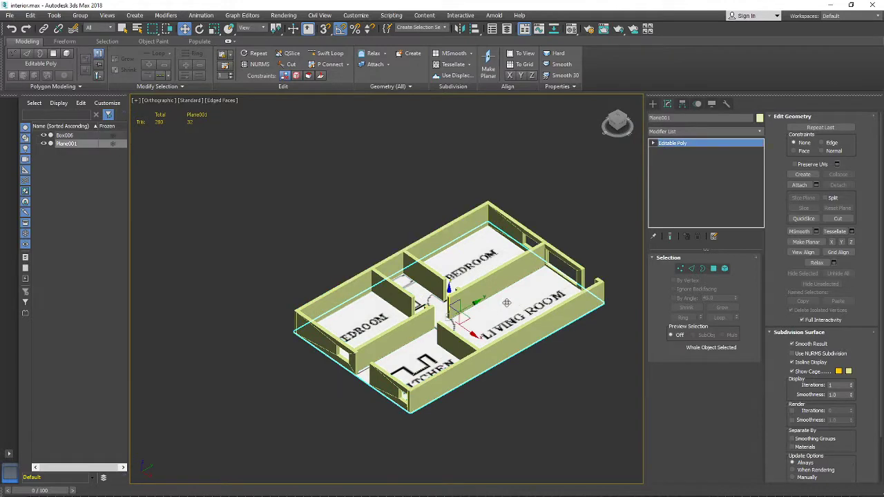
Try hiding the floor plan plane and undo it
{"action": "right_click", "coordinate": [509, 306]}
{"action": "left_click", "coordinate": [540, 263]}
{"action": "middle_click_drag", "start_coordinate": [499, 317], "coordinate": [352, 334], "text": "alt"}
{"action": "key", "text": "ctrl+z"}
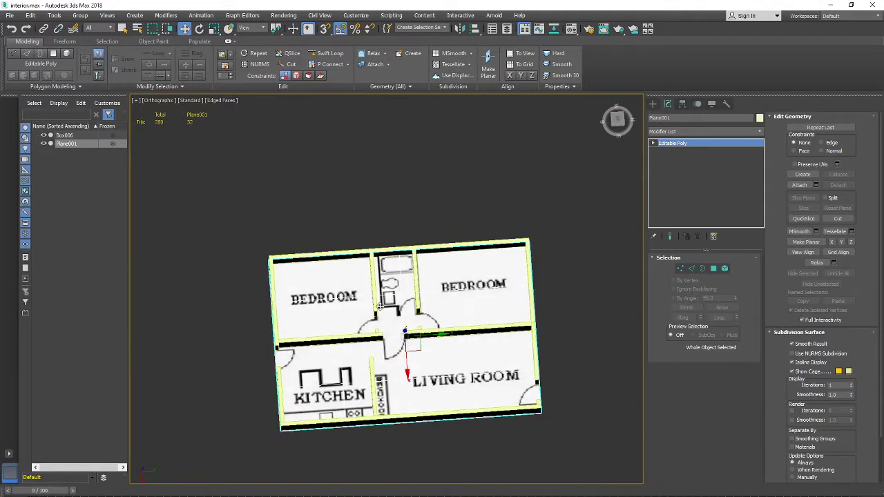
Examine the floor plan plane beneath the walls from above and from several angles
{"action": "middle_click_drag", "start_coordinate": [373, 398], "coordinate": [354, 369], "text": "alt"}
{"action": "scroll", "coordinate": [397, 304], "scroll_direction": "up", "scroll_amount": 3}
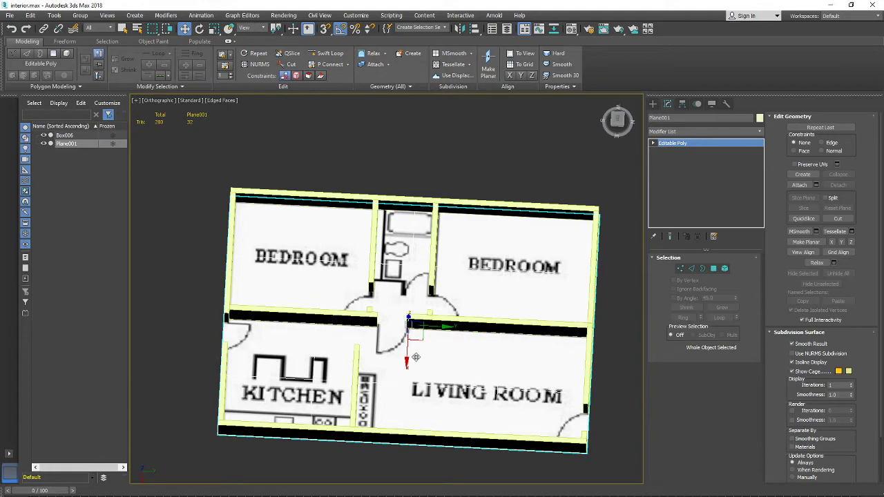
{"action": "middle_click_drag", "start_coordinate": [362, 357], "coordinate": [444, 333], "text": "alt"}
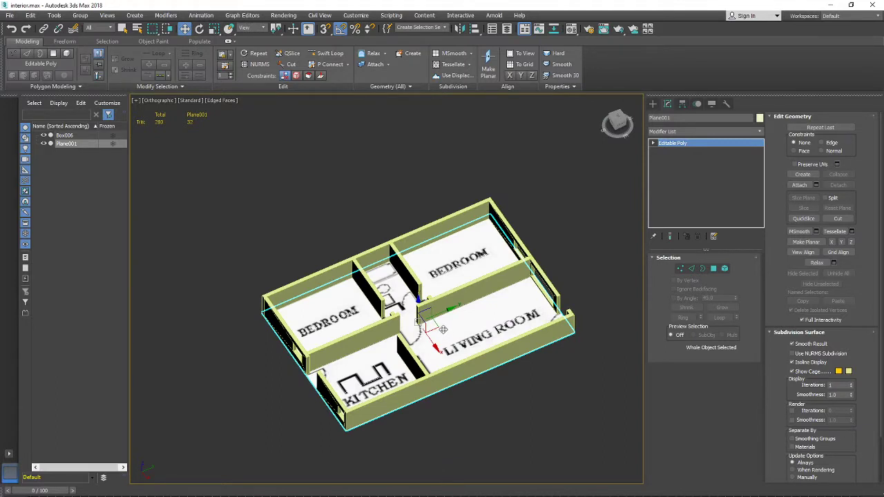
{"action": "middle_click_drag", "start_coordinate": [446, 314], "coordinate": [435, 353], "text": "alt"}
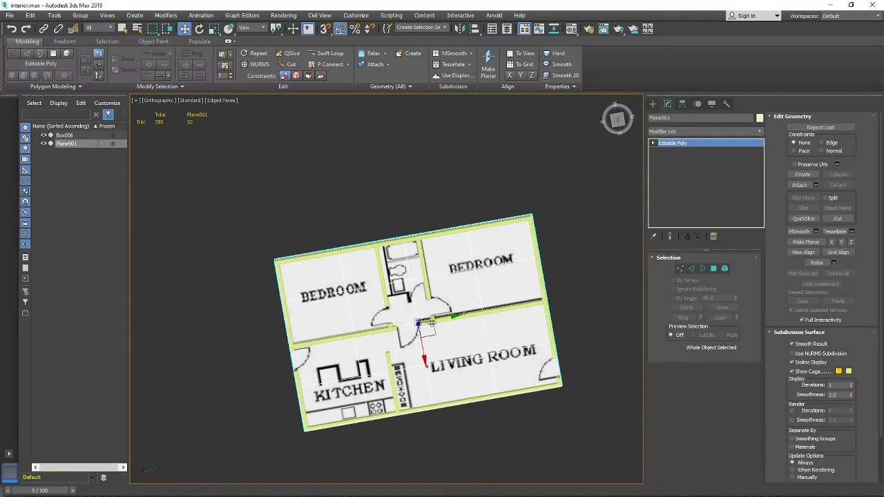
{"action": "middle_click_drag", "start_coordinate": [344, 321], "coordinate": [433, 337], "text": "alt"}
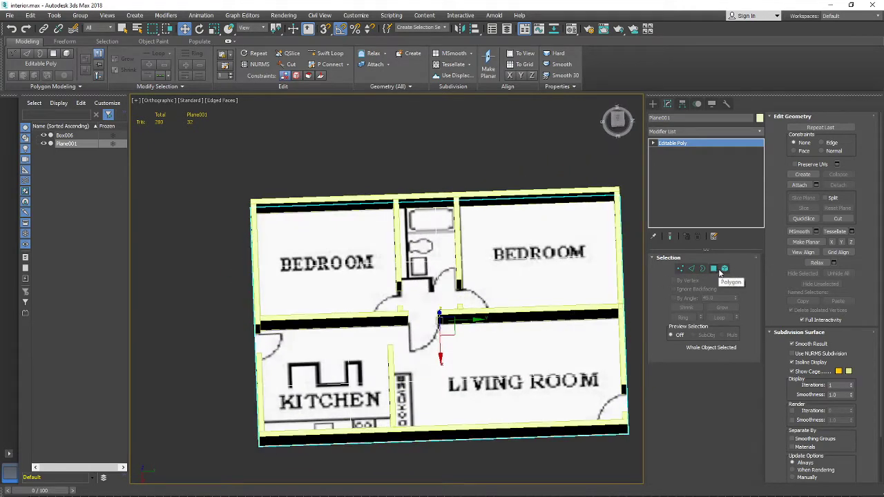
{"action": "key", "text": "4"}
{"action": "middle_click_drag", "start_coordinate": [524, 282], "coordinate": [444, 324], "text": "alt"}
{"action": "middle_click_drag", "start_coordinate": [361, 317], "coordinate": [405, 339], "text": "alt"}
{"action": "scroll", "coordinate": [405, 339], "scroll_direction": "up", "scroll_amount": 2}
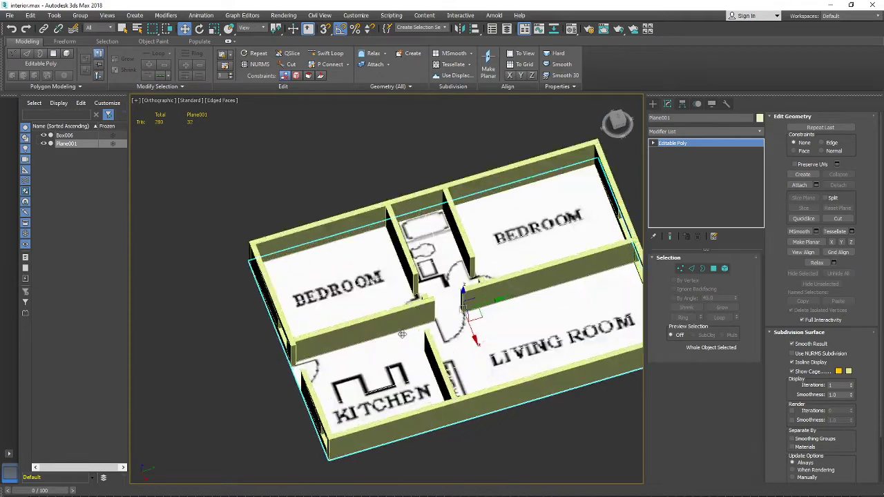
{"action": "mouse_move", "coordinate": [437, 291]}
{"action": "middle_mouse_down", "text": "alt"}
{"action": "mouse_move", "coordinate": [455, 321]}
{"action": "mouse_move", "coordinate": [445, 290]}
{"action": "mouse_move", "coordinate": [454, 293]}
{"action": "middle_mouse_up", "text": "alt"}
{"action": "scroll", "coordinate": [455, 320], "scroll_direction": "down", "scroll_amount": 3}
Clone the floor plan plane as a copy named Plane002
{"action": "right_click", "coordinate": [332, 279]}
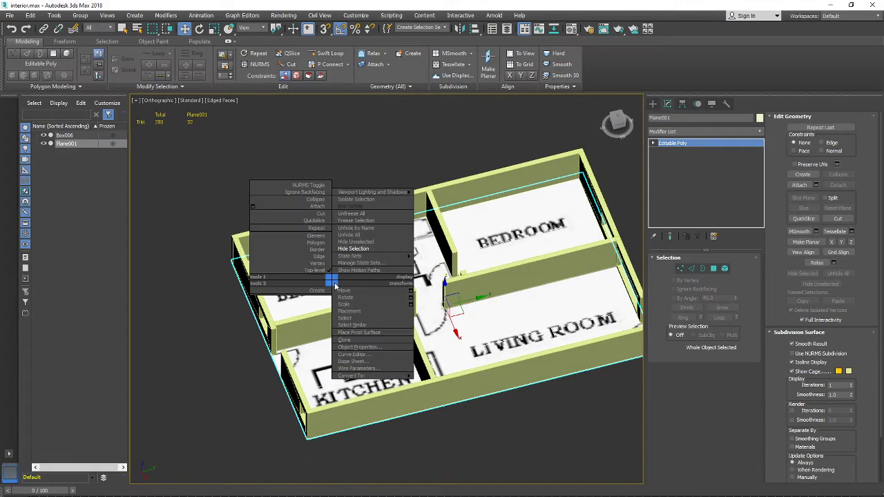
{"action": "left_click", "coordinate": [346, 340]}
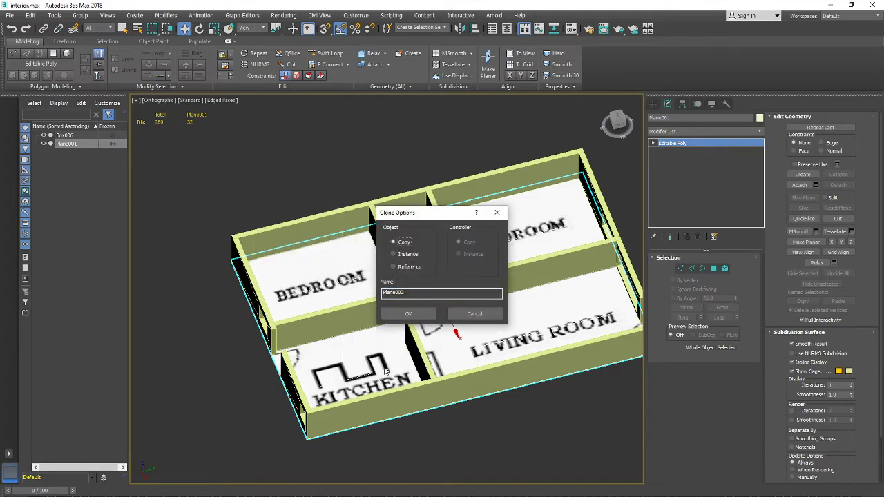
{"action": "left_click", "coordinate": [409, 313]}
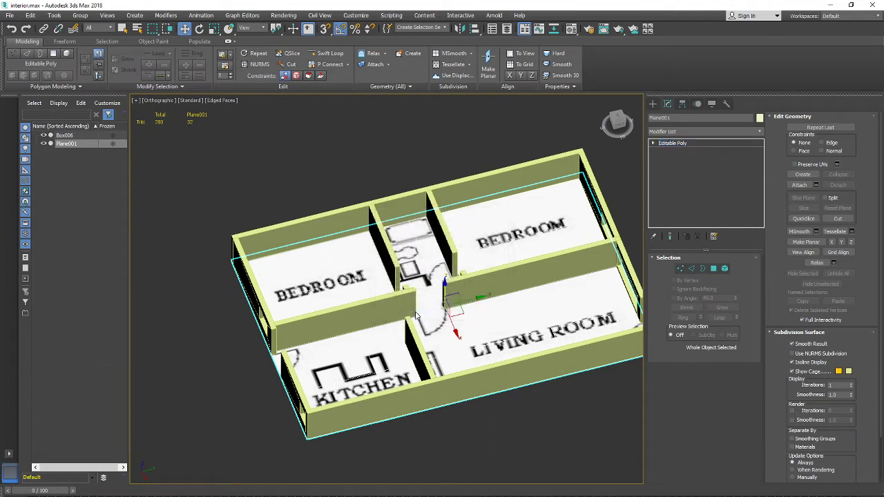
{"action": "right_click", "coordinate": [516, 328]}
{"action": "left_click", "coordinate": [446, 350]}
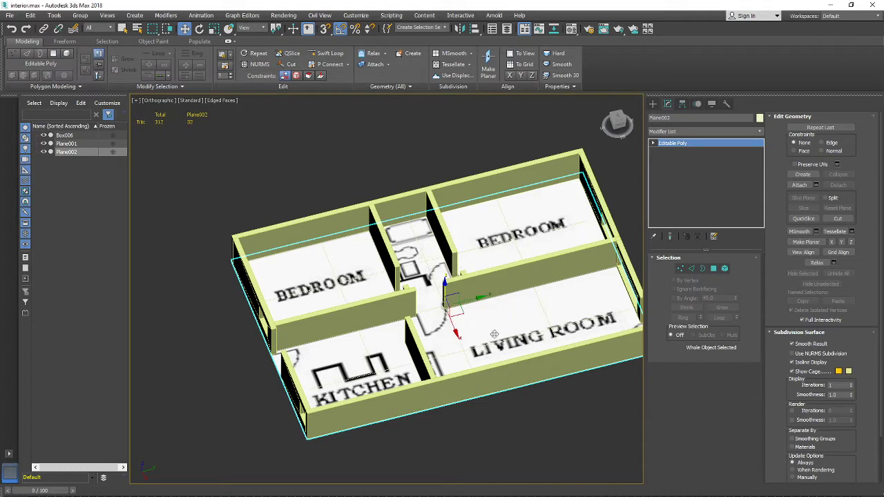
{"action": "right_click", "coordinate": [496, 334]}
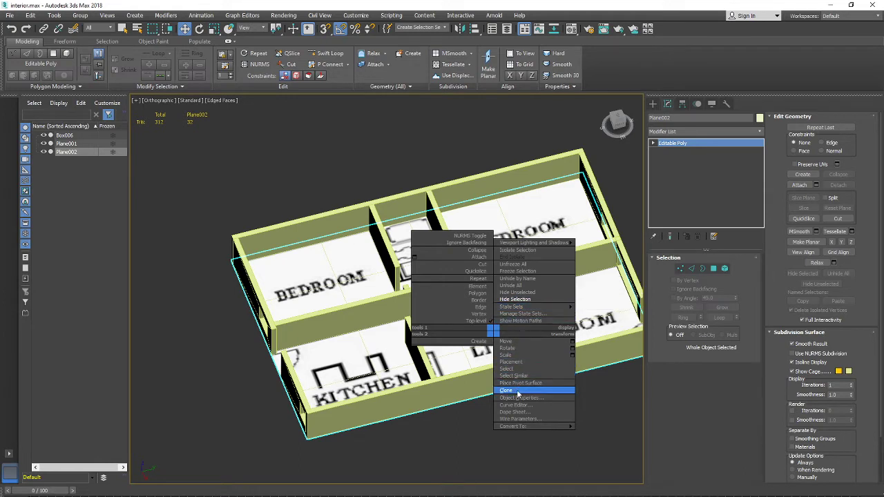
{"action": "left_click", "coordinate": [384, 376]}
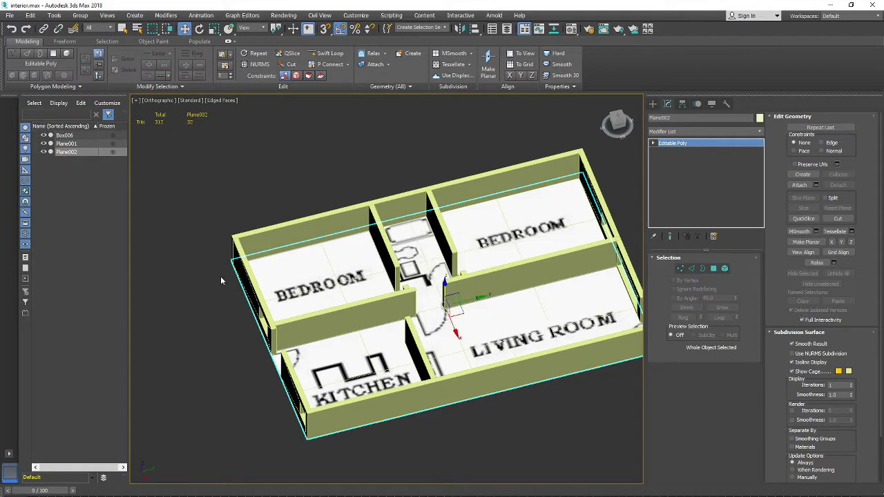
{"action": "right_click", "coordinate": [497, 336]}
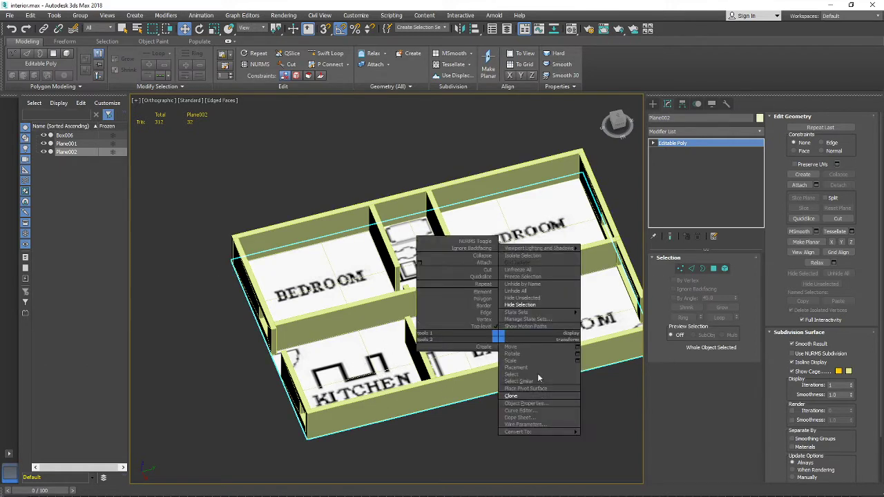
{"action": "left_click", "coordinate": [530, 395]}
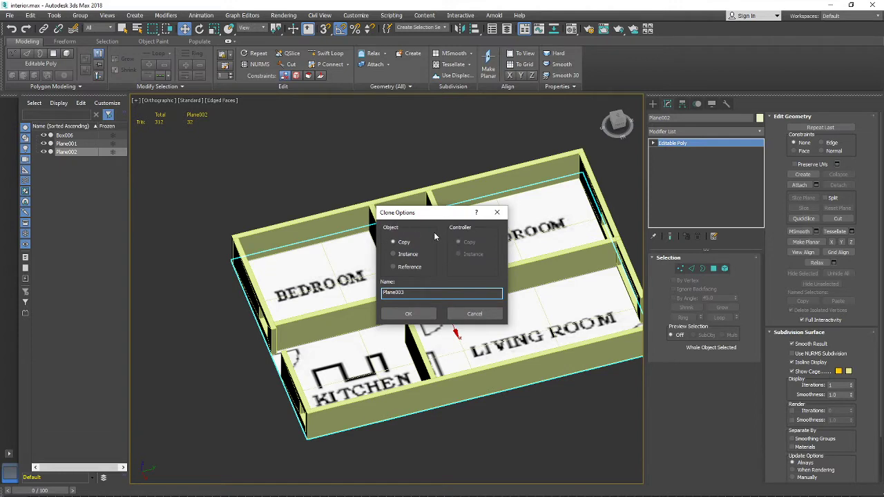
{"action": "mouse_move", "coordinate": [423, 216]}
{"action": "left_mouse_down"}
{"action": "mouse_move", "coordinate": [414, 205]}
{"action": "mouse_move", "coordinate": [432, 203]}
{"action": "left_mouse_up"}
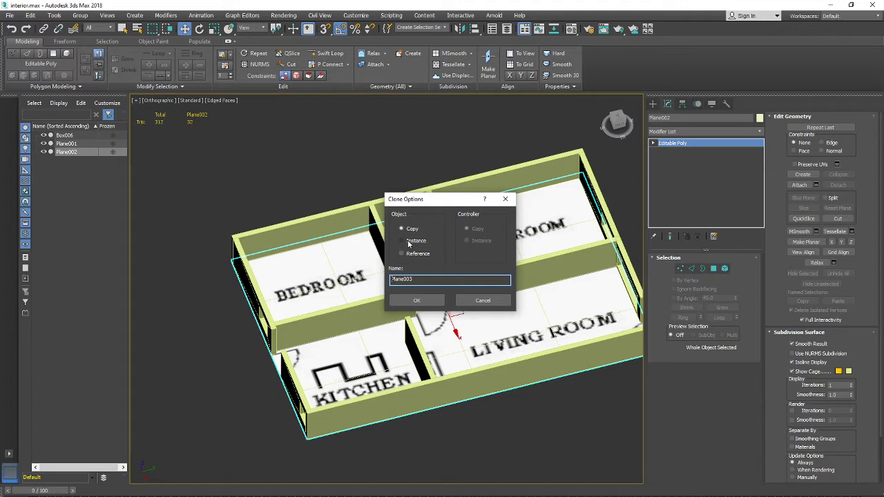
{"action": "left_click", "coordinate": [482, 300]}
Try moving the copied floor plane clear of the walls and undo the move
{"action": "scroll", "coordinate": [416, 339], "scroll_direction": "down", "scroll_amount": 5}
{"action": "scroll", "coordinate": [448, 322], "scroll_direction": "down", "scroll_amount": 3}
{"action": "middle_click_drag", "start_coordinate": [447, 322], "coordinate": [464, 283]}
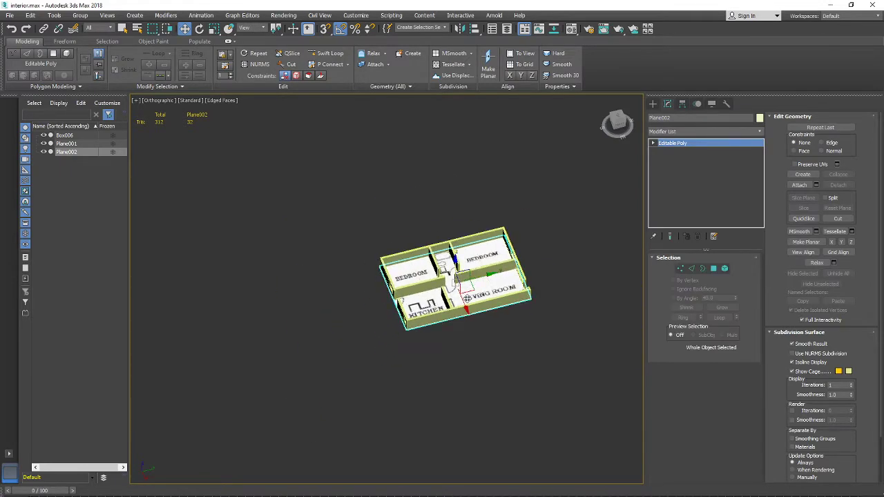
{"action": "left_click_drag", "start_coordinate": [462, 306], "coordinate": [497, 386]}
{"action": "middle_click_drag", "start_coordinate": [397, 372], "coordinate": [422, 359]}
{"action": "scroll", "coordinate": [391, 318], "scroll_direction": "down", "scroll_amount": 3}
{"action": "scroll", "coordinate": [442, 358], "scroll_direction": "up", "scroll_amount": 5}
{"action": "middle_click_drag", "start_coordinate": [485, 301], "coordinate": [481, 360]}
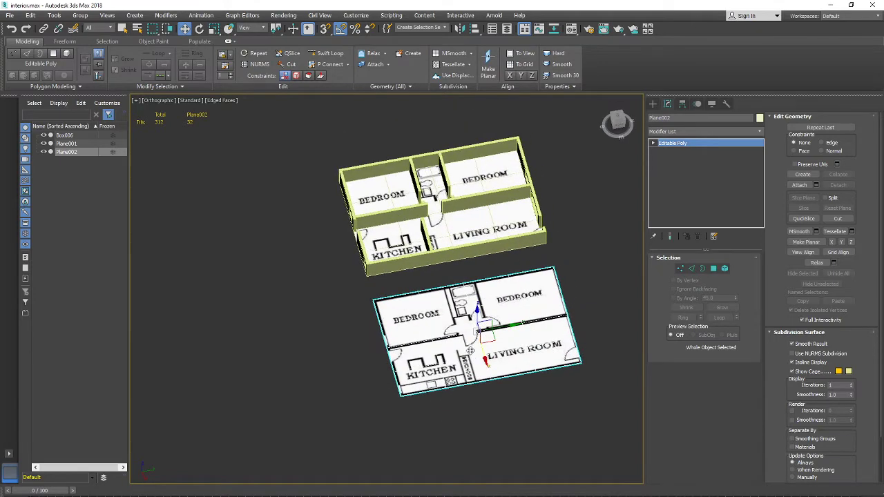
{"action": "key", "text": "ctrl+z"}
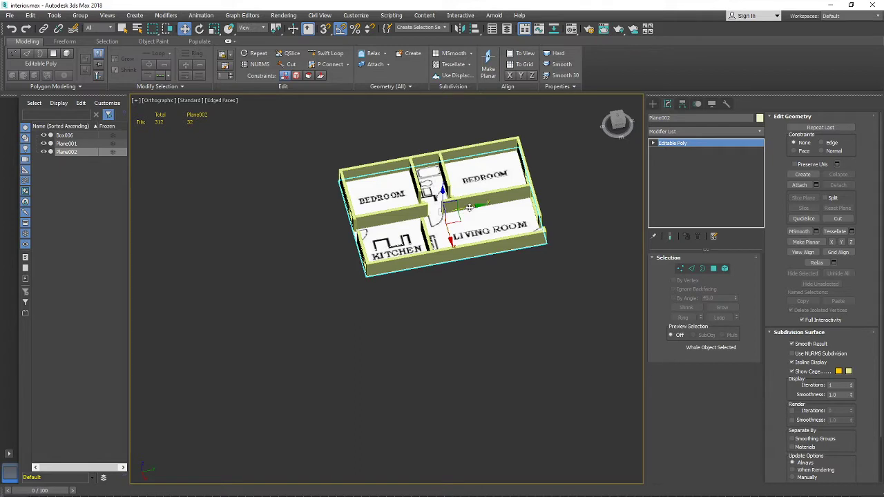
Hide the copied plane Plane002 and select the original Plane001
{"action": "right_click", "coordinate": [461, 234]}
{"action": "left_click", "coordinate": [486, 221]}
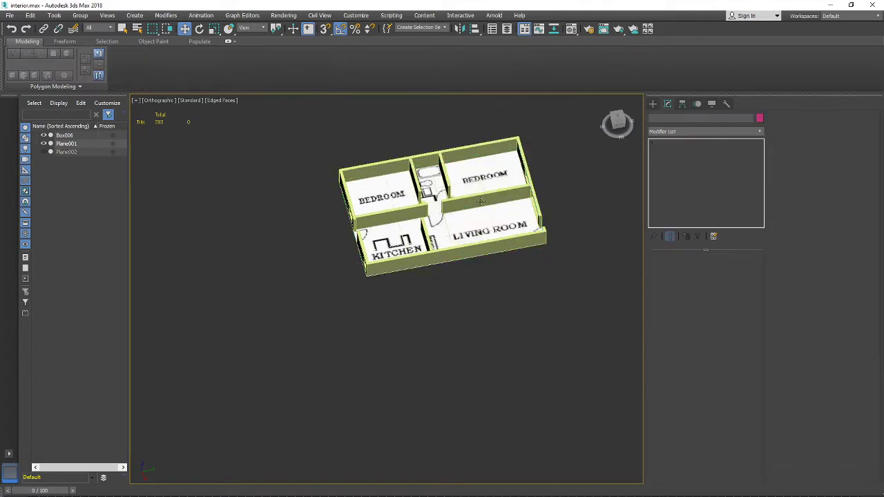
{"action": "left_click", "coordinate": [65, 143]}
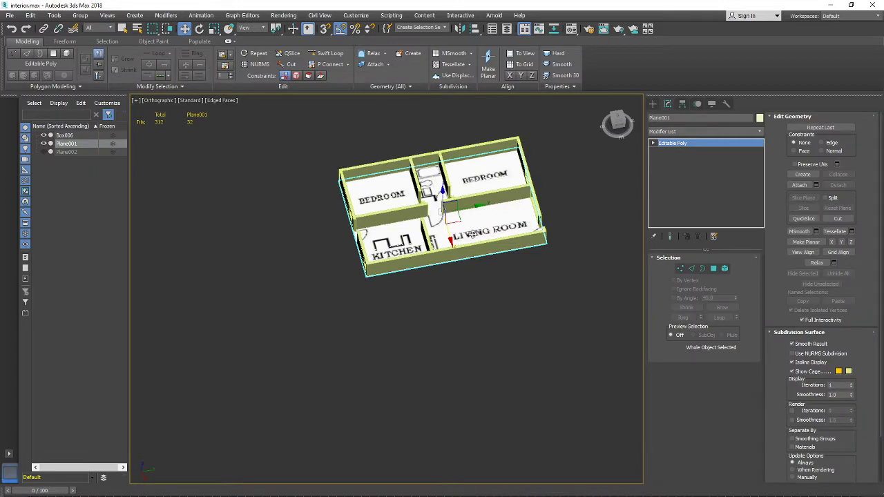
Assign a plain grey material from the Material Editor to the Plane001 floor and close the editor
{"action": "middle_click_drag", "start_coordinate": [468, 238], "coordinate": [465, 256]}
{"action": "key", "text": "m"}
{"action": "left_click_drag", "start_coordinate": [677, 219], "coordinate": [498, 241]}
{"action": "scroll", "coordinate": [405, 261], "scroll_direction": "up", "scroll_amount": 5}
{"action": "middle_click_drag", "start_coordinate": [452, 260], "coordinate": [442, 314]}
{"action": "scroll", "coordinate": [607, 268], "scroll_direction": "down", "scroll_amount": 2}
{"action": "left_click", "coordinate": [809, 118]}
{"action": "scroll", "coordinate": [434, 275], "scroll_direction": "down", "scroll_amount": 2}
{"action": "middle_click_drag", "start_coordinate": [519, 251], "coordinate": [383, 275]}
{"action": "scroll", "coordinate": [384, 275], "scroll_direction": "up", "scroll_amount": 4}
{"action": "scroll", "coordinate": [383, 275], "scroll_direction": "down", "scroll_amount": 2}
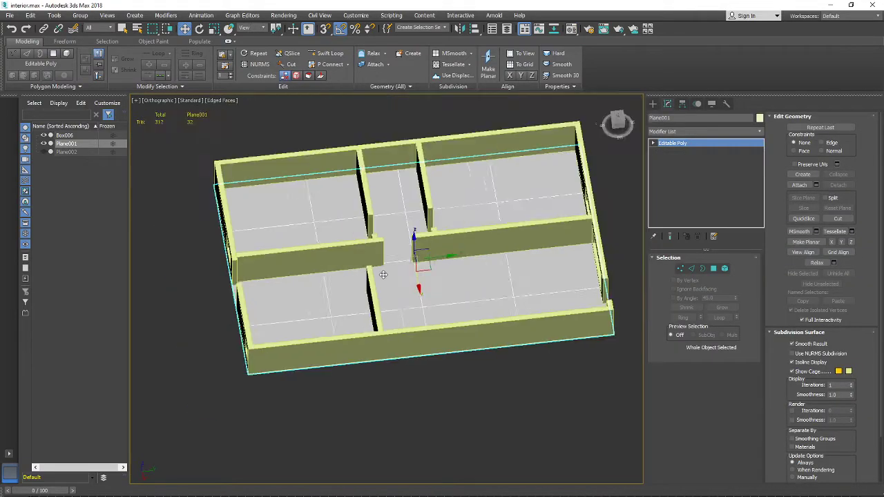
Clone the Plane001 floor as an instance named Plane003 and move the instance clear of the apartment walls
{"action": "scroll", "coordinate": [383, 274], "scroll_direction": "down", "scroll_amount": 4}
{"action": "middle_click_drag", "start_coordinate": [380, 281], "coordinate": [424, 291], "text": "alt"}
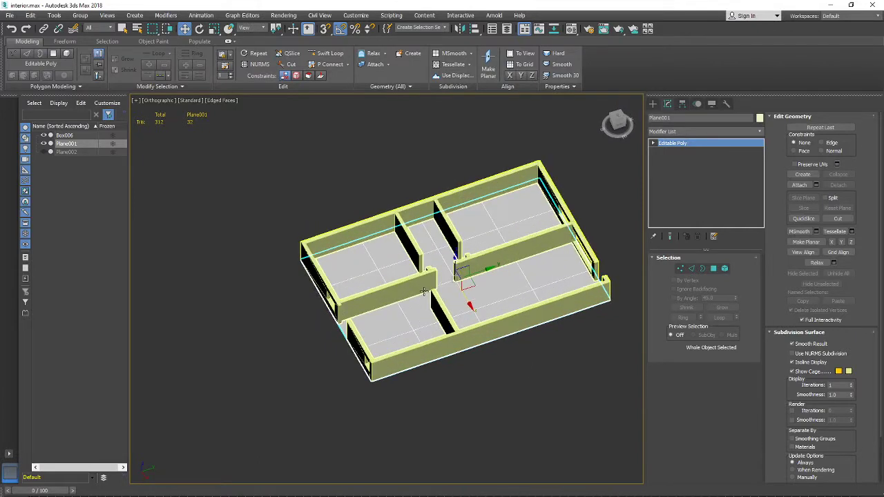
{"action": "right_click", "coordinate": [479, 287]}
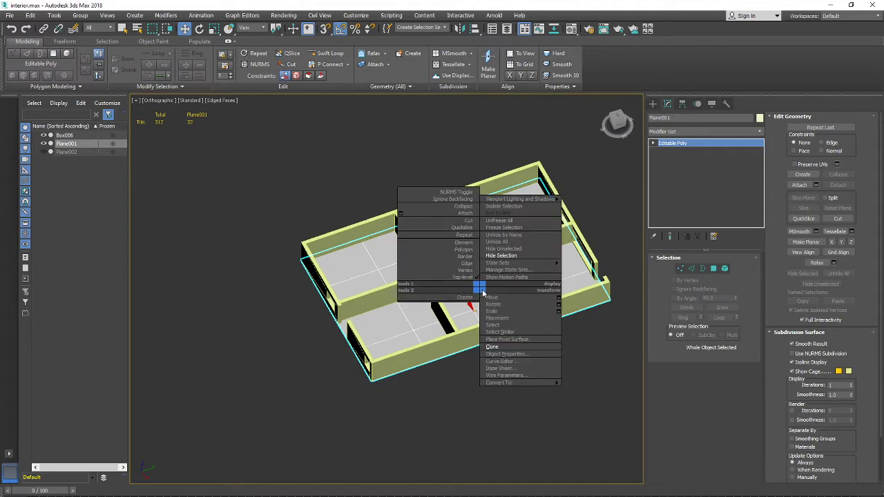
{"action": "left_click", "coordinate": [494, 347]}
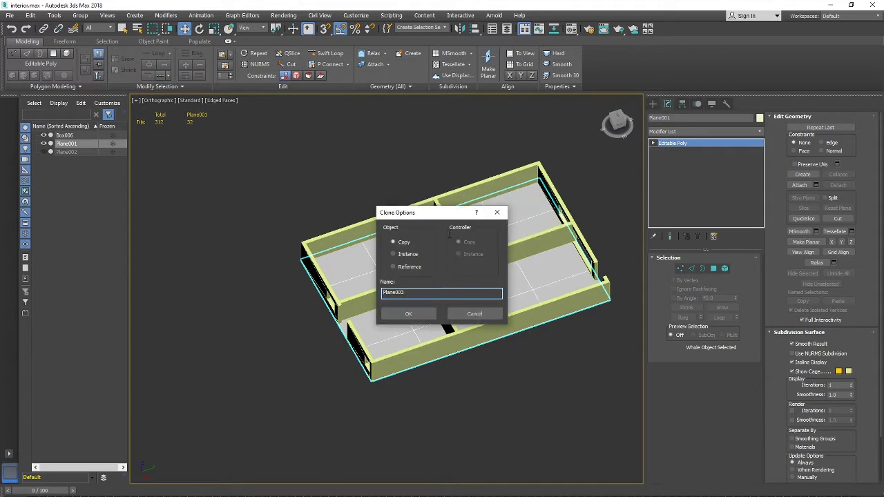
{"action": "left_click", "coordinate": [395, 254]}
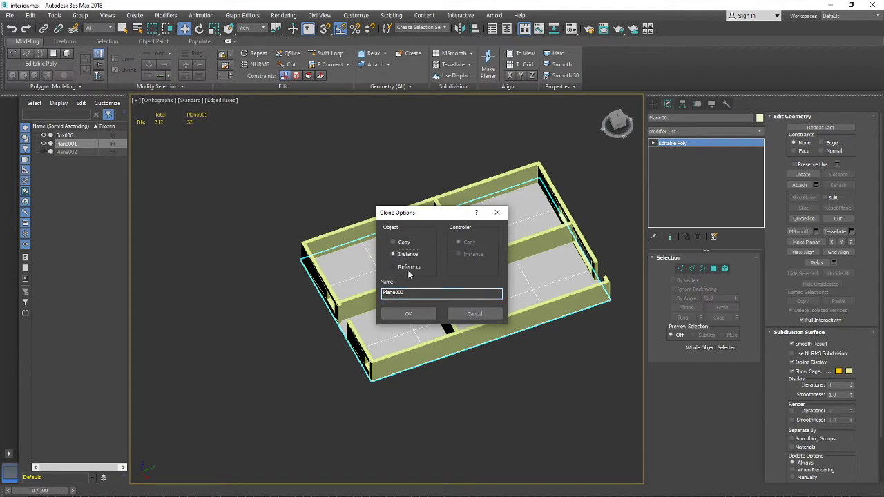
{"action": "left_click", "coordinate": [409, 313]}
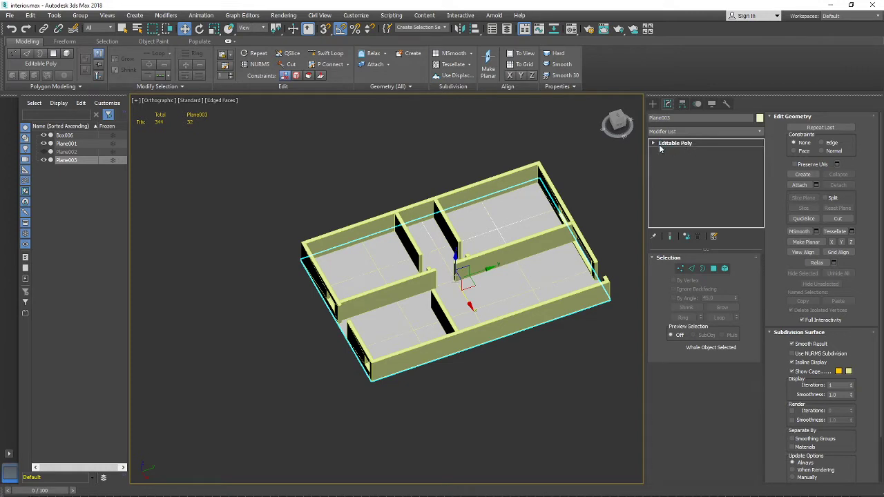
{"action": "left_click_drag", "start_coordinate": [463, 251], "coordinate": [189, 339]}
{"action": "middle_click_drag", "start_coordinate": [323, 336], "coordinate": [483, 309]}
{"action": "middle_click_drag", "start_coordinate": [483, 308], "coordinate": [473, 303], "text": "alt"}
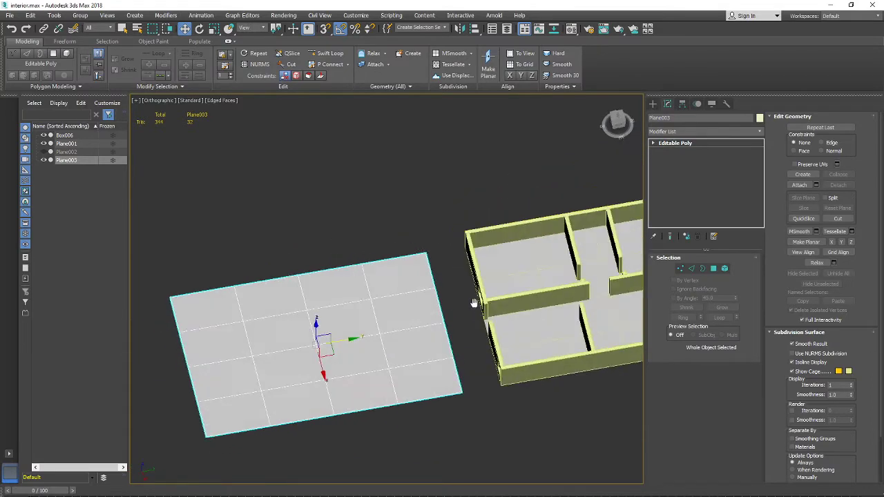
Move Plane003's vertices inward at the middle of both short edges to form notches, and leave vertex editing
{"action": "scroll", "coordinate": [334, 332], "scroll_direction": "down", "scroll_amount": 4}
{"action": "middle_click_drag", "start_coordinate": [394, 347], "coordinate": [404, 320]}
{"action": "middle_click_drag", "start_coordinate": [404, 319], "coordinate": [412, 319], "text": "alt"}
{"action": "scroll", "coordinate": [384, 325], "scroll_direction": "up", "scroll_amount": 2}
{"action": "middle_click_drag", "start_coordinate": [359, 326], "coordinate": [396, 362]}
{"action": "scroll", "coordinate": [436, 321], "scroll_direction": "up", "scroll_amount": 4}
{"action": "scroll", "coordinate": [366, 327], "scroll_direction": "down", "scroll_amount": 4}
{"action": "left_click", "coordinate": [680, 268]}
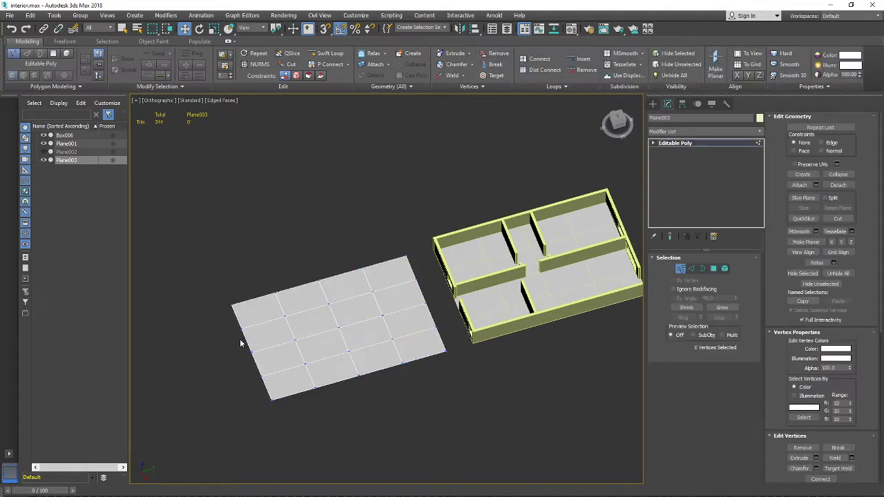
{"action": "left_click_drag", "start_coordinate": [275, 349], "coordinate": [344, 331]}
{"action": "left_click", "coordinate": [295, 341], "text": "ctrl"}
{"action": "middle_click_drag", "start_coordinate": [361, 330], "coordinate": [438, 339], "text": "alt"}
{"action": "left_click", "coordinate": [341, 335]}
{"action": "left_click", "coordinate": [392, 330]}
{"action": "left_click", "coordinate": [387, 330]}
{"action": "left_click_drag", "start_coordinate": [409, 328], "coordinate": [394, 331]}
{"action": "left_click", "coordinate": [434, 323]}
{"action": "left_click_drag", "start_coordinate": [453, 321], "coordinate": [422, 331]}
{"action": "scroll", "coordinate": [423, 333], "scroll_direction": "down", "scroll_amount": 5}
{"action": "middle_click_drag", "start_coordinate": [423, 333], "coordinate": [443, 312], "text": "alt"}
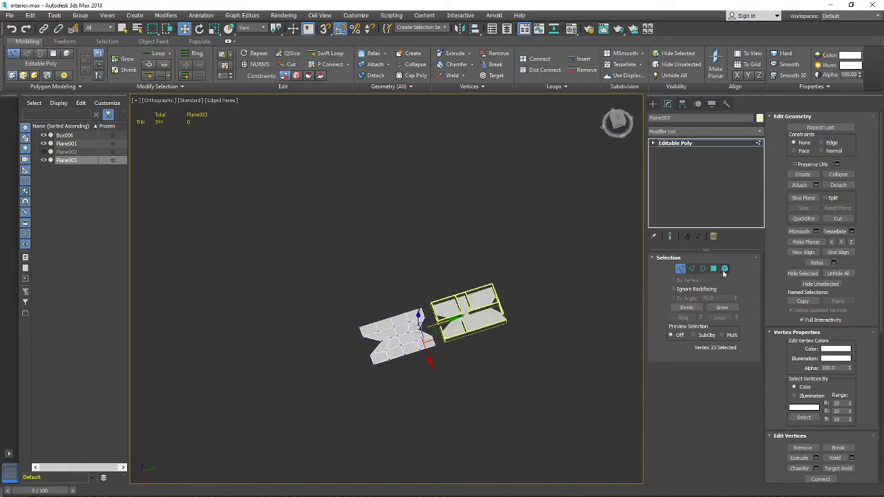
{"action": "left_click", "coordinate": [680, 270]}
Clone the Plane001 floor into a row of eight instances, Plane004 to Plane011, extending away from the apartment's long side
{"action": "scroll", "coordinate": [459, 334], "scroll_direction": "up", "scroll_amount": 3}
{"action": "left_click", "coordinate": [349, 345]}
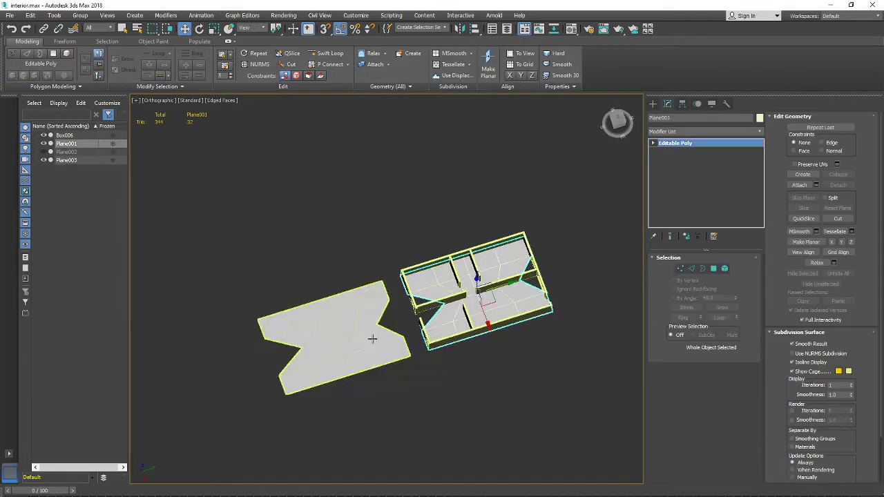
{"action": "middle_click_drag", "start_coordinate": [480, 308], "coordinate": [488, 334]}
{"action": "left_click_drag", "start_coordinate": [495, 347], "coordinate": [498, 251], "text": "shift"}
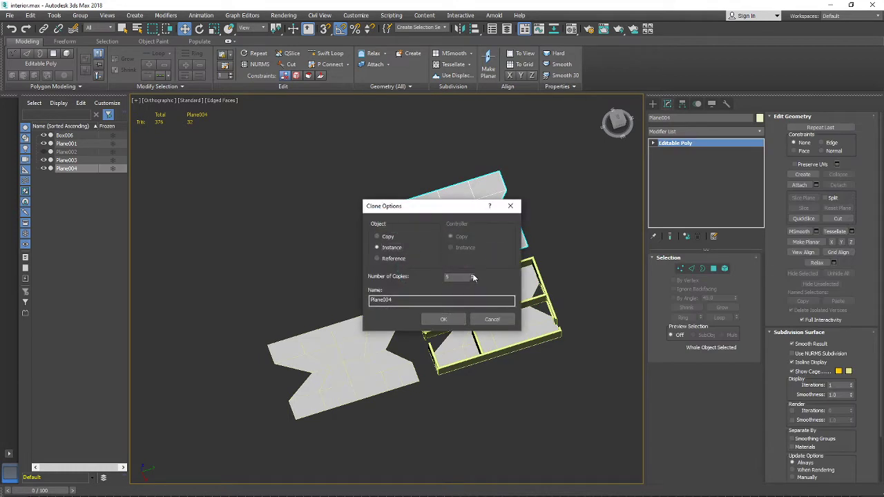
{"action": "left_click", "coordinate": [443, 319]}
{"action": "scroll", "coordinate": [458, 310], "scroll_direction": "down", "scroll_amount": 4}
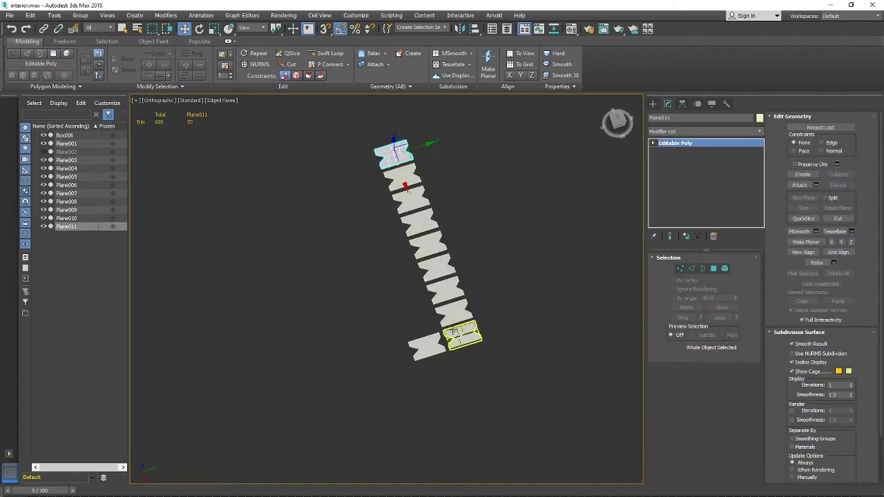
{"action": "scroll", "coordinate": [445, 315], "scroll_direction": "up", "scroll_amount": 2}
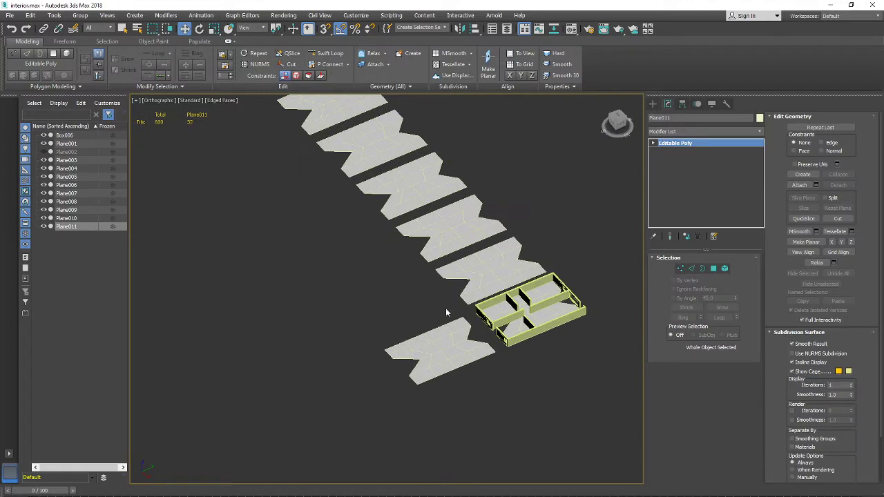
Select two corner vertices of Plane003 and pull them far outward, reshaping the linked floor instances
{"action": "scroll", "coordinate": [452, 307], "scroll_direction": "down", "scroll_amount": 3}
{"action": "middle_click_drag", "start_coordinate": [452, 307], "coordinate": [385, 322], "text": "alt"}
{"action": "scroll", "coordinate": [390, 324], "scroll_direction": "up", "scroll_amount": 2}
{"action": "scroll", "coordinate": [337, 308], "scroll_direction": "down", "scroll_amount": 2}
{"action": "scroll", "coordinate": [321, 313], "scroll_direction": "up", "scroll_amount": 2}
{"action": "scroll", "coordinate": [330, 320], "scroll_direction": "up", "scroll_amount": 4}
{"action": "left_click", "coordinate": [330, 320]}
{"action": "scroll", "coordinate": [385, 322], "scroll_direction": "down", "scroll_amount": 2}
{"action": "key", "text": "1"}
{"action": "middle_click_drag", "start_coordinate": [269, 308], "coordinate": [316, 338], "text": "alt"}
{"action": "scroll", "coordinate": [324, 352], "scroll_direction": "up", "scroll_amount": 2}
{"action": "scroll", "coordinate": [310, 349], "scroll_direction": "down", "scroll_amount": 2}
{"action": "left_click_drag", "start_coordinate": [280, 339], "coordinate": [278, 379]}
{"action": "middle_click_drag", "start_coordinate": [290, 377], "coordinate": [383, 359], "text": "alt"}
{"action": "scroll", "coordinate": [346, 370], "scroll_direction": "up", "scroll_amount": 3}
{"action": "scroll", "coordinate": [346, 371], "scroll_direction": "down", "scroll_amount": 3}
{"action": "scroll", "coordinate": [370, 373], "scroll_direction": "down", "scroll_amount": 2}
{"action": "scroll", "coordinate": [383, 359], "scroll_direction": "up", "scroll_amount": 3}
{"action": "scroll", "coordinate": [470, 312], "scroll_direction": "up", "scroll_amount": 4}
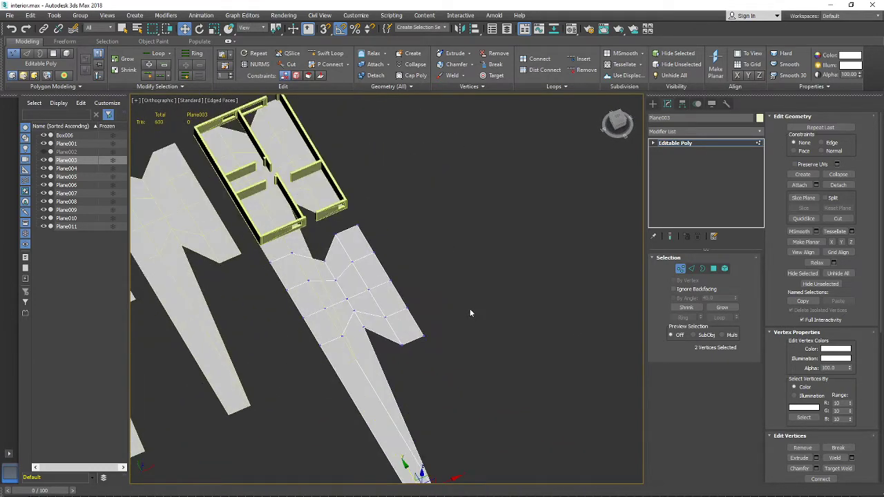
Move another corner vertex of Plane003 outward and look over the linked instances from a distance
{"action": "left_click_drag", "start_coordinate": [405, 320], "coordinate": [473, 292]}
{"action": "scroll", "coordinate": [474, 293], "scroll_direction": "down", "scroll_amount": 3}
{"action": "mouse_move", "coordinate": [474, 293]}
{"action": "middle_mouse_down", "text": "alt"}
{"action": "mouse_move", "coordinate": [458, 306]}
{"action": "mouse_move", "coordinate": [486, 304]}
{"action": "middle_mouse_up", "text": "alt"}
{"action": "scroll", "coordinate": [487, 304], "scroll_direction": "down", "scroll_amount": 2}
{"action": "middle_click_drag", "start_coordinate": [486, 303], "coordinate": [430, 346]}
{"action": "scroll", "coordinate": [384, 294], "scroll_direction": "down", "scroll_amount": 3}
{"action": "scroll", "coordinate": [420, 297], "scroll_direction": "up", "scroll_amount": 4}
{"action": "scroll", "coordinate": [396, 331], "scroll_direction": "up", "scroll_amount": 4}
{"action": "scroll", "coordinate": [431, 345], "scroll_direction": "down", "scroll_amount": 2}
{"action": "scroll", "coordinate": [430, 346], "scroll_direction": "down", "scroll_amount": 1}
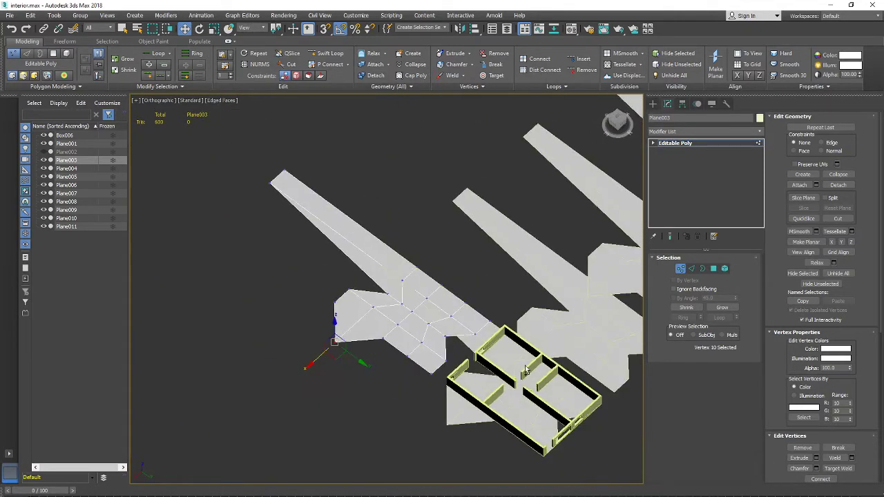
Undo the vertex edits, the row of eight instances and the move of Plane003
{"action": "key", "text": "ctrl+z"}
{"action": "key", "text": "ctrl+z"}
{"action": "key", "text": "ctrl+z"}
{"action": "key", "text": "ctrl+z"}
{"action": "key", "text": "ctrl+z"}
{"action": "key", "text": "ctrl+z"}
{"action": "key", "text": "ctrl+z"}
{"action": "key", "text": "ctrl+z"}
{"action": "key", "text": "ctrl+z"}
{"action": "key", "text": "ctrl+z"}
{"action": "key", "text": "ctrl+z"}
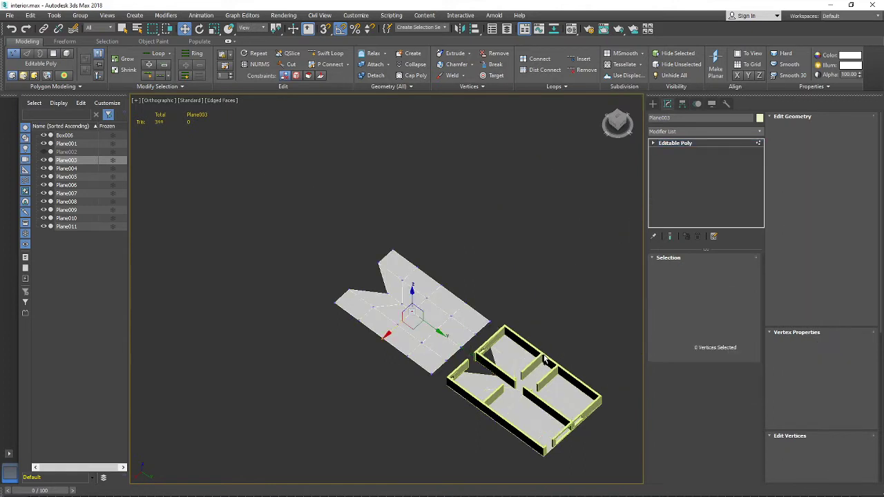
{"action": "key", "text": "ctrl+z"}
{"action": "key", "text": "ctrl+z"}
{"action": "key", "text": "ctrl+z"}
Leave vertex editing and delete the Plane003 instance
{"action": "middle_click_drag", "start_coordinate": [446, 354], "coordinate": [524, 359], "text": "alt"}
{"action": "middle_click_drag", "start_coordinate": [524, 359], "coordinate": [479, 270]}
{"action": "scroll", "coordinate": [525, 328], "scroll_direction": "up", "scroll_amount": 5}
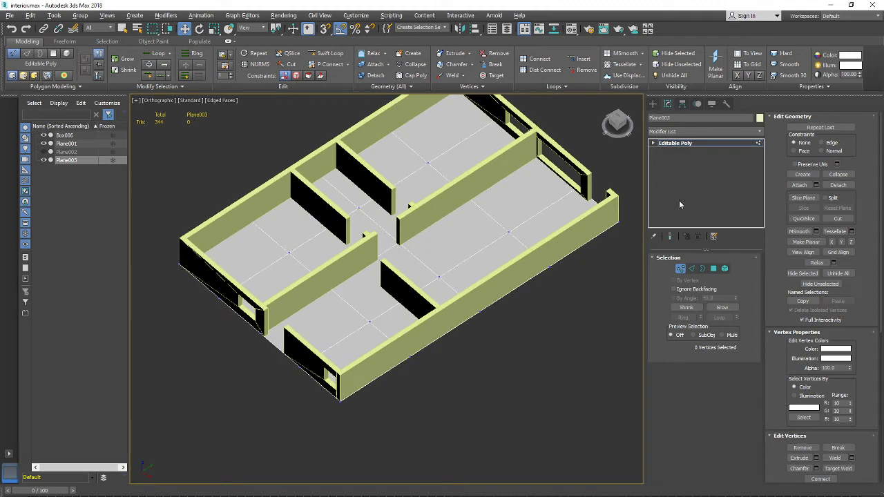
{"action": "left_click", "coordinate": [700, 144]}
{"action": "key", "text": "Delete"}
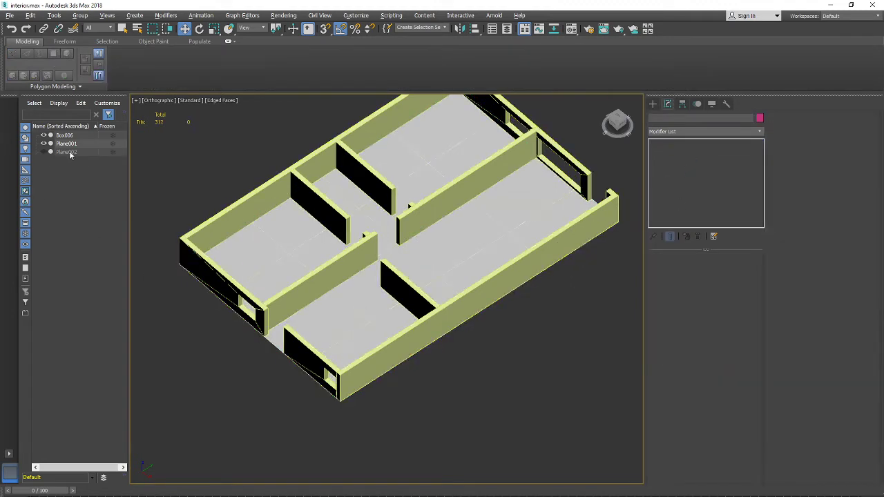
Try shifting Plane001's crosswise edge loop through the bedroom and kitchen sideways, and undo the move
{"action": "middle_click_drag", "start_coordinate": [417, 260], "coordinate": [425, 291]}
{"action": "left_click", "coordinate": [344, 312]}
{"action": "middle_click_drag", "start_coordinate": [425, 291], "coordinate": [426, 310], "text": "alt"}
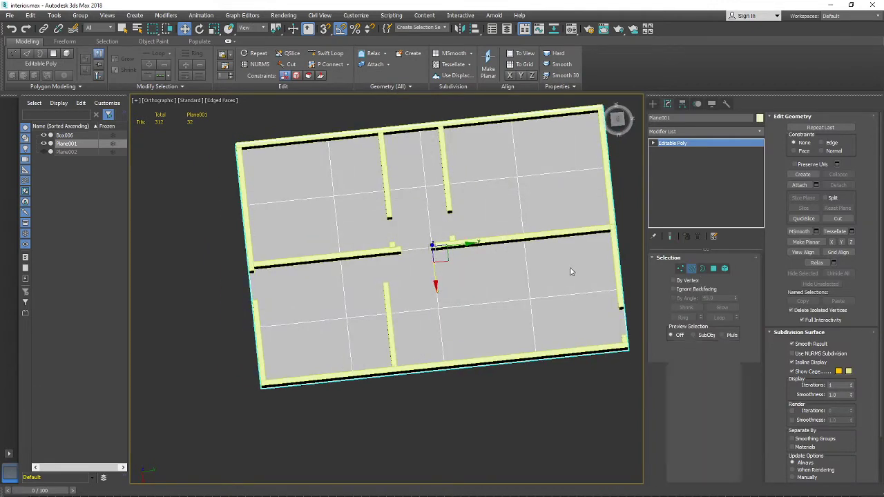
{"action": "left_click", "coordinate": [691, 268]}
{"action": "double_click", "coordinate": [345, 299]}
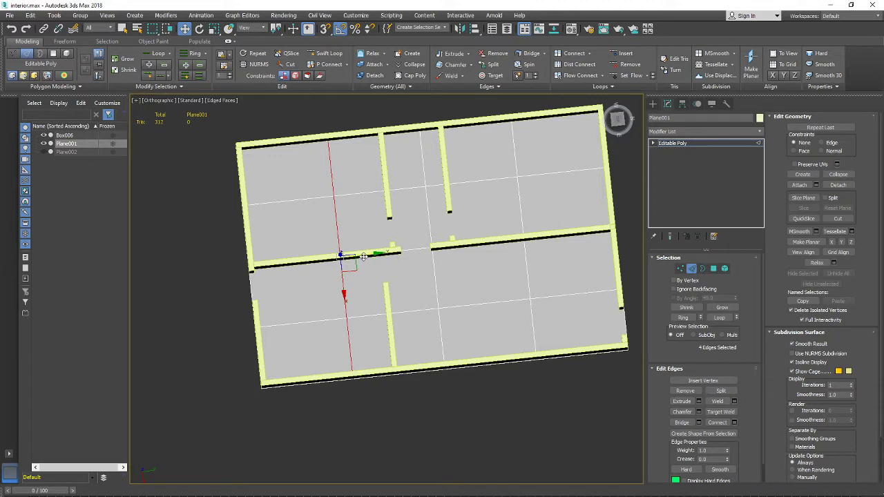
{"action": "left_click_drag", "start_coordinate": [363, 256], "coordinate": [384, 257]}
{"action": "key", "text": "ctrl+z"}
Unhide the copied floor plan Plane002
{"action": "scroll", "coordinate": [350, 254], "scroll_direction": "down", "scroll_amount": 2}
{"action": "left_click", "coordinate": [50, 152]}
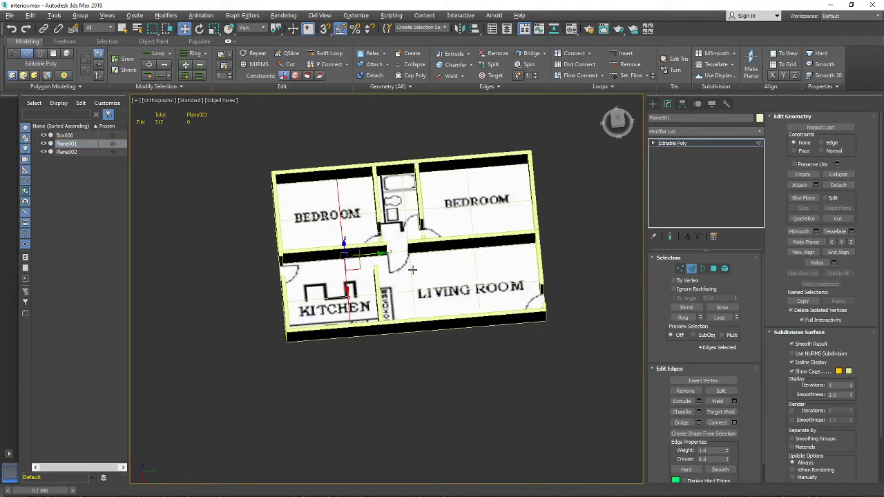
{"action": "scroll", "coordinate": [414, 276], "scroll_direction": "up", "scroll_amount": 3}
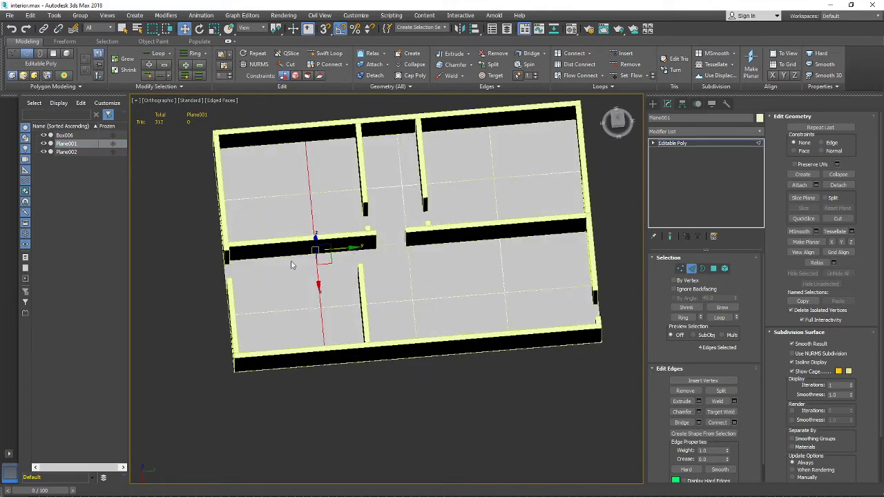
{"action": "mouse_move", "coordinate": [355, 266]}
{"action": "middle_mouse_down", "text": "alt"}
{"action": "mouse_move", "coordinate": [351, 280]}
{"action": "mouse_move", "coordinate": [398, 231]}
{"action": "mouse_move", "coordinate": [340, 260]}
{"action": "middle_mouse_up", "text": "alt"}
{"action": "scroll", "coordinate": [351, 280], "scroll_direction": "down", "scroll_amount": 3}
{"action": "scroll", "coordinate": [340, 260], "scroll_direction": "up", "scroll_amount": 3}
{"action": "scroll", "coordinate": [342, 262], "scroll_direction": "up", "scroll_amount": 2}
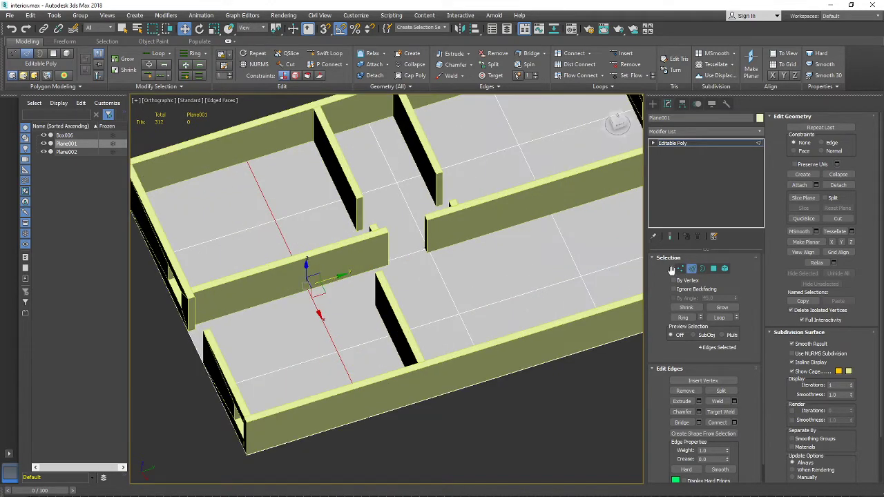
Leave edge editing, select Plane002 and move it slightly down along Z, just beneath the Plane001 floor
{"action": "left_click", "coordinate": [691, 269]}
{"action": "left_click", "coordinate": [67, 152]}
{"action": "middle_click_drag", "start_coordinate": [429, 256], "coordinate": [426, 231], "text": "alt"}
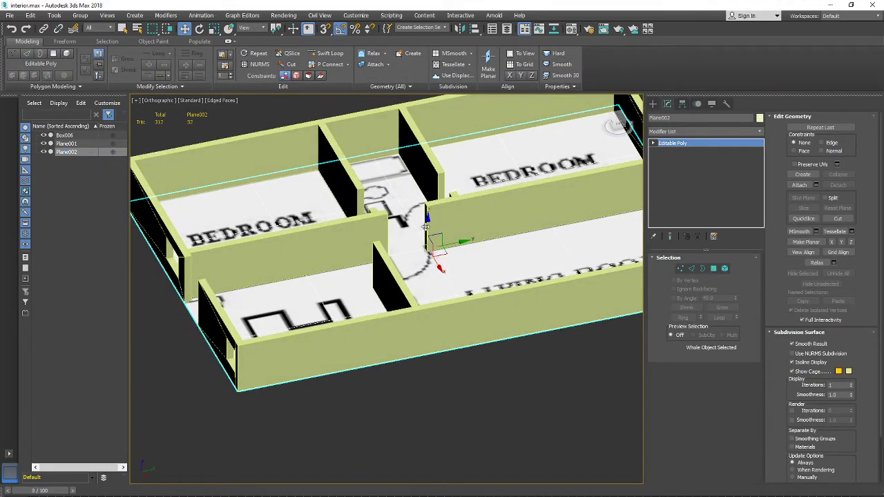
{"action": "left_click_drag", "start_coordinate": [428, 226], "coordinate": [428, 226]}
{"action": "mouse_move", "coordinate": [421, 263]}
{"action": "middle_mouse_down", "text": "alt"}
{"action": "mouse_move", "coordinate": [431, 305]}
{"action": "mouse_move", "coordinate": [422, 258]}
{"action": "middle_mouse_up", "text": "alt"}
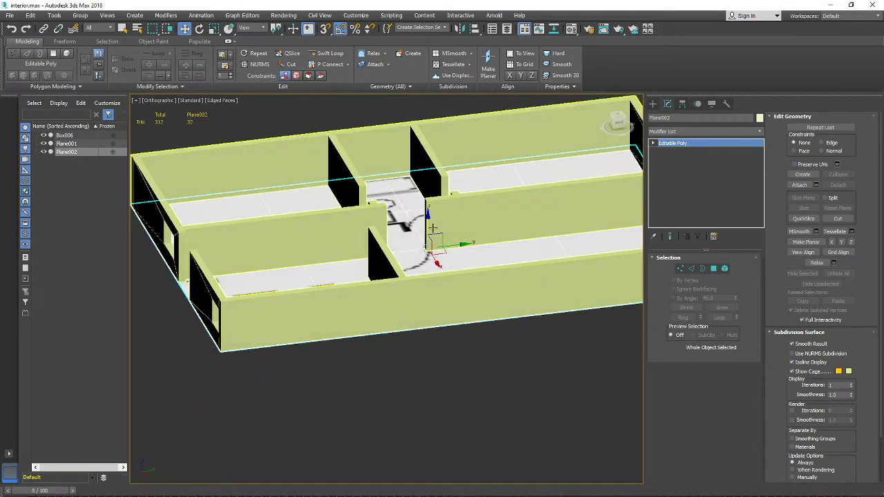
{"action": "middle_click_drag", "start_coordinate": [427, 218], "coordinate": [461, 214], "text": "alt"}
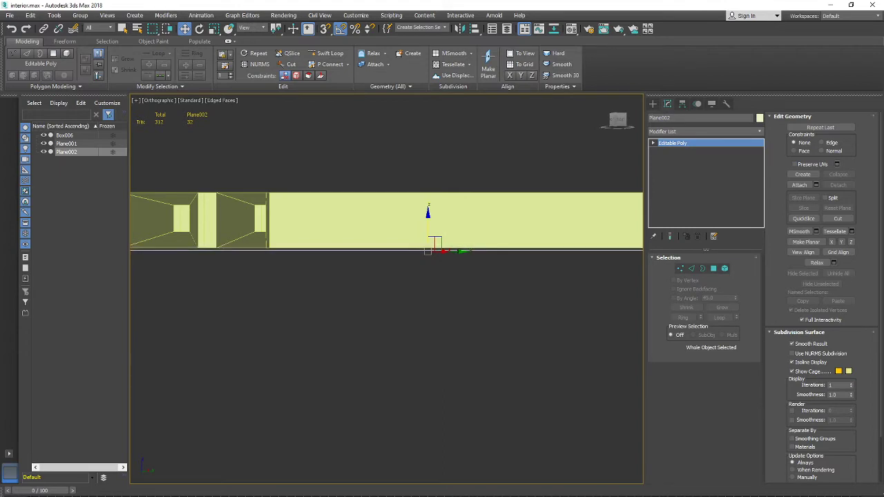
{"action": "middle_click_drag", "start_coordinate": [493, 318], "coordinate": [447, 325], "text": "alt"}
{"action": "scroll", "coordinate": [453, 353], "scroll_direction": "down", "scroll_amount": 4}
{"action": "scroll", "coordinate": [447, 325], "scroll_direction": "up", "scroll_amount": 4}
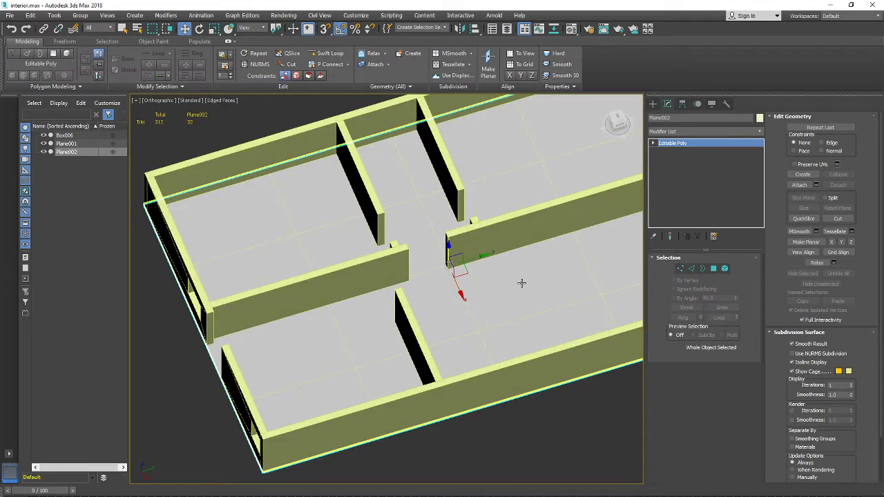
Select the Plane001 floor and make it see-through so the plan beneath can be used as a guide
{"action": "left_click", "coordinate": [522, 283]}
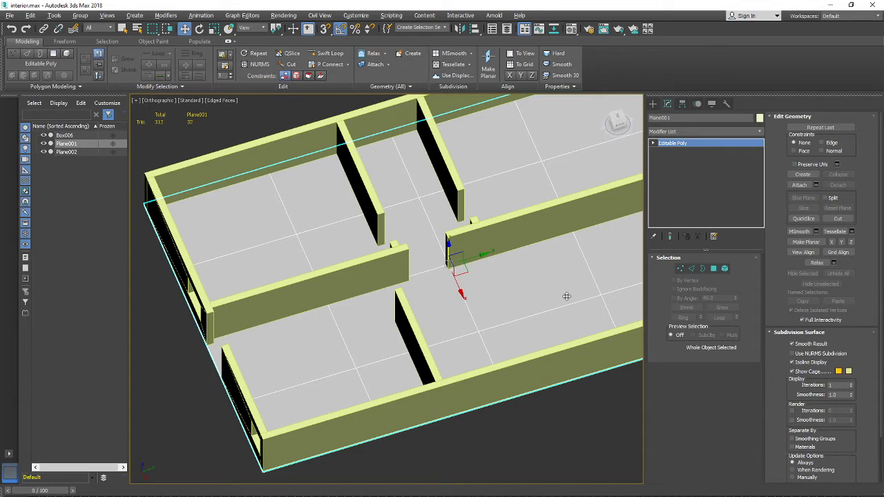
{"action": "key", "text": "alt+x"}
{"action": "middle_click_drag", "start_coordinate": [482, 275], "coordinate": [475, 309], "text": "alt"}
{"action": "middle_click_drag", "start_coordinate": [475, 308], "coordinate": [535, 303]}
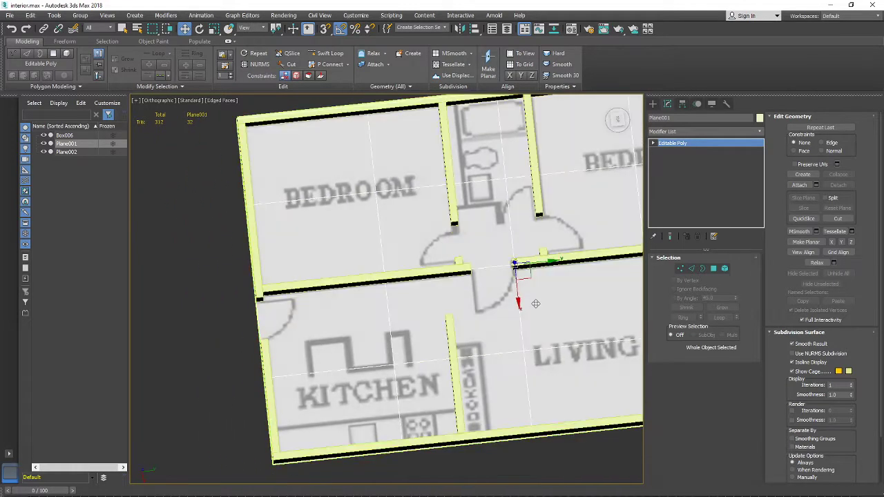
Select Plane001's two lengthwise edge loops, one through the bedrooms and one through the kitchen and living room, and remove them
{"action": "left_click", "coordinate": [691, 269]}
{"action": "double_click", "coordinate": [379, 243]}
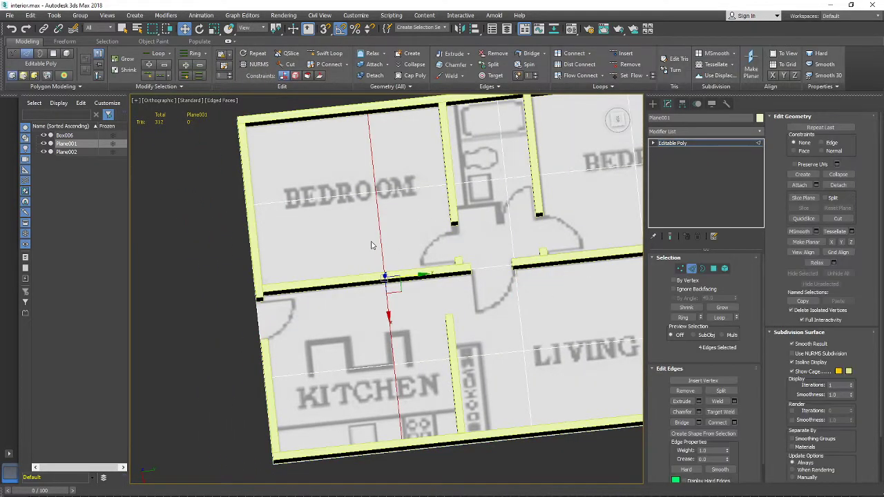
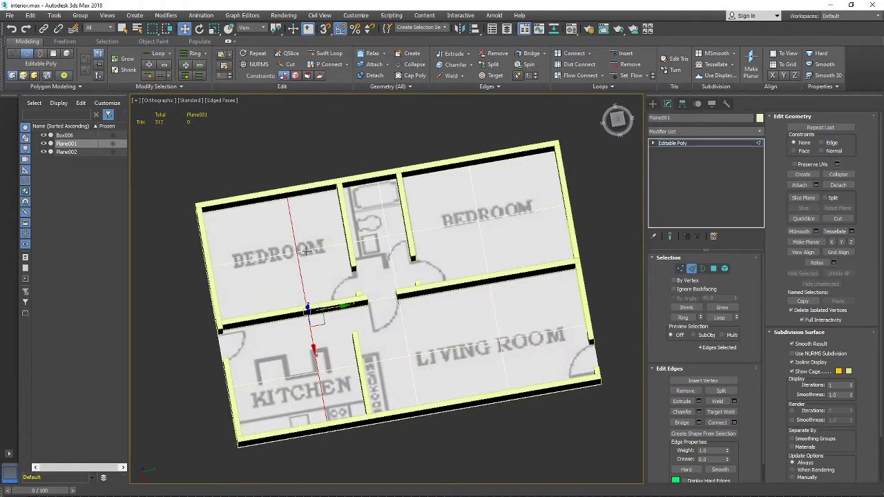
{"action": "middle_click_drag", "start_coordinate": [306, 250], "coordinate": [279, 263], "text": "alt"}
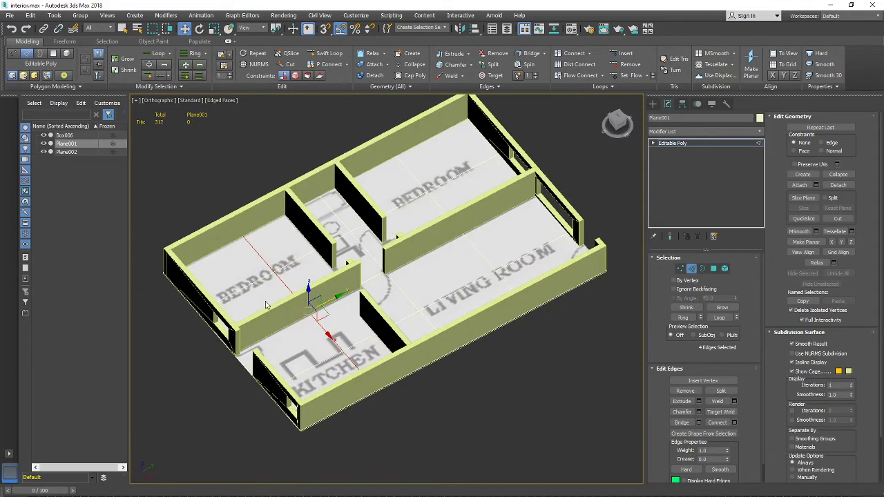
{"action": "middle_click_drag", "start_coordinate": [341, 295], "coordinate": [493, 196], "text": "alt"}
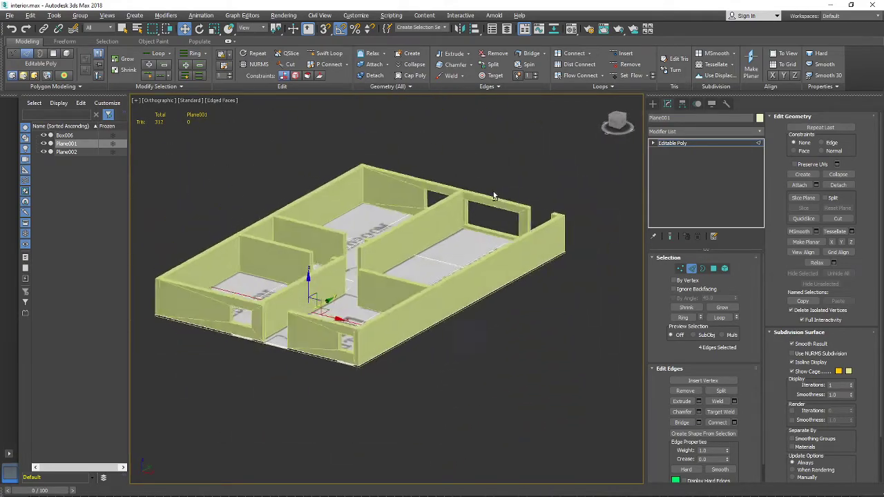
{"action": "middle_click_drag", "start_coordinate": [341, 247], "coordinate": [304, 278], "text": "alt"}
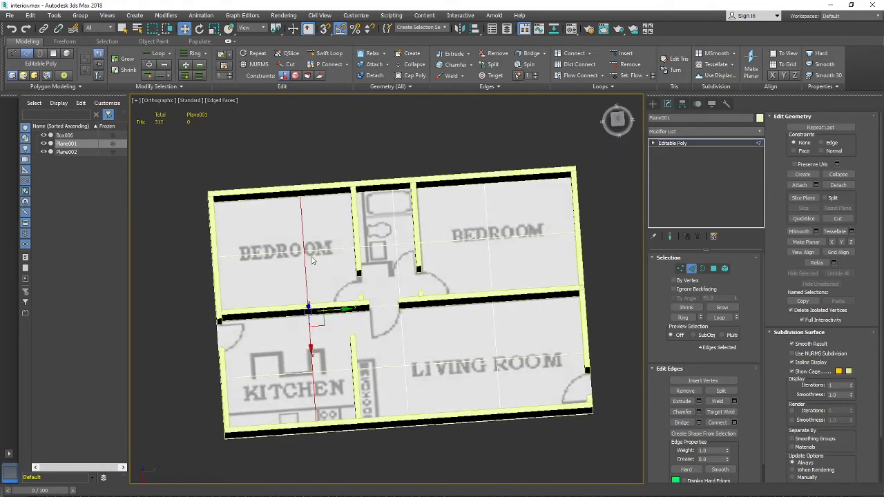
{"action": "left_click", "coordinate": [319, 250]}
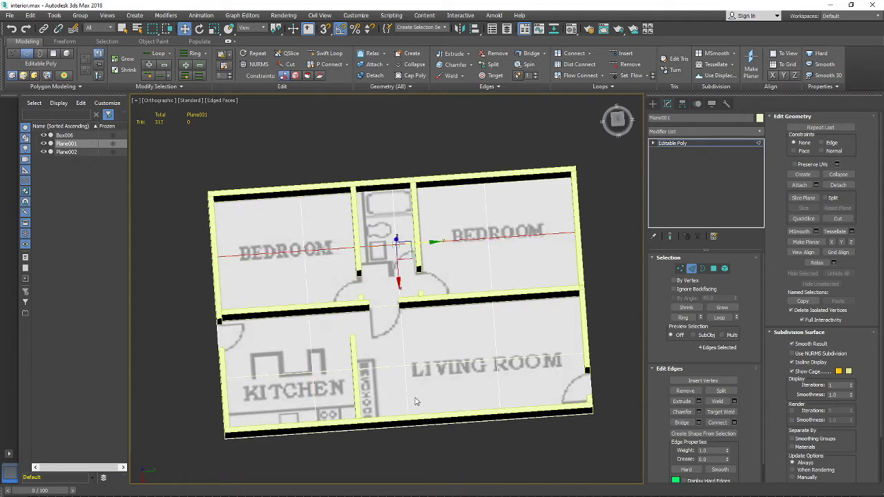
{"action": "double_click", "coordinate": [384, 366], "text": "ctrl"}
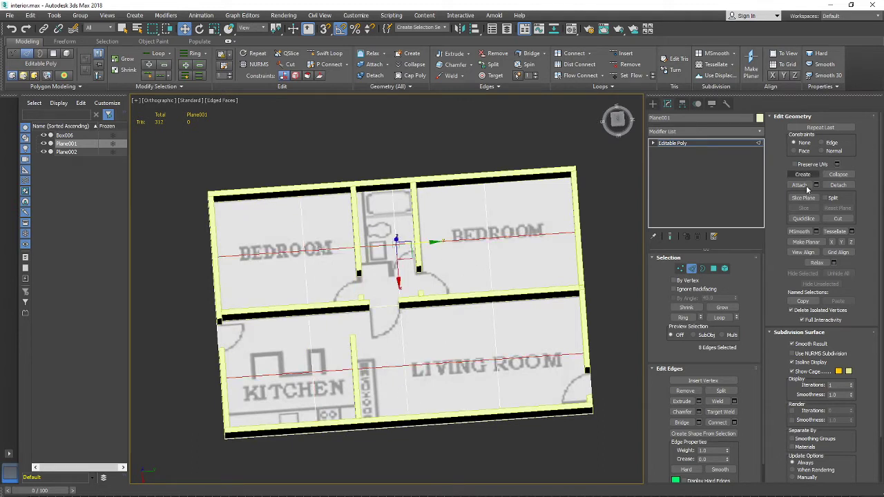
{"action": "middle_click_drag", "start_coordinate": [392, 318], "coordinate": [433, 239], "text": "alt"}
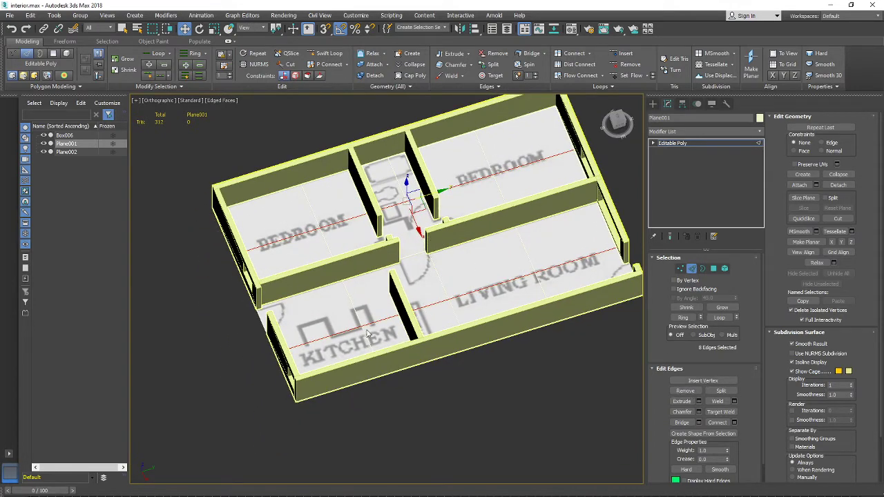
{"action": "middle_click_drag", "start_coordinate": [370, 332], "coordinate": [383, 332], "text": "alt"}
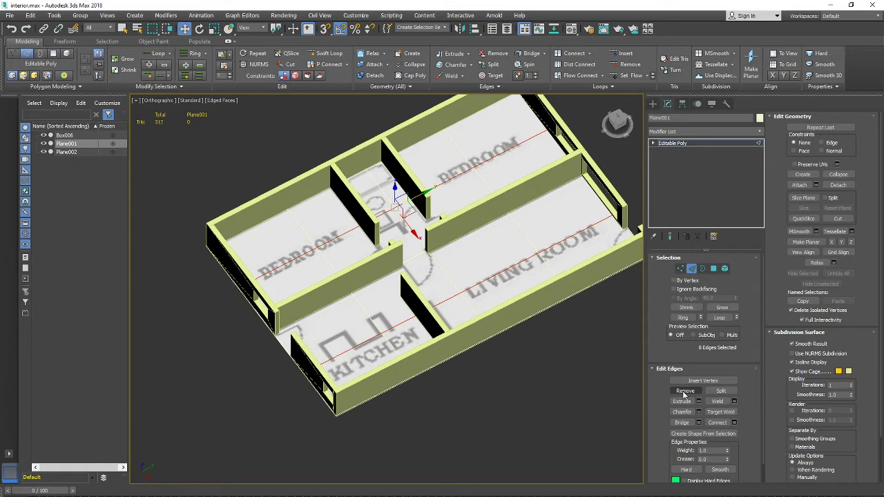
{"action": "left_click", "coordinate": [683, 392]}
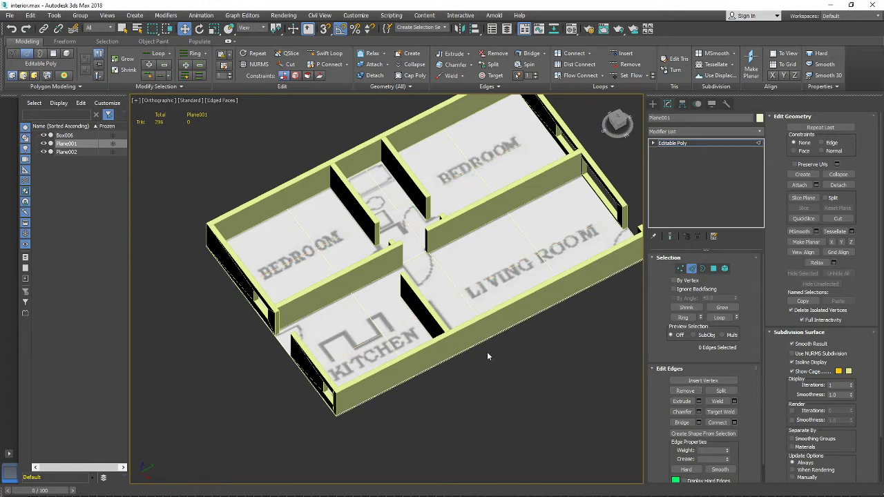
Check Plane001's remaining vertices with the other objects hidden, and undo the hiding and the edge loop removal
{"action": "middle_click_drag", "start_coordinate": [469, 349], "coordinate": [462, 354]}
{"action": "left_click", "coordinate": [680, 269]}
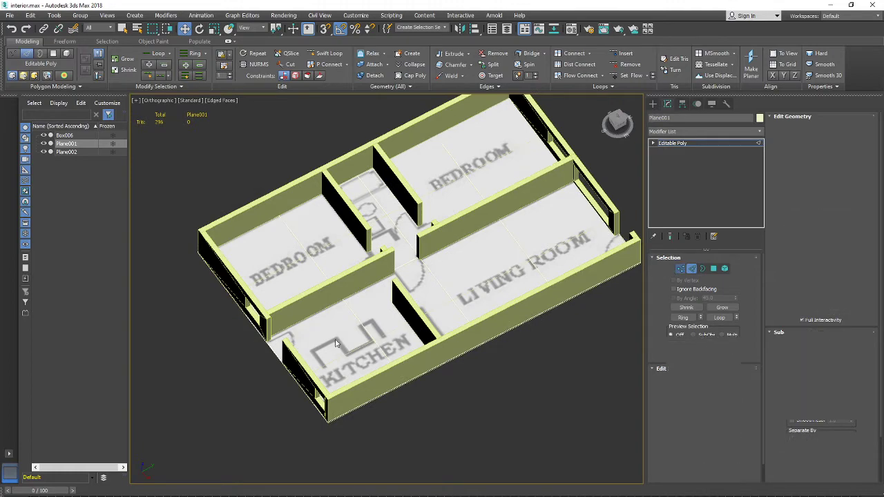
{"action": "scroll", "coordinate": [351, 344], "scroll_direction": "up", "scroll_amount": 5}
{"action": "scroll", "coordinate": [376, 345], "scroll_direction": "down", "scroll_amount": 3}
{"action": "middle_click_drag", "start_coordinate": [411, 288], "coordinate": [399, 310], "text": "alt"}
{"action": "middle_click_drag", "start_coordinate": [444, 338], "coordinate": [451, 325], "text": "alt"}
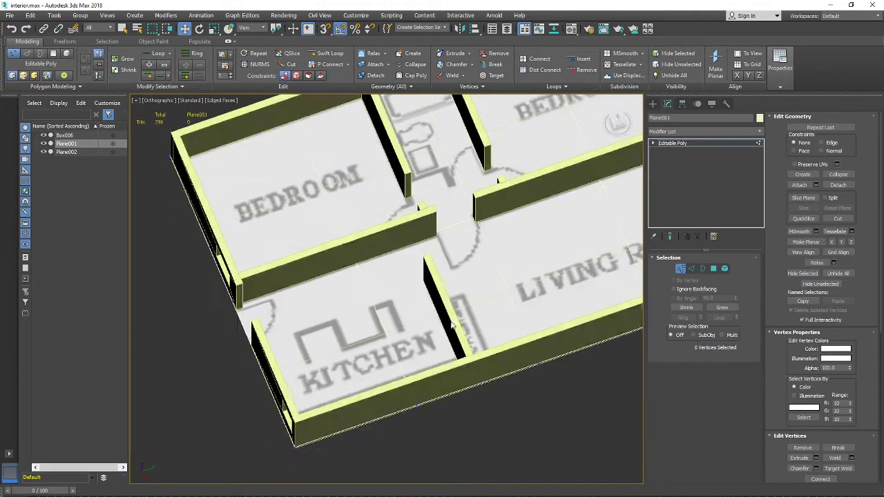
{"action": "right_click", "coordinate": [395, 293]}
{"action": "left_click", "coordinate": [433, 256]}
{"action": "scroll", "coordinate": [447, 296], "scroll_direction": "down", "scroll_amount": 4}
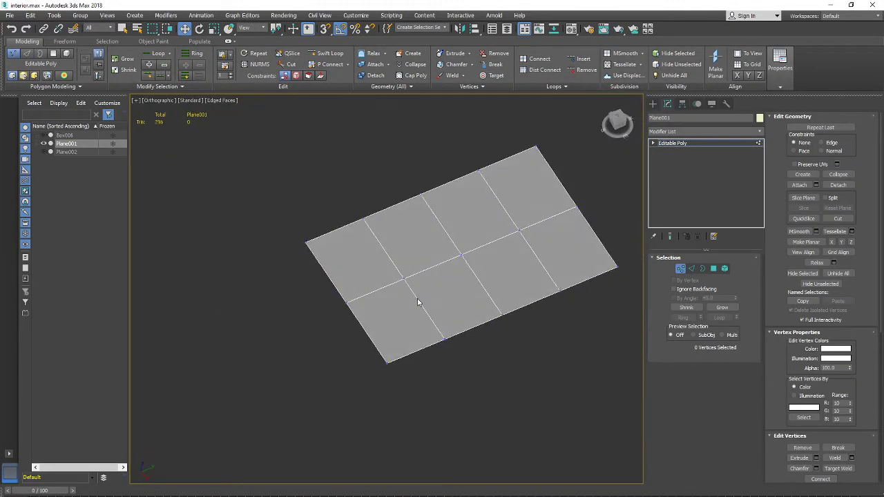
{"action": "scroll", "coordinate": [417, 302], "scroll_direction": "up", "scroll_amount": 3}
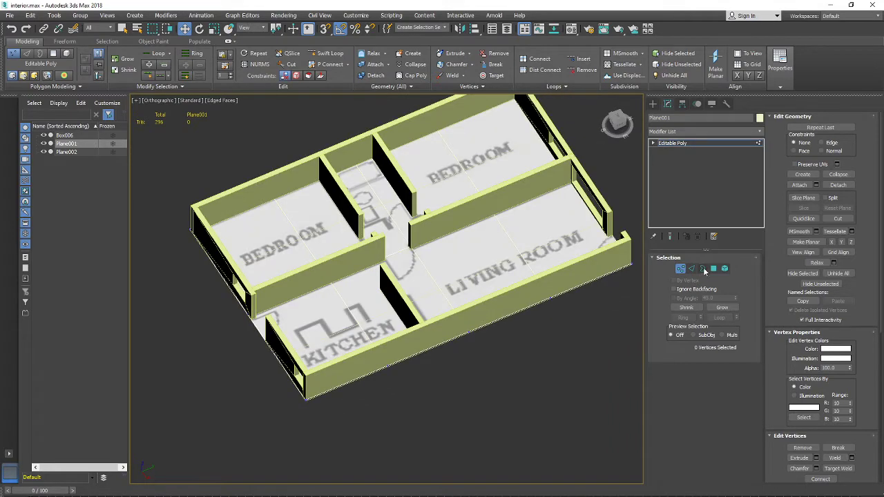
{"action": "middle_click_drag", "start_coordinate": [431, 337], "coordinate": [533, 352], "text": "alt"}
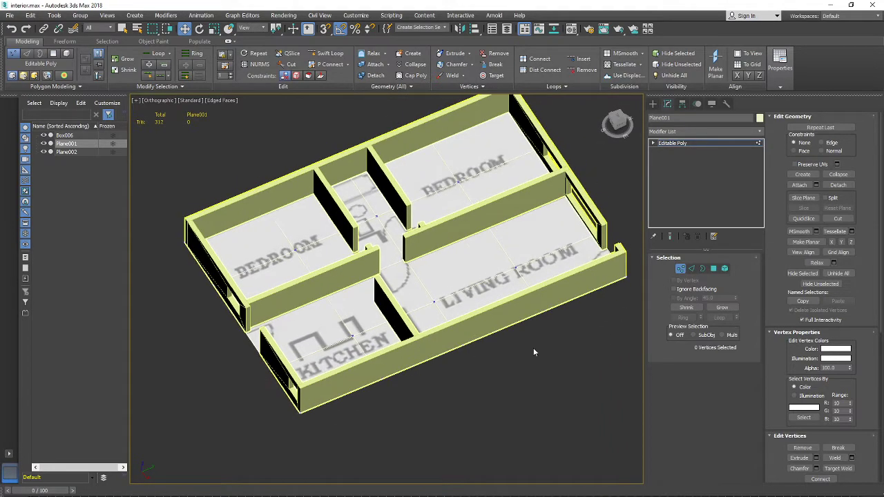
Remove the two selected lengthwise edge loops from Plane001 while leaving their vertices in place
{"action": "left_click", "coordinate": [691, 269]}
{"action": "scroll", "coordinate": [336, 339], "scroll_direction": "up", "scroll_amount": 5}
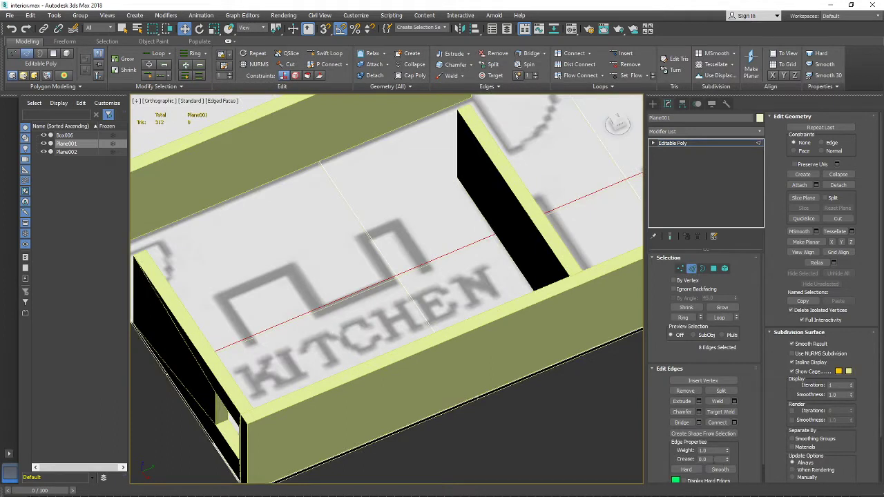
{"action": "left_click", "coordinate": [681, 393]}
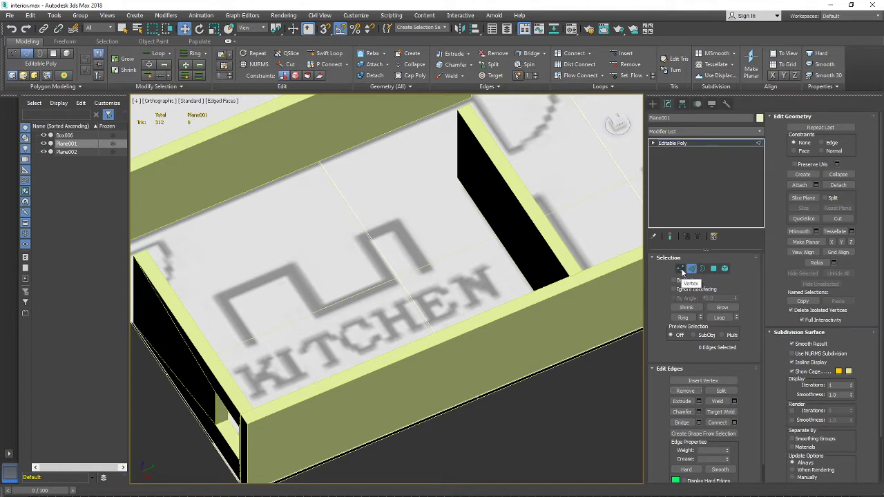
Switch Plane001 to vertex editing and hide the other objects
{"action": "left_click", "coordinate": [681, 269]}
{"action": "scroll", "coordinate": [406, 292], "scroll_direction": "down", "scroll_amount": 4}
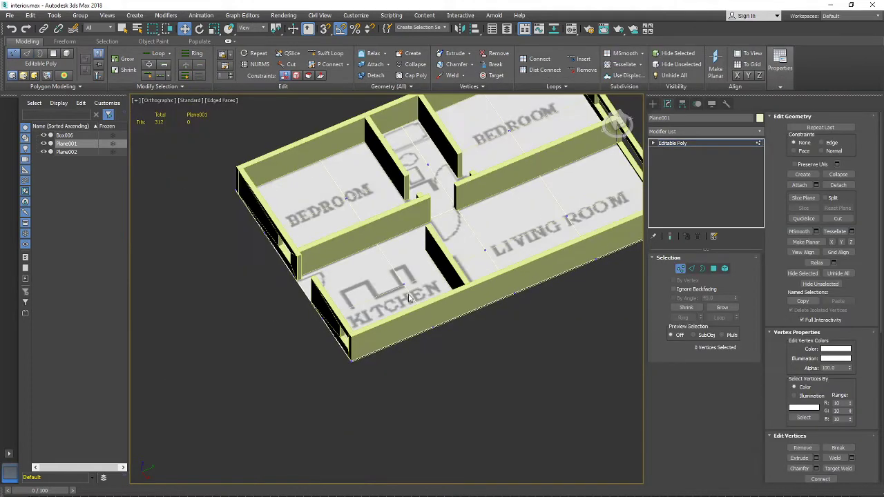
{"action": "right_click", "coordinate": [406, 291]}
{"action": "left_click", "coordinate": [430, 255]}
{"action": "scroll", "coordinate": [421, 272], "scroll_direction": "up", "scroll_amount": 5}
{"action": "scroll", "coordinate": [412, 277], "scroll_direction": "down", "scroll_amount": 6}
Select the two rows of leftover vertices along the former lengthwise loops and remove them
{"action": "middle_click_drag", "start_coordinate": [412, 277], "coordinate": [360, 358], "text": "alt"}
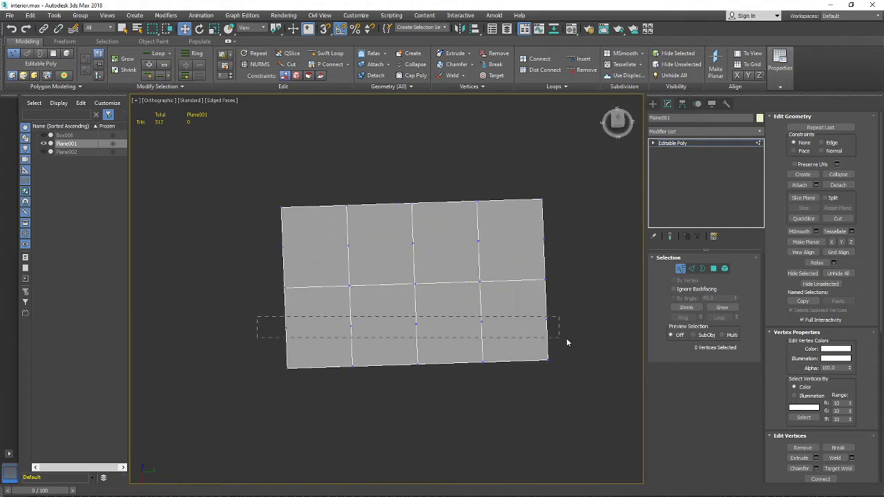
{"action": "left_click_drag", "start_coordinate": [566, 340], "coordinate": [562, 338]}
{"action": "middle_click_drag", "start_coordinate": [386, 332], "coordinate": [283, 289], "text": "alt"}
{"action": "left_click_drag", "start_coordinate": [297, 256], "coordinate": [439, 277], "text": "ctrl"}
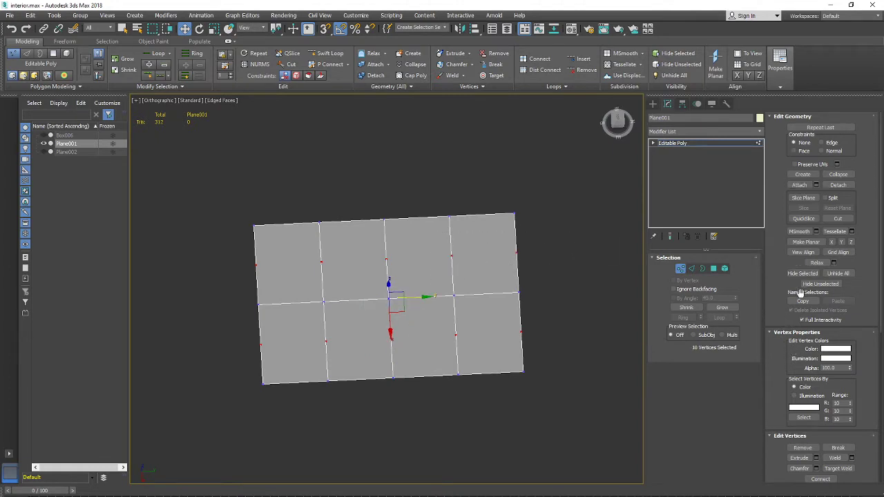
{"action": "scroll", "coordinate": [829, 283], "scroll_direction": "down", "scroll_amount": 3}
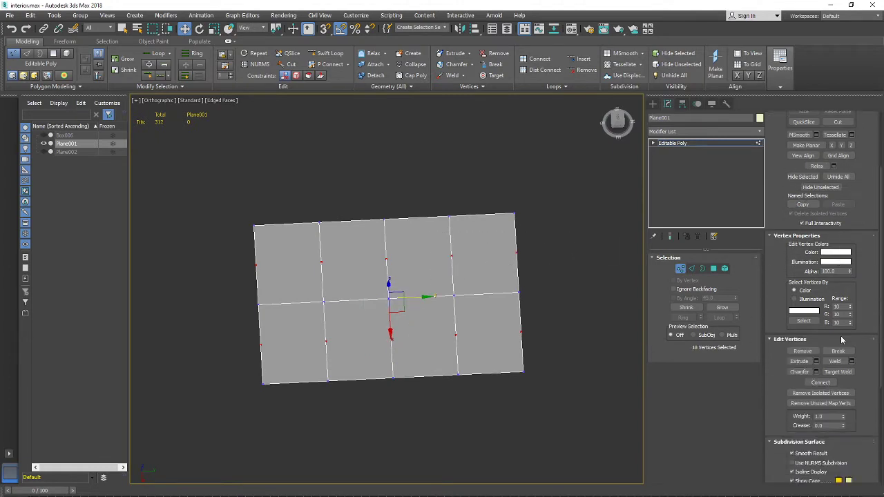
{"action": "left_click", "coordinate": [802, 351]}
Undo the vertex removal, the hiding of the other objects and the edge loop removal on Plane001
{"action": "scroll", "coordinate": [467, 352], "scroll_direction": "up", "scroll_amount": 2}
{"action": "scroll", "coordinate": [560, 348], "scroll_direction": "down", "scroll_amount": 3}
{"action": "middle_click_drag", "start_coordinate": [560, 349], "coordinate": [529, 327], "text": "alt"}
{"action": "scroll", "coordinate": [529, 327], "scroll_direction": "up", "scroll_amount": 3}
{"action": "key", "text": "ctrl+z"}
{"action": "key", "text": "ctrl+z"}
{"action": "key", "text": "ctrl+z"}
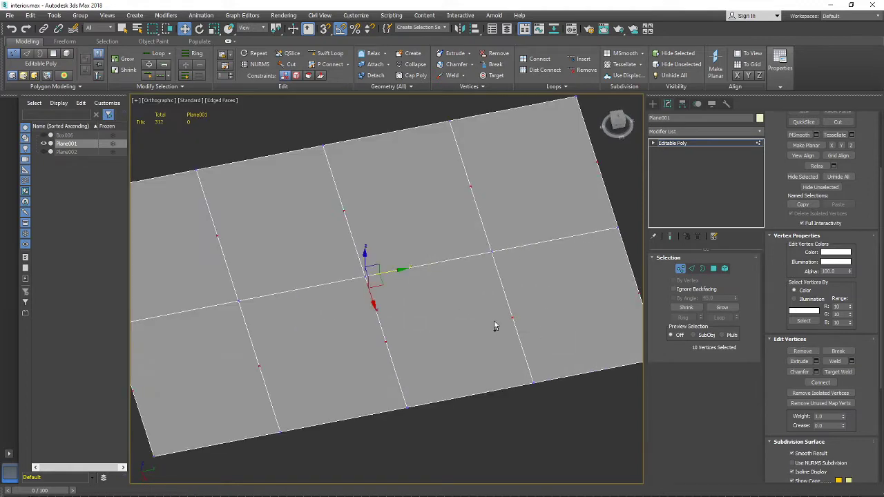
{"action": "key", "text": "ctrl+z"}
{"action": "key", "text": "ctrl+z"}
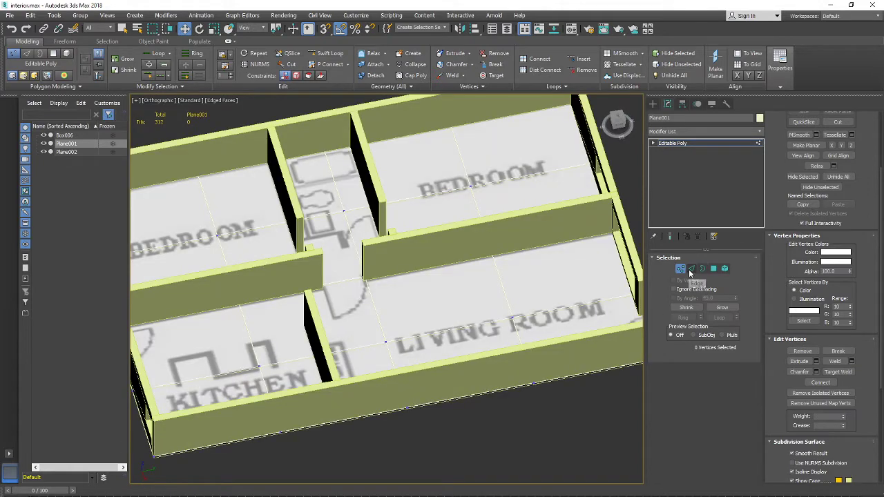
Return to edge editing and remove Plane001's two selected lengthwise edge loops together with their vertices
{"action": "left_click", "coordinate": [691, 269]}
{"action": "middle_click_drag", "start_coordinate": [545, 325], "coordinate": [604, 363], "text": "alt"}
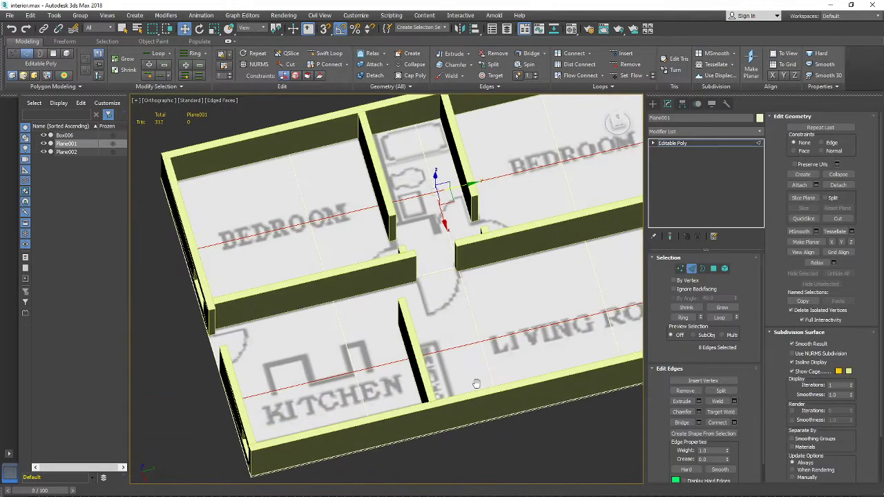
{"action": "middle_click_drag", "start_coordinate": [476, 383], "coordinate": [464, 350], "text": "alt"}
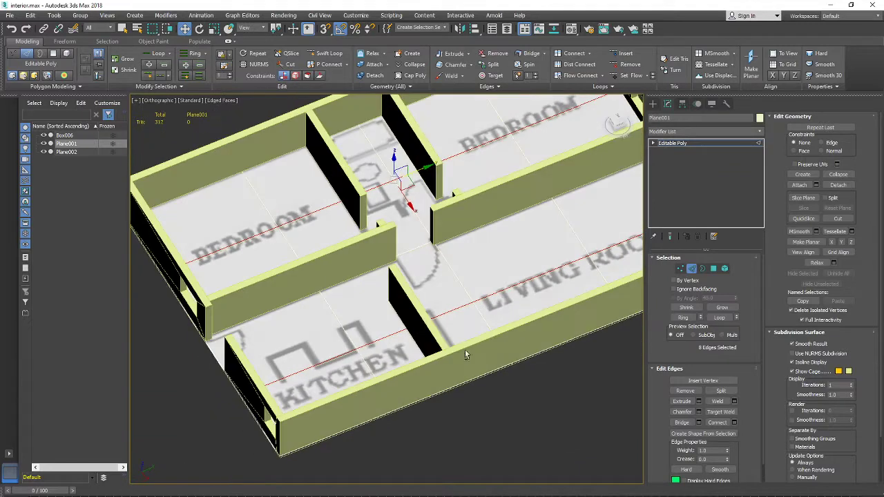
{"action": "left_click", "coordinate": [683, 391], "text": "ctrl"}
{"action": "scroll", "coordinate": [442, 363], "scroll_direction": "down", "scroll_amount": 4}
{"action": "middle_click_drag", "start_coordinate": [442, 363], "coordinate": [378, 352], "text": "alt"}
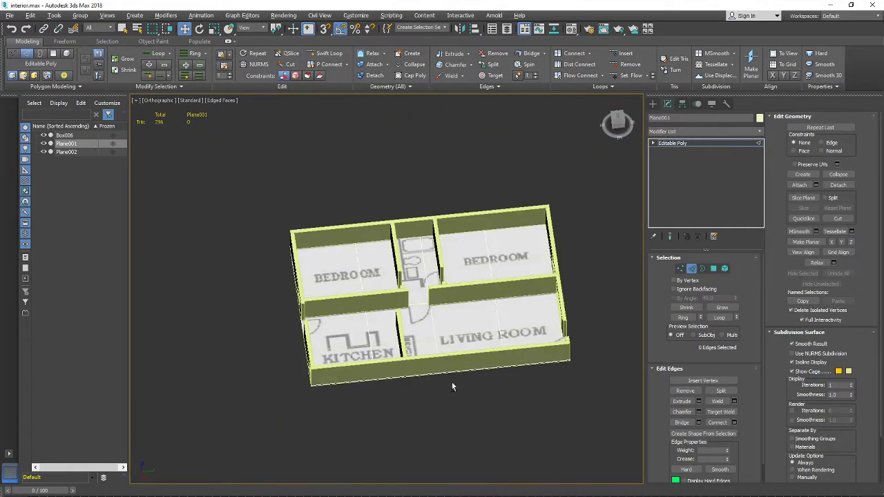
{"action": "middle_click_drag", "start_coordinate": [451, 387], "coordinate": [405, 372], "text": "alt"}
{"action": "scroll", "coordinate": [441, 317], "scroll_direction": "up", "scroll_amount": 6}
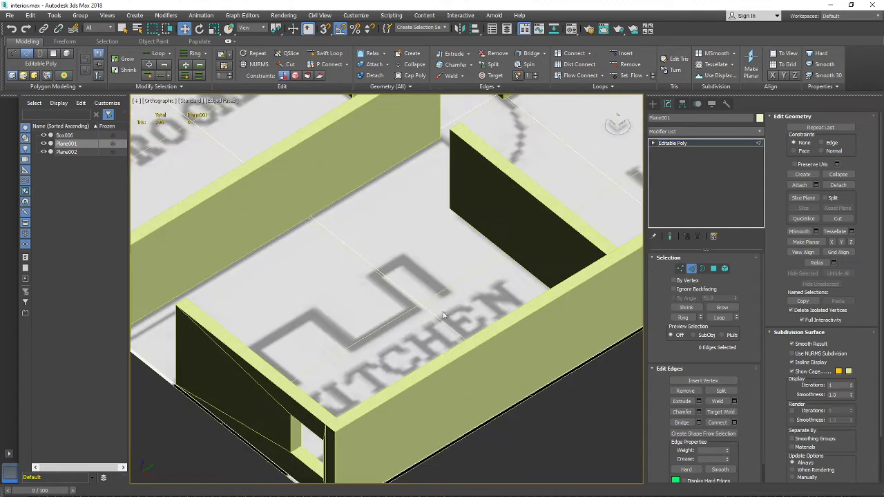
{"action": "scroll", "coordinate": [447, 322], "scroll_direction": "down", "scroll_amount": 6}
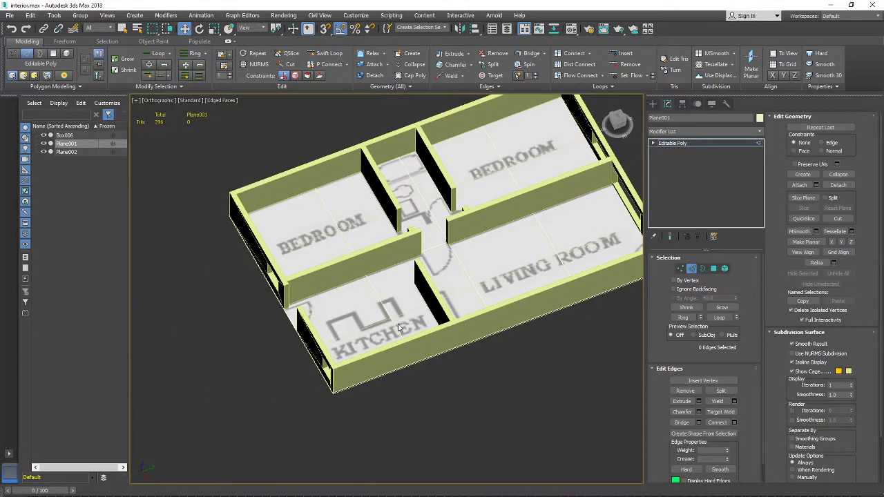
Select Plane001's middle crosswise edge loop and move it along Y to the wall between the bathroom and the living-room-side bedroom
{"action": "middle_click_drag", "start_coordinate": [398, 326], "coordinate": [407, 274], "text": "alt"}
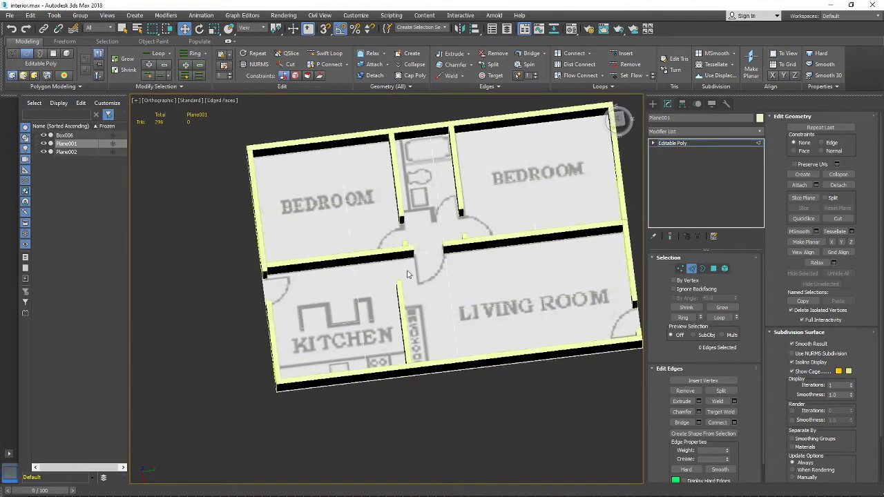
{"action": "key", "text": "F3"}
{"action": "key", "text": "F3"}
{"action": "middle_click_drag", "start_coordinate": [404, 269], "coordinate": [413, 286]}
{"action": "double_click", "coordinate": [442, 302]}
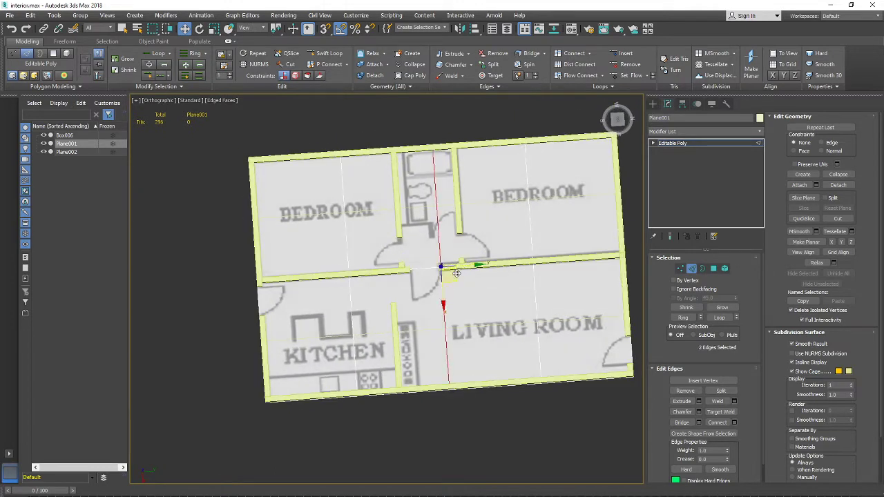
{"action": "left_click_drag", "start_coordinate": [466, 267], "coordinate": [485, 267]}
Select the crosswise edge loop through the kitchen-side bedroom and kitchen and move it along Y to the bedroom-bathroom wall
{"action": "left_click", "coordinate": [350, 308]}
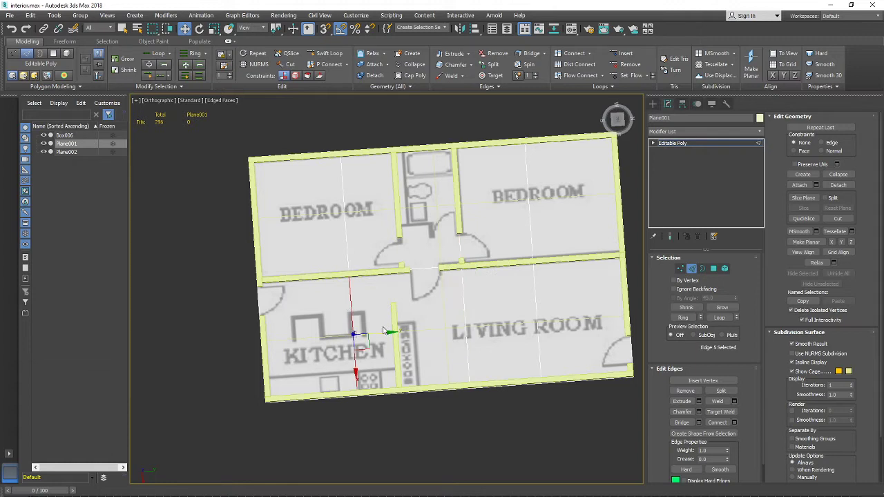
{"action": "double_click", "coordinate": [350, 296]}
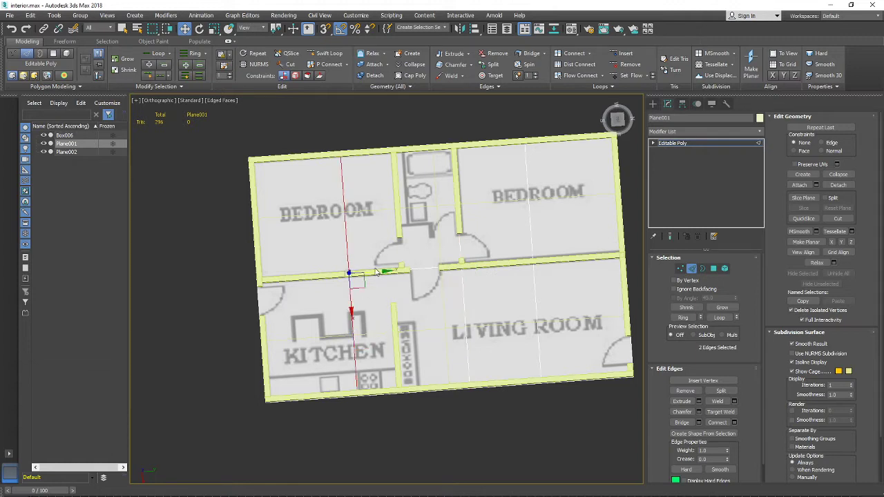
{"action": "left_click_drag", "start_coordinate": [376, 272], "coordinate": [426, 272]}
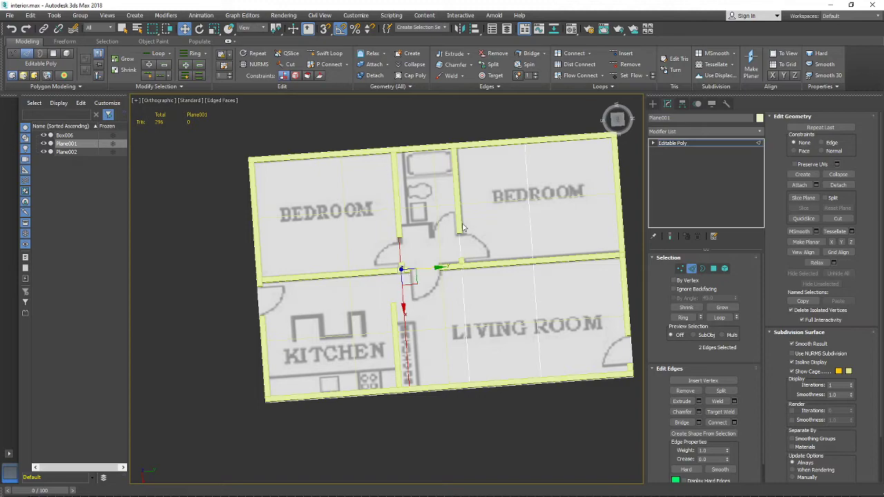
Try to move the single floor edge beside the kitchen wall along Y onto that wall, and undo the move
{"action": "middle_click_drag", "start_coordinate": [491, 205], "coordinate": [373, 268], "text": "alt"}
{"action": "scroll", "coordinate": [379, 265], "scroll_direction": "up", "scroll_amount": 5}
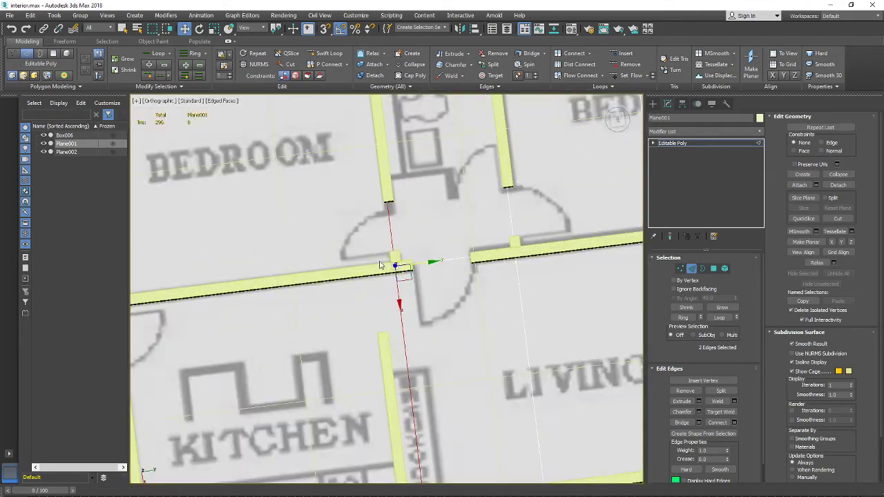
{"action": "left_click", "coordinate": [411, 364]}
{"action": "scroll", "coordinate": [428, 362], "scroll_direction": "down", "scroll_amount": 3}
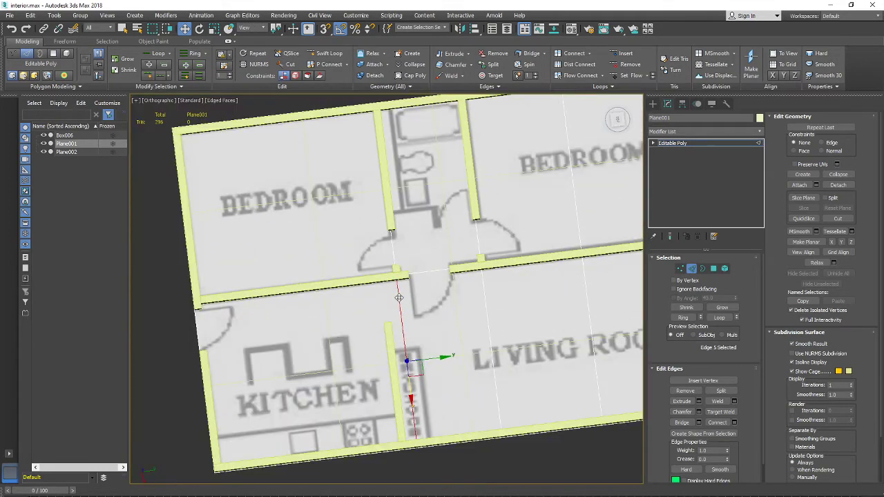
{"action": "left_click_drag", "start_coordinate": [433, 359], "coordinate": [393, 349]}
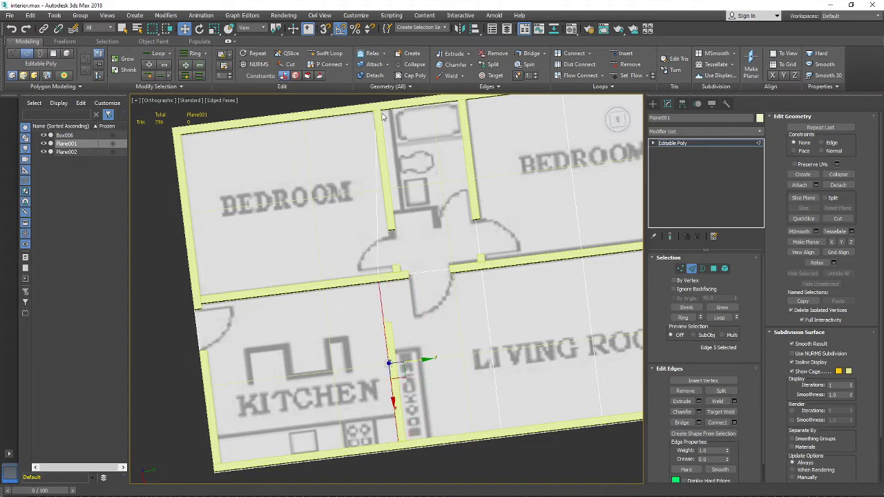
{"action": "key", "text": "ctrl+z"}
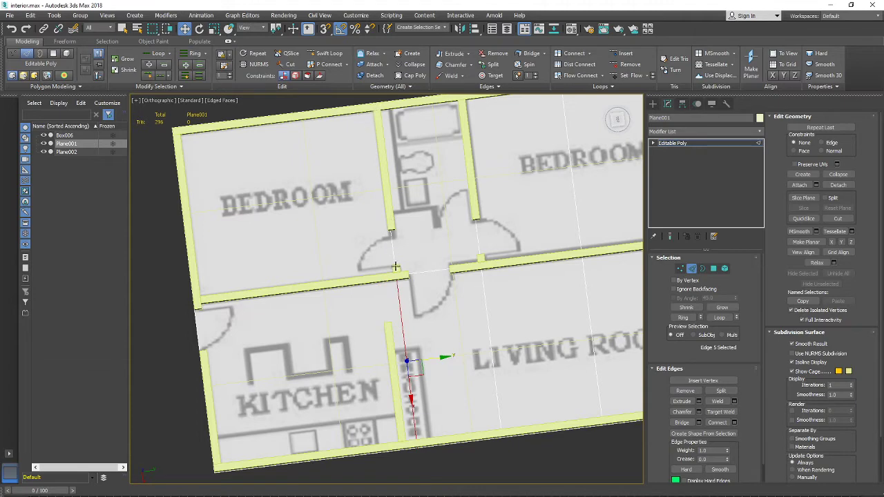
Examine in wireframe how Plane001's crosswise and lengthwise edges meet at the wall junction above the kitchen
{"action": "key", "text": "F3"}
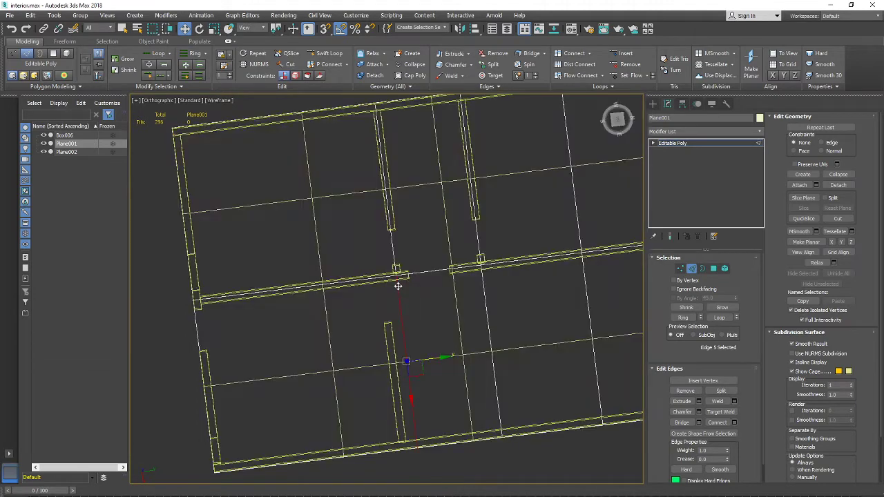
{"action": "key", "text": "F3"}
{"action": "key", "text": "F3"}
{"action": "left_click", "coordinate": [382, 277]}
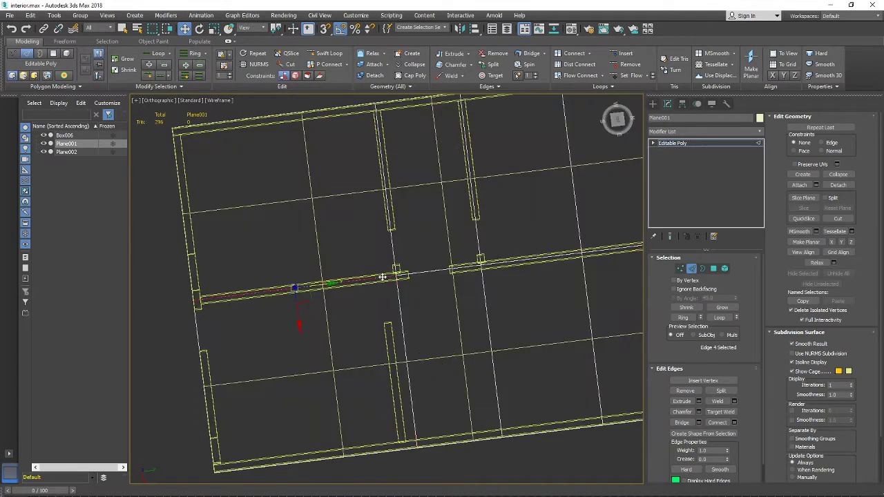
{"action": "left_click", "coordinate": [397, 302]}
{"action": "scroll", "coordinate": [383, 276], "scroll_direction": "up", "scroll_amount": 5}
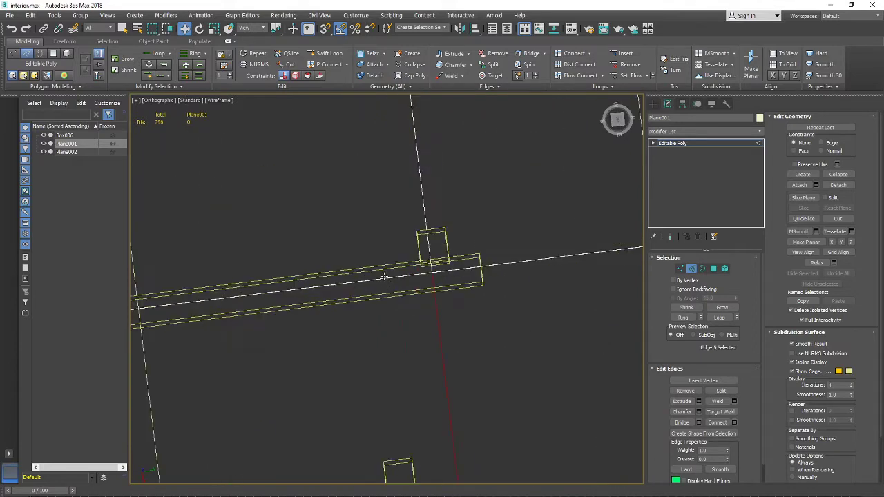
{"action": "left_click", "coordinate": [386, 279]}
{"action": "scroll", "coordinate": [404, 284], "scroll_direction": "down", "scroll_amount": 6}
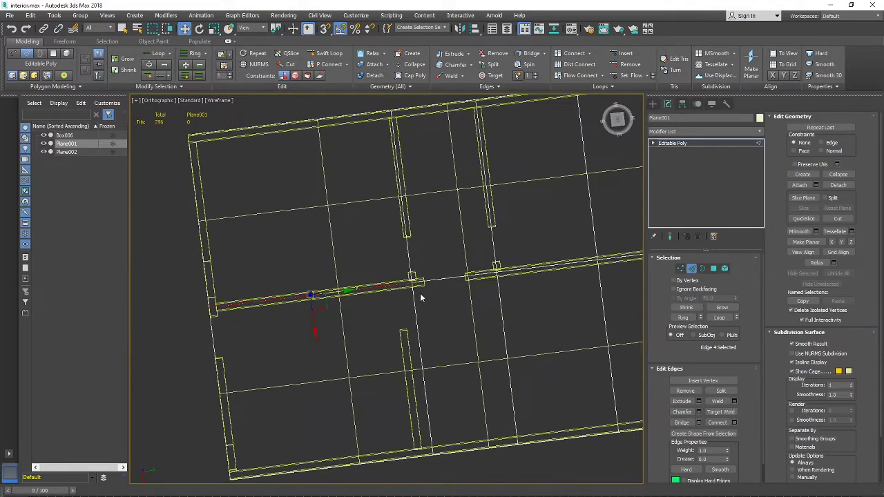
{"action": "middle_click_drag", "start_coordinate": [420, 297], "coordinate": [423, 305], "text": "alt"}
Select the crosswise edge loop under the bedroom-bathroom wall and compare its course with the kitchen wall and floor plan
{"action": "key", "text": "F3"}
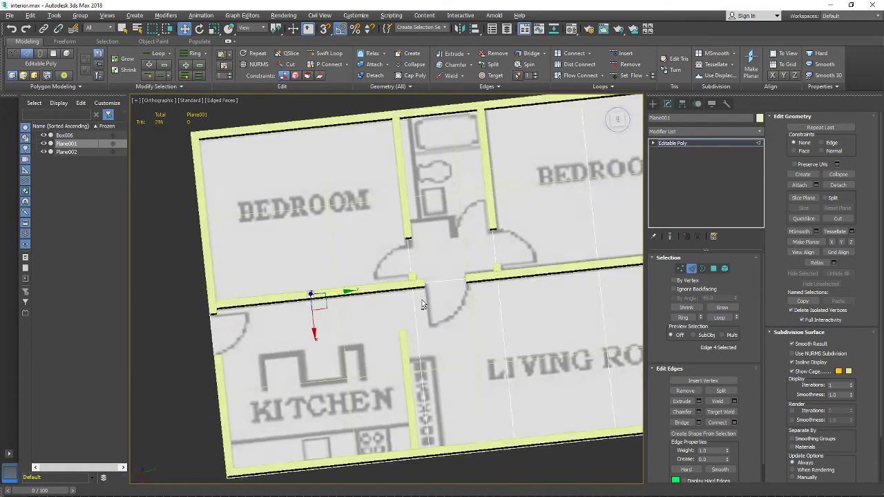
{"action": "key", "text": "F3"}
{"action": "key", "text": "F3"}
{"action": "key", "text": "F3"}
{"action": "left_click", "coordinate": [410, 248]}
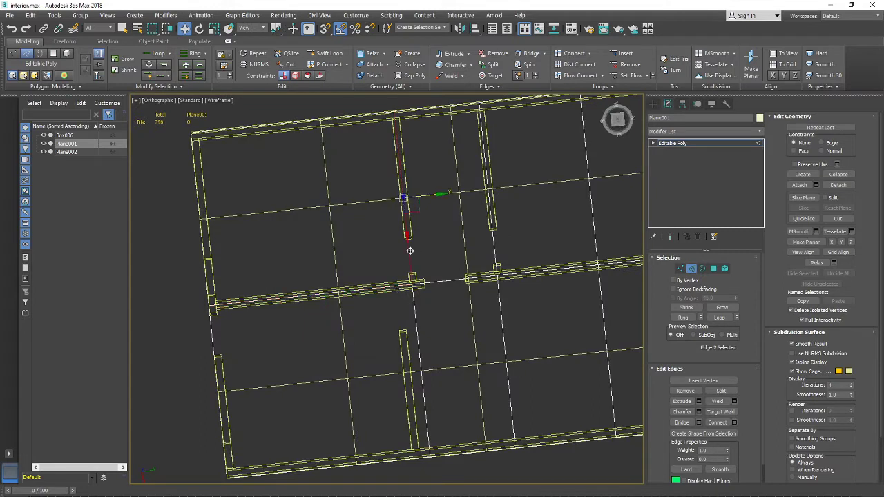
{"action": "double_click", "coordinate": [407, 254]}
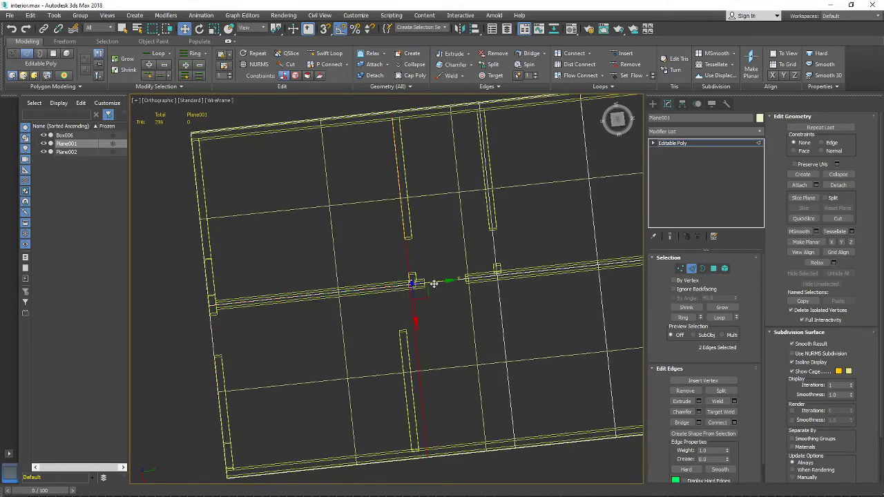
{"action": "scroll", "coordinate": [432, 280], "scroll_direction": "up", "scroll_amount": 5}
{"action": "key", "text": "F3"}
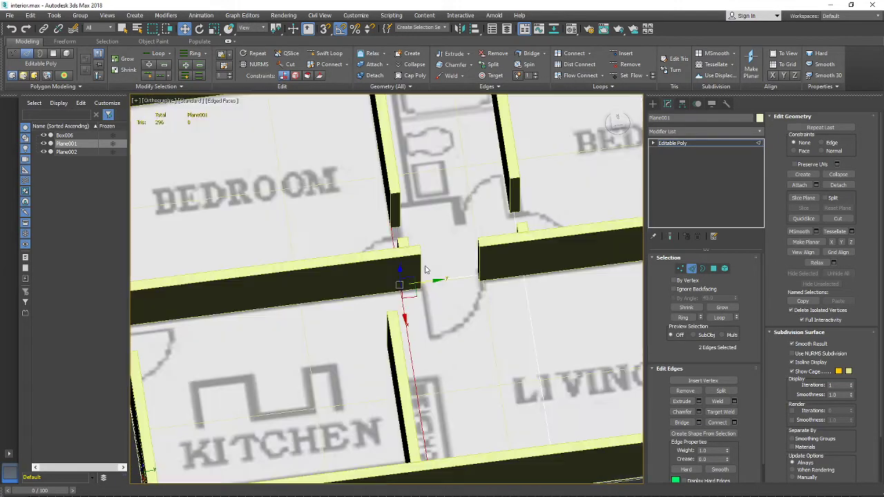
{"action": "middle_click_drag", "start_coordinate": [400, 257], "coordinate": [402, 257], "text": "alt"}
{"action": "middle_click_drag", "start_coordinate": [446, 280], "coordinate": [406, 312], "text": "alt"}
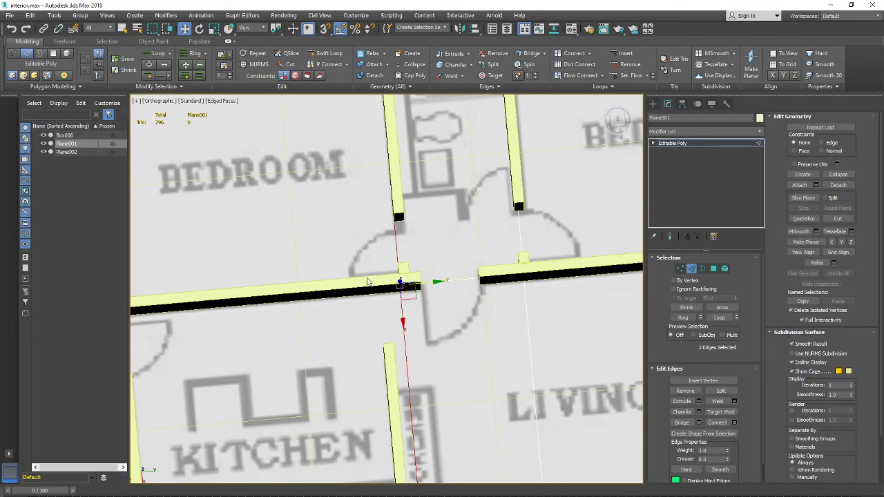
Select the ring of the edge under the bedroom-kitchen wall and connect it with a new crosswise edge loop
{"action": "left_click", "coordinate": [414, 357]}
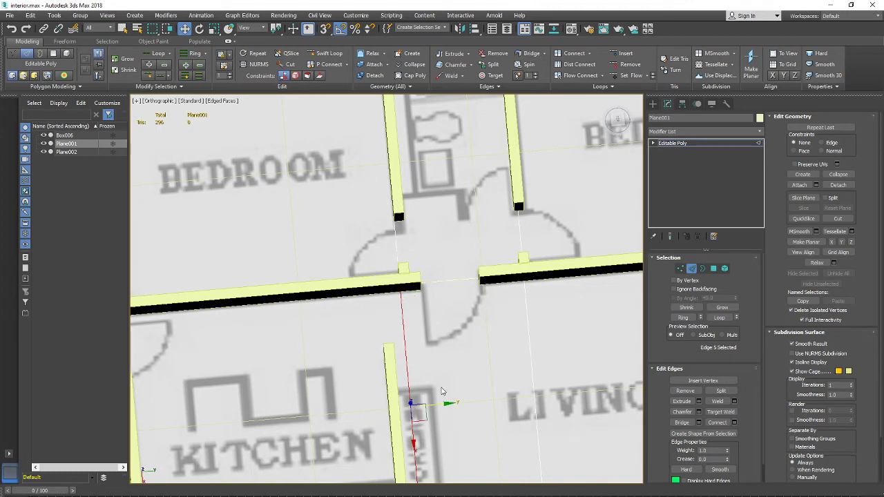
{"action": "left_click", "coordinate": [383, 288]}
{"action": "scroll", "coordinate": [383, 288], "scroll_direction": "down", "scroll_amount": 5}
{"action": "middle_click_drag", "start_coordinate": [383, 288], "coordinate": [395, 271], "text": "alt"}
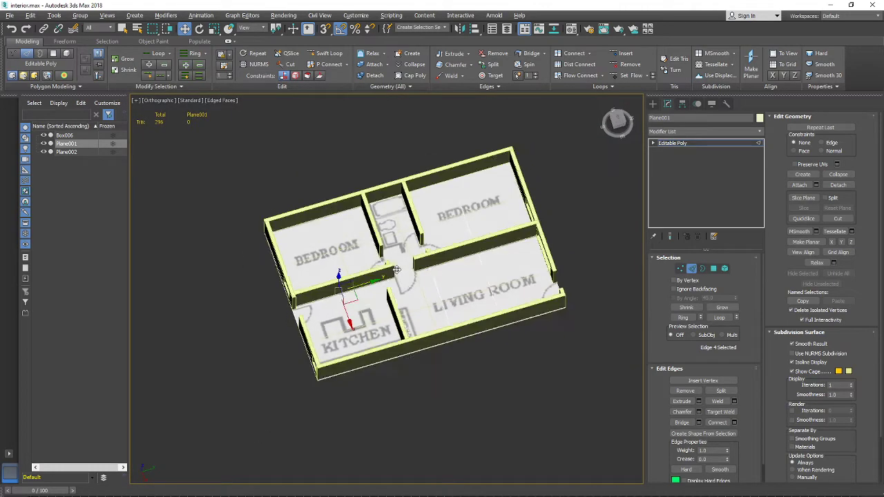
{"action": "scroll", "coordinate": [370, 295], "scroll_direction": "up", "scroll_amount": 5}
{"action": "key", "text": "F3"}
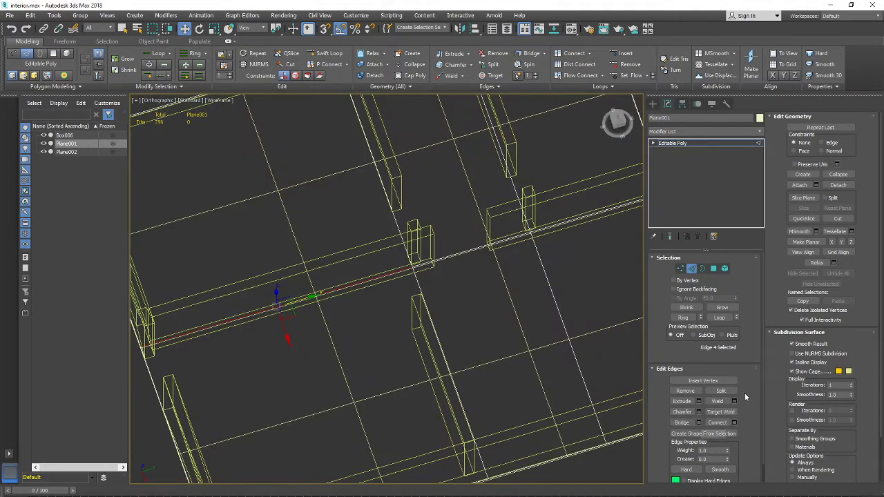
{"action": "left_click", "coordinate": [683, 317]}
{"action": "scroll", "coordinate": [463, 339], "scroll_direction": "down", "scroll_amount": 6}
{"action": "key", "text": "F3"}
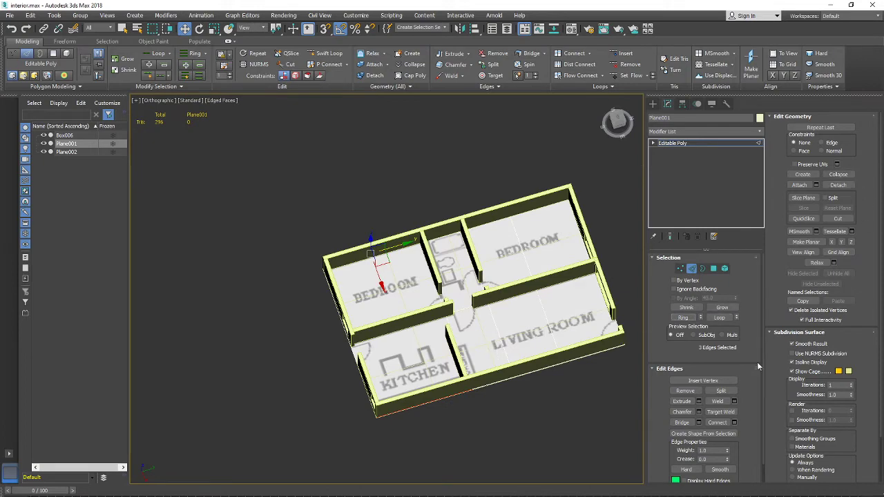
{"action": "left_click", "coordinate": [716, 422]}
{"action": "middle_click_drag", "start_coordinate": [392, 286], "coordinate": [424, 324], "text": "alt"}
{"action": "scroll", "coordinate": [424, 324], "scroll_direction": "up", "scroll_amount": 3}
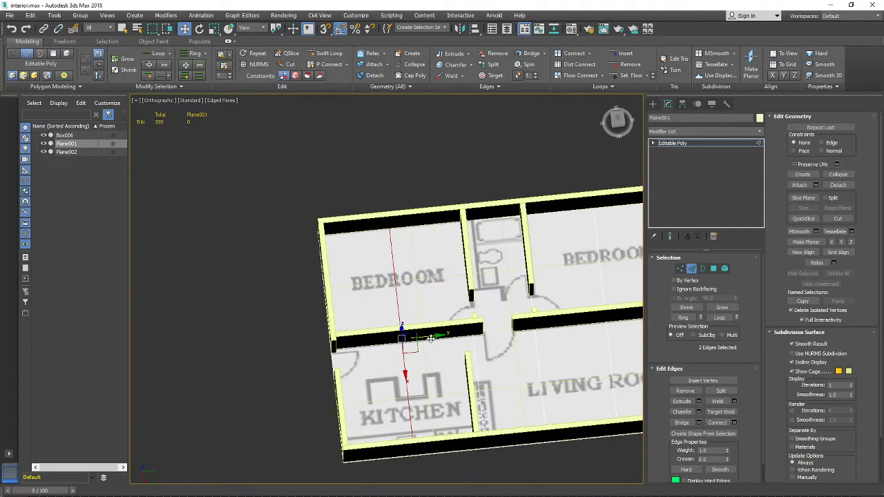
Try to move the new crosswise loop along Y towards the kitchen wall, and undo both the move and the connection
{"action": "left_click_drag", "start_coordinate": [431, 338], "coordinate": [490, 336]}
{"action": "key", "text": "ctrl+z"}
{"action": "key", "text": "ctrl+z"}
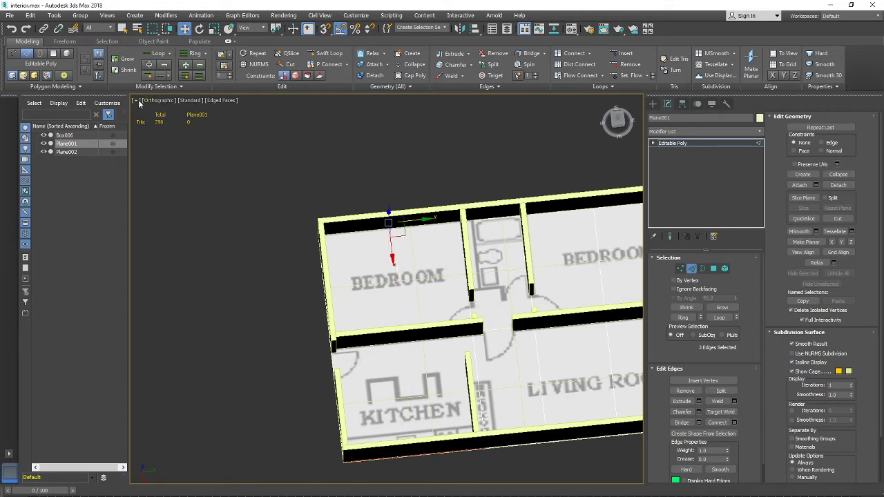
{"action": "left_click", "coordinate": [136, 101]}
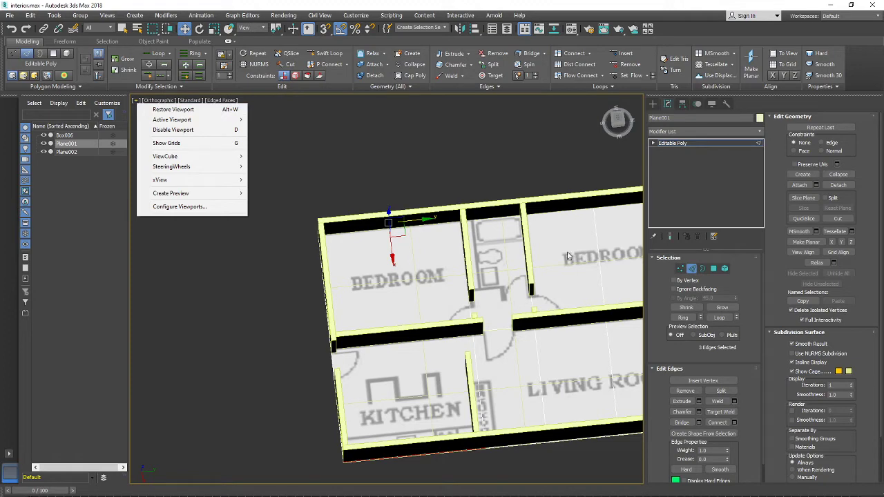
{"action": "left_click", "coordinate": [474, 2]}
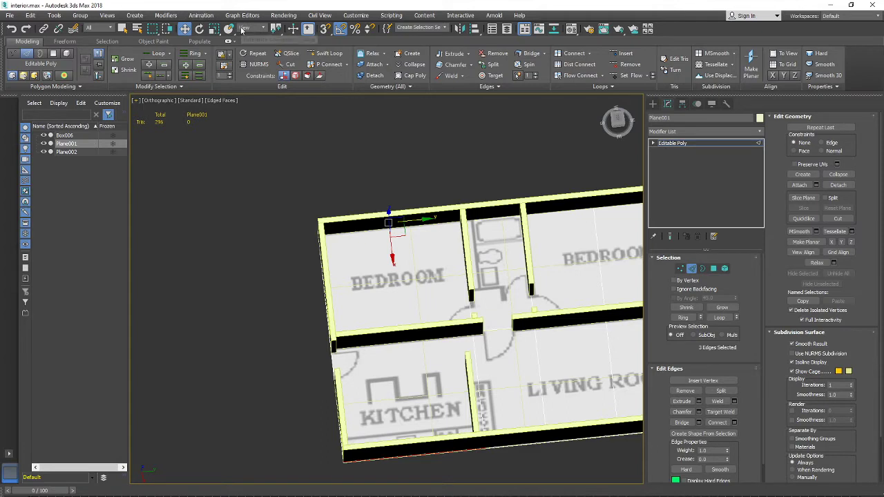
{"action": "left_click", "coordinate": [228, 41]}
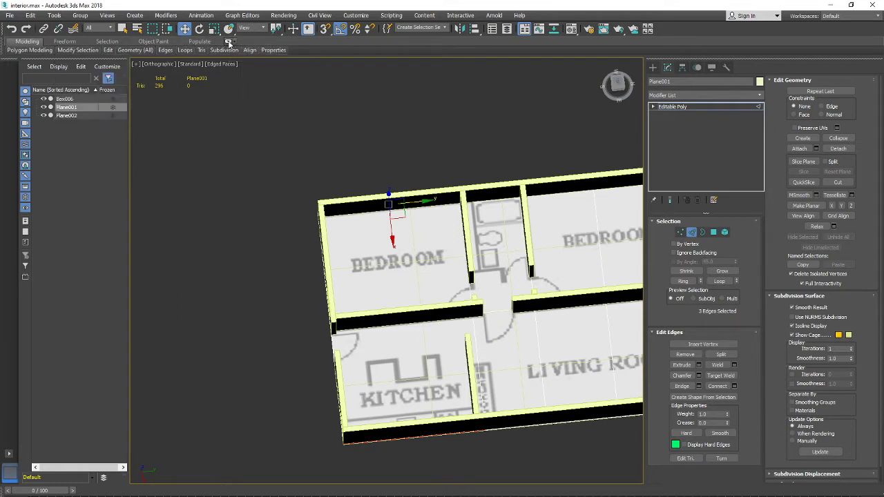
{"action": "left_click", "coordinate": [228, 42]}
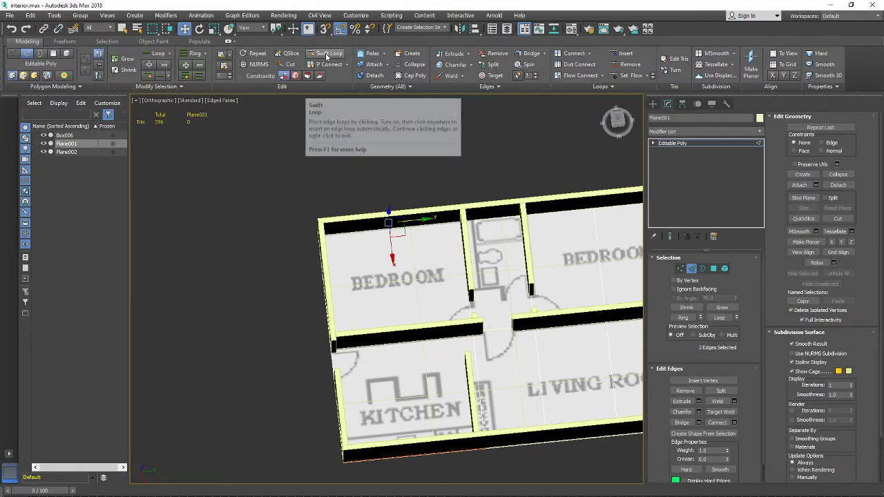
Insert a crosswise edge loop with Swift Loop along the kitchen-side face of the wall between the kitchen and living room
{"action": "left_click", "coordinate": [327, 56]}
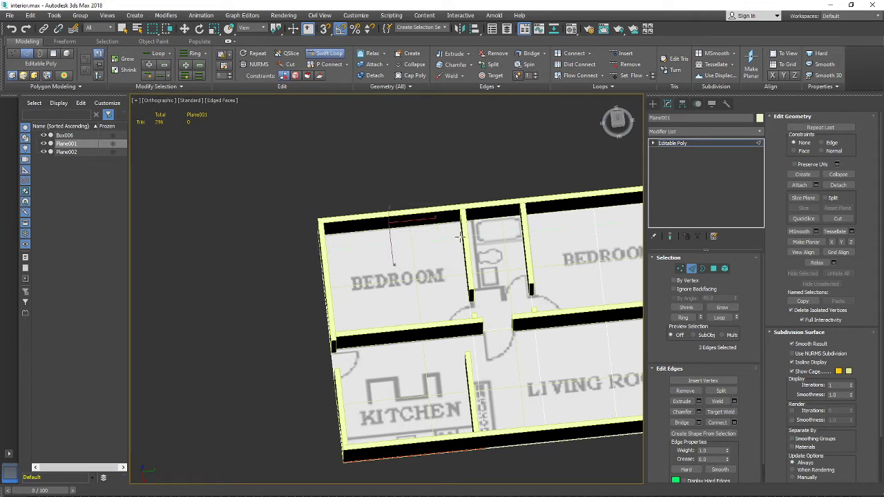
{"action": "middle_click_drag", "start_coordinate": [467, 332], "coordinate": [321, 236]}
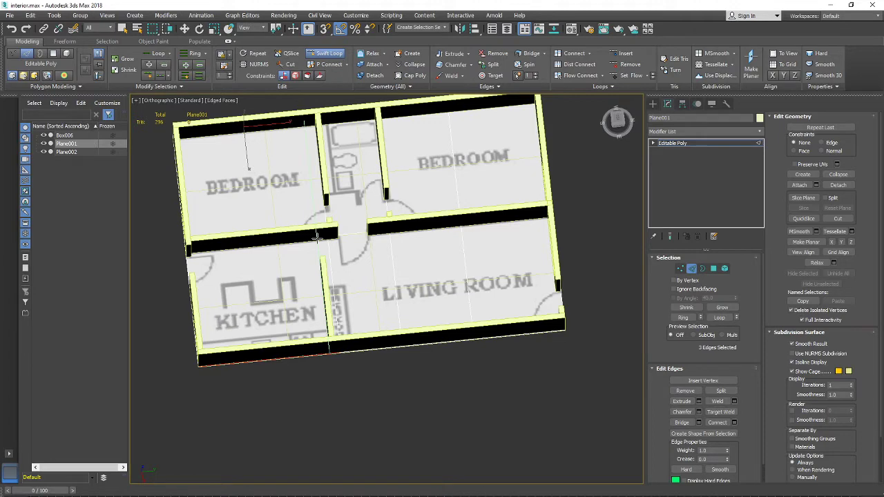
{"action": "left_click", "coordinate": [316, 236]}
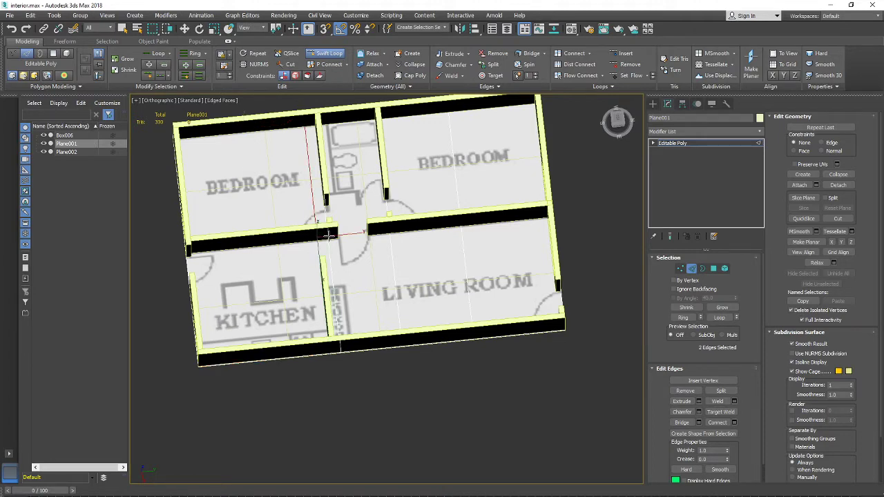
Try a crosswise Swift Loop through the hallway door opening and the living room, and undo it
{"action": "middle_click_drag", "start_coordinate": [332, 233], "coordinate": [307, 247], "text": "alt"}
{"action": "scroll", "coordinate": [307, 247], "scroll_direction": "up", "scroll_amount": 4}
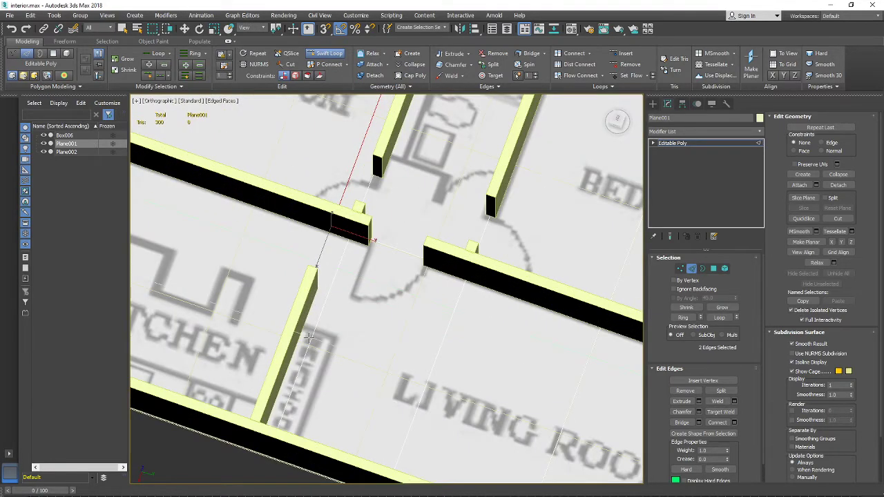
{"action": "scroll", "coordinate": [312, 341], "scroll_direction": "down", "scroll_amount": 4}
{"action": "middle_click_drag", "start_coordinate": [314, 341], "coordinate": [359, 304], "text": "alt"}
{"action": "scroll", "coordinate": [331, 280], "scroll_direction": "up", "scroll_amount": 4}
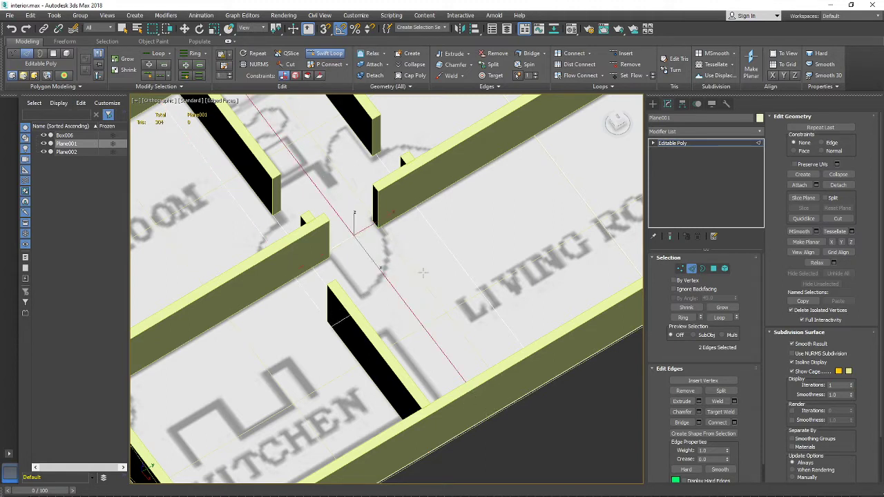
{"action": "key", "text": "ctrl+z"}
Insert a lengthwise edge loop across the kitchen and living room at the free end of the kitchen wall
{"action": "left_click", "coordinate": [442, 253]}
{"action": "middle_click_drag", "start_coordinate": [428, 269], "coordinate": [399, 311], "text": "alt"}
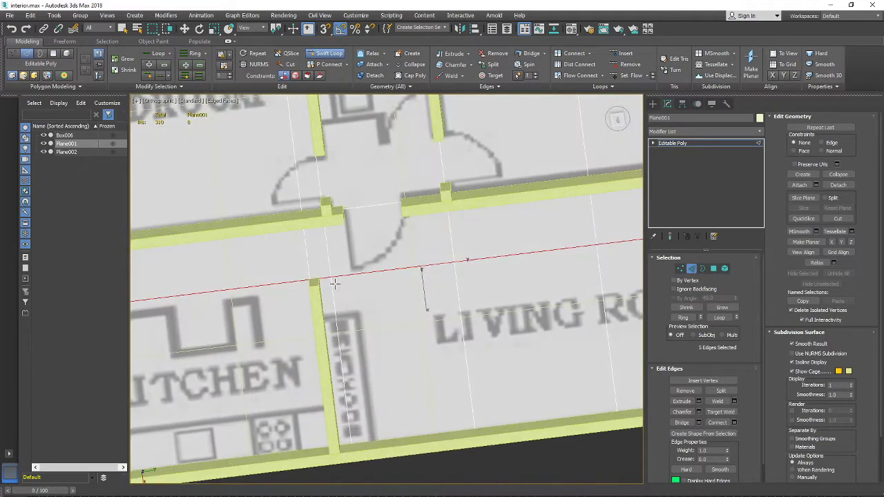
{"action": "middle_click_drag", "start_coordinate": [335, 284], "coordinate": [388, 258]}
Insert a crosswise edge loop along the living-room-side face of the kitchen wall
{"action": "left_click", "coordinate": [370, 301]}
{"action": "scroll", "coordinate": [370, 302], "scroll_direction": "down", "scroll_amount": 5}
{"action": "scroll", "coordinate": [393, 254], "scroll_direction": "up", "scroll_amount": 5}
{"action": "scroll", "coordinate": [320, 231], "scroll_direction": "up", "scroll_amount": 5}
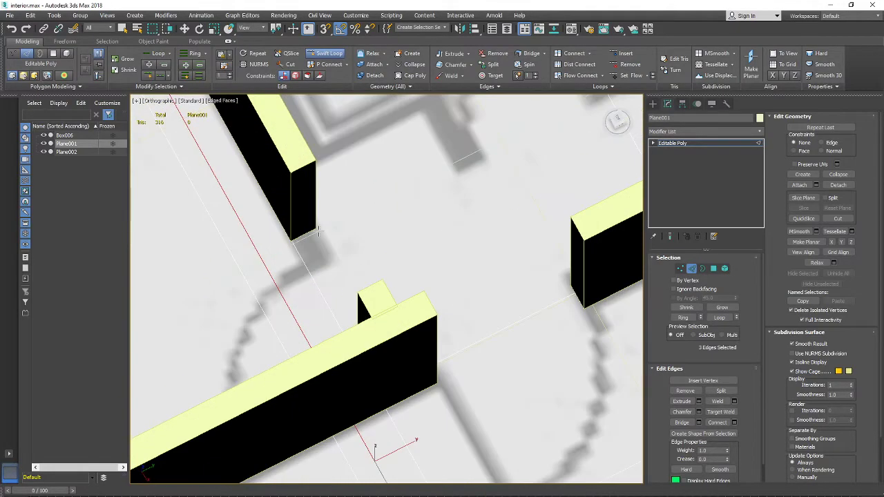
{"action": "scroll", "coordinate": [408, 336], "scroll_direction": "down", "scroll_amount": 5}
{"action": "middle_click_drag", "start_coordinate": [429, 340], "coordinate": [404, 396], "text": "alt"}
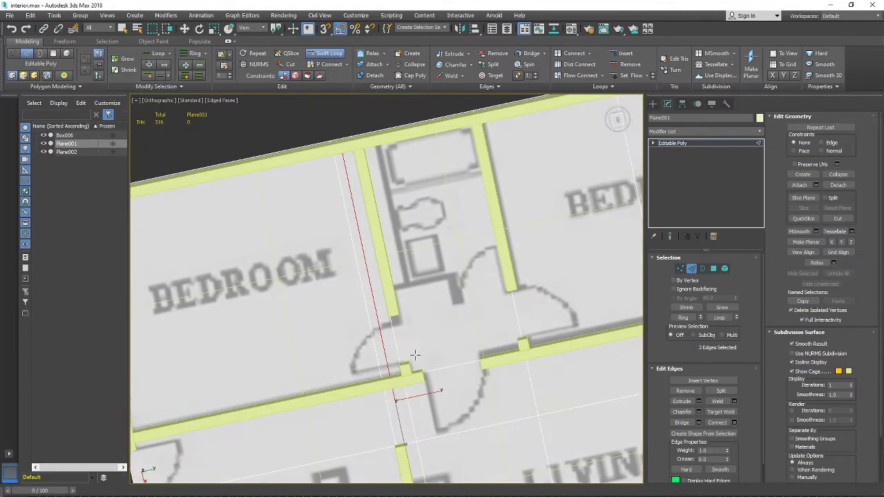
Insert another crosswise edge loop along the bathroom-side face of the wall between the kitchen-side bedroom and bathroom
{"action": "middle_click_drag", "start_coordinate": [414, 355], "coordinate": [410, 335], "text": "alt"}
{"action": "scroll", "coordinate": [408, 341], "scroll_direction": "up", "scroll_amount": 3}
{"action": "middle_click_drag", "start_coordinate": [408, 381], "coordinate": [365, 382]}
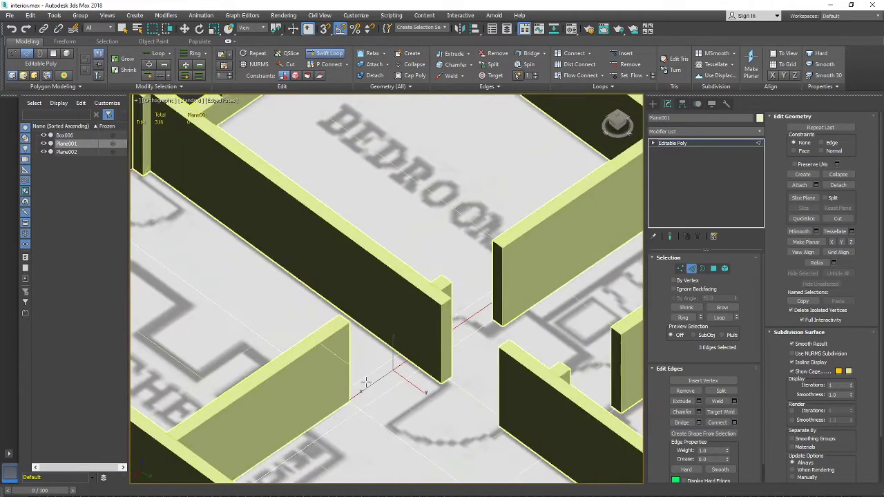
{"action": "scroll", "coordinate": [368, 373], "scroll_direction": "up", "scroll_amount": 3}
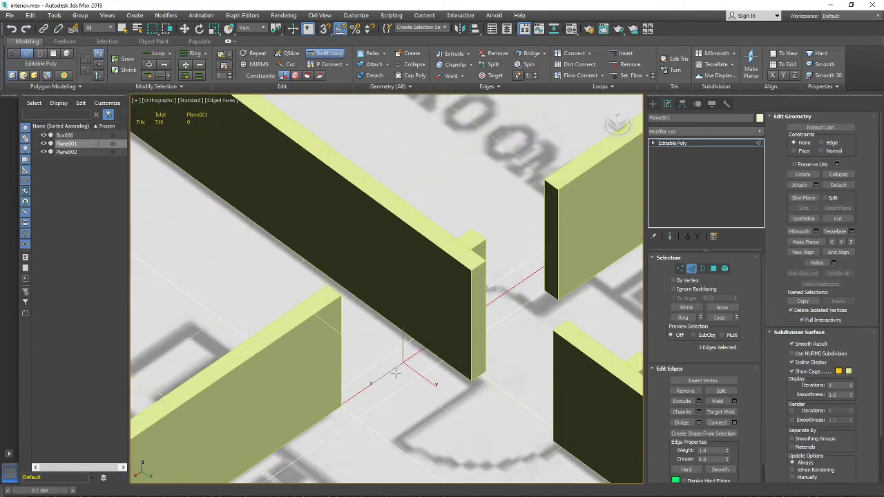
{"action": "middle_click_drag", "start_coordinate": [401, 364], "coordinate": [378, 308], "text": "alt"}
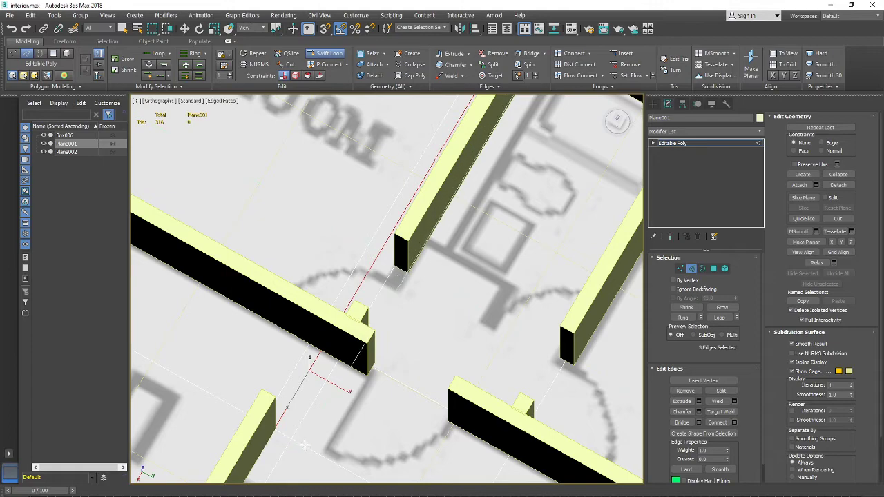
{"action": "middle_click_drag", "start_coordinate": [306, 442], "coordinate": [301, 386], "text": "alt"}
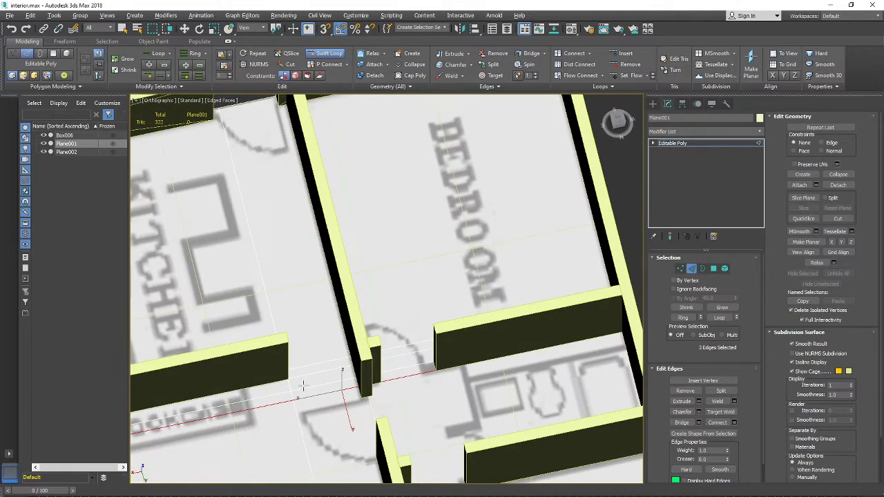
{"action": "middle_click_drag", "start_coordinate": [399, 376], "coordinate": [296, 343], "text": "alt"}
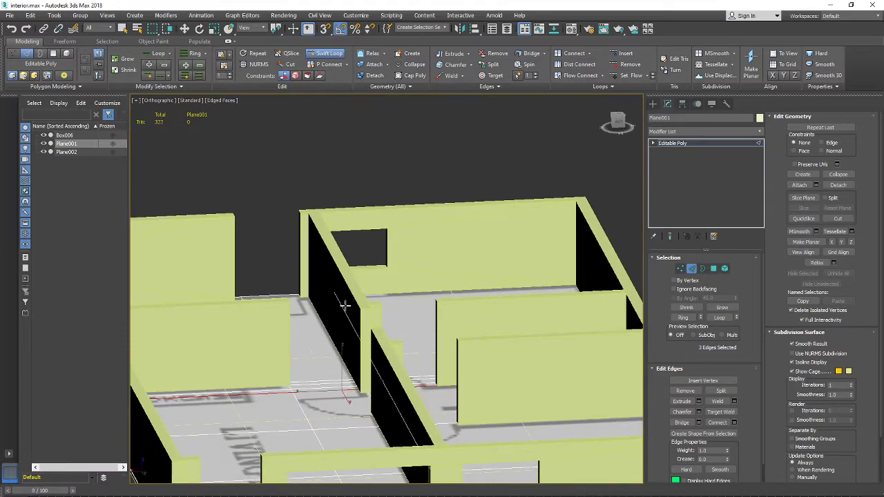
{"action": "scroll", "coordinate": [330, 318], "scroll_direction": "down", "scroll_amount": 3}
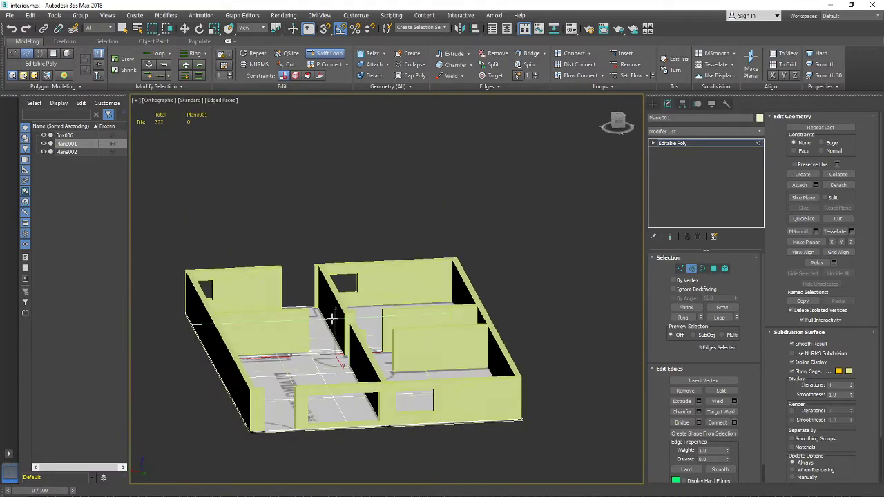
{"action": "middle_click_drag", "start_coordinate": [331, 318], "coordinate": [414, 387], "text": "alt"}
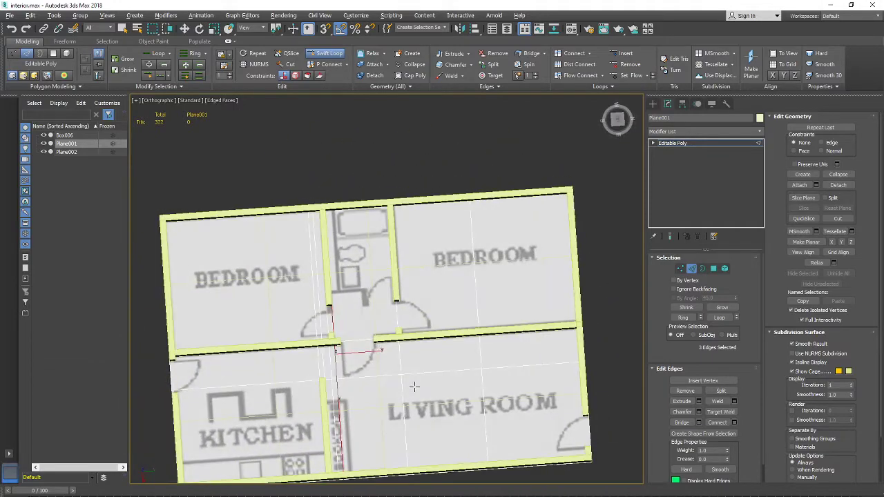
Move the floor's edge loop at the larger bedroom's doorway onto the bathroom-side face of the dividing wall
{"action": "scroll", "coordinate": [406, 323], "scroll_direction": "up", "scroll_amount": 8}
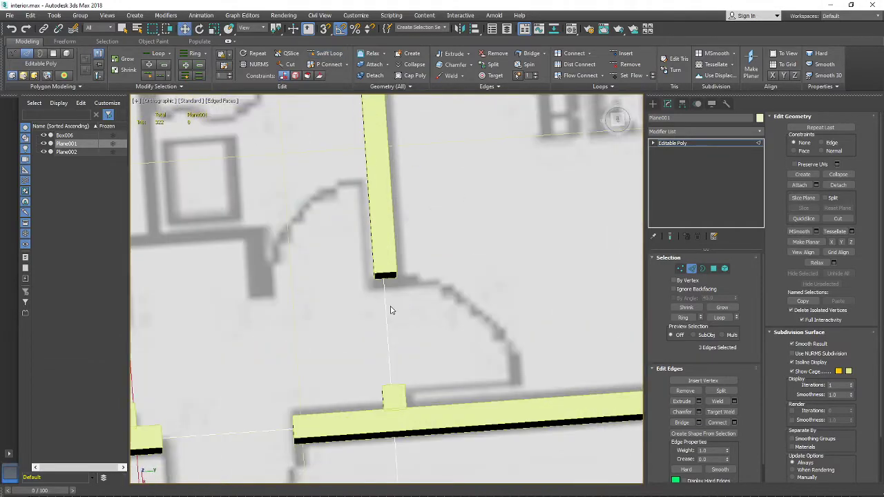
{"action": "key", "text": "w"}
{"action": "scroll", "coordinate": [428, 379], "scroll_direction": "down", "scroll_amount": 4}
{"action": "middle_click_drag", "start_coordinate": [428, 379], "coordinate": [428, 310]}
{"action": "scroll", "coordinate": [428, 310], "scroll_direction": "up", "scroll_amount": 2}
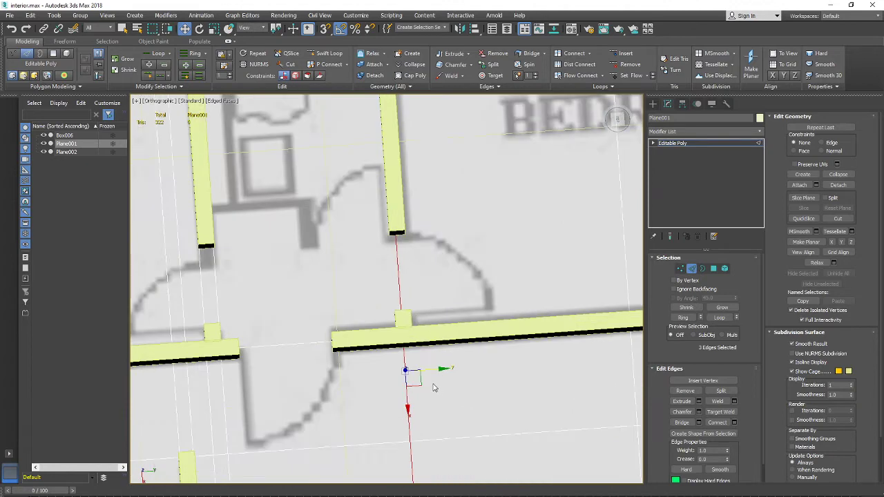
{"action": "left_click_drag", "start_coordinate": [434, 372], "coordinate": [428, 373]}
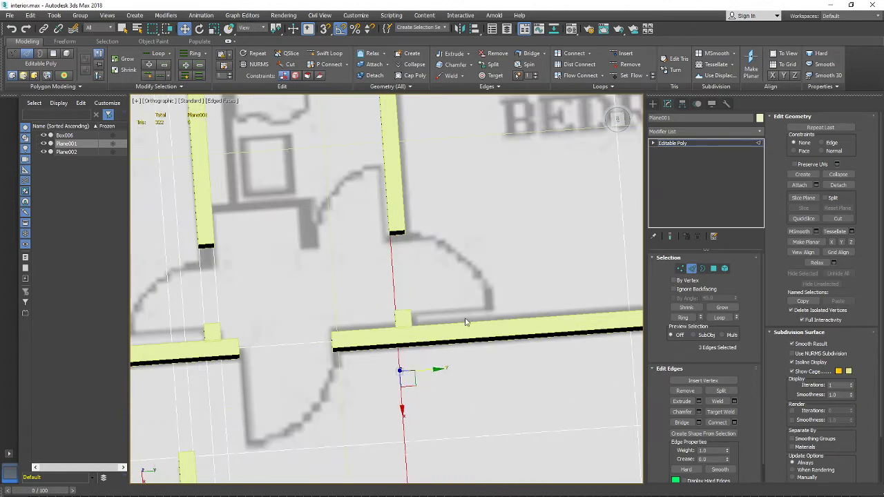
Insert another edge loop across the floor with Swift Loop, along the bedroom-side face of the same wall
{"action": "left_click", "coordinate": [328, 53]}
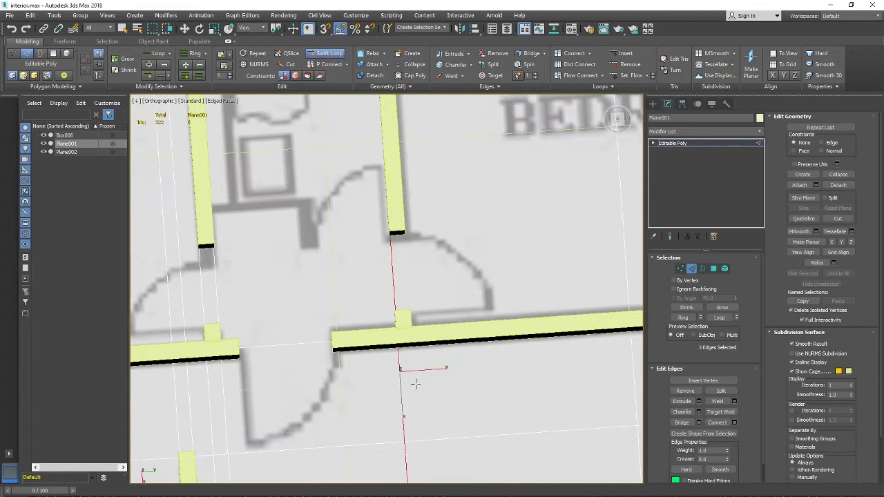
{"action": "scroll", "coordinate": [415, 384], "scroll_direction": "down", "scroll_amount": 3}
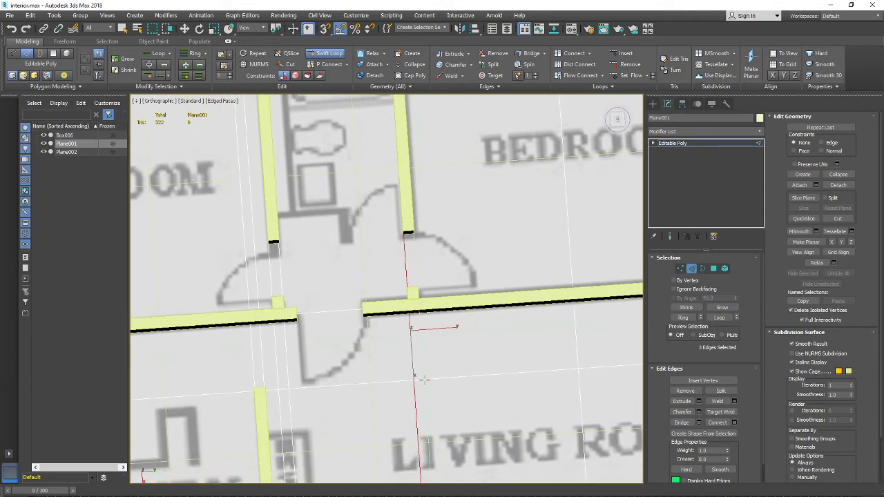
{"action": "scroll", "coordinate": [421, 376], "scroll_direction": "down", "scroll_amount": 5}
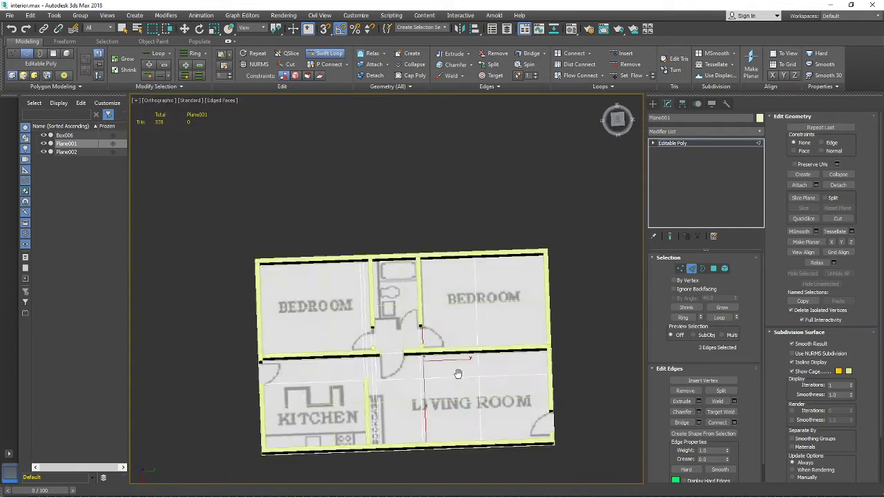
Switch the floor plane to polygon editing and leave Swift Loop for the Move tool
{"action": "middle_click_drag", "start_coordinate": [458, 371], "coordinate": [479, 359], "text": "alt"}
{"action": "left_click", "coordinate": [713, 269]}
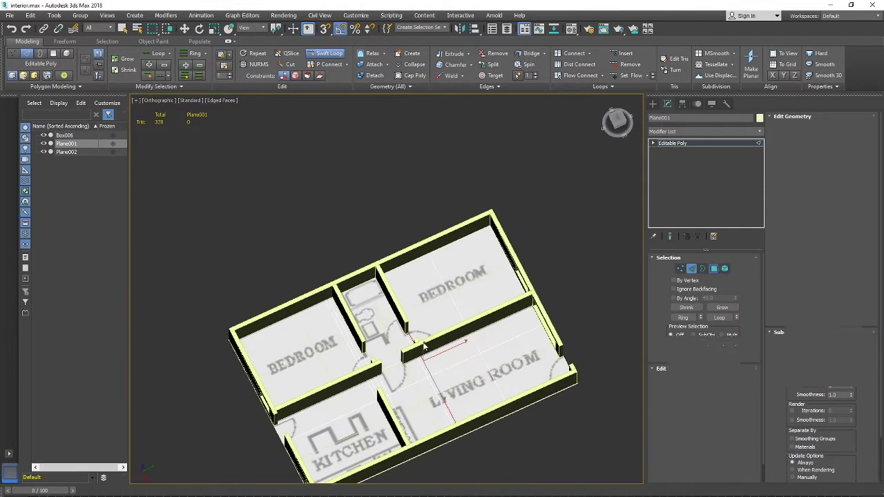
{"action": "scroll", "coordinate": [449, 310], "scroll_direction": "up", "scroll_amount": 3}
{"action": "key", "text": "w"}
Try hiding every object except the floor plane, and undo the hiding
{"action": "scroll", "coordinate": [434, 281], "scroll_direction": "down", "scroll_amount": 4}
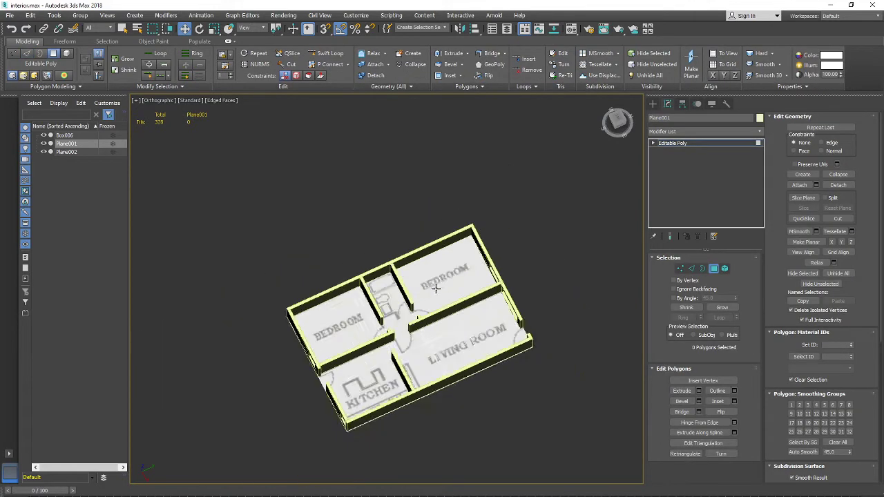
{"action": "right_click", "coordinate": [435, 287]}
{"action": "left_click", "coordinate": [459, 254]}
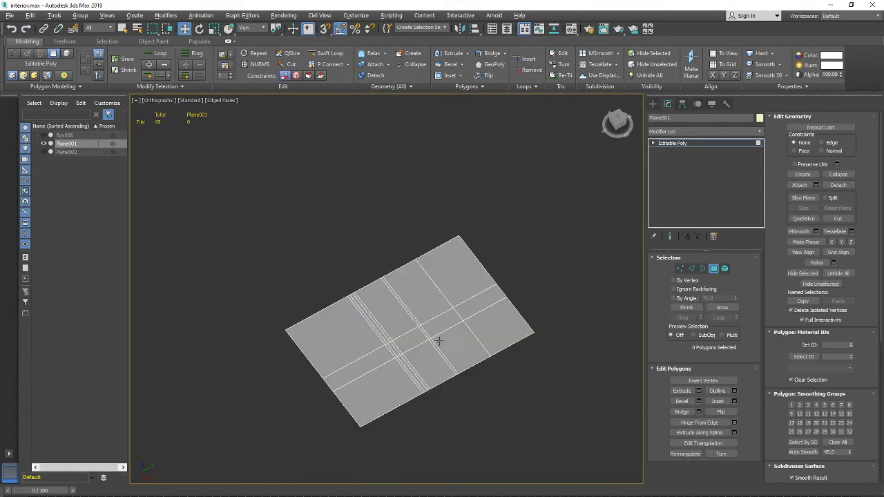
{"action": "middle_click_drag", "start_coordinate": [438, 341], "coordinate": [414, 361], "text": "alt"}
{"action": "key", "text": "ctrl+z"}
Select the three floor polygons of the bedroom above the kitchen
{"action": "scroll", "coordinate": [411, 321], "scroll_direction": "up", "scroll_amount": 2}
{"action": "middle_click_drag", "start_coordinate": [417, 316], "coordinate": [442, 311], "text": "alt"}
{"action": "scroll", "coordinate": [442, 312], "scroll_direction": "up", "scroll_amount": 2}
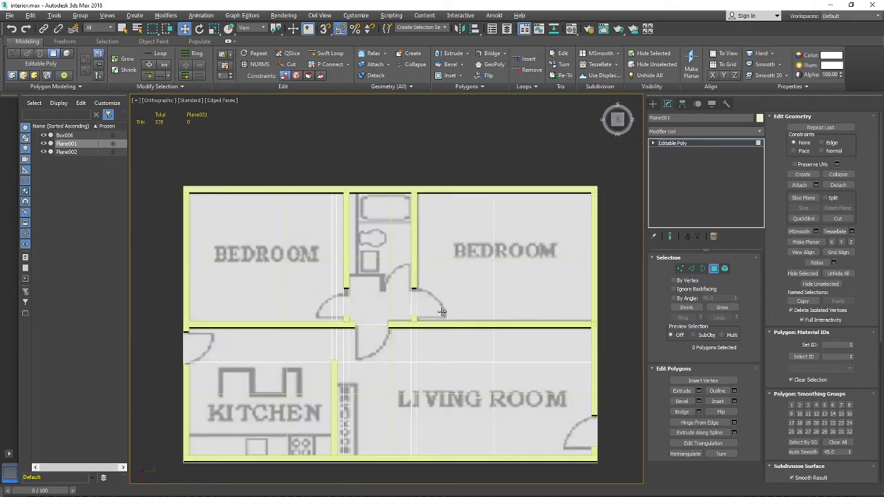
{"action": "left_click", "coordinate": [278, 276]}
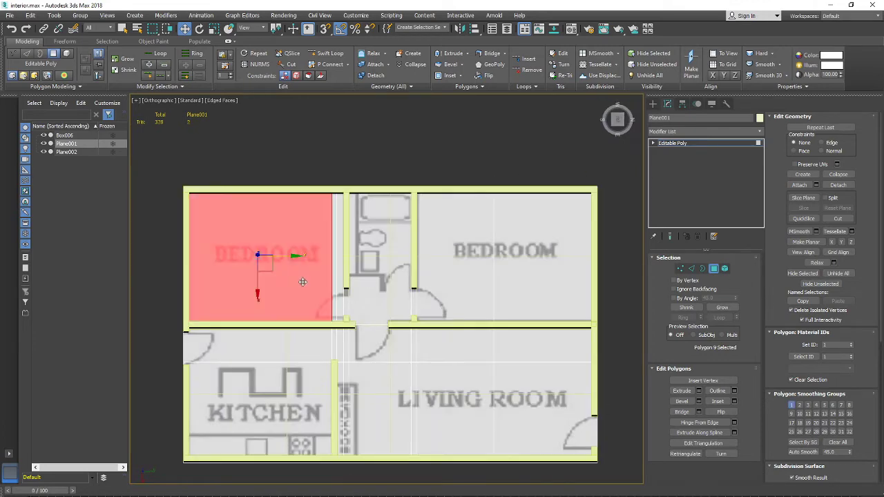
{"action": "left_click", "coordinate": [333, 291], "text": "ctrl"}
{"action": "left_click", "coordinate": [340, 293], "text": "ctrl"}
{"action": "middle_click_drag", "start_coordinate": [340, 292], "coordinate": [381, 328], "text": "alt"}
{"action": "scroll", "coordinate": [404, 312], "scroll_direction": "down", "scroll_amount": 2}
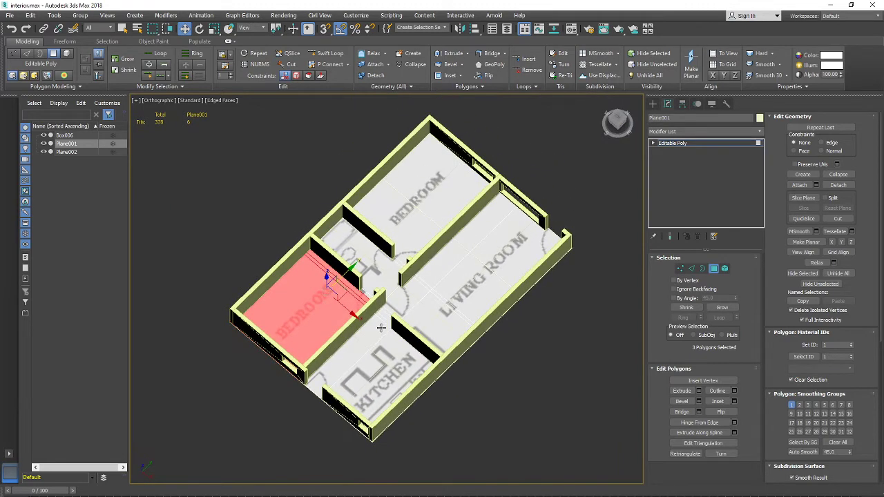
Open the Material Editor on the 08 - Default material and hide the Plane002 floor plan image
{"action": "key", "text": "m"}
{"action": "left_click", "coordinate": [752, 219]}
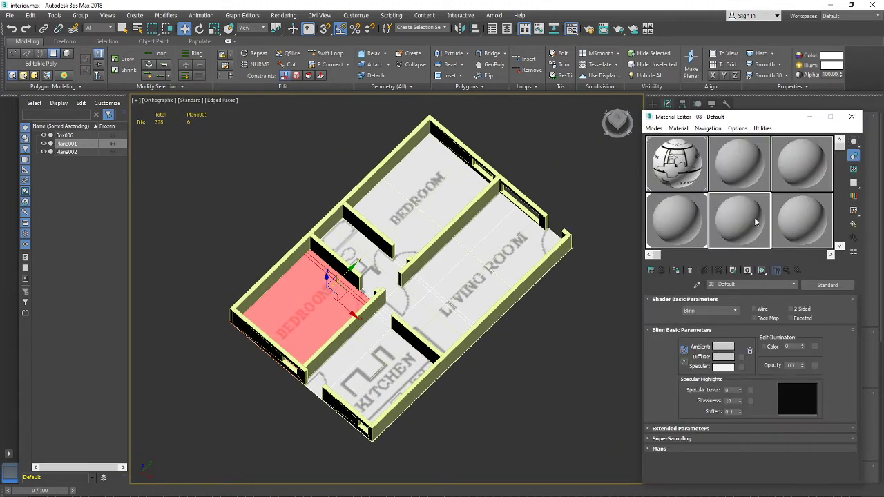
{"action": "left_click", "coordinate": [44, 153]}
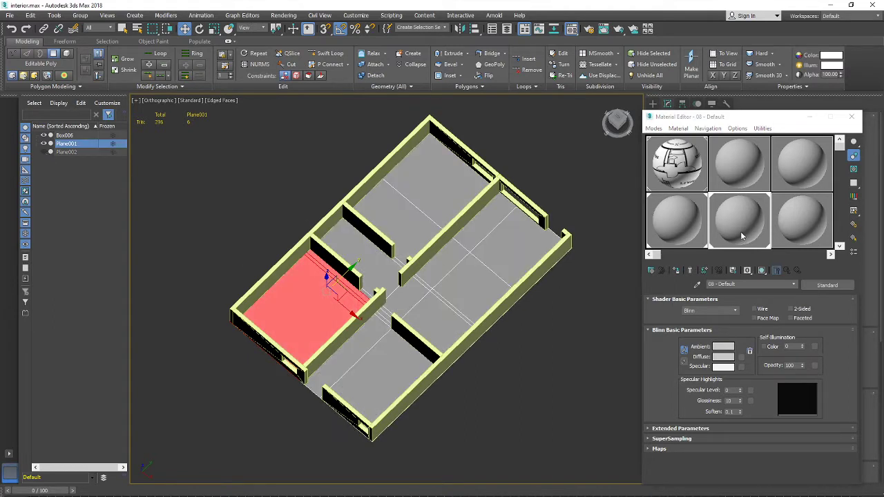
Set the diffuse colour of the 08 - Default material to olive yellow
{"action": "left_click", "coordinate": [741, 235]}
{"action": "left_click", "coordinate": [722, 357]}
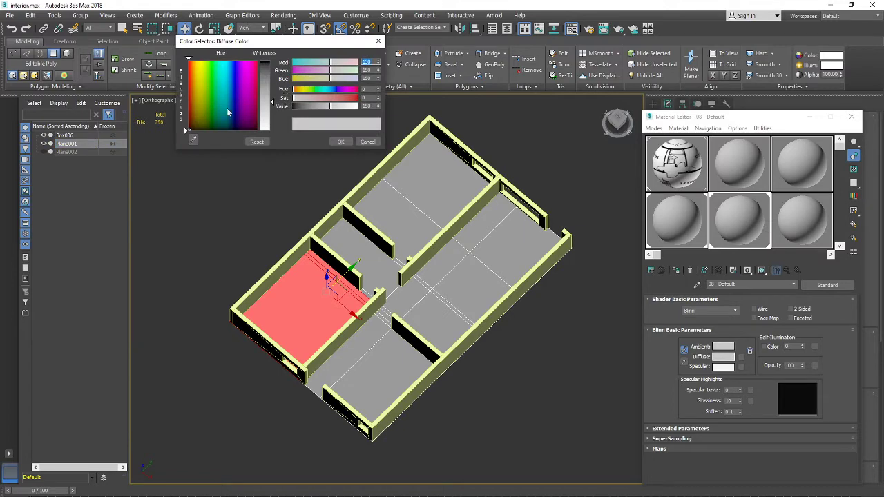
{"action": "left_click_drag", "start_coordinate": [299, 91], "coordinate": [351, 98]}
{"action": "left_click", "coordinate": [340, 141]}
Turn on viewport display of the 08 - Default material
{"action": "scroll", "coordinate": [364, 296], "scroll_direction": "up", "scroll_amount": 5}
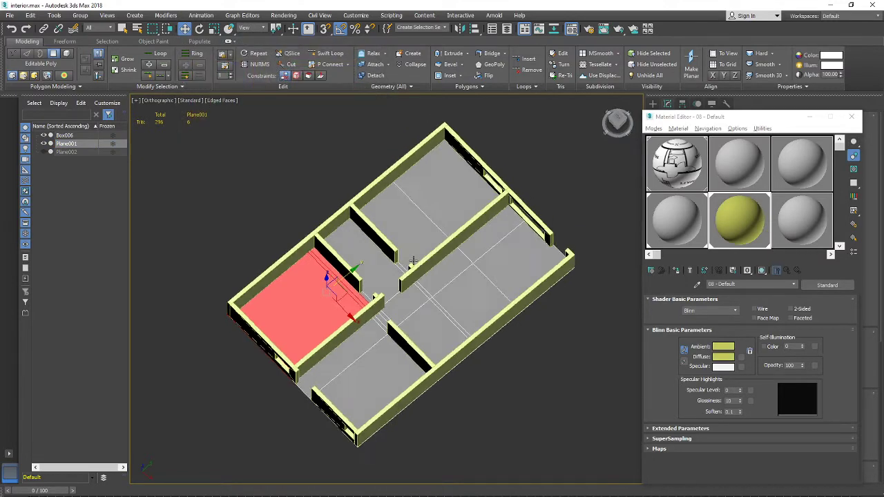
{"action": "left_click", "coordinate": [364, 296]}
{"action": "middle_click_drag", "start_coordinate": [461, 286], "coordinate": [475, 266]}
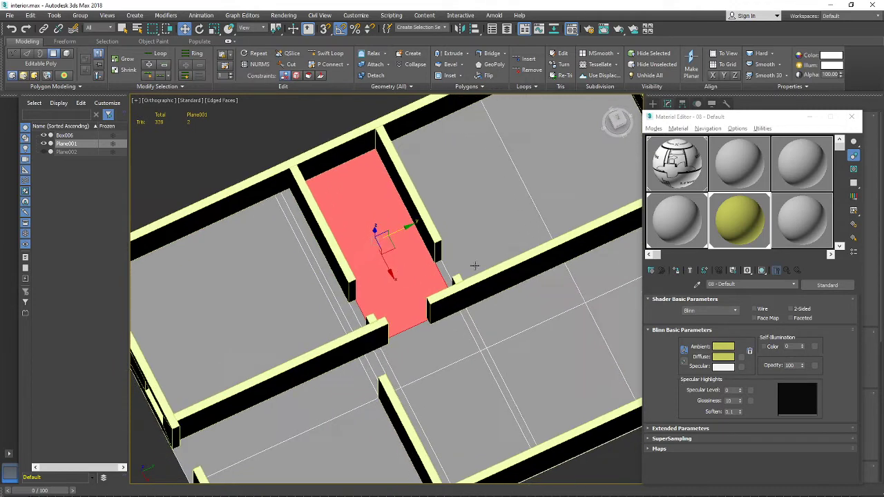
{"action": "left_click", "coordinate": [745, 217]}
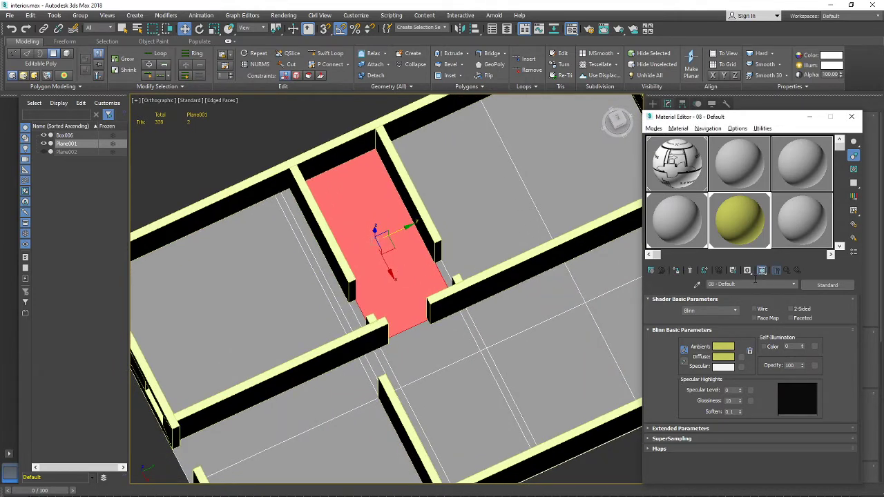
Reselect the three floor polygons of the bedroom above the kitchen and assign the 08 - Default material to them
{"action": "left_click", "coordinate": [291, 269]}
{"action": "left_click", "coordinate": [316, 271], "text": "ctrl"}
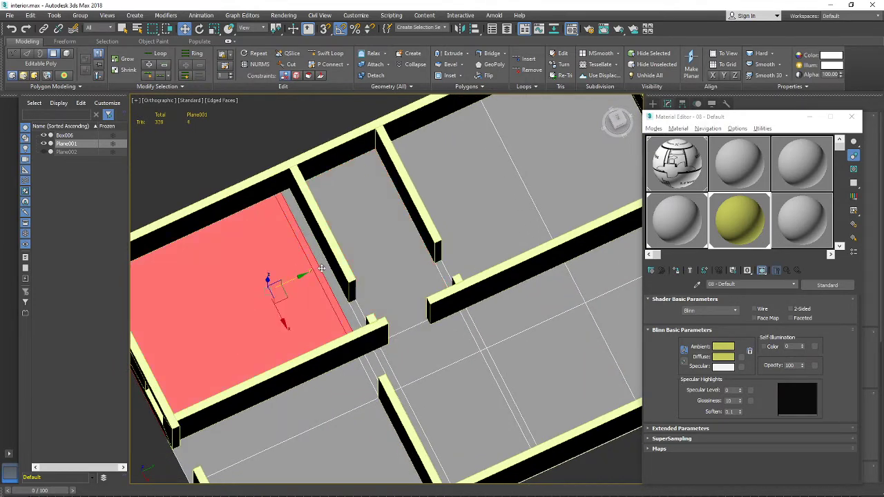
{"action": "left_click", "coordinate": [322, 269], "text": "ctrl"}
{"action": "scroll", "coordinate": [322, 319], "scroll_direction": "down", "scroll_amount": 4}
{"action": "middle_click_drag", "start_coordinate": [330, 325], "coordinate": [359, 271], "text": "alt"}
{"action": "scroll", "coordinate": [345, 279], "scroll_direction": "up", "scroll_amount": 4}
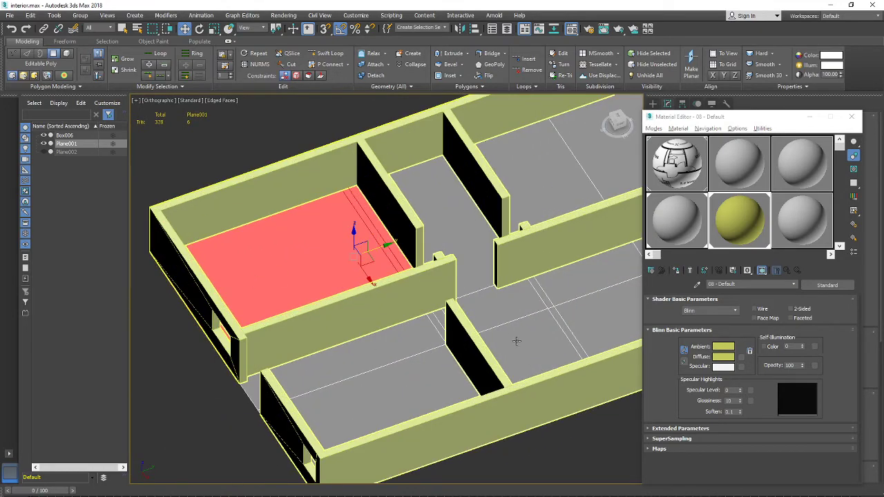
{"action": "scroll", "coordinate": [508, 336], "scroll_direction": "down", "scroll_amount": 4}
{"action": "mouse_move", "coordinate": [515, 323]}
{"action": "middle_mouse_down", "text": "alt"}
{"action": "mouse_move", "coordinate": [508, 351]}
{"action": "mouse_move", "coordinate": [518, 324]}
{"action": "middle_mouse_up", "text": "alt"}
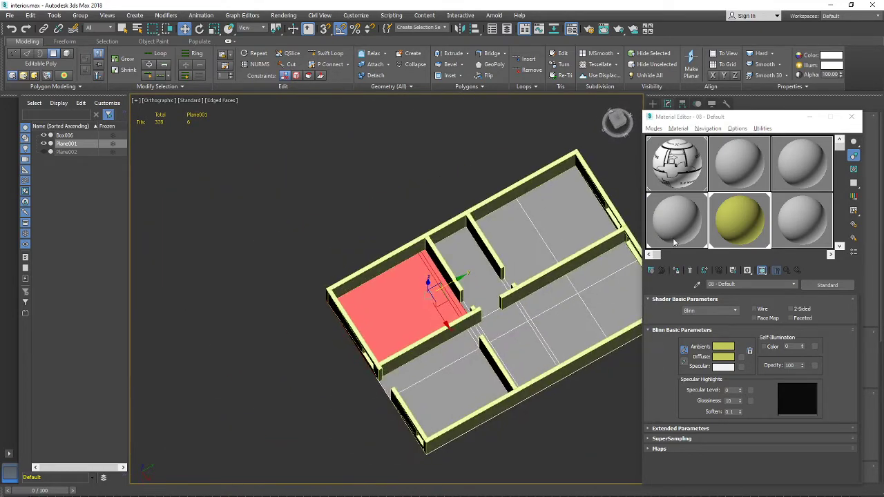
{"action": "scroll", "coordinate": [416, 258], "scroll_direction": "up", "scroll_amount": 3}
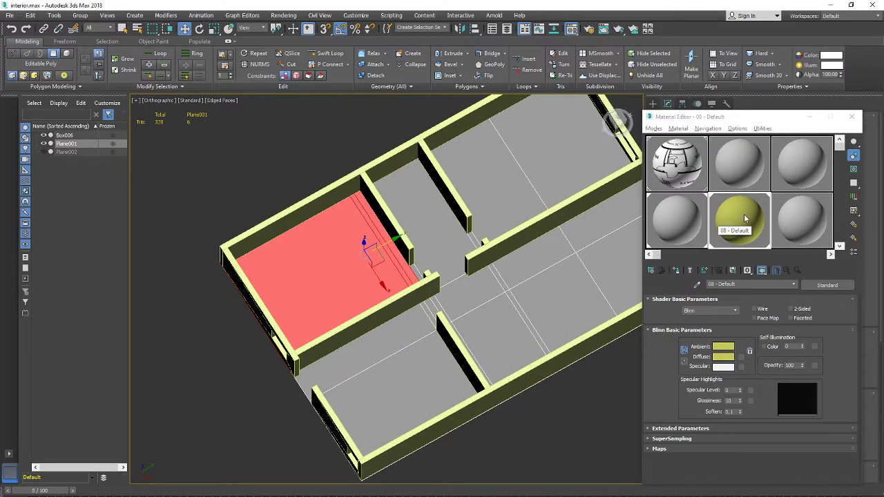
{"action": "left_click_drag", "start_coordinate": [744, 215], "coordinate": [322, 278]}
{"action": "left_click", "coordinate": [221, 101]}
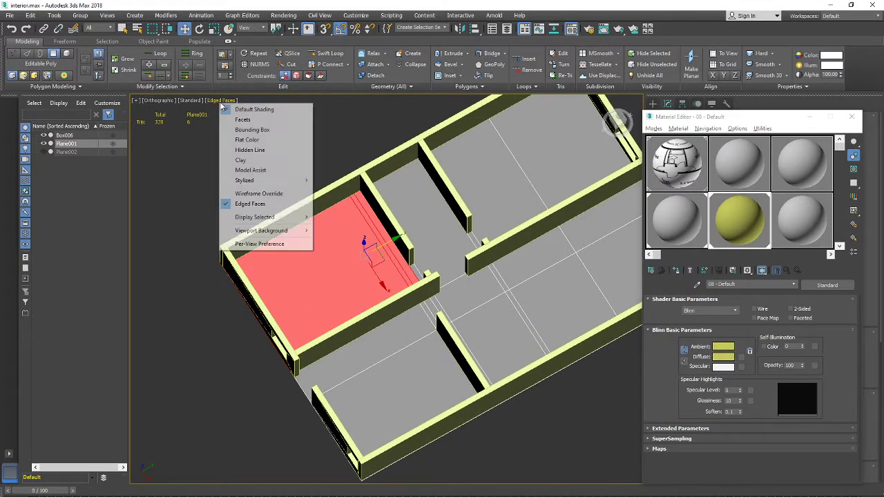
{"action": "left_click", "coordinate": [193, 102]}
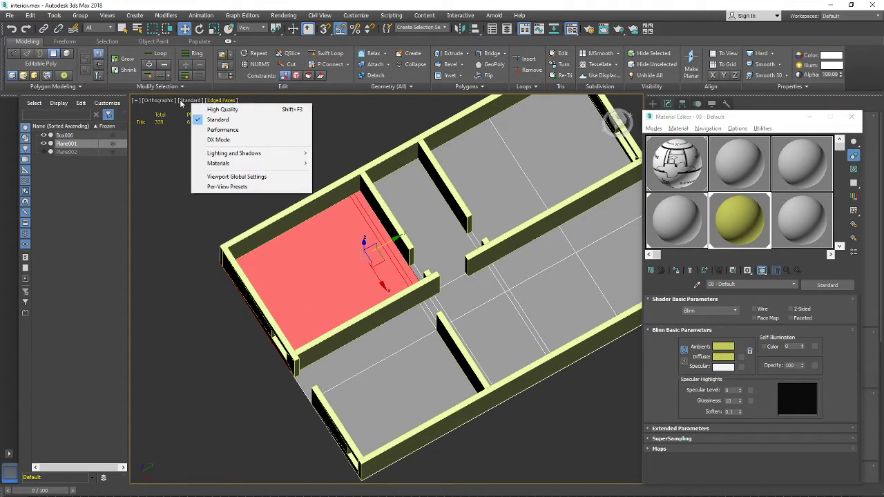
{"action": "left_click", "coordinate": [169, 101]}
{"action": "left_click", "coordinate": [409, 272]}
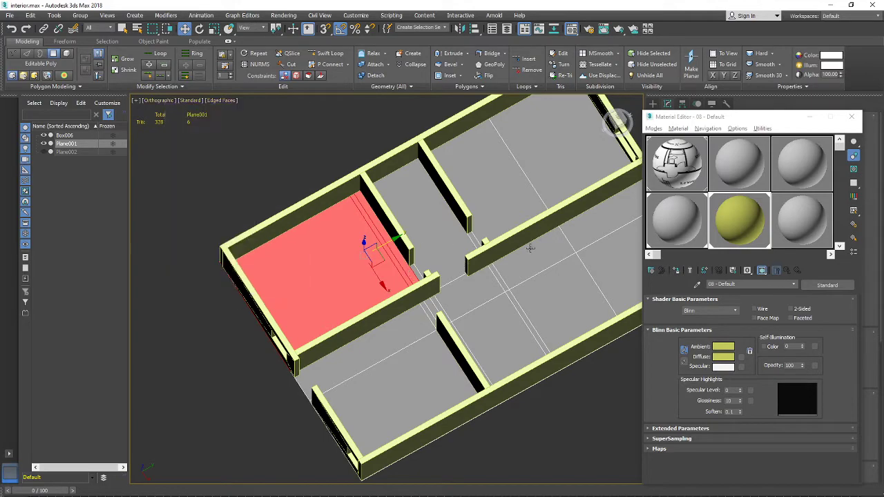
{"action": "mouse_move", "coordinate": [341, 286]}
{"action": "middle_mouse_down", "text": "alt"}
{"action": "mouse_move", "coordinate": [359, 262]}
{"action": "mouse_move", "coordinate": [373, 284]}
{"action": "mouse_move", "coordinate": [360, 301]}
{"action": "mouse_move", "coordinate": [354, 295]}
{"action": "mouse_move", "coordinate": [355, 316]}
{"action": "middle_mouse_up", "text": "alt"}
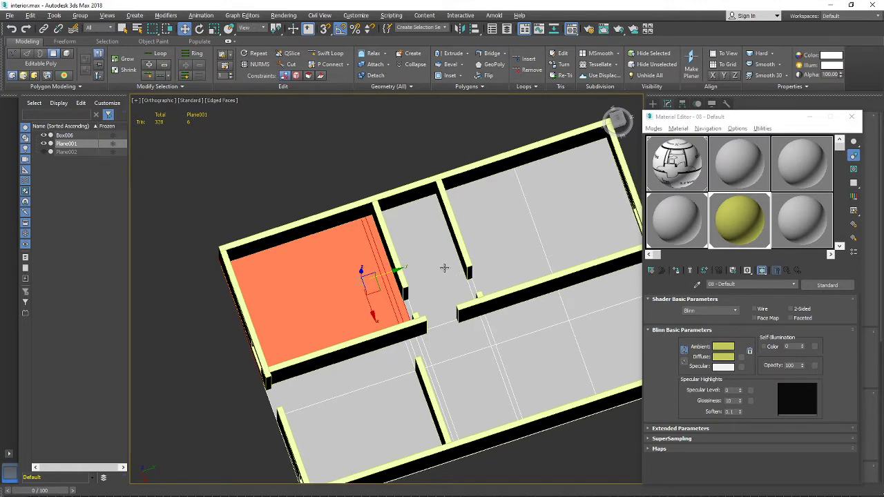
{"action": "middle_click_drag", "start_coordinate": [439, 285], "coordinate": [429, 299]}
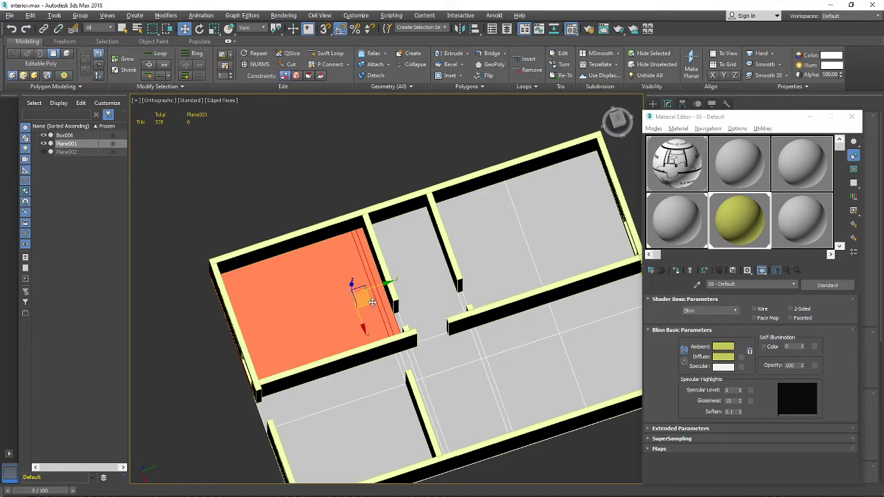
{"action": "middle_click_drag", "start_coordinate": [367, 302], "coordinate": [435, 249], "text": "alt"}
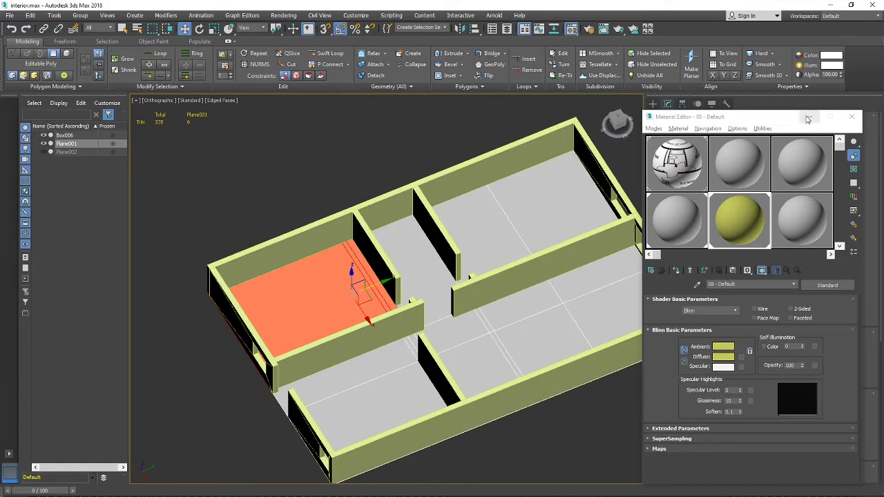
Clear the polygon selection and display the model shaded without edges to check the bedroom floor's material
{"action": "left_click", "coordinate": [366, 144]}
{"action": "mouse_move", "coordinate": [383, 220]}
{"action": "middle_mouse_down"}
{"action": "mouse_move", "coordinate": [360, 215]}
{"action": "mouse_move", "coordinate": [371, 252]}
{"action": "mouse_move", "coordinate": [381, 248]}
{"action": "middle_mouse_up"}
{"action": "key", "text": "F3"}
{"action": "key", "text": "F3"}
{"action": "key", "text": "F4"}
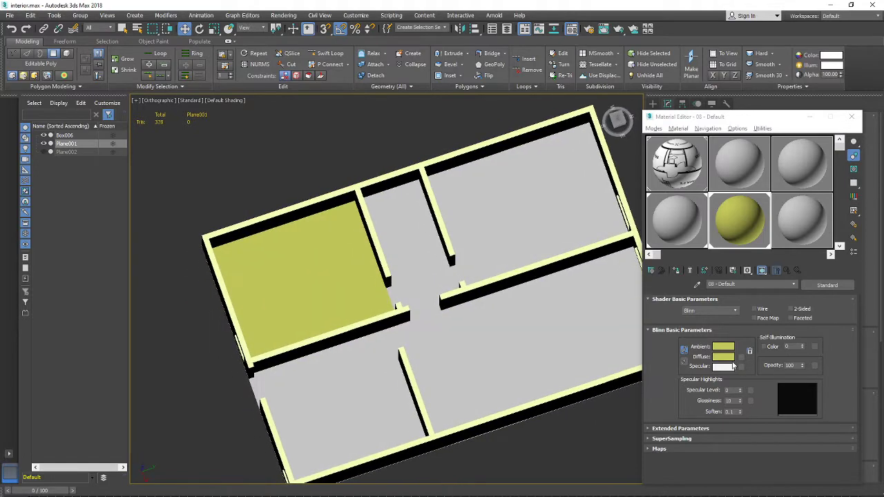
Change the diffuse colour of the 08 - Default material to purple with RGB 59, 38, 150
{"action": "left_click", "coordinate": [724, 356]}
{"action": "left_click", "coordinate": [332, 98]}
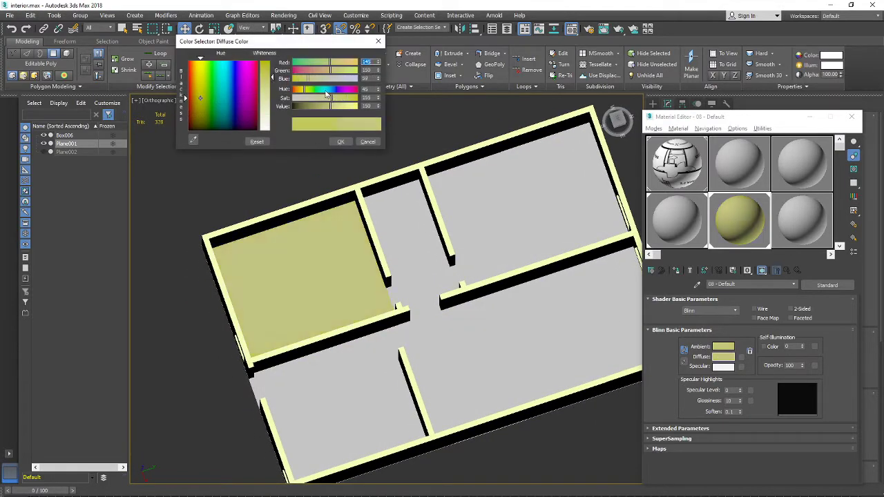
{"action": "left_click", "coordinate": [325, 89]}
{"action": "left_click_drag", "start_coordinate": [321, 71], "coordinate": [301, 70]}
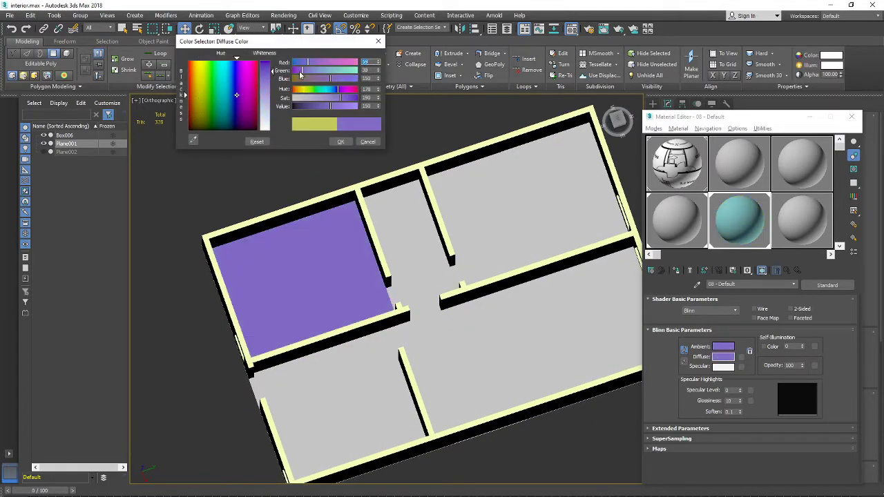
{"action": "left_click", "coordinate": [343, 144]}
Turn the edged faces display back on for the apartment model
{"action": "middle_click_drag", "start_coordinate": [397, 261], "coordinate": [349, 224], "text": "alt"}
{"action": "scroll", "coordinate": [451, 252], "scroll_direction": "down", "scroll_amount": 3}
{"action": "scroll", "coordinate": [427, 283], "scroll_direction": "up", "scroll_amount": 4}
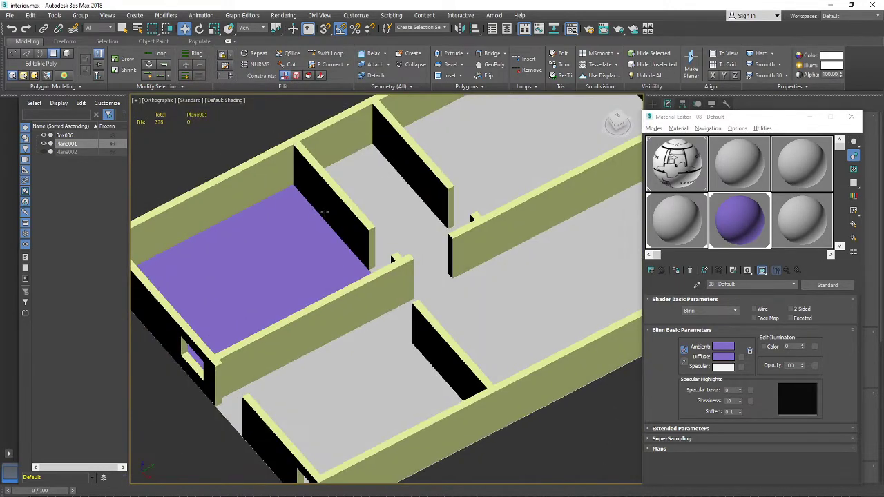
{"action": "key", "text": "F4"}
{"action": "scroll", "coordinate": [418, 241], "scroll_direction": "down", "scroll_amount": 3}
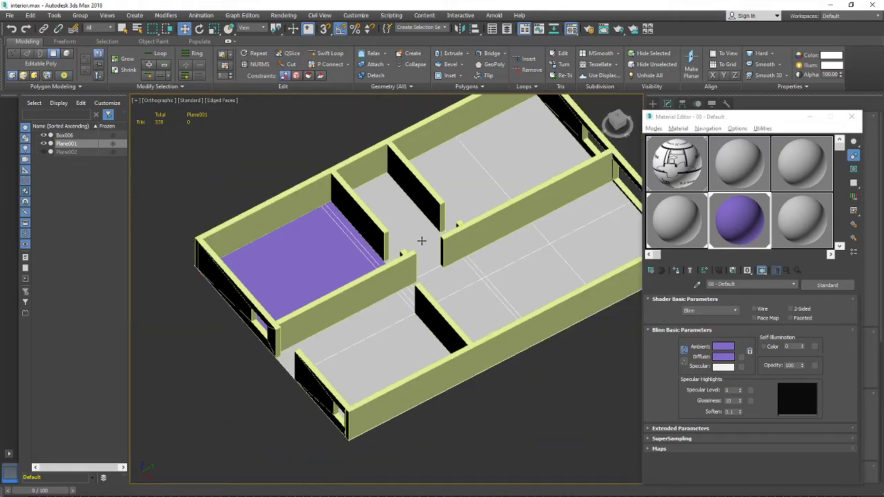
Select the bathroom floor polygon between the two bedrooms and choose the unused 09 - Default material for it
{"action": "mouse_move", "coordinate": [420, 240]}
{"action": "middle_mouse_down", "text": "alt"}
{"action": "mouse_move", "coordinate": [405, 256]}
{"action": "mouse_move", "coordinate": [438, 223]}
{"action": "mouse_move", "coordinate": [458, 233]}
{"action": "mouse_move", "coordinate": [488, 229]}
{"action": "mouse_move", "coordinate": [420, 246]}
{"action": "mouse_move", "coordinate": [430, 241]}
{"action": "middle_mouse_up", "text": "alt"}
{"action": "left_click", "coordinate": [412, 258]}
{"action": "scroll", "coordinate": [421, 246], "scroll_direction": "up", "scroll_amount": 3}
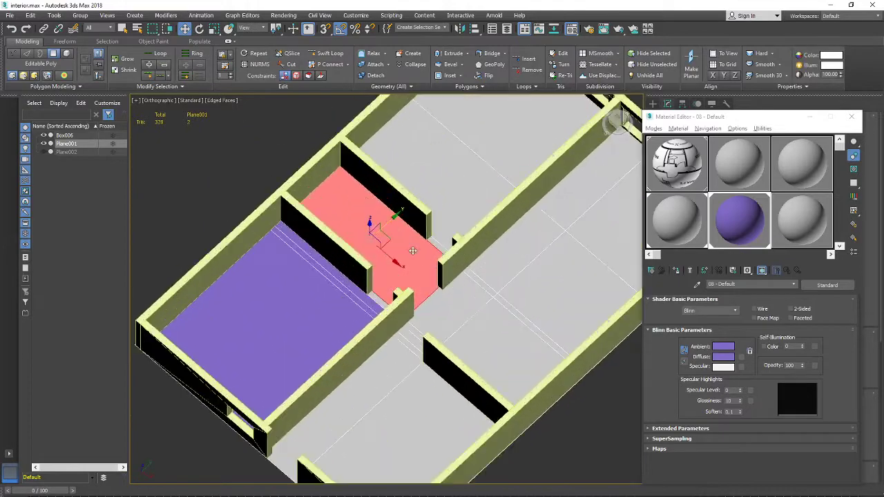
{"action": "middle_click_drag", "start_coordinate": [514, 321], "coordinate": [459, 311], "text": "alt"}
{"action": "middle_click_drag", "start_coordinate": [512, 264], "coordinate": [503, 259], "text": "alt"}
{"action": "left_click", "coordinate": [834, 243]}
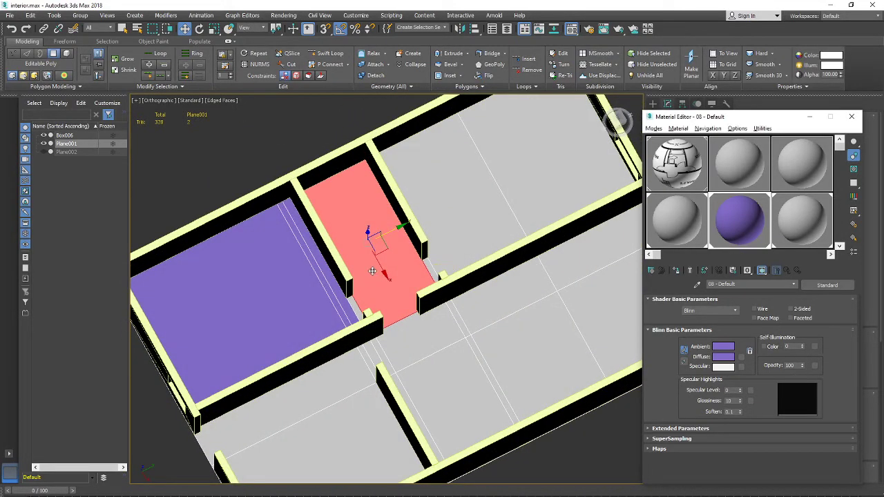
{"action": "left_click", "coordinate": [806, 226]}
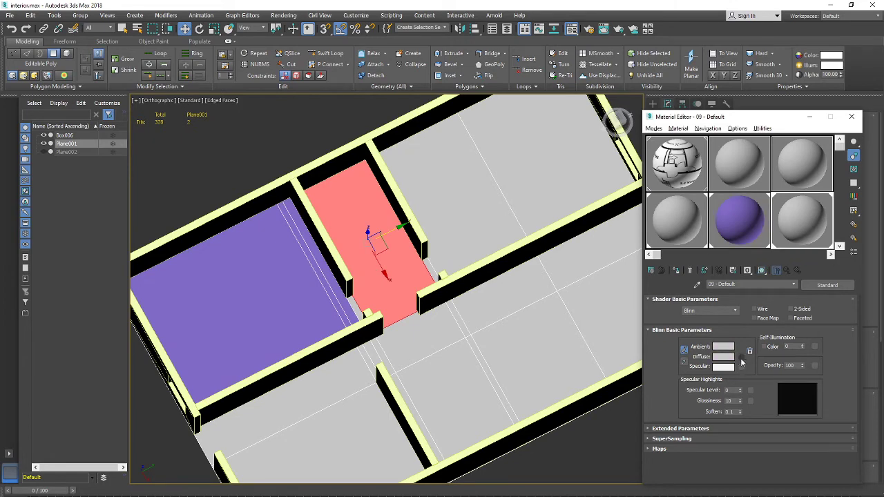
Change the diffuse colour of the 09 - Default material to bright blue with hue 141, saturation 224 and value 236
{"action": "left_click", "coordinate": [722, 356]}
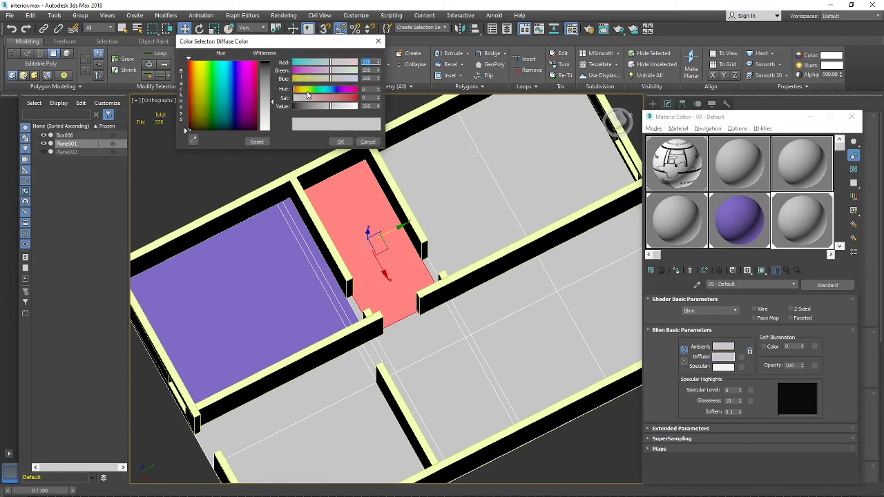
{"action": "left_click_drag", "start_coordinate": [307, 90], "coordinate": [327, 91]}
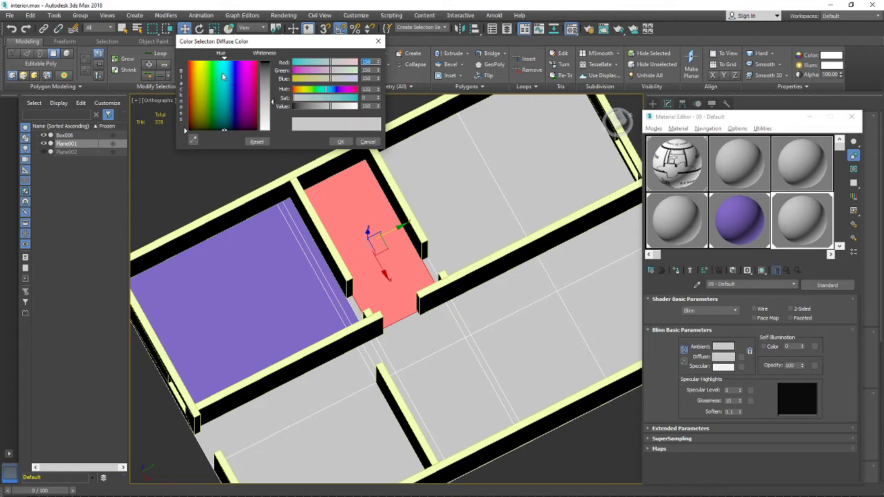
{"action": "left_click_drag", "start_coordinate": [223, 77], "coordinate": [226, 73]}
{"action": "left_click", "coordinate": [351, 98]}
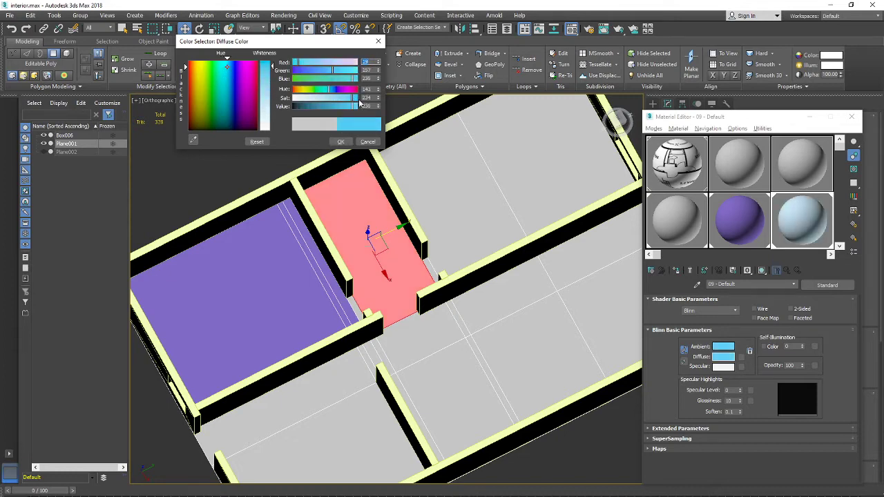
{"action": "left_click", "coordinate": [340, 142]}
Assign the blue 09 - Default material to the selected bathroom floor and clear the polygon selection
{"action": "middle_click_drag", "start_coordinate": [463, 242], "coordinate": [433, 243]}
{"action": "left_click_drag", "start_coordinate": [796, 220], "coordinate": [320, 271]}
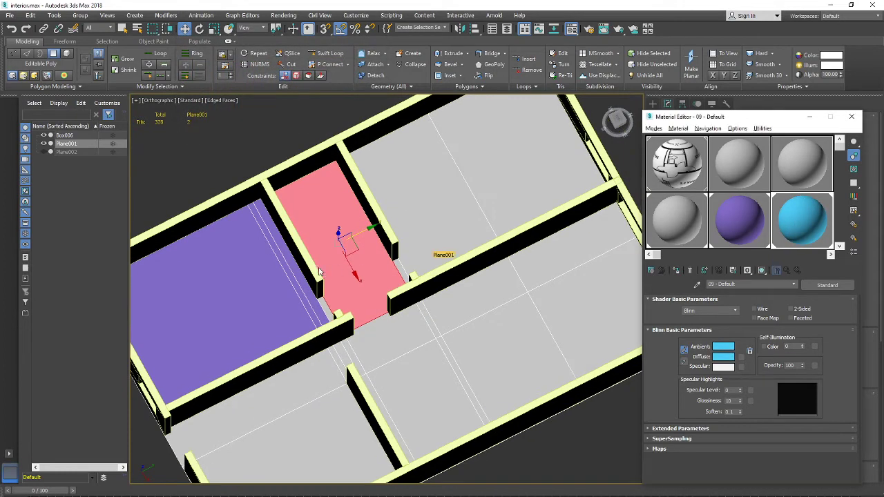
{"action": "left_click", "coordinate": [551, 438]}
Select the two floor polygons of the bedroom above the living room, assign the purple 08 - Default material and deselect them
{"action": "scroll", "coordinate": [515, 393], "scroll_direction": "down", "scroll_amount": 4}
{"action": "middle_click_drag", "start_coordinate": [515, 392], "coordinate": [430, 318], "text": "alt"}
{"action": "scroll", "coordinate": [470, 319], "scroll_direction": "up", "scroll_amount": 4}
{"action": "scroll", "coordinate": [430, 319], "scroll_direction": "up", "scroll_amount": 3}
{"action": "left_click", "coordinate": [441, 274]}
{"action": "left_click", "coordinate": [493, 241], "text": "ctrl"}
{"action": "middle_click_drag", "start_coordinate": [494, 242], "coordinate": [483, 273], "text": "alt"}
{"action": "scroll", "coordinate": [339, 272], "scroll_direction": "down", "scroll_amount": 3}
{"action": "middle_click_drag", "start_coordinate": [345, 290], "coordinate": [410, 273], "text": "alt"}
{"action": "left_click_drag", "start_coordinate": [740, 229], "coordinate": [442, 229]}
{"action": "scroll", "coordinate": [444, 233], "scroll_direction": "down", "scroll_amount": 3}
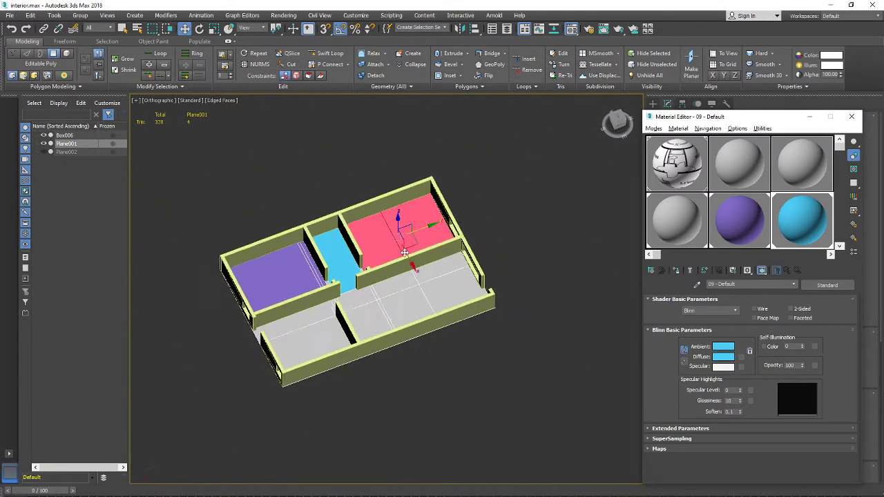
{"action": "middle_click_drag", "start_coordinate": [444, 232], "coordinate": [366, 285], "text": "alt"}
{"action": "left_click", "coordinate": [606, 236]}
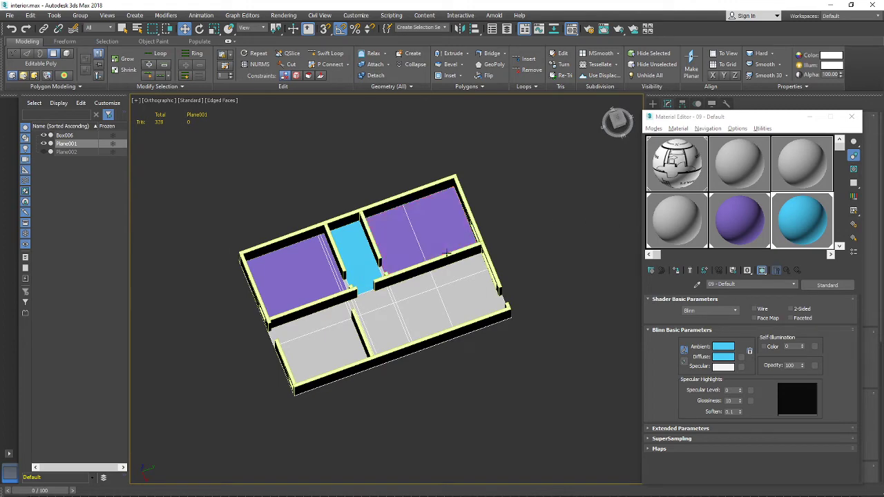
Select the two large floor polygons of the kitchen
{"action": "middle_click_drag", "start_coordinate": [456, 266], "coordinate": [415, 304], "text": "alt"}
{"action": "middle_click_drag", "start_coordinate": [454, 271], "coordinate": [367, 241], "text": "alt"}
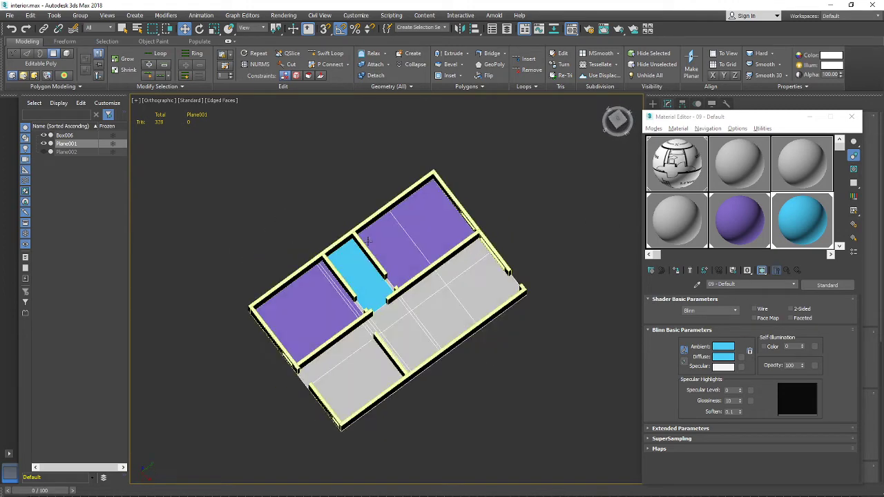
{"action": "middle_click_drag", "start_coordinate": [442, 282], "coordinate": [385, 258], "text": "alt"}
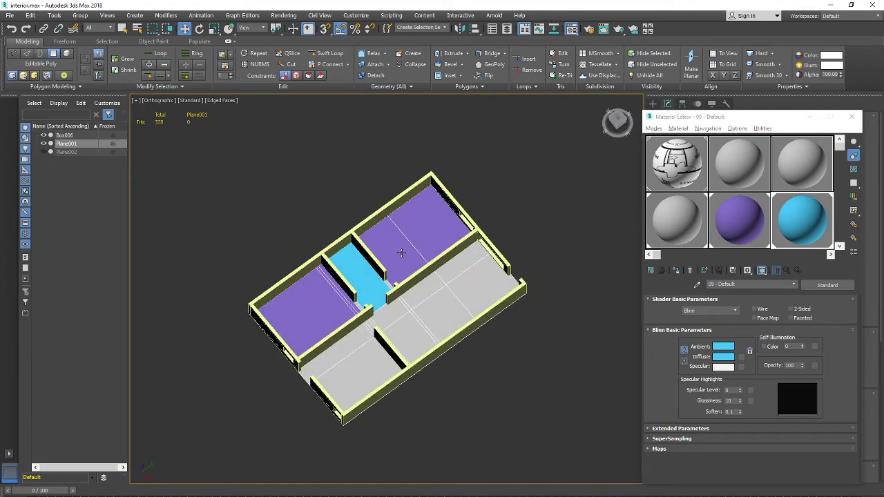
{"action": "middle_click_drag", "start_coordinate": [446, 263], "coordinate": [321, 325], "text": "alt"}
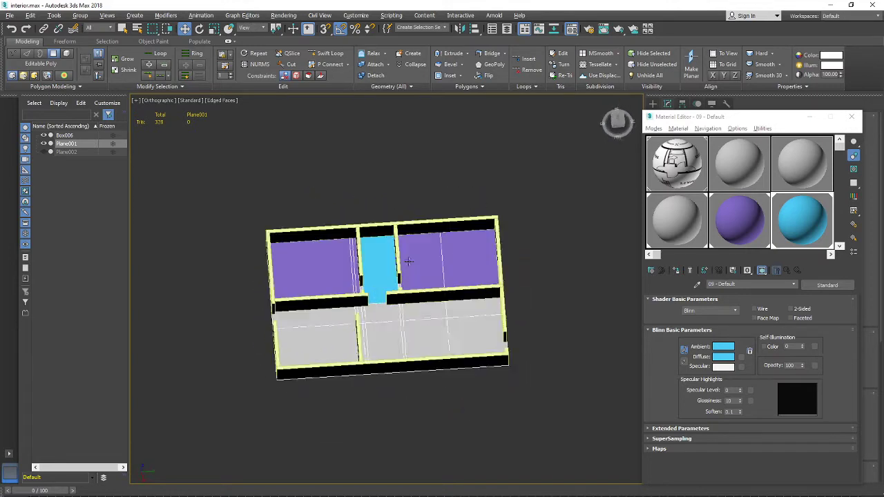
{"action": "left_click", "coordinate": [308, 343]}
{"action": "left_click", "coordinate": [306, 319], "text": "ctrl"}
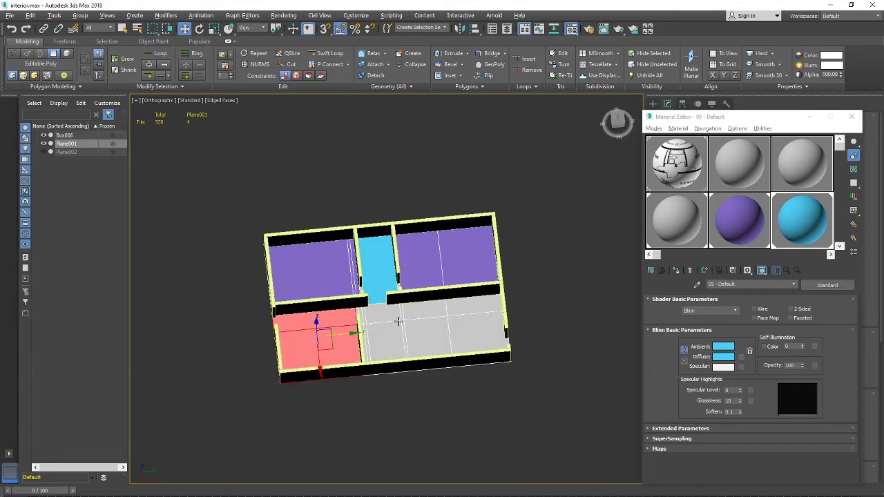
Show the reference plan Plane002 and hide Plane001 to read the room labels
{"action": "mouse_move", "coordinate": [397, 321]}
{"action": "middle_mouse_down", "text": "alt"}
{"action": "mouse_move", "coordinate": [413, 265]}
{"action": "mouse_move", "coordinate": [393, 329]}
{"action": "mouse_move", "coordinate": [410, 327]}
{"action": "middle_mouse_up", "text": "alt"}
{"action": "left_click", "coordinate": [43, 152]}
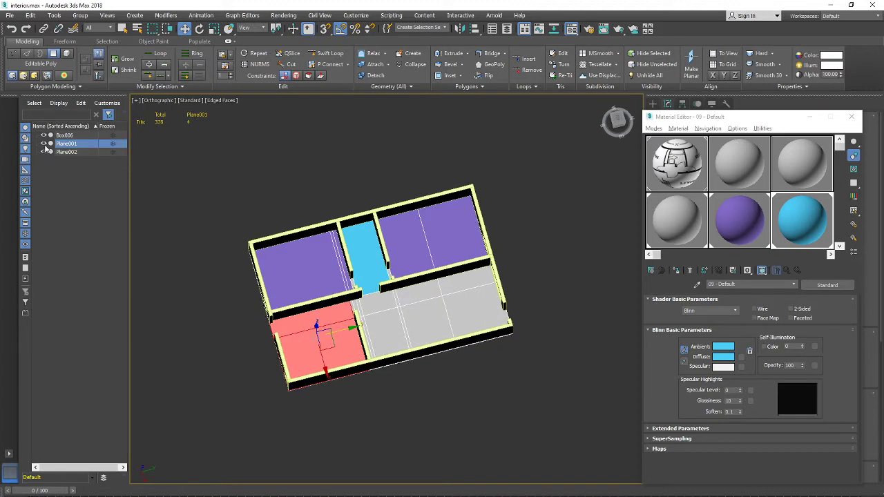
{"action": "scroll", "coordinate": [317, 297], "scroll_direction": "up", "scroll_amount": 3}
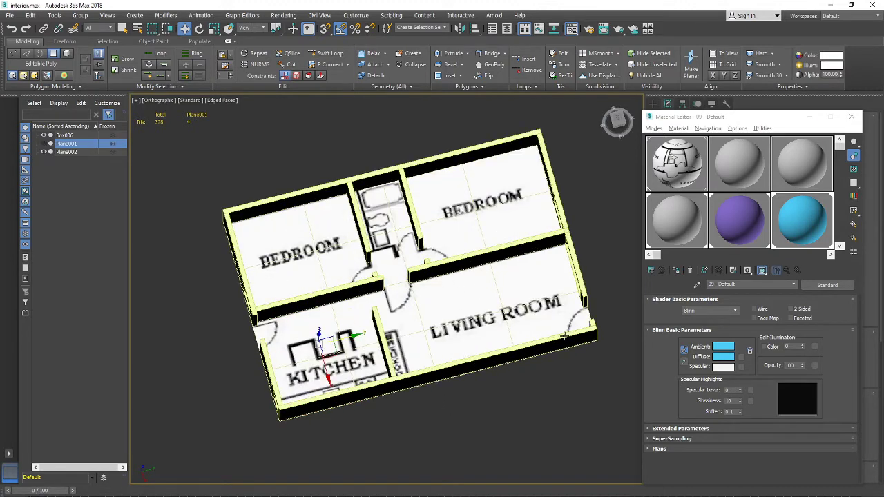
Assign the purple 08 - Default material to the kitchen floor, and display Plane001 again with the reference plan Plane002 hidden
{"action": "left_click_drag", "start_coordinate": [751, 220], "coordinate": [295, 369]}
{"action": "middle_click_drag", "start_coordinate": [356, 353], "coordinate": [381, 298]}
{"action": "left_click", "coordinate": [44, 143]}
{"action": "left_click", "coordinate": [44, 152]}
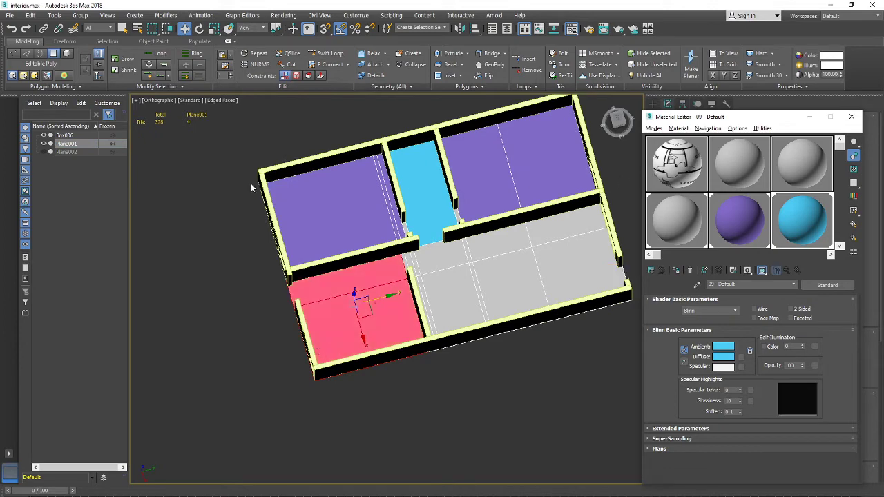
Check Plane002 on its own, undo the last action, and restore the display to Plane001 with Plane002 hidden
{"action": "left_click", "coordinate": [67, 152]}
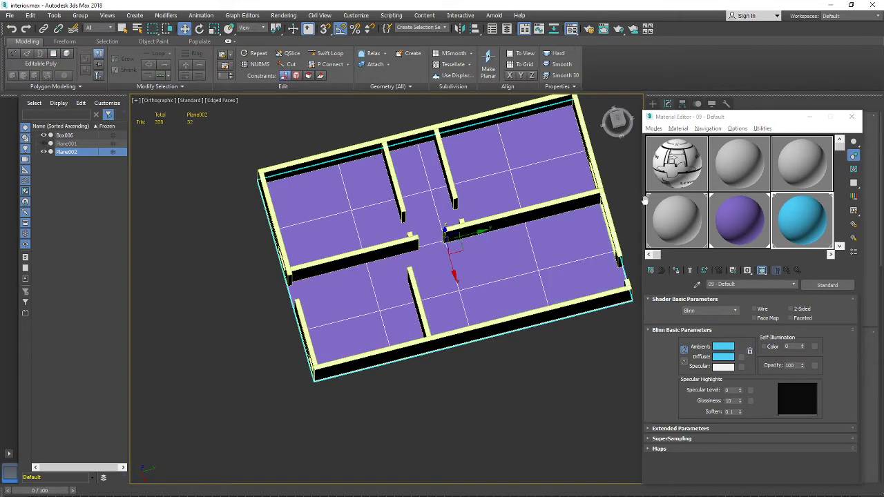
{"action": "key", "text": "ctrl+z"}
{"action": "left_click", "coordinate": [45, 144]}
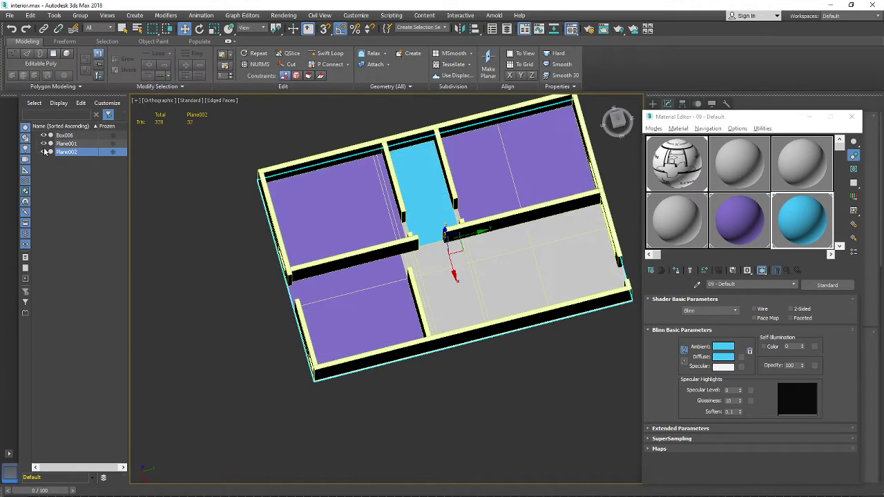
{"action": "left_click", "coordinate": [43, 151]}
{"action": "middle_click_drag", "start_coordinate": [309, 271], "coordinate": [249, 287]}
{"action": "middle_click_drag", "start_coordinate": [543, 276], "coordinate": [525, 281], "text": "alt"}
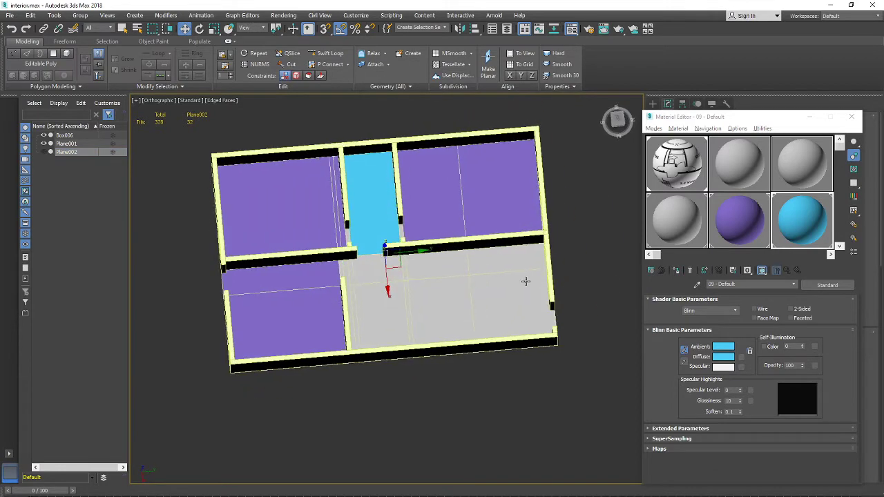
Select all the large and narrow floor polygons of Plane001 that make up the living room
{"action": "left_click", "coordinate": [423, 283]}
{"action": "key", "text": "4"}
{"action": "left_click_drag", "start_coordinate": [839, 147], "coordinate": [841, 194]}
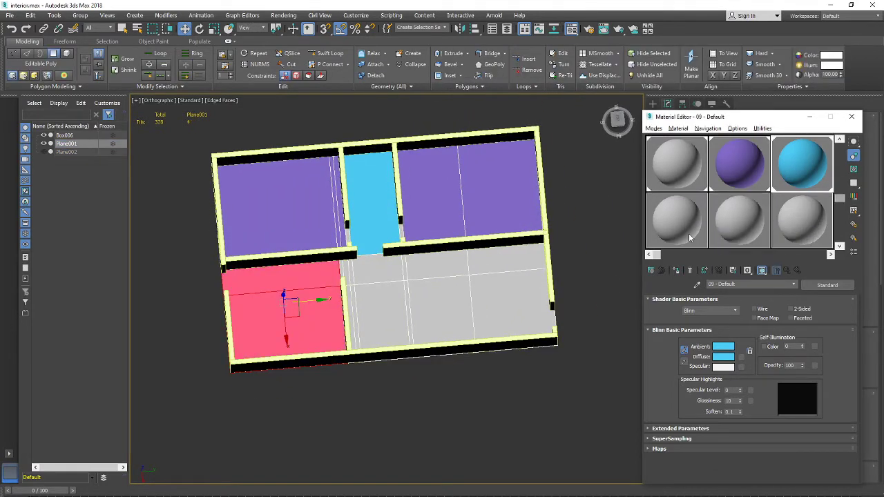
{"action": "left_click", "coordinate": [406, 279]}
{"action": "left_click", "coordinate": [377, 305]}
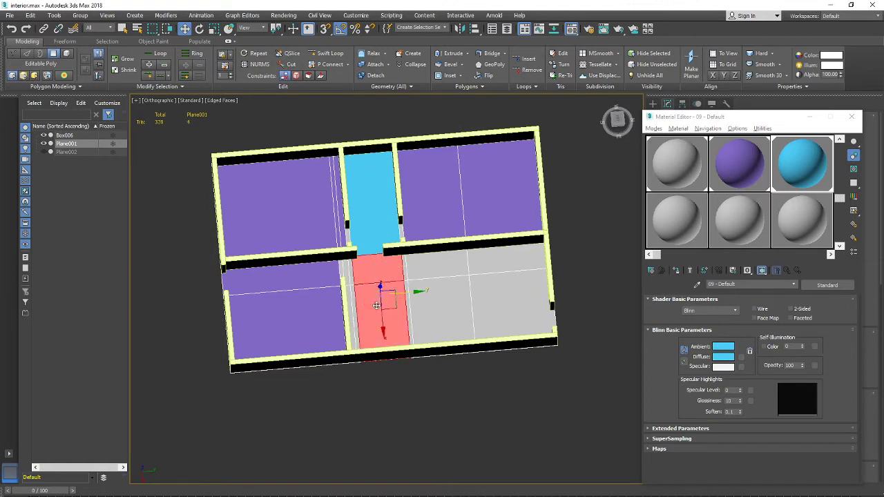
{"action": "left_click", "coordinate": [350, 301], "text": "ctrl"}
{"action": "left_click", "coordinate": [346, 280], "text": "ctrl"}
{"action": "left_click", "coordinate": [350, 277], "text": "ctrl"}
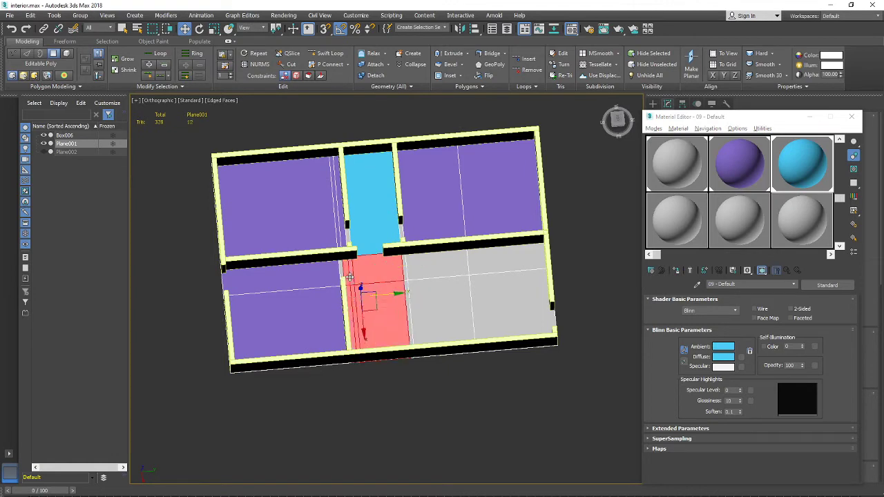
{"action": "left_click", "coordinate": [422, 271], "text": "ctrl"}
{"action": "left_click", "coordinate": [432, 295], "text": "ctrl"}
{"action": "left_click", "coordinate": [408, 294], "text": "ctrl"}
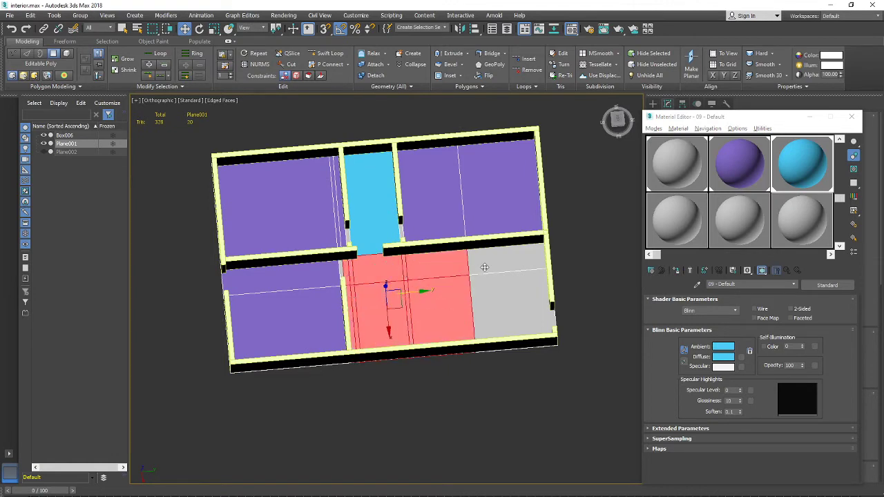
{"action": "left_click", "coordinate": [495, 295], "text": "ctrl"}
{"action": "middle_click_drag", "start_coordinate": [535, 328], "coordinate": [571, 324], "text": "alt"}
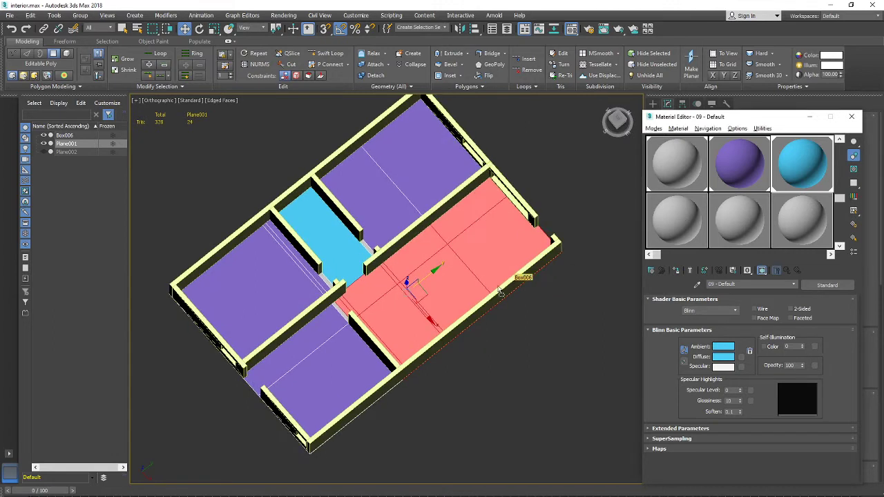
Choose the 13 - Default material and set its diffuse colour to light blue with RGB 58, 150, 203
{"action": "left_click", "coordinate": [678, 216]}
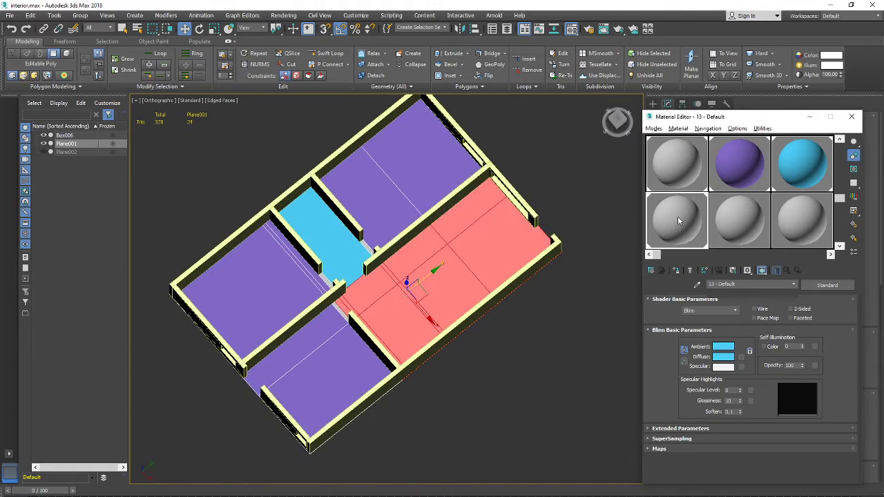
{"action": "left_click", "coordinate": [723, 357]}
{"action": "left_click_drag", "start_coordinate": [306, 96], "coordinate": [317, 116]}
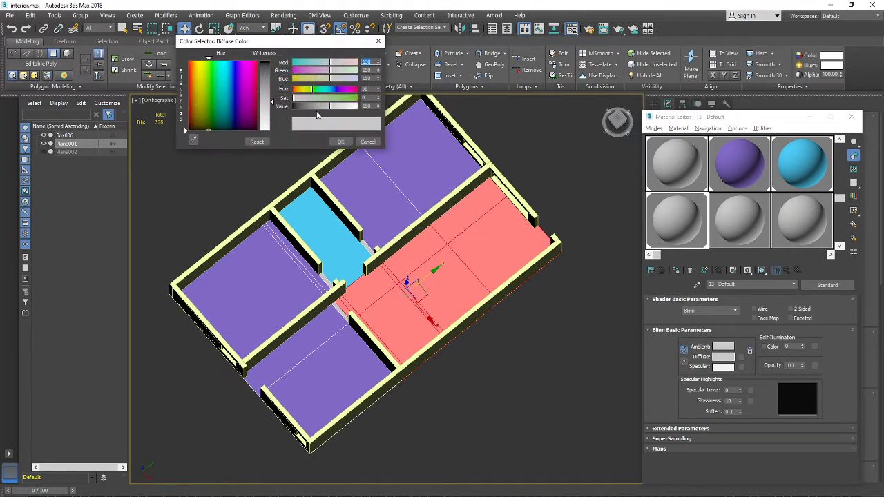
{"action": "left_click", "coordinate": [347, 98]}
{"action": "left_click", "coordinate": [343, 78]}
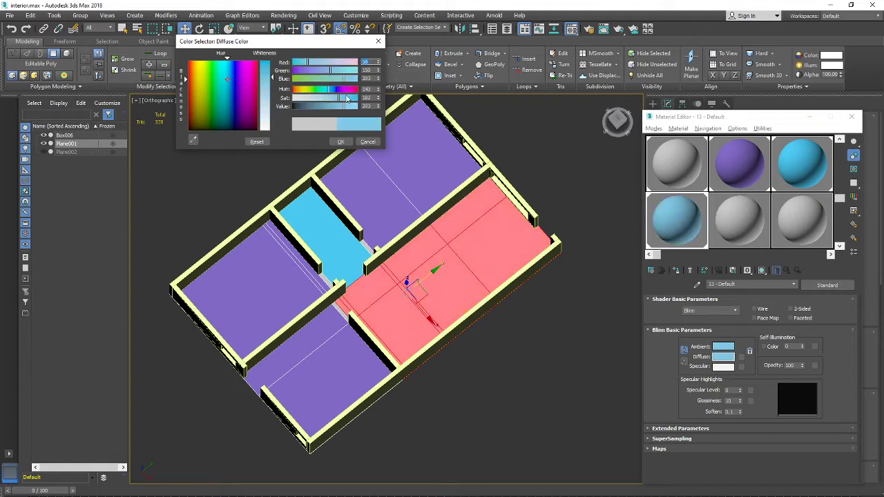
{"action": "left_click", "coordinate": [341, 141]}
Assign the 13 - Default material to the living room floor and clear the selection to check the colour
{"action": "middle_click_drag", "start_coordinate": [442, 265], "coordinate": [416, 261]}
{"action": "left_click", "coordinate": [510, 311]}
{"action": "scroll", "coordinate": [509, 307], "scroll_direction": "down", "scroll_amount": 5}
{"action": "middle_click_drag", "start_coordinate": [510, 307], "coordinate": [486, 305]}
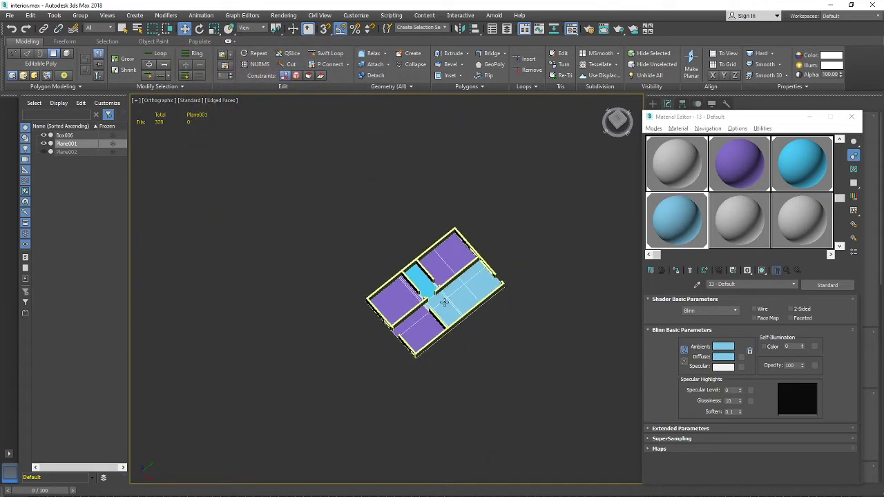
Restore the living room polygon selection and change the diffuse colour of 13 - Default to green with RGB 25, 195, 85
{"action": "scroll", "coordinate": [443, 302], "scroll_direction": "up", "scroll_amount": 5}
{"action": "key", "text": "ctrl+z"}
{"action": "left_click", "coordinate": [723, 356]}
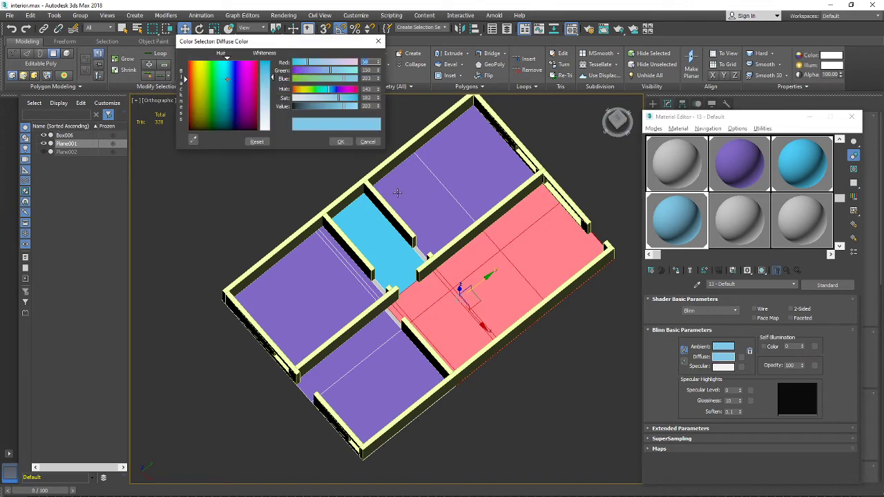
{"action": "left_click_drag", "start_coordinate": [210, 88], "coordinate": [266, 68]}
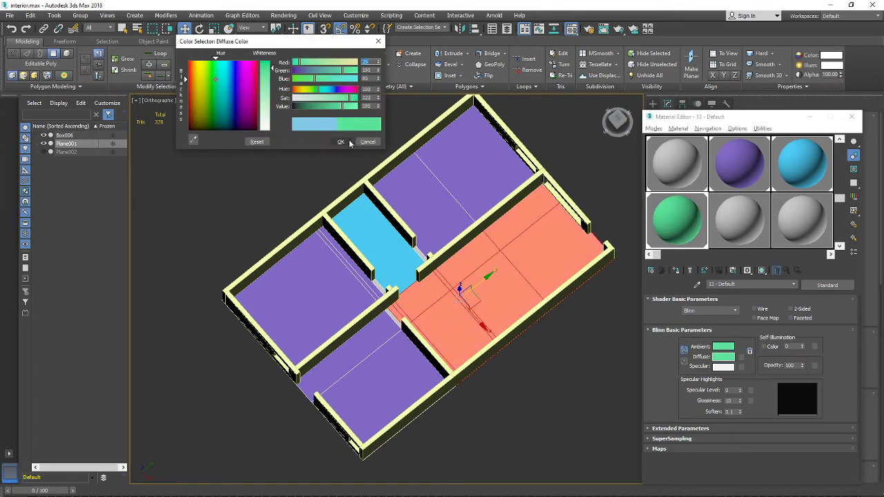
{"action": "left_click", "coordinate": [346, 141]}
{"action": "middle_click_drag", "start_coordinate": [493, 322], "coordinate": [432, 309]}
Clear the polygon selection and display the model shaded without edges to check the coloured room floors
{"action": "left_click", "coordinate": [496, 366]}
{"action": "scroll", "coordinate": [496, 363], "scroll_direction": "down", "scroll_amount": 1}
{"action": "mouse_move", "coordinate": [497, 363]}
{"action": "middle_mouse_down", "text": "alt"}
{"action": "mouse_move", "coordinate": [444, 327]}
{"action": "mouse_move", "coordinate": [468, 321]}
{"action": "middle_mouse_up", "text": "alt"}
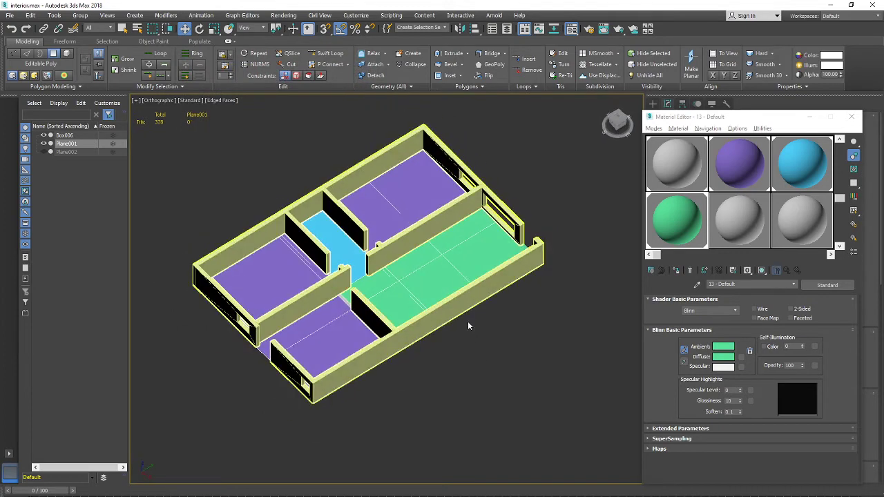
{"action": "key", "text": "F4"}
{"action": "scroll", "coordinate": [496, 288], "scroll_direction": "down", "scroll_amount": 3}
{"action": "middle_click_drag", "start_coordinate": [495, 288], "coordinate": [412, 287], "text": "alt"}
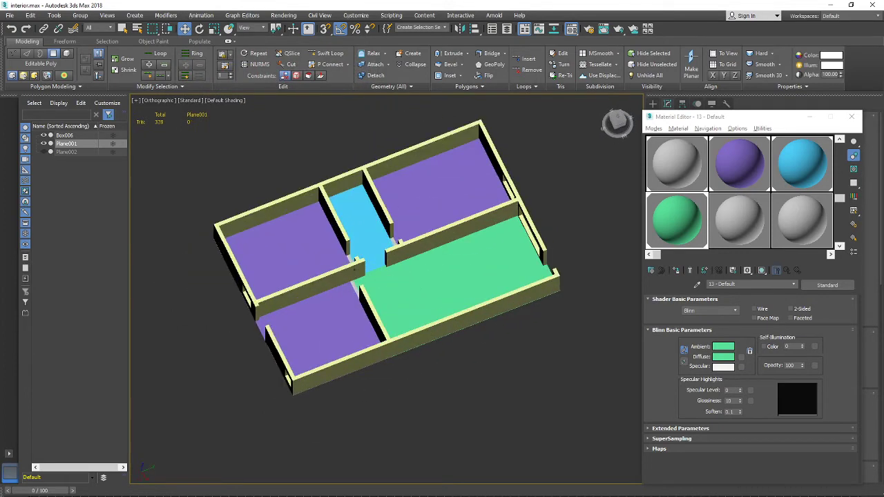
Hide the unselected walls object so only the floor plane is displayed, and minimise the Material Editor
{"action": "right_click", "coordinate": [412, 287]}
{"action": "left_click", "coordinate": [444, 248]}
{"action": "middle_click_drag", "start_coordinate": [470, 285], "coordinate": [493, 275], "text": "alt"}
{"action": "left_click", "coordinate": [811, 117]}
Display the floor plane with its edges visible and enter vertex editing around the outer edge of the purple entrance room
{"action": "key", "text": "F4"}
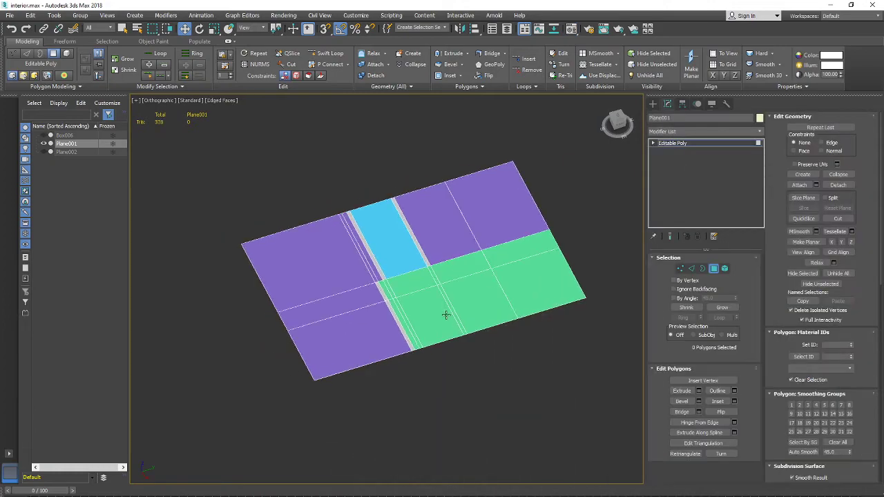
{"action": "mouse_move", "coordinate": [435, 314]}
{"action": "middle_mouse_down", "text": "alt"}
{"action": "mouse_move", "coordinate": [400, 325]}
{"action": "mouse_move", "coordinate": [423, 340]}
{"action": "mouse_move", "coordinate": [392, 269]}
{"action": "mouse_move", "coordinate": [451, 270]}
{"action": "mouse_move", "coordinate": [398, 326]}
{"action": "mouse_move", "coordinate": [404, 305]}
{"action": "mouse_move", "coordinate": [436, 311]}
{"action": "middle_mouse_up", "text": "alt"}
{"action": "scroll", "coordinate": [412, 316], "scroll_direction": "up", "scroll_amount": 3}
{"action": "left_click", "coordinate": [681, 268]}
{"action": "scroll", "coordinate": [314, 356], "scroll_direction": "up", "scroll_amount": 3}
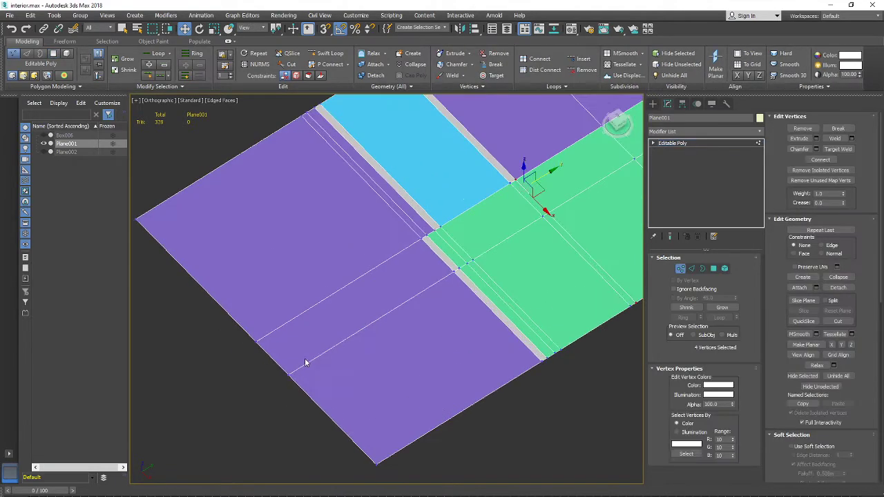
{"action": "scroll", "coordinate": [307, 371], "scroll_direction": "down", "scroll_amount": 1}
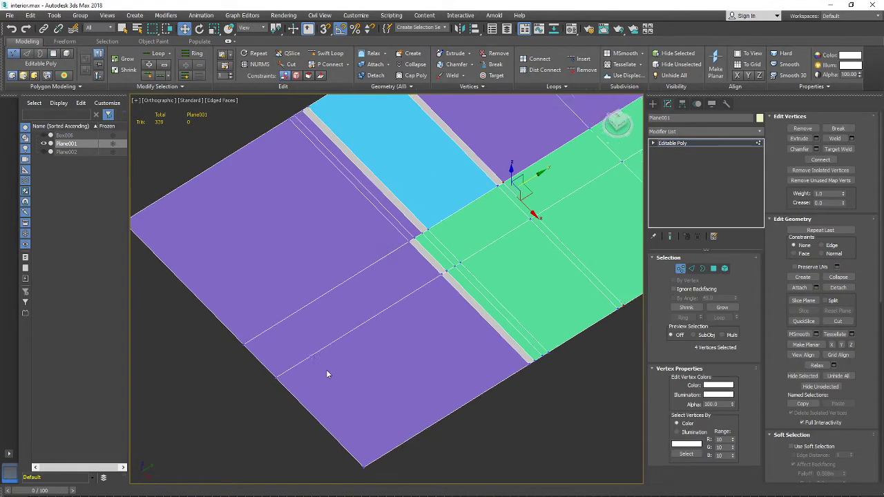
{"action": "left_click", "coordinate": [44, 136]}
{"action": "left_click", "coordinate": [44, 135]}
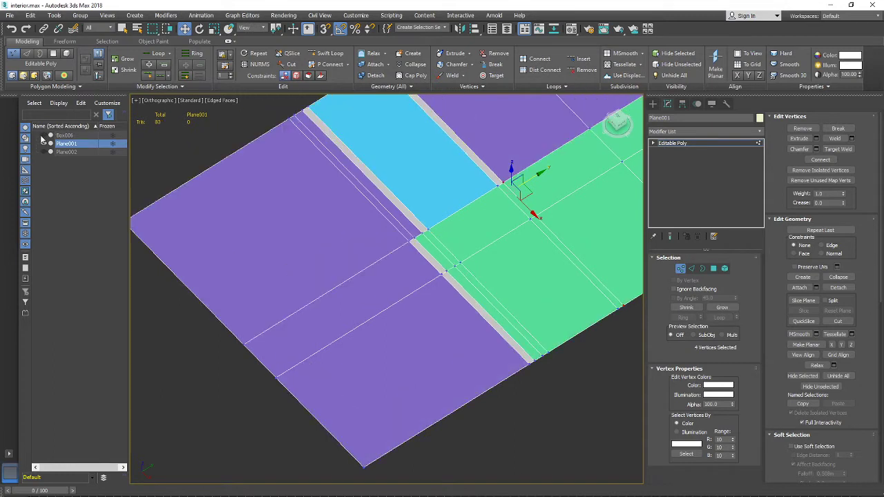
Target weld the entrance room's outer-edge vertex onto the neighbouring vertex at the end of the middle wall line
{"action": "left_click", "coordinate": [274, 378]}
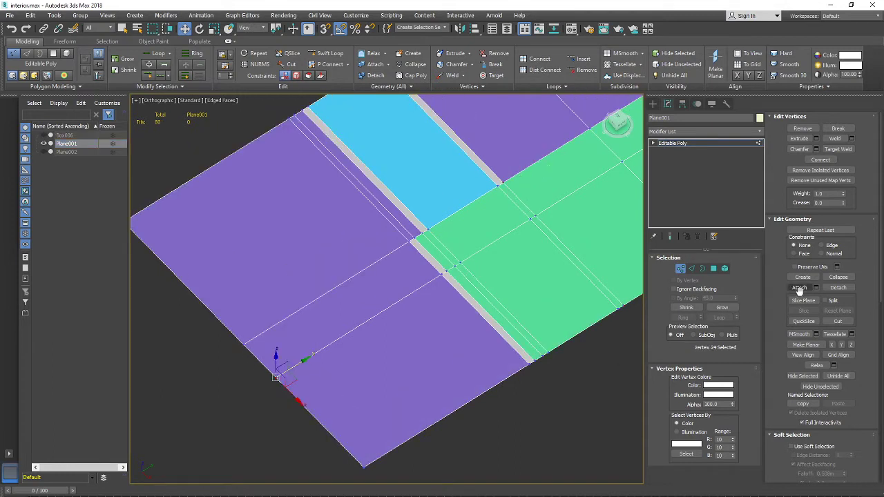
{"action": "left_click", "coordinate": [837, 149]}
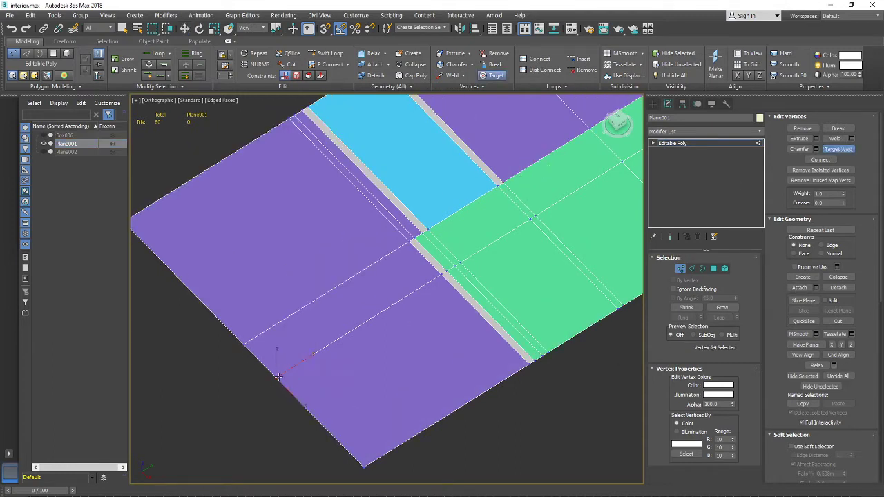
{"action": "left_click", "coordinate": [252, 355]}
{"action": "key", "text": "F3"}
{"action": "key", "text": "F3"}
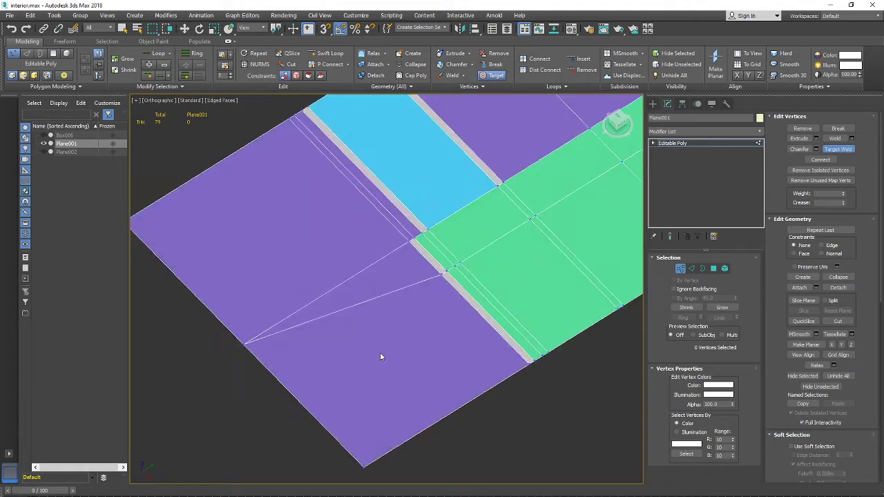
Unhide the walls object and display the plan from above in wireframe to compare the welded edges with the walls
{"action": "key", "text": "F4"}
{"action": "key", "text": "F3"}
{"action": "key", "text": "F3"}
{"action": "left_click", "coordinate": [43, 135]}
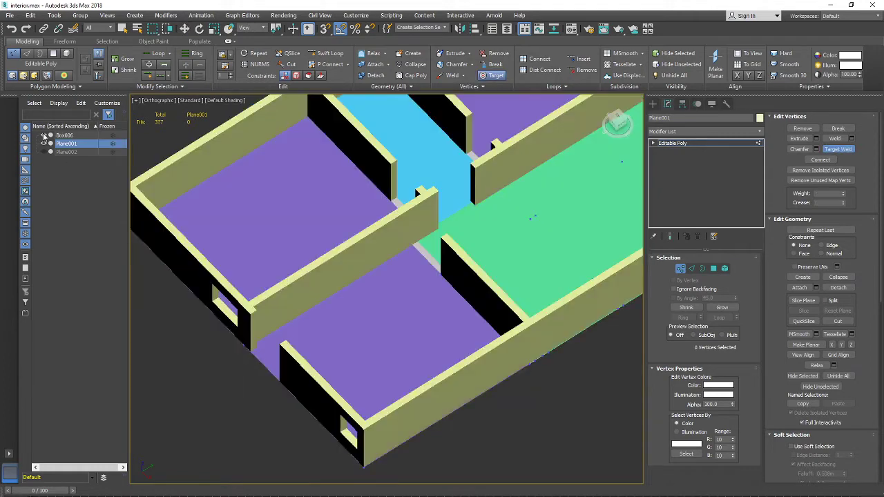
{"action": "key", "text": "F3"}
{"action": "key", "text": "F3"}
{"action": "key", "text": "F3"}
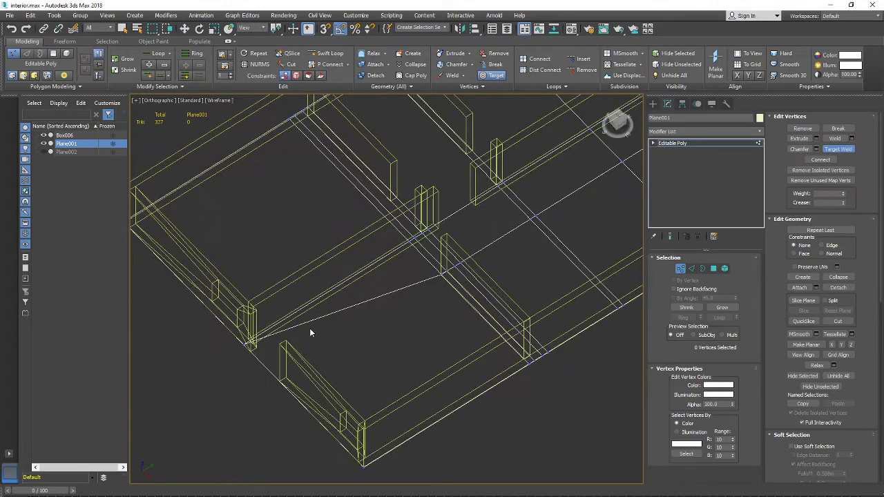
{"action": "key", "text": "F3"}
{"action": "key", "text": "F4"}
{"action": "scroll", "coordinate": [252, 345], "scroll_direction": "down", "scroll_amount": 2}
{"action": "middle_click_drag", "start_coordinate": [276, 339], "coordinate": [240, 365], "text": "alt"}
{"action": "middle_click_drag", "start_coordinate": [241, 365], "coordinate": [336, 403]}
{"action": "key", "text": "F3"}
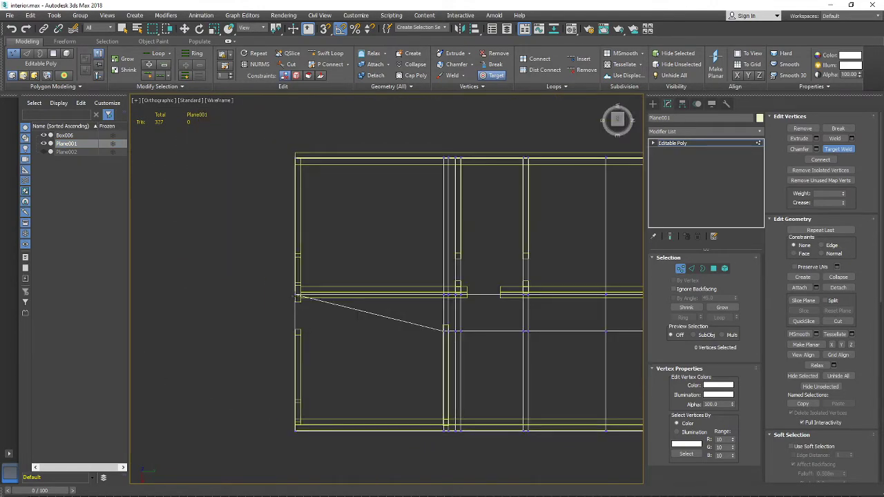
Try to target weld the outer vertex of the middle wall line onto the upper purple room's outer corner
{"action": "left_click", "coordinate": [302, 159]}
{"action": "key", "text": "F3"}
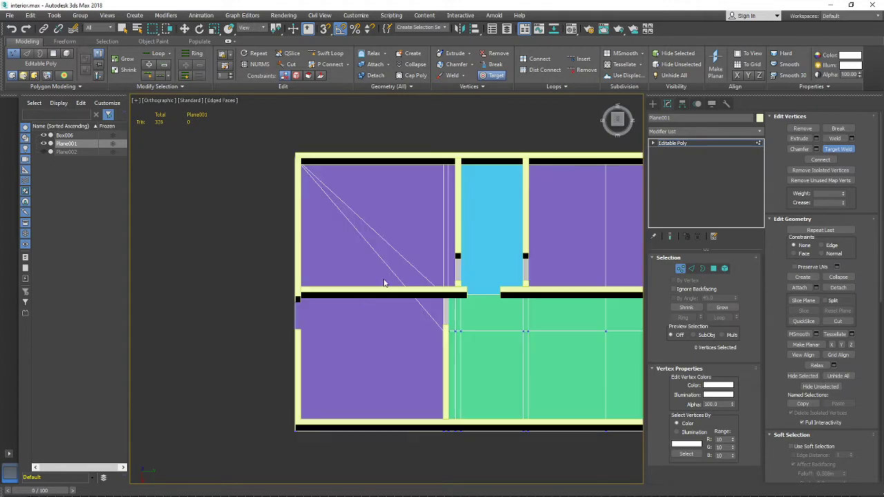
{"action": "key", "text": "F3"}
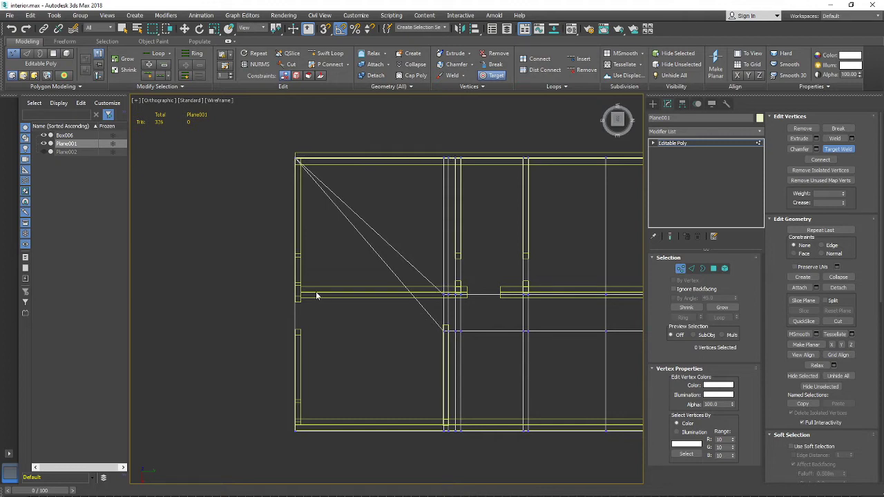
{"action": "key", "text": "F3"}
{"action": "key", "text": "ctrl+z"}
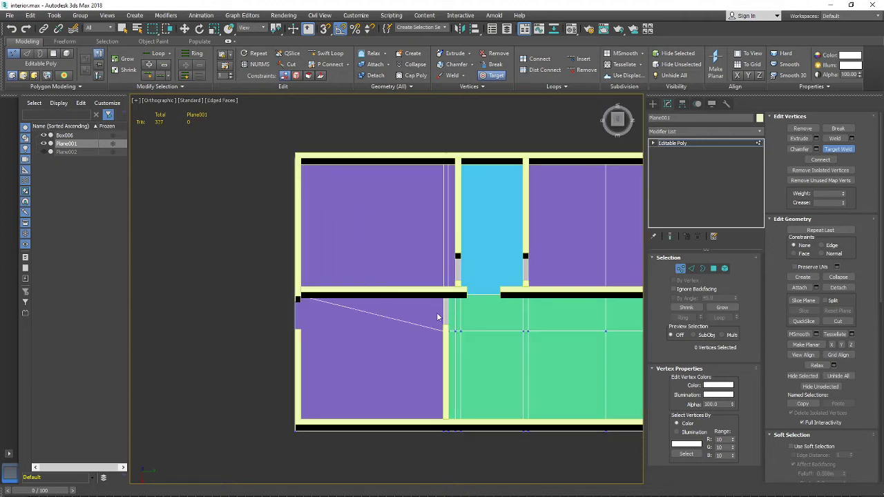
Target weld the two spare vertices just inside the green living room onto the vertex at the end of the lower partition wall
{"action": "middle_click_drag", "start_coordinate": [456, 323], "coordinate": [341, 309]}
{"action": "key", "text": "F3"}
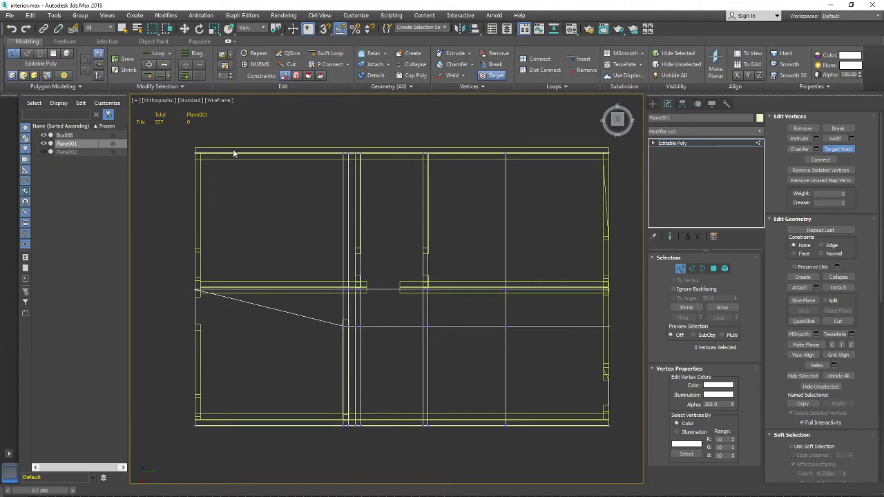
{"action": "key", "text": "F3"}
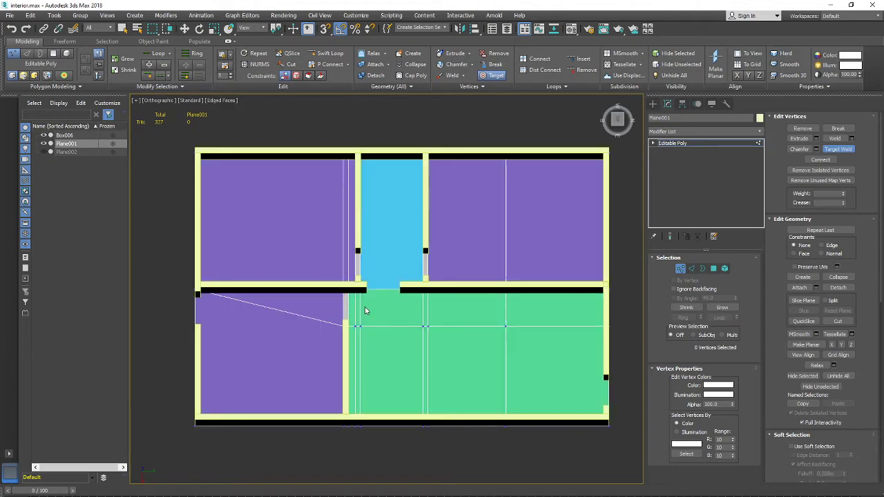
{"action": "mouse_move", "coordinate": [365, 310]}
{"action": "middle_mouse_down", "text": "alt"}
{"action": "mouse_move", "coordinate": [409, 283]}
{"action": "mouse_move", "coordinate": [418, 293]}
{"action": "middle_mouse_up", "text": "alt"}
{"action": "scroll", "coordinate": [384, 314], "scroll_direction": "up", "scroll_amount": 5}
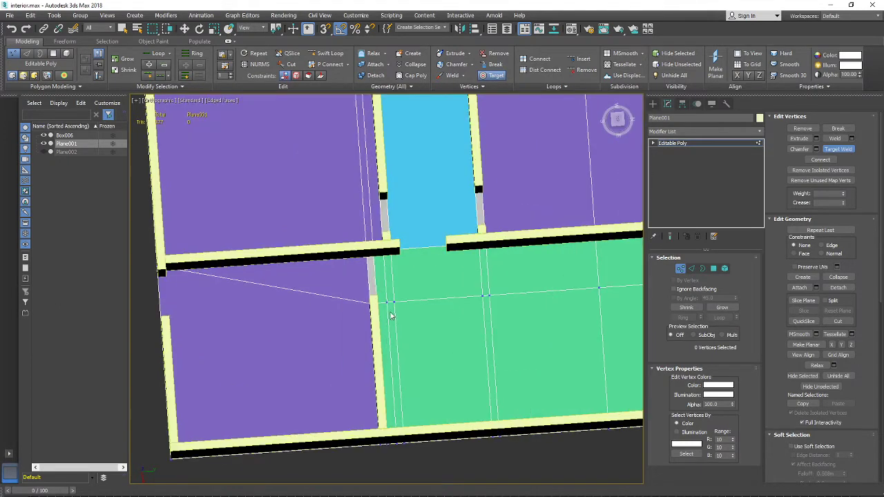
{"action": "key", "text": "F3"}
{"action": "left_click", "coordinate": [386, 302]}
{"action": "left_click", "coordinate": [378, 303]}
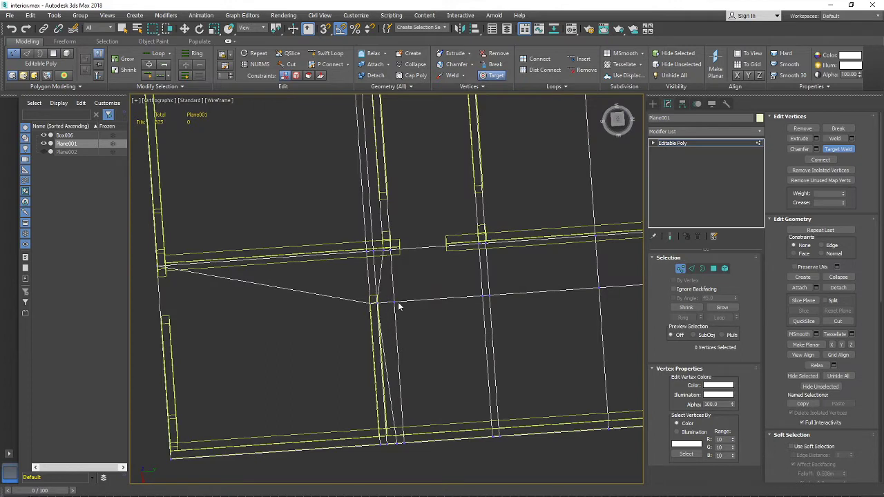
{"action": "left_click", "coordinate": [379, 305]}
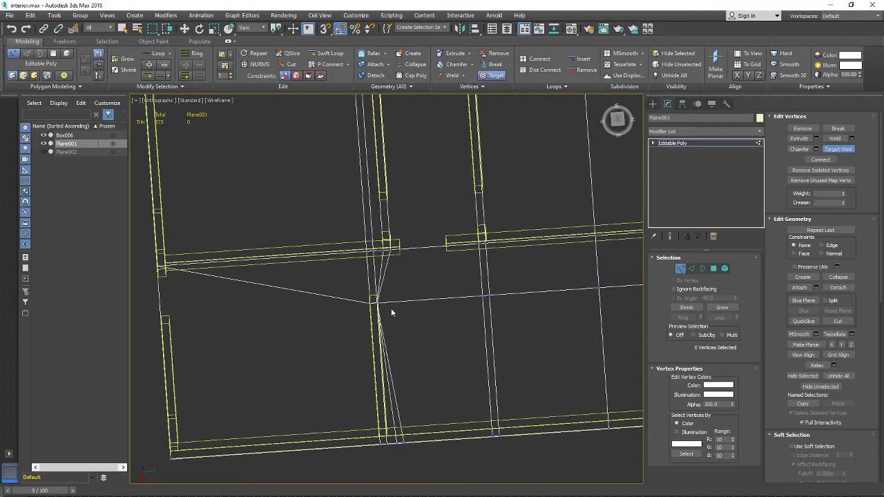
Target weld the spare outer-edge vertices onto the lower partition's base, and the partition-end floor vertices down to the outer edge
{"action": "left_click", "coordinate": [387, 446]}
{"action": "left_click", "coordinate": [386, 444]}
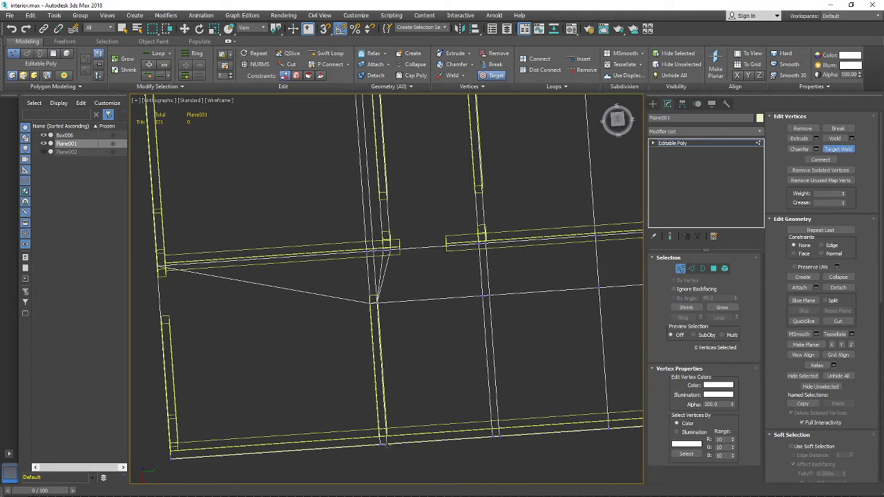
{"action": "key", "text": "ctrl+z"}
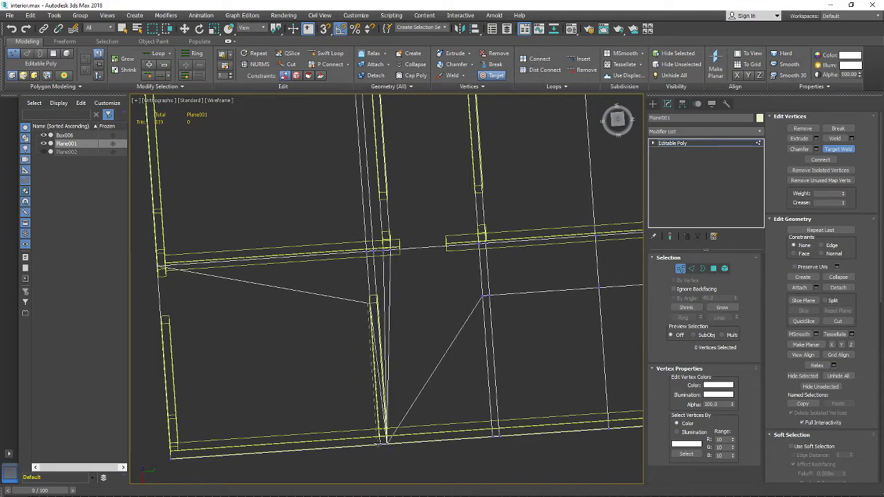
{"action": "left_click", "coordinate": [378, 444]}
{"action": "key", "text": "F3"}
{"action": "key", "text": "F3"}
Target weld the three remaining inner vertices across the green living room onto the vertices directly below them on the outer edge
{"action": "middle_click_drag", "start_coordinate": [413, 386], "coordinate": [340, 366]}
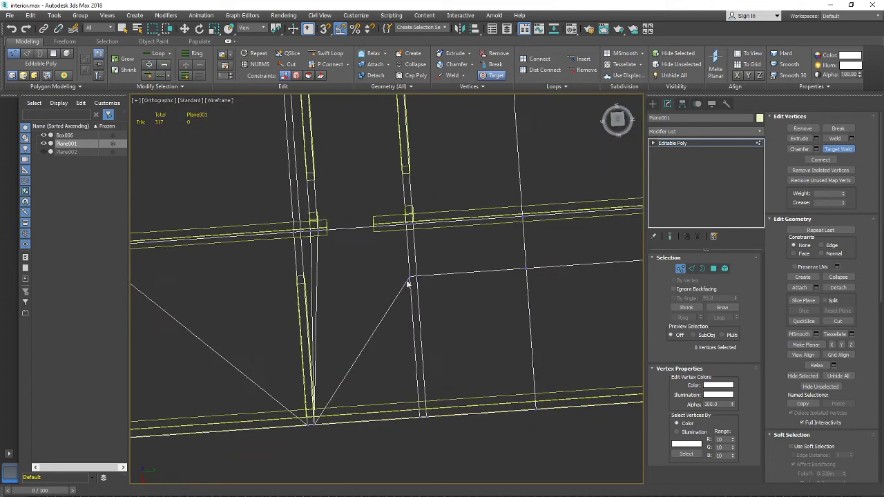
{"action": "middle_click_drag", "start_coordinate": [321, 234], "coordinate": [366, 351]}
{"action": "middle_click_drag", "start_coordinate": [448, 386], "coordinate": [391, 313]}
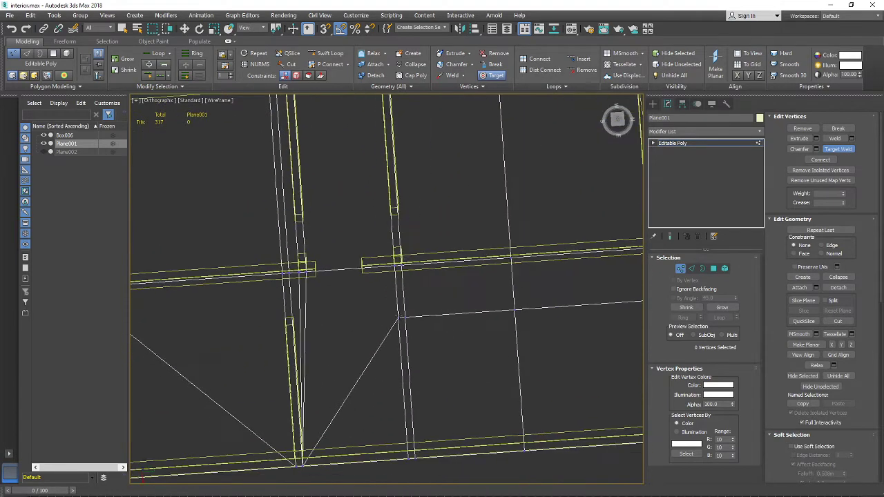
{"action": "key", "text": "ctrl+z"}
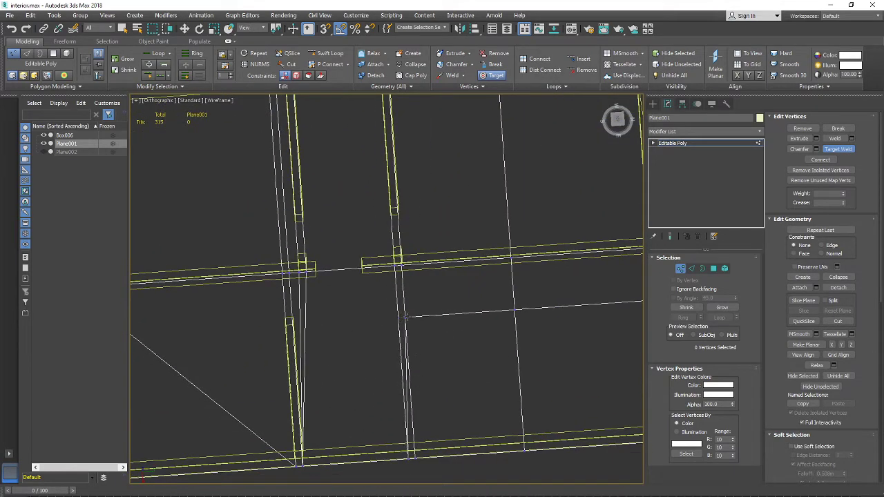
{"action": "left_click", "coordinate": [414, 457]}
{"action": "middle_click_drag", "start_coordinate": [419, 438], "coordinate": [317, 377]}
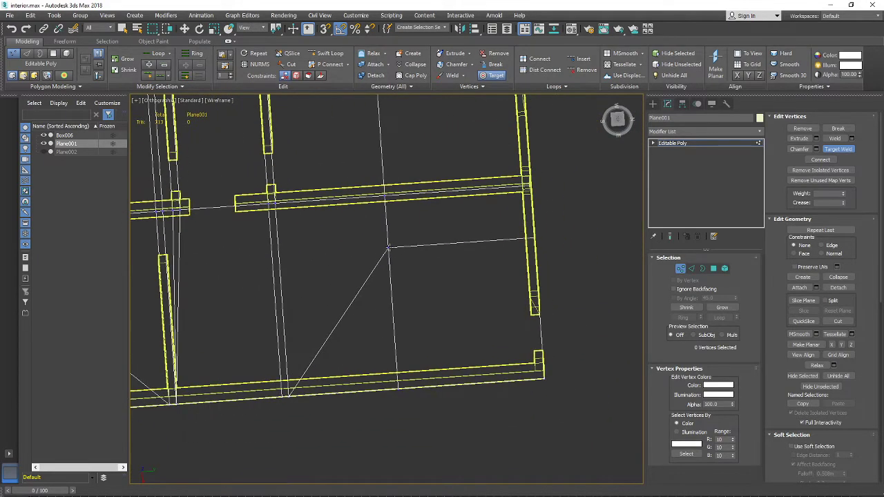
{"action": "left_click", "coordinate": [399, 390]}
Target weld the spare side-edge vertex and the three spare long-edge vertices of the living room onto its outer corner vertex
{"action": "middle_click_drag", "start_coordinate": [430, 380], "coordinate": [464, 311], "text": "alt"}
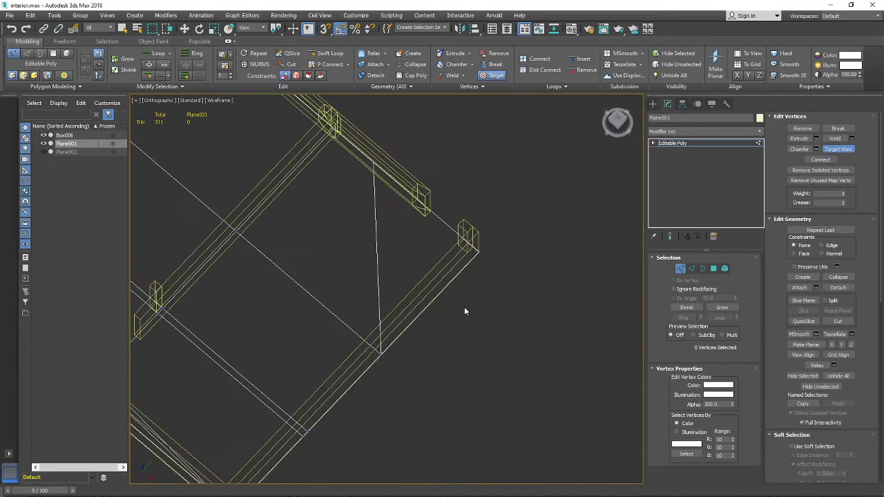
{"action": "left_click", "coordinate": [476, 252]}
{"action": "scroll", "coordinate": [453, 276], "scroll_direction": "down", "scroll_amount": 3}
{"action": "middle_click_drag", "start_coordinate": [454, 276], "coordinate": [390, 379], "text": "alt"}
{"action": "middle_click_drag", "start_coordinate": [387, 386], "coordinate": [396, 353]}
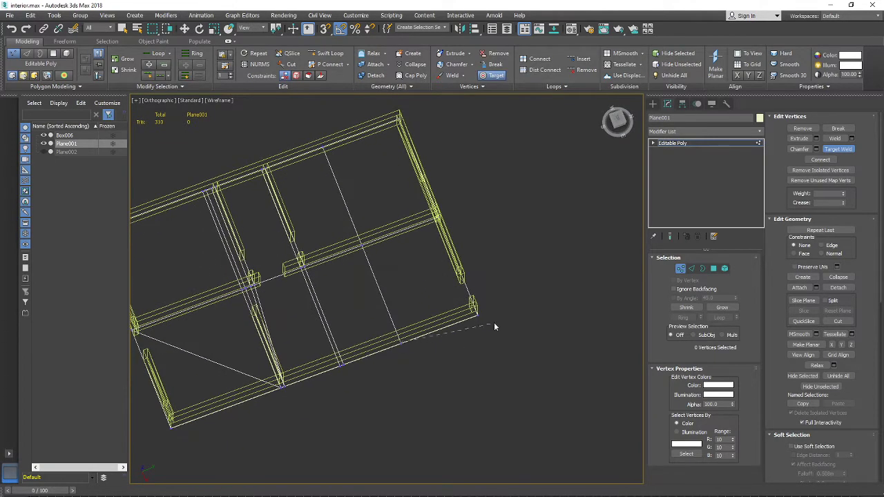
{"action": "left_click", "coordinate": [476, 315]}
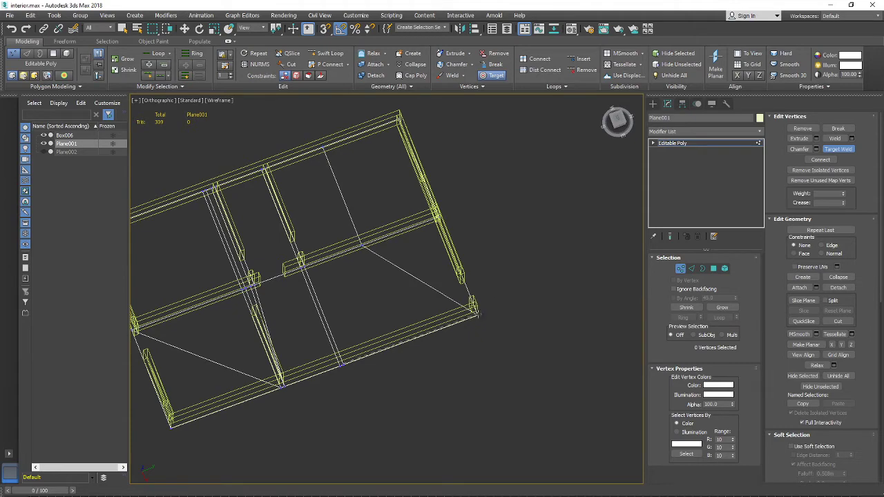
{"action": "left_click", "coordinate": [475, 315]}
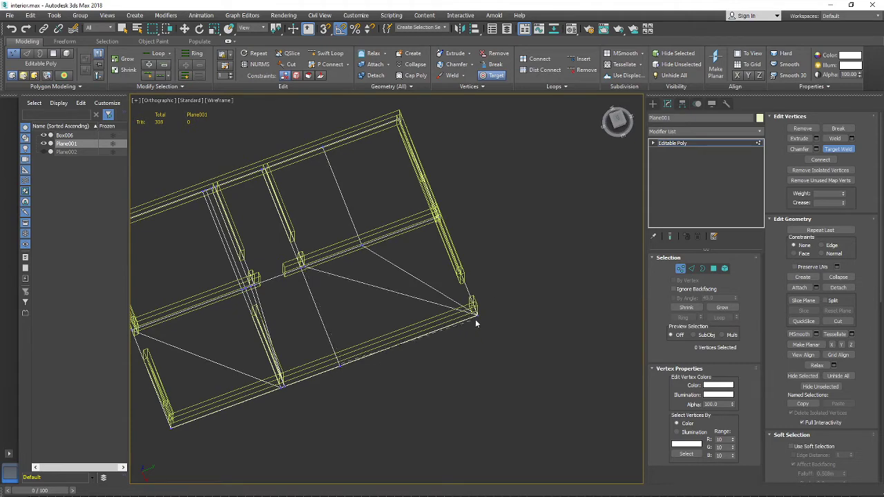
{"action": "left_click", "coordinate": [475, 317]}
Target weld the spare middle-wall vertex onto that wall's outer end, and the spare upper-edge vertex onto the large purple room's corner
{"action": "middle_click_drag", "start_coordinate": [407, 312], "coordinate": [448, 349], "text": "alt"}
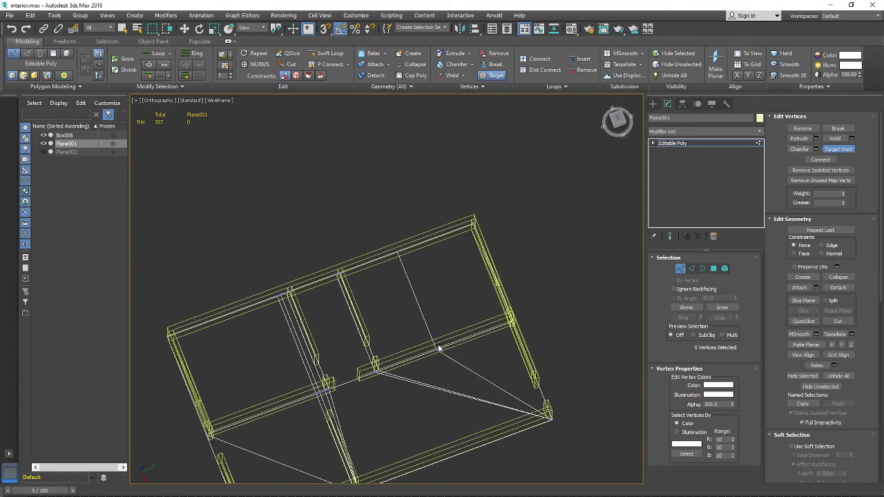
{"action": "key", "text": "F3"}
{"action": "key", "text": "F3"}
{"action": "left_click", "coordinate": [436, 348]}
{"action": "left_click", "coordinate": [510, 317]}
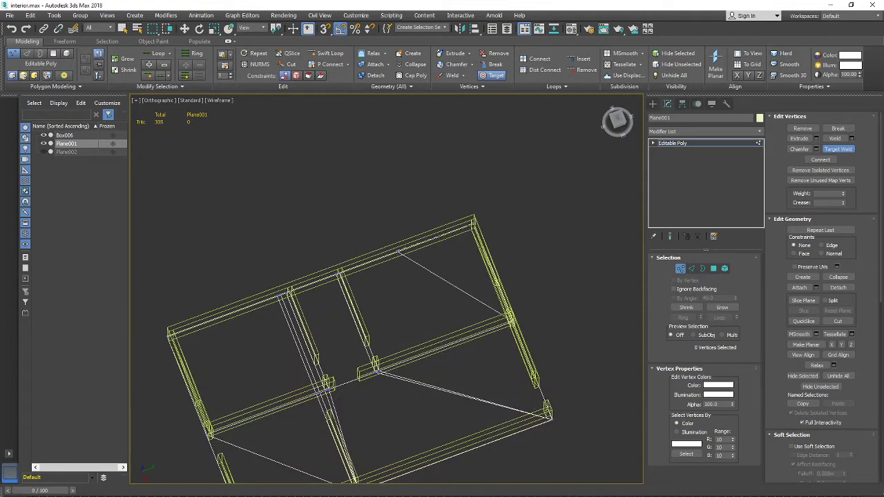
{"action": "left_click", "coordinate": [473, 225]}
Target weld the two spare upper-edge vertices onto the vertex beside the blue room's partition, and display the shaded model to check the floors
{"action": "scroll", "coordinate": [344, 271], "scroll_direction": "up", "scroll_amount": 4}
{"action": "middle_click_drag", "start_coordinate": [379, 323], "coordinate": [477, 307]}
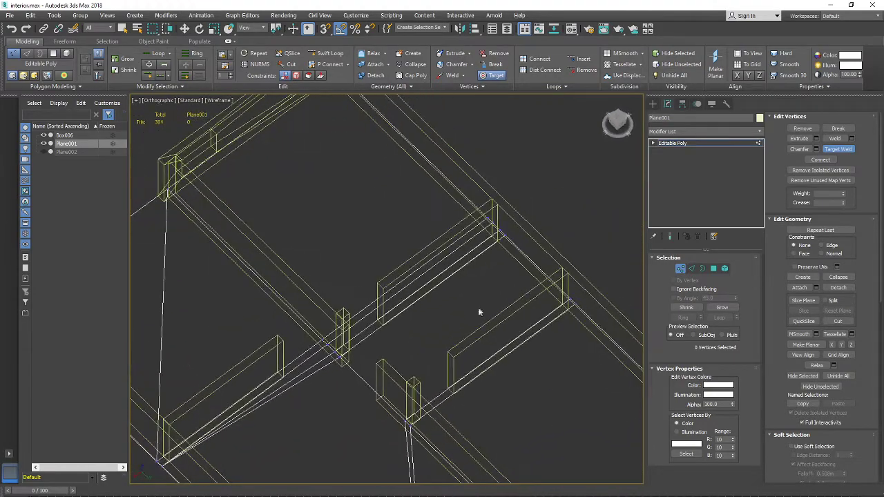
{"action": "key", "text": "F3"}
{"action": "scroll", "coordinate": [558, 321], "scroll_direction": "down", "scroll_amount": 5}
{"action": "mouse_move", "coordinate": [557, 339]}
{"action": "middle_mouse_down", "text": "alt"}
{"action": "mouse_move", "coordinate": [577, 362]}
{"action": "mouse_move", "coordinate": [539, 363]}
{"action": "mouse_move", "coordinate": [475, 334]}
{"action": "middle_mouse_up", "text": "alt"}
{"action": "scroll", "coordinate": [530, 359], "scroll_direction": "up", "scroll_amount": 5}
{"action": "key", "text": "F3"}
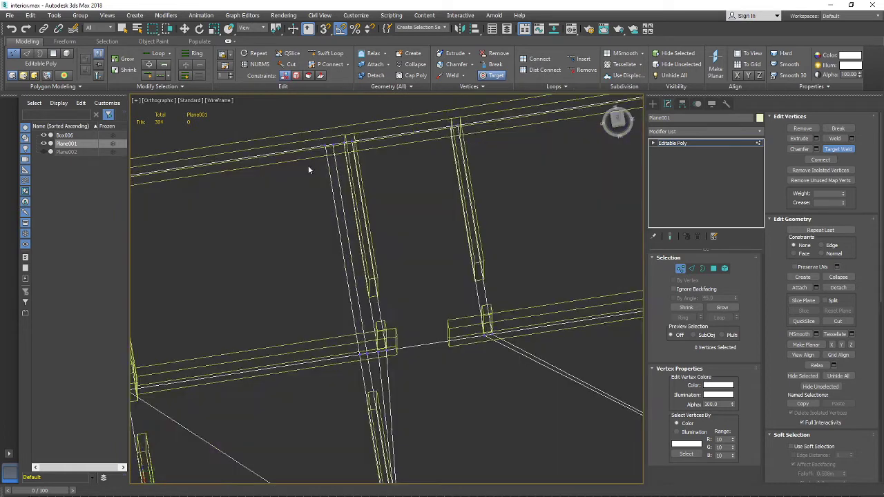
{"action": "scroll", "coordinate": [308, 165], "scroll_direction": "up", "scroll_amount": 3}
{"action": "left_click", "coordinate": [319, 163]}
{"action": "left_click", "coordinate": [328, 162]}
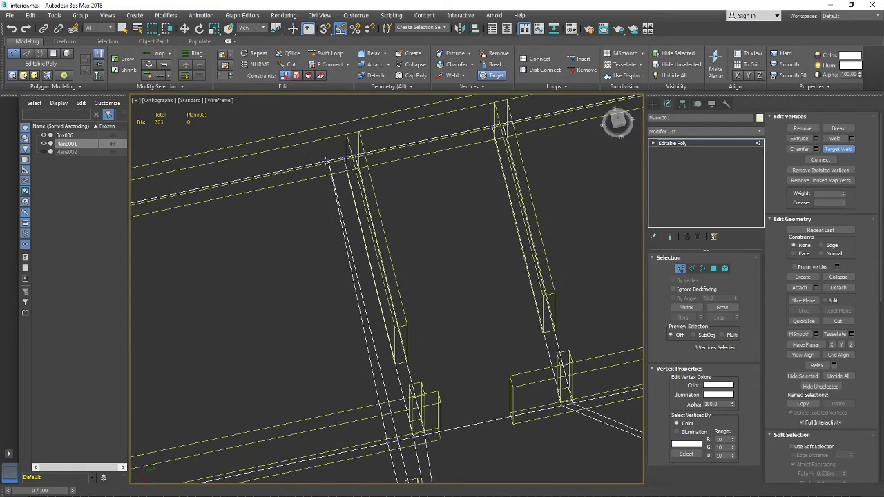
{"action": "left_click", "coordinate": [345, 159]}
{"action": "scroll", "coordinate": [349, 197], "scroll_direction": "down", "scroll_amount": 5}
{"action": "key", "text": "F3"}
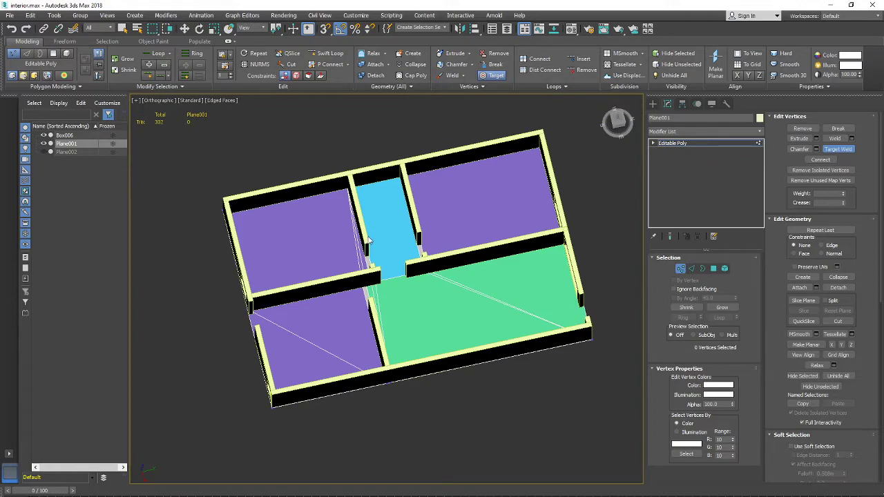
{"action": "middle_click_drag", "start_coordinate": [369, 241], "coordinate": [397, 215], "text": "alt"}
{"action": "middle_click_drag", "start_coordinate": [436, 247], "coordinate": [462, 267], "text": "alt"}
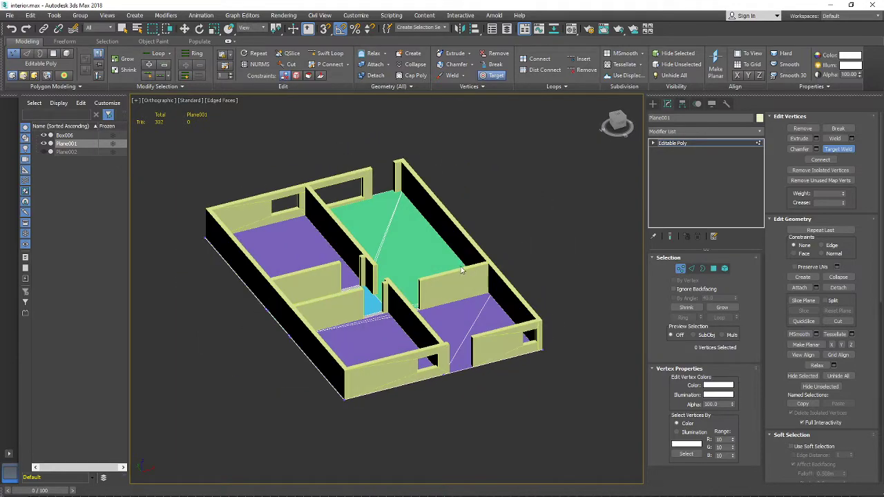
Leave the floor's vertex editing and examine the floors, walls and window openings from several sides
{"action": "scroll", "coordinate": [461, 268], "scroll_direction": "up", "scroll_amount": 2}
{"action": "left_click", "coordinate": [681, 269]}
{"action": "middle_click_drag", "start_coordinate": [366, 300], "coordinate": [337, 219], "text": "alt"}
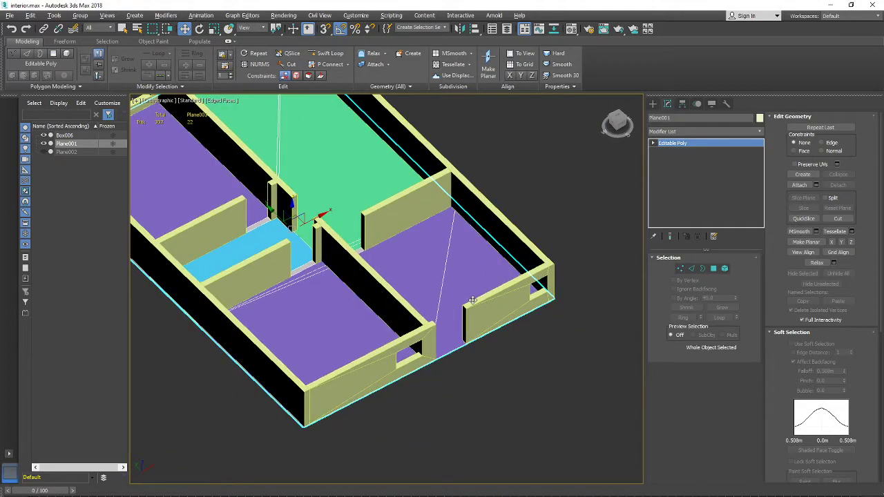
{"action": "scroll", "coordinate": [461, 308], "scroll_direction": "down", "scroll_amount": 3}
{"action": "middle_click_drag", "start_coordinate": [367, 267], "coordinate": [517, 255], "text": "alt"}
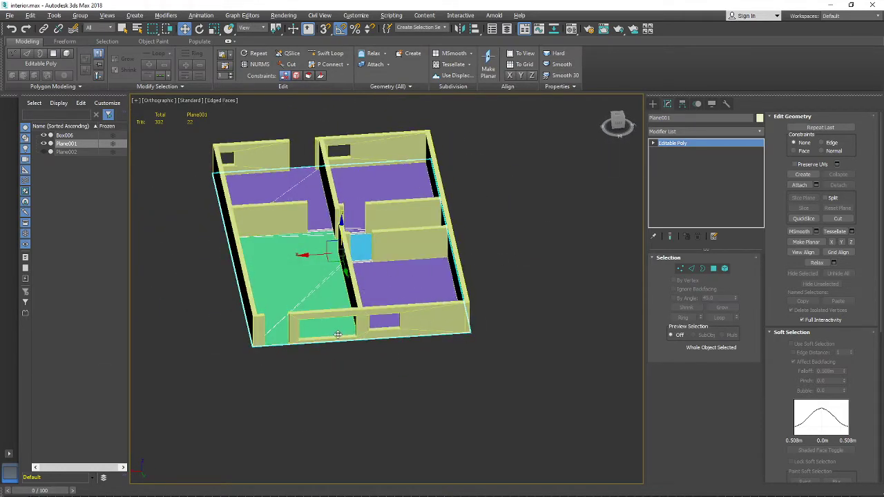
{"action": "scroll", "coordinate": [358, 293], "scroll_direction": "up", "scroll_amount": 5}
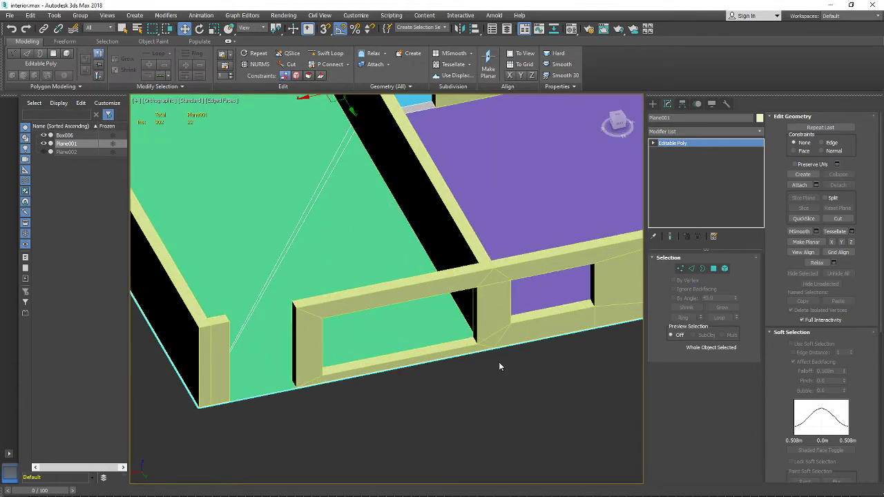
{"action": "scroll", "coordinate": [484, 361], "scroll_direction": "down", "scroll_amount": 8}
{"action": "middle_click_drag", "start_coordinate": [479, 357], "coordinate": [399, 342], "text": "alt"}
{"action": "scroll", "coordinate": [442, 317], "scroll_direction": "up", "scroll_amount": 5}
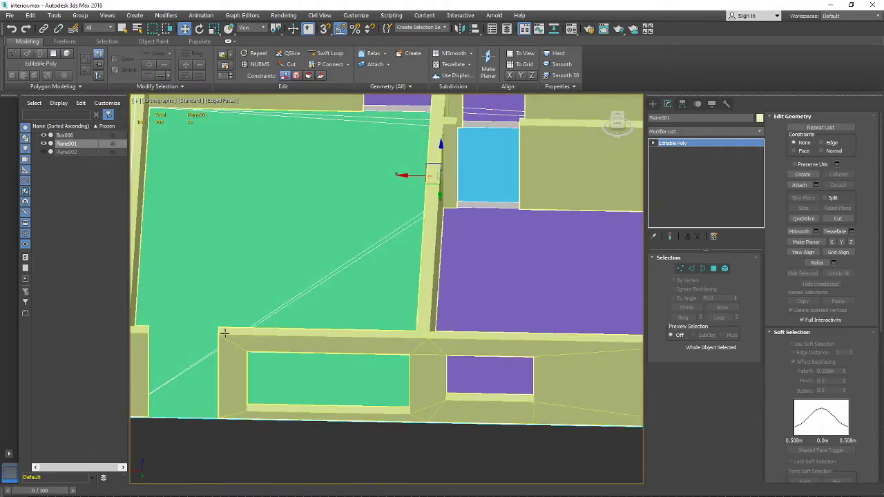
Select the wall object's vertices on the living-room window's side nearest the dividing wall and try sliding them along the wall
{"action": "left_click", "coordinate": [391, 335]}
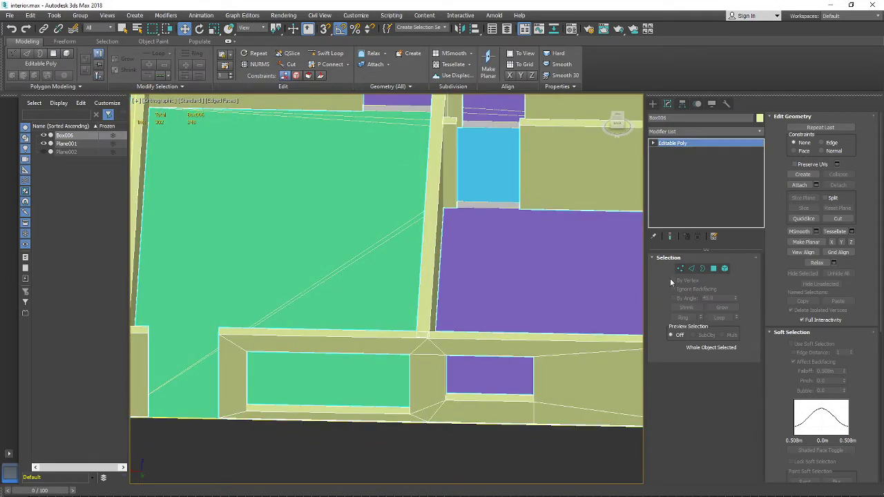
{"action": "key", "text": "1"}
{"action": "scroll", "coordinate": [418, 399], "scroll_direction": "up", "scroll_amount": 8}
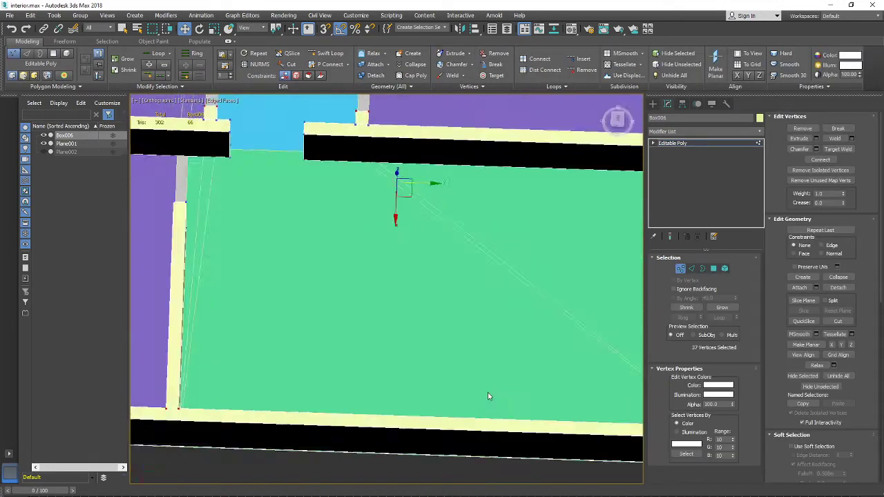
{"action": "middle_click_drag", "start_coordinate": [487, 396], "coordinate": [413, 348], "text": "alt"}
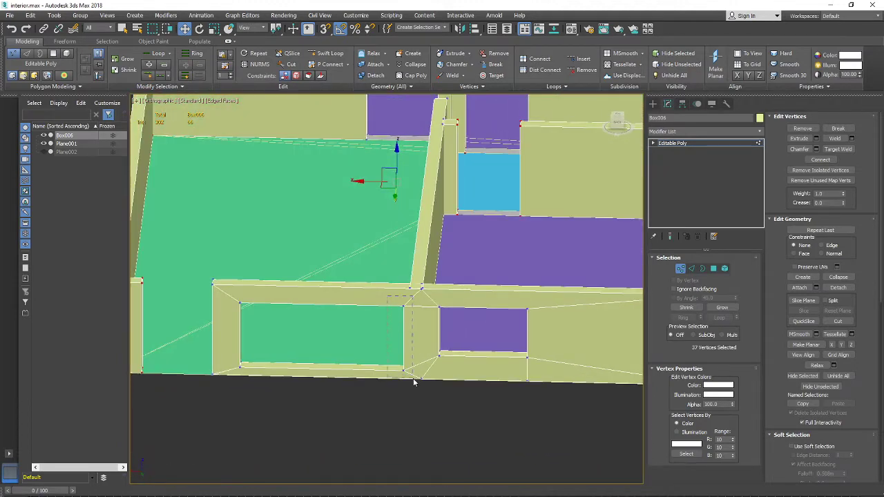
{"action": "left_click_drag", "start_coordinate": [414, 382], "coordinate": [415, 379]}
{"action": "left_click_drag", "start_coordinate": [366, 345], "coordinate": [337, 343]}
Remove the spare vertex beside the window from the selection in wireframe, keeping only the four window-side vertices selected
{"action": "scroll", "coordinate": [400, 335], "scroll_direction": "down", "scroll_amount": 5}
{"action": "middle_click_drag", "start_coordinate": [398, 334], "coordinate": [483, 354], "text": "alt"}
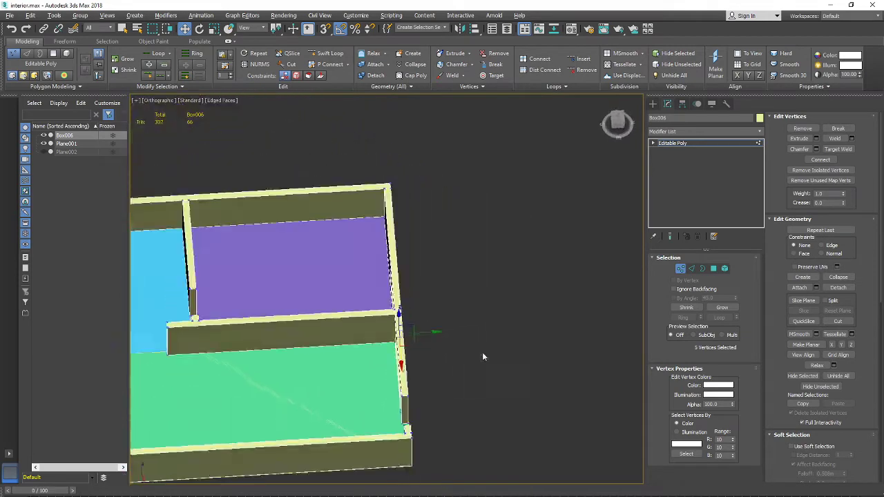
{"action": "scroll", "coordinate": [478, 356], "scroll_direction": "up", "scroll_amount": 2}
{"action": "key", "text": "F3"}
{"action": "scroll", "coordinate": [386, 338], "scroll_direction": "up", "scroll_amount": 4}
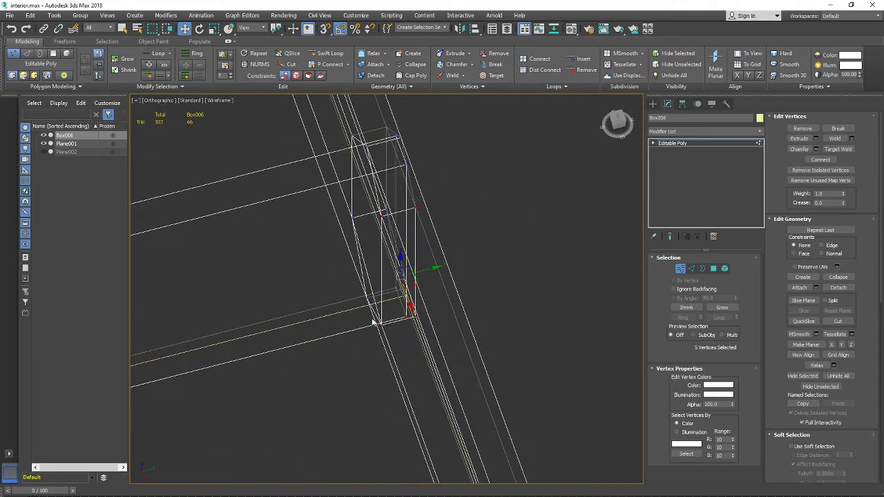
{"action": "left_click_drag", "start_coordinate": [405, 297], "coordinate": [410, 359]}
{"action": "key", "text": "F3"}
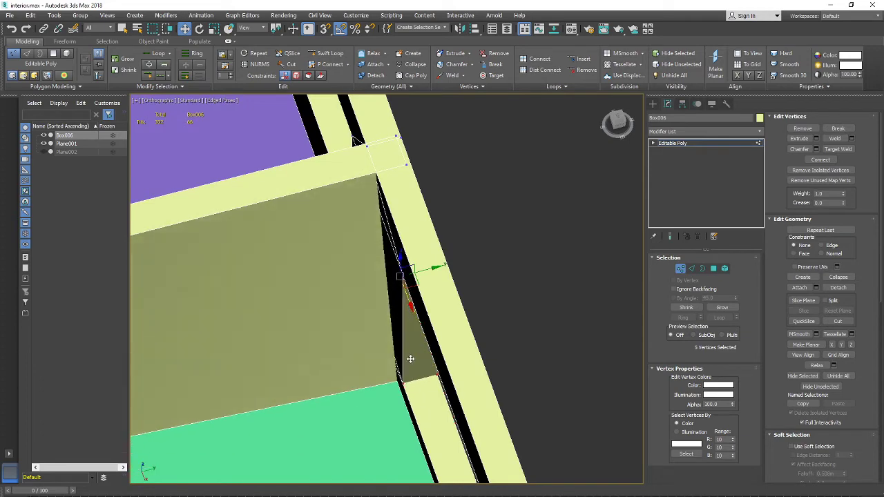
{"action": "key", "text": "F3"}
{"action": "left_click_drag", "start_coordinate": [414, 367], "coordinate": [405, 338]}
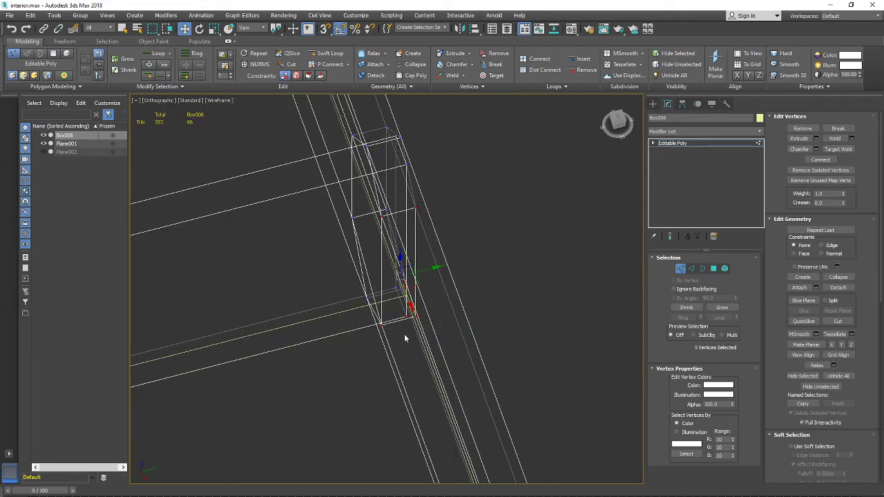
{"action": "left_click_drag", "start_coordinate": [397, 302], "coordinate": [409, 331], "text": "alt"}
{"action": "key", "text": "F3"}
Slide the four window-side vertices away from the dividing wall to narrow the living-room window, and leave vertex editing
{"action": "scroll", "coordinate": [426, 317], "scroll_direction": "down", "scroll_amount": 3}
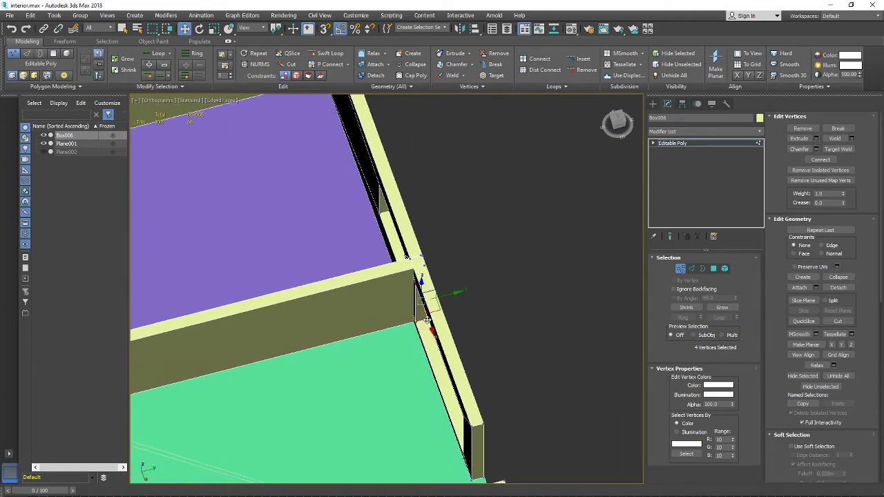
{"action": "scroll", "coordinate": [426, 317], "scroll_direction": "up", "scroll_amount": 1}
{"action": "scroll", "coordinate": [448, 399], "scroll_direction": "down", "scroll_amount": 8}
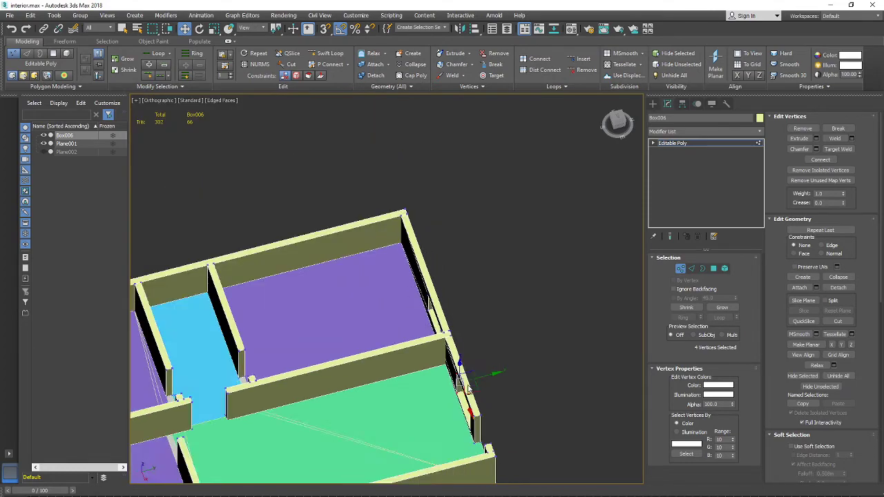
{"action": "middle_click_drag", "start_coordinate": [378, 348], "coordinate": [405, 369], "text": "alt"}
{"action": "scroll", "coordinate": [391, 374], "scroll_direction": "up", "scroll_amount": 6}
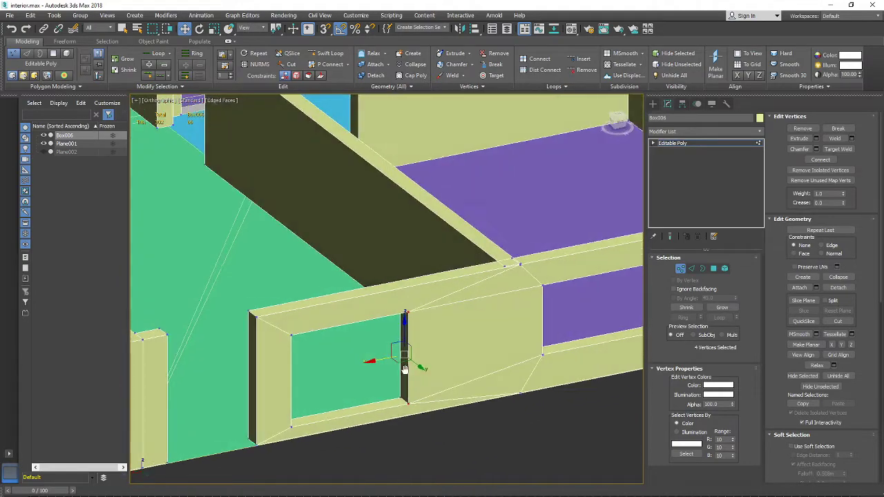
{"action": "left_click", "coordinate": [681, 270]}
Examine the narrowed living-room window and the outer wall around both window openings
{"action": "scroll", "coordinate": [485, 332], "scroll_direction": "down", "scroll_amount": 5}
{"action": "middle_click_drag", "start_coordinate": [484, 332], "coordinate": [466, 343], "text": "alt"}
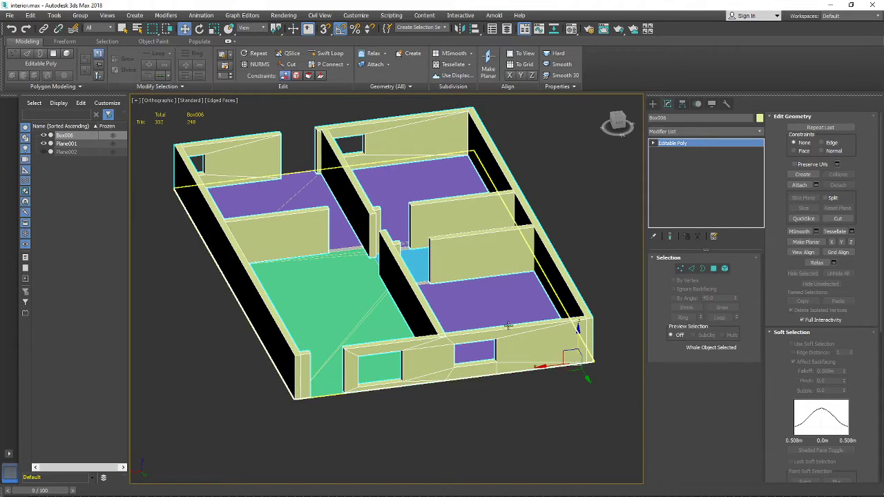
{"action": "middle_click_drag", "start_coordinate": [434, 346], "coordinate": [447, 387], "text": "alt"}
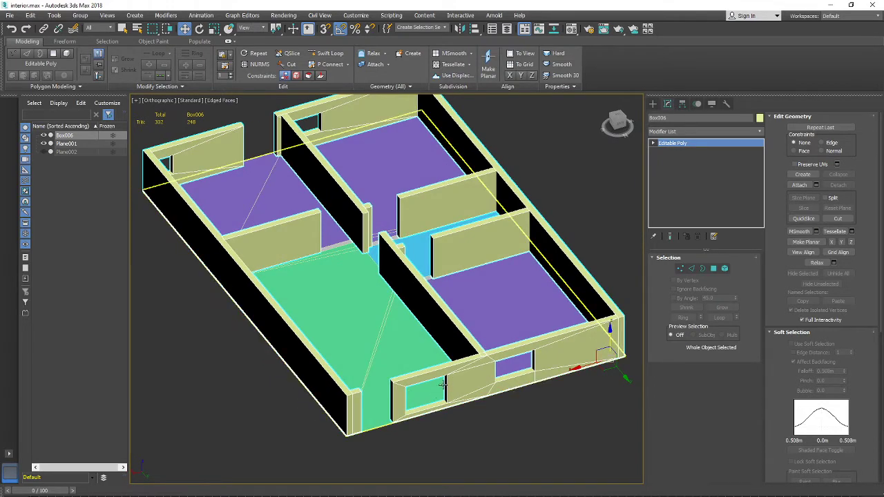
{"action": "scroll", "coordinate": [423, 408], "scroll_direction": "up", "scroll_amount": 4}
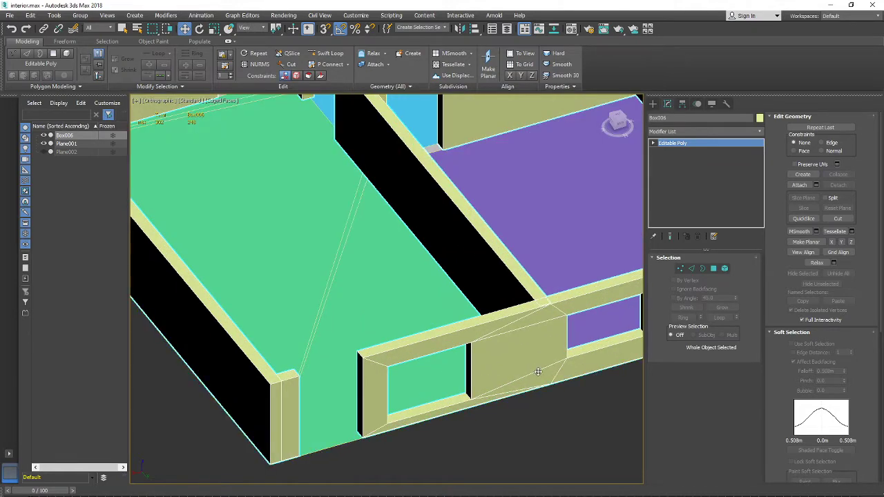
{"action": "middle_click_drag", "start_coordinate": [538, 372], "coordinate": [432, 388]}
{"action": "scroll", "coordinate": [417, 392], "scroll_direction": "down", "scroll_amount": 4}
{"action": "scroll", "coordinate": [432, 386], "scroll_direction": "up", "scroll_amount": 2}
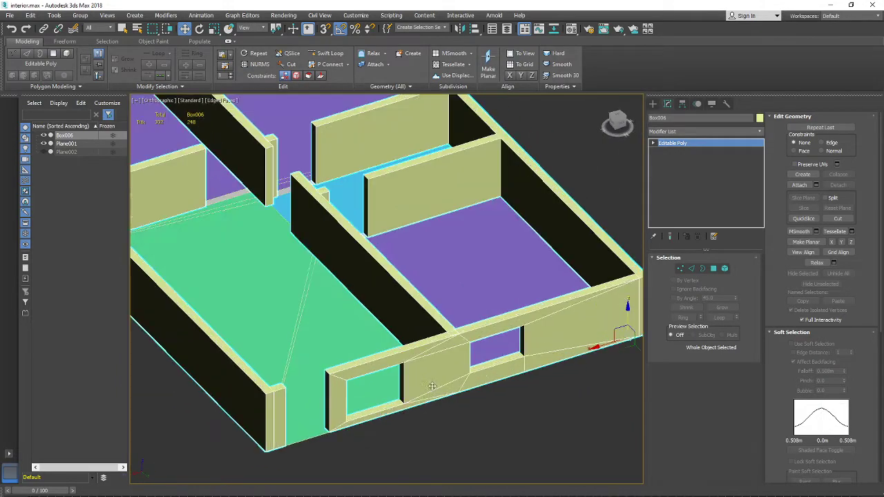
{"action": "scroll", "coordinate": [432, 387], "scroll_direction": "up", "scroll_amount": 4}
{"action": "middle_click_drag", "start_coordinate": [463, 341], "coordinate": [429, 350]}
{"action": "scroll", "coordinate": [488, 328], "scroll_direction": "down", "scroll_amount": 4}
{"action": "scroll", "coordinate": [359, 388], "scroll_direction": "up", "scroll_amount": 3}
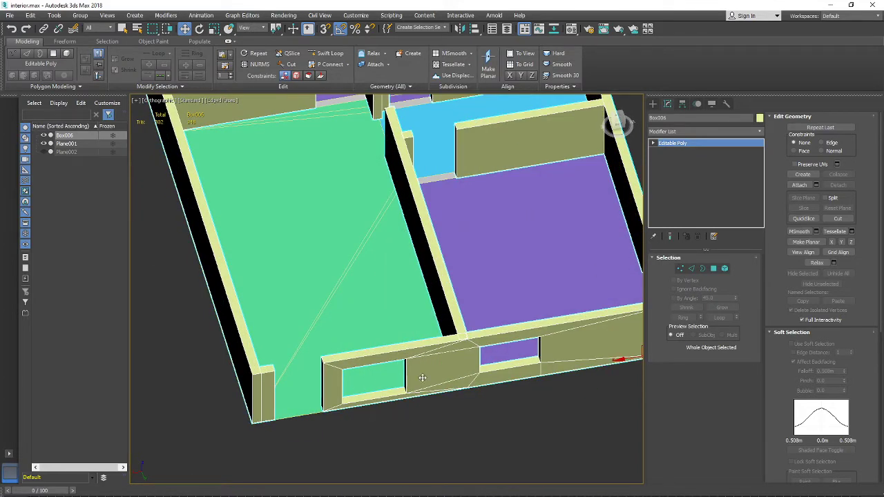
Activate the Box tool with AutoGrid enabled and bring the living-room window into close view
{"action": "left_click", "coordinate": [653, 104]}
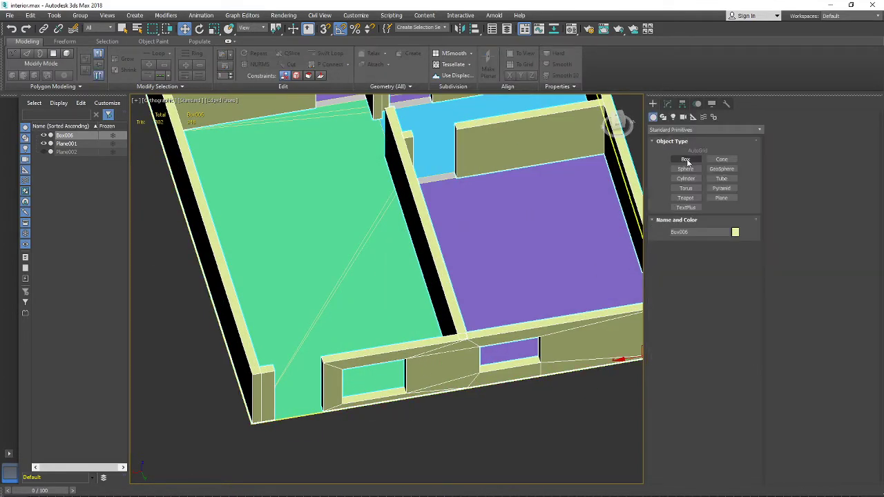
{"action": "left_click", "coordinate": [687, 161]}
{"action": "middle_click_drag", "start_coordinate": [492, 258], "coordinate": [492, 206]}
{"action": "scroll", "coordinate": [492, 206], "scroll_direction": "down", "scroll_amount": 2}
{"action": "middle_click_drag", "start_coordinate": [409, 269], "coordinate": [410, 296], "text": "alt"}
{"action": "scroll", "coordinate": [429, 279], "scroll_direction": "up", "scroll_amount": 3}
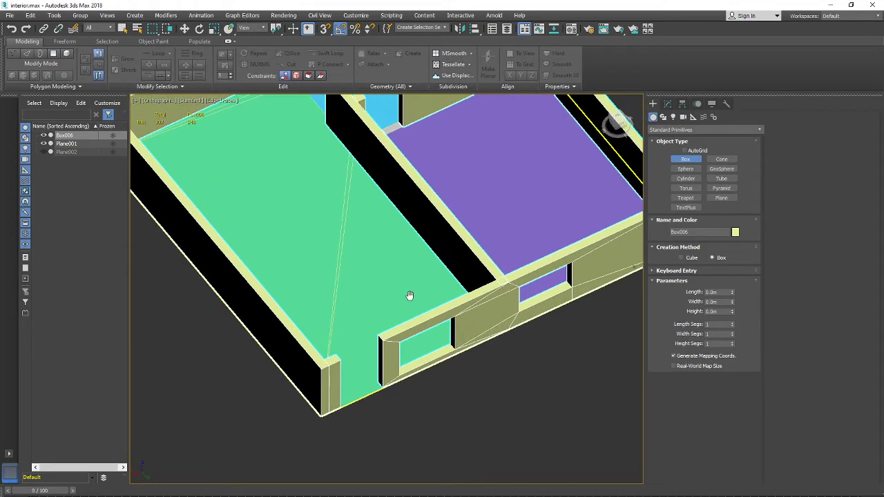
{"action": "left_click", "coordinate": [699, 150]}
{"action": "scroll", "coordinate": [497, 345], "scroll_direction": "up", "scroll_amount": 2}
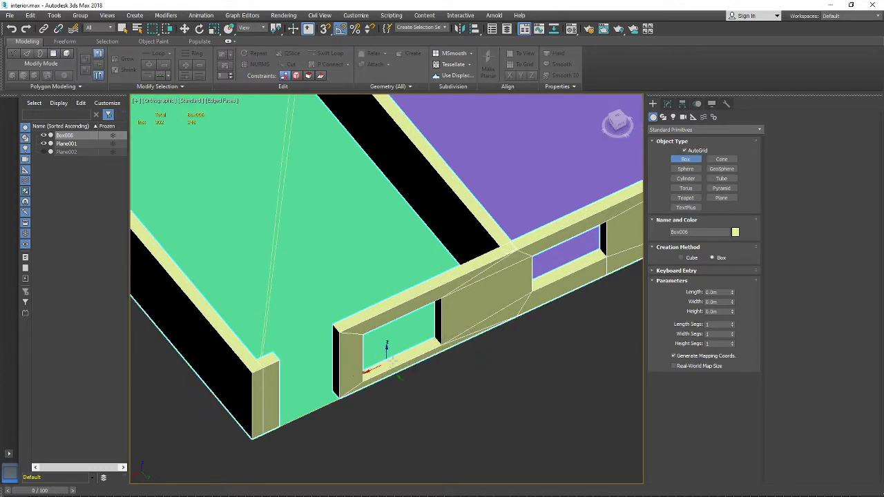
{"action": "left_click_drag", "start_coordinate": [439, 343], "coordinate": [437, 295]}
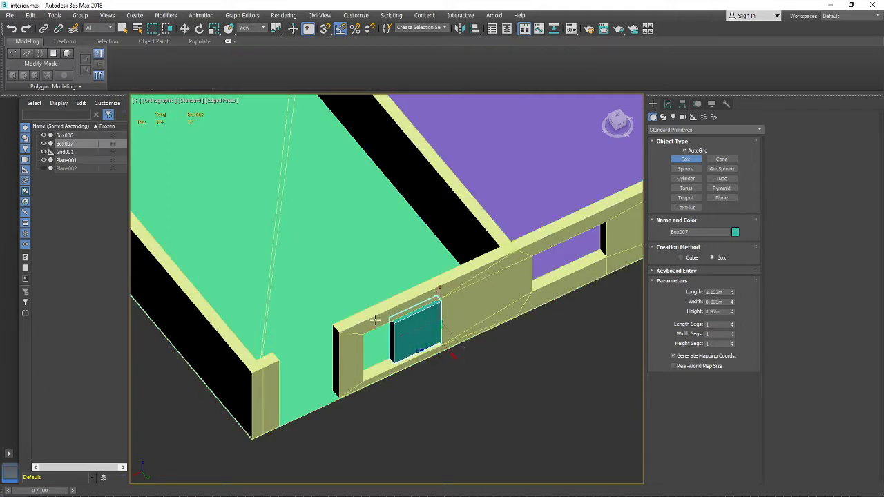
{"action": "left_click", "coordinate": [351, 328]}
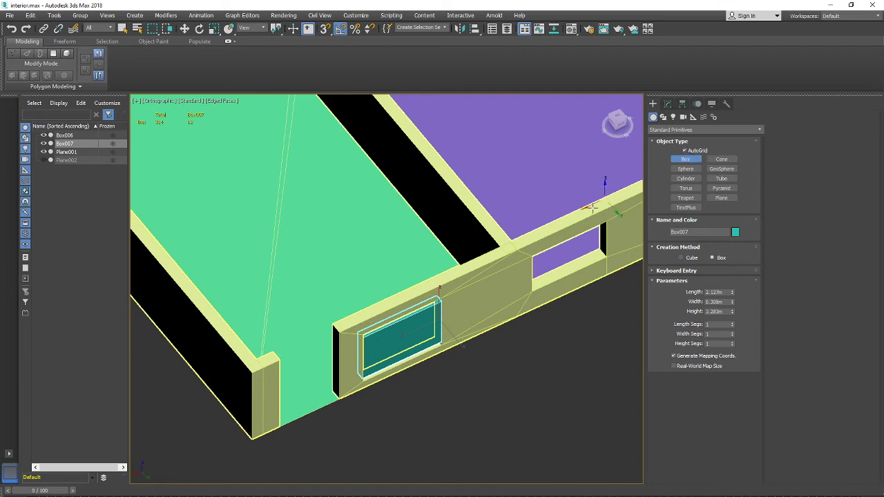
{"action": "middle_click_drag", "start_coordinate": [444, 361], "coordinate": [390, 307], "text": "alt"}
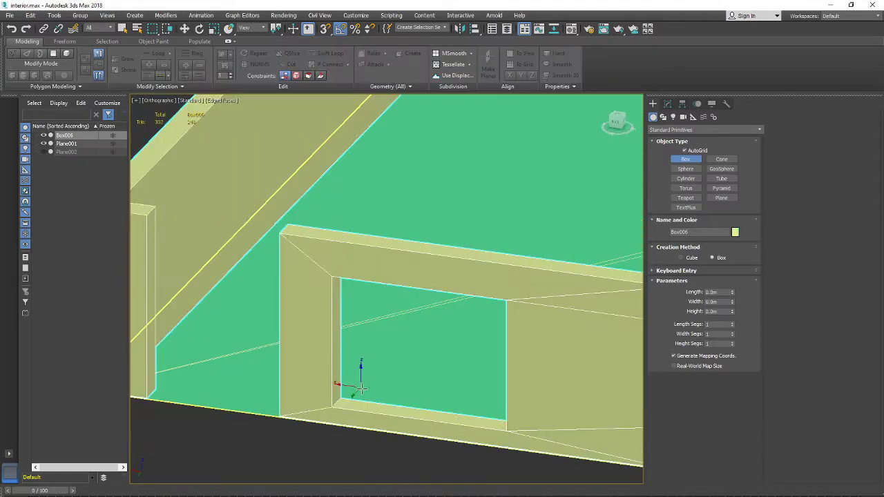
{"action": "middle_click_drag", "start_coordinate": [361, 389], "coordinate": [316, 312], "text": "alt"}
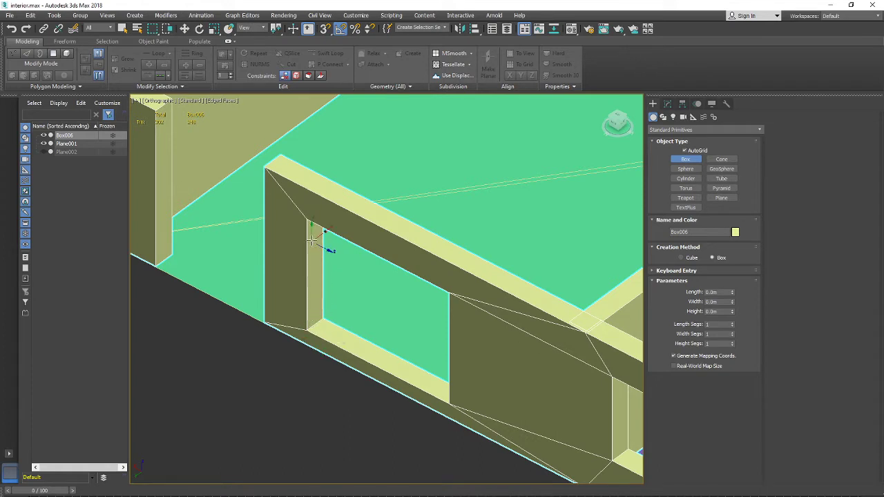
{"action": "left_click_drag", "start_coordinate": [270, 288], "coordinate": [282, 316]}
{"action": "left_click", "coordinate": [222, 319]}
{"action": "left_click_drag", "start_coordinate": [295, 236], "coordinate": [302, 252]}
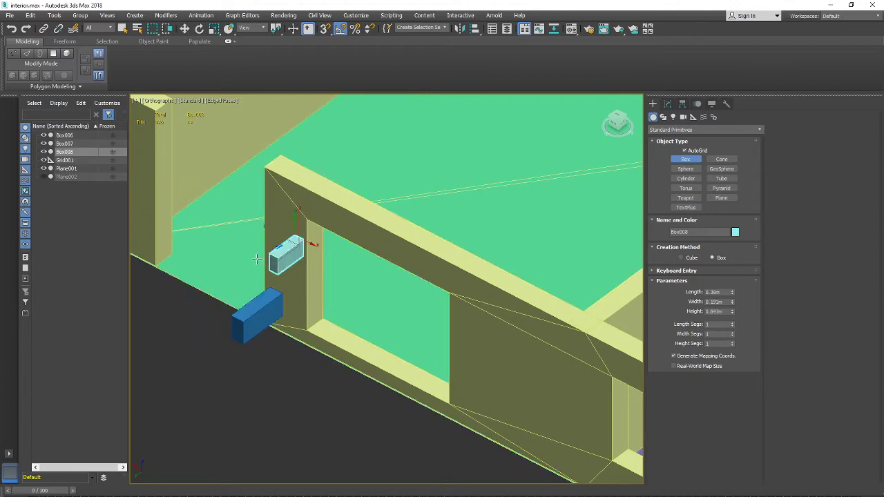
{"action": "key", "text": "ctrl+z"}
{"action": "key", "text": "ctrl+z"}
Draw a thin box about 2.52 m by 0.07 m on the living-room window's inner side face, extending about 3.34 m across the opening
{"action": "scroll", "coordinate": [364, 299], "scroll_direction": "down", "scroll_amount": 2}
{"action": "middle_click_drag", "start_coordinate": [364, 298], "coordinate": [334, 255]}
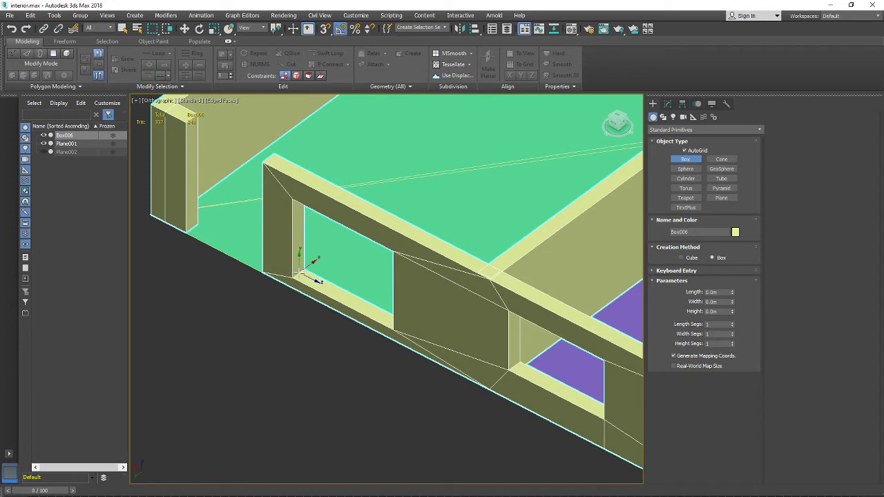
{"action": "left_click_drag", "start_coordinate": [299, 270], "coordinate": [298, 195]}
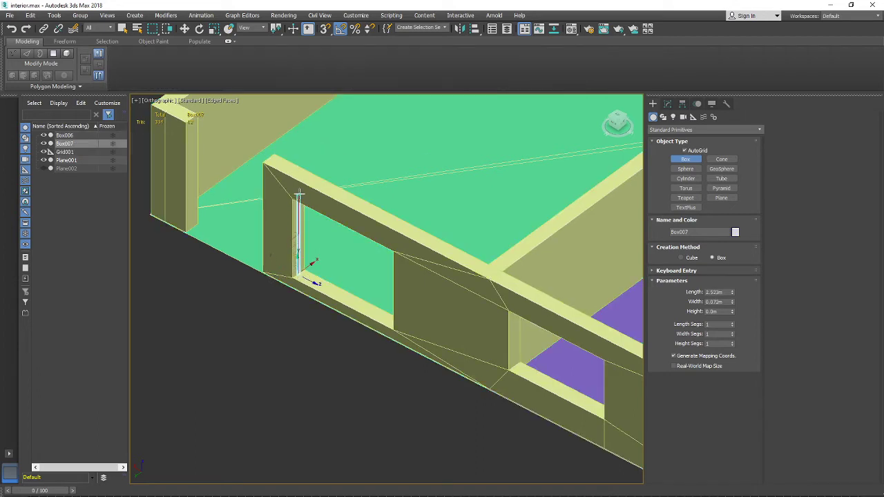
{"action": "left_click", "coordinate": [405, 276]}
{"action": "middle_click_drag", "start_coordinate": [404, 278], "coordinate": [511, 356], "text": "alt"}
{"action": "scroll", "coordinate": [441, 280], "scroll_direction": "up", "scroll_amount": 5}
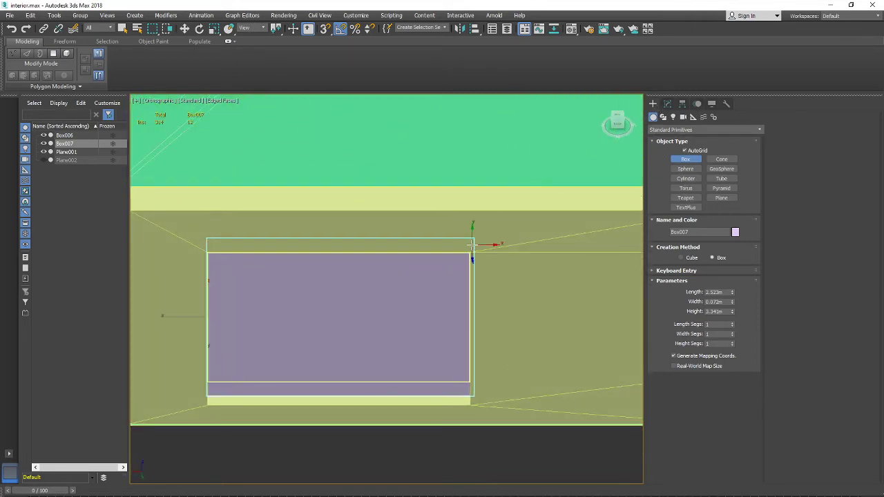
{"action": "scroll", "coordinate": [474, 253], "scroll_direction": "down", "scroll_amount": 2}
{"action": "right_click", "coordinate": [476, 254]}
Convert the new window pane box to an Editable Poly
{"action": "left_click", "coordinate": [668, 105]}
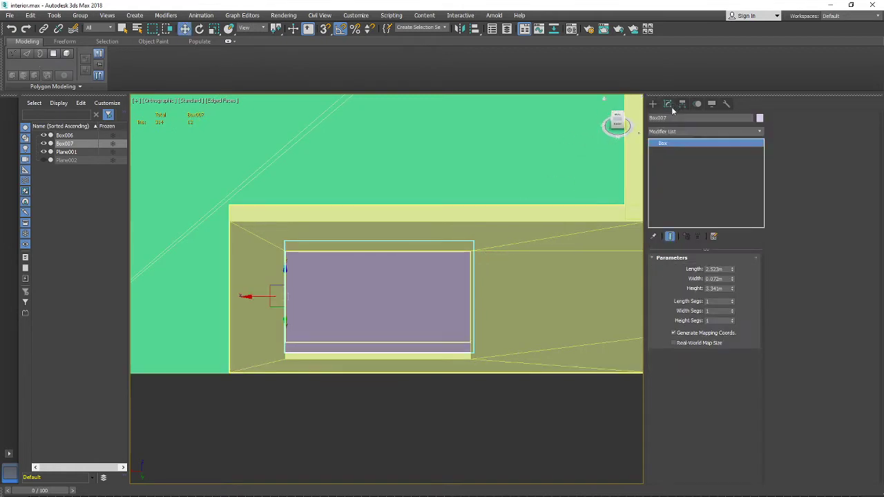
{"action": "right_click", "coordinate": [675, 145]}
{"action": "left_click", "coordinate": [704, 212]}
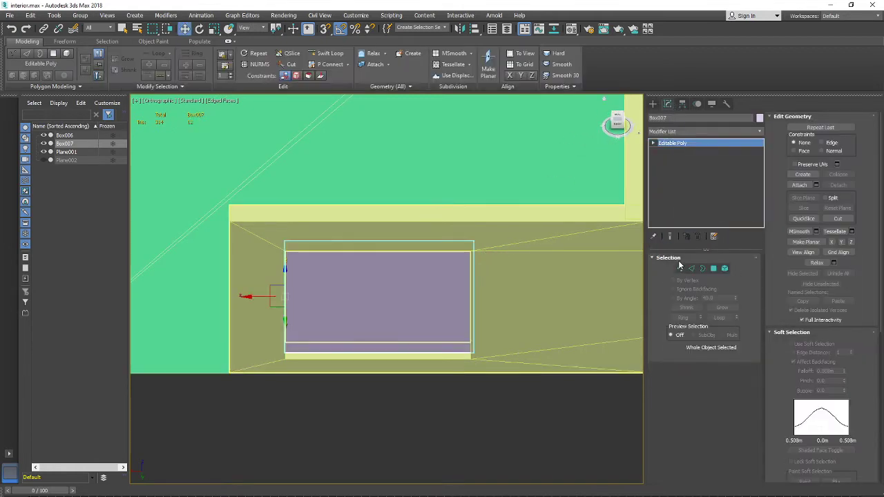
Pull the pane's four overshooting end vertices back to the window opening's side edge, and check the fit in wireframe
{"action": "left_click_drag", "start_coordinate": [510, 206], "coordinate": [453, 385]}
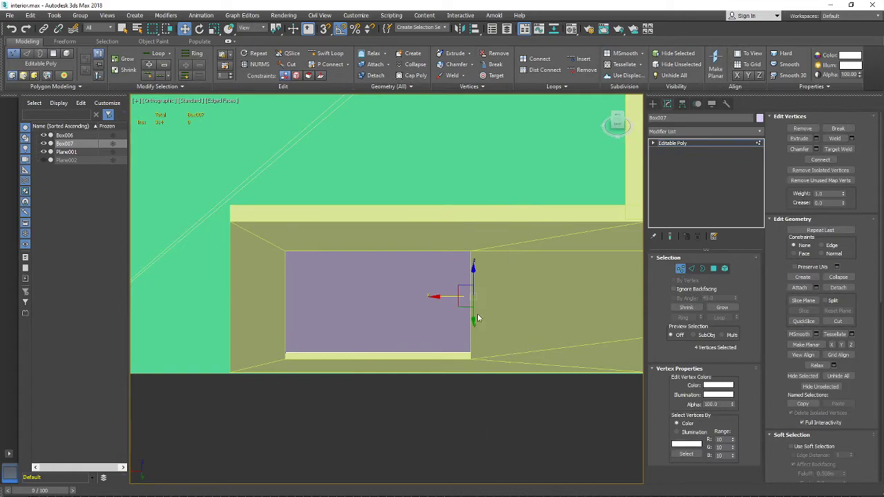
{"action": "key", "text": "F3"}
{"action": "scroll", "coordinate": [471, 344], "scroll_direction": "up", "scroll_amount": 4}
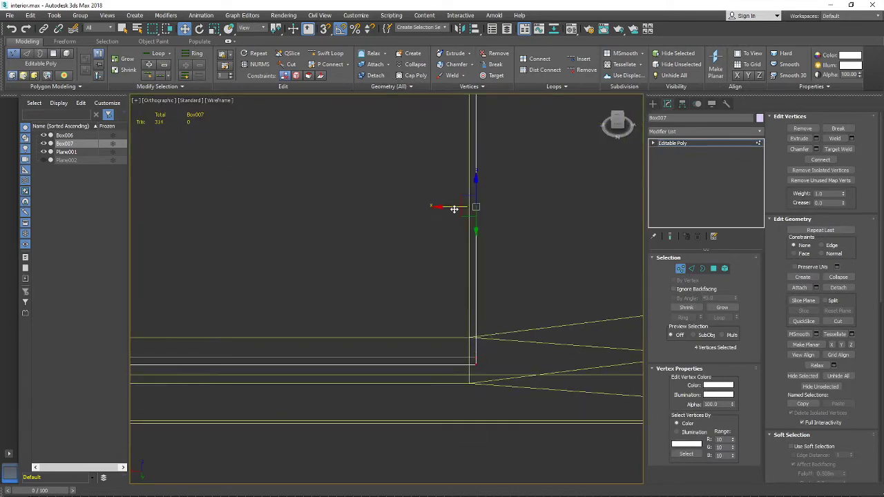
{"action": "left_click_drag", "start_coordinate": [454, 208], "coordinate": [444, 209]}
{"action": "mouse_move", "coordinate": [444, 209]}
{"action": "middle_mouse_down", "text": "alt"}
{"action": "mouse_move", "coordinate": [377, 224]}
{"action": "mouse_move", "coordinate": [499, 252]}
{"action": "mouse_move", "coordinate": [463, 294]}
{"action": "mouse_move", "coordinate": [382, 303]}
{"action": "middle_mouse_up", "text": "alt"}
{"action": "key", "text": "F3"}
{"action": "scroll", "coordinate": [456, 292], "scroll_direction": "down", "scroll_amount": 4}
{"action": "key", "text": "F3"}
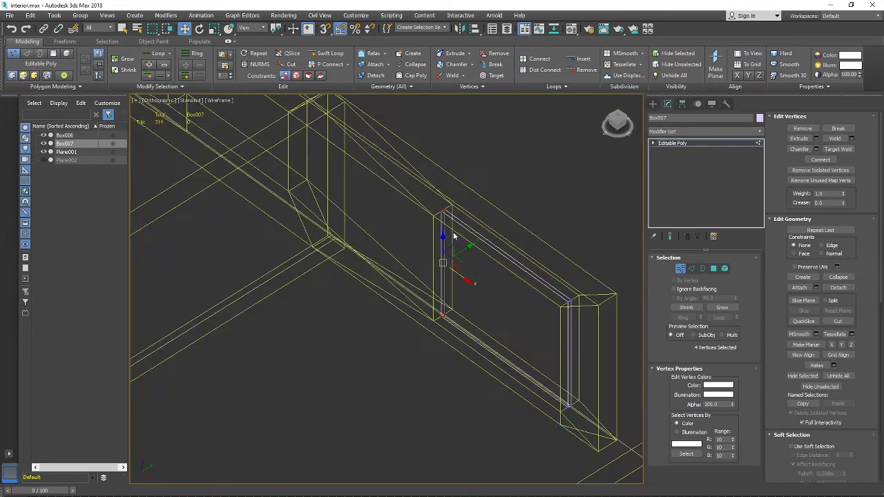
Try to snap all of the pane's vertices to the inner corner of the living-room window opening, and undo the move
{"action": "left_click", "coordinate": [442, 211]}
{"action": "left_click_drag", "start_coordinate": [440, 413], "coordinate": [440, 411]}
{"action": "scroll", "coordinate": [432, 310], "scroll_direction": "up", "scroll_amount": 6}
{"action": "left_click_drag", "start_coordinate": [424, 305], "coordinate": [336, 351]}
{"action": "scroll", "coordinate": [339, 311], "scroll_direction": "down", "scroll_amount": 10}
{"action": "middle_click_drag", "start_coordinate": [339, 278], "coordinate": [348, 297]}
{"action": "key", "text": "F3"}
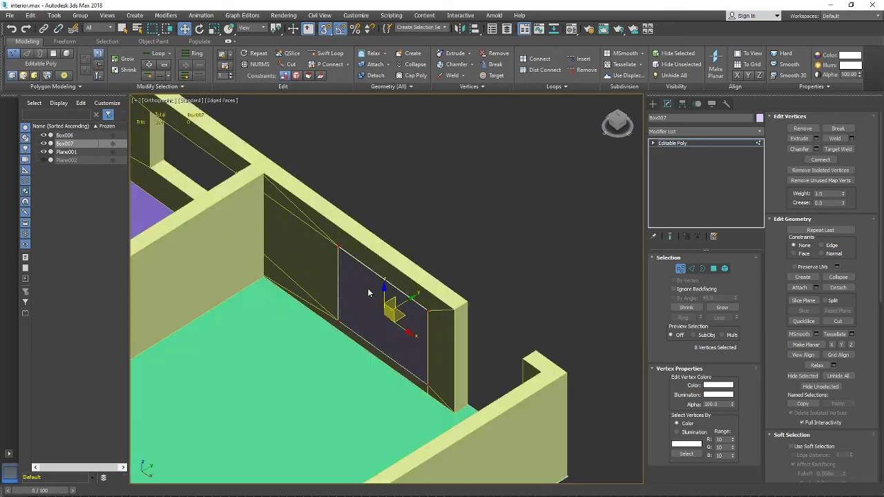
{"action": "scroll", "coordinate": [364, 259], "scroll_direction": "down", "scroll_amount": 3}
{"action": "middle_click_drag", "start_coordinate": [365, 258], "coordinate": [317, 256], "text": "alt"}
{"action": "scroll", "coordinate": [316, 254], "scroll_direction": "up", "scroll_amount": 5}
{"action": "key", "text": "ctrl+z"}
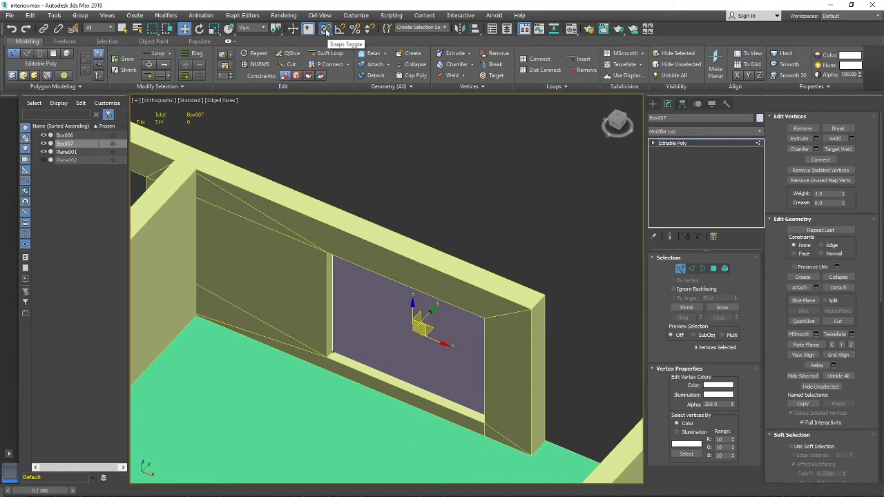
Enable 3D snapping and make sure Vertex is the only snap type active in the snap settings
{"action": "left_click", "coordinate": [328, 30]}
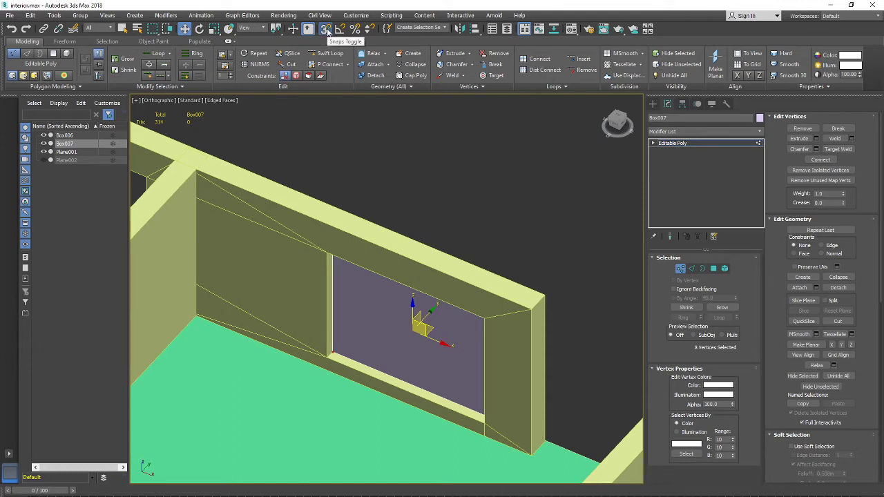
{"action": "right_click", "coordinate": [328, 32]}
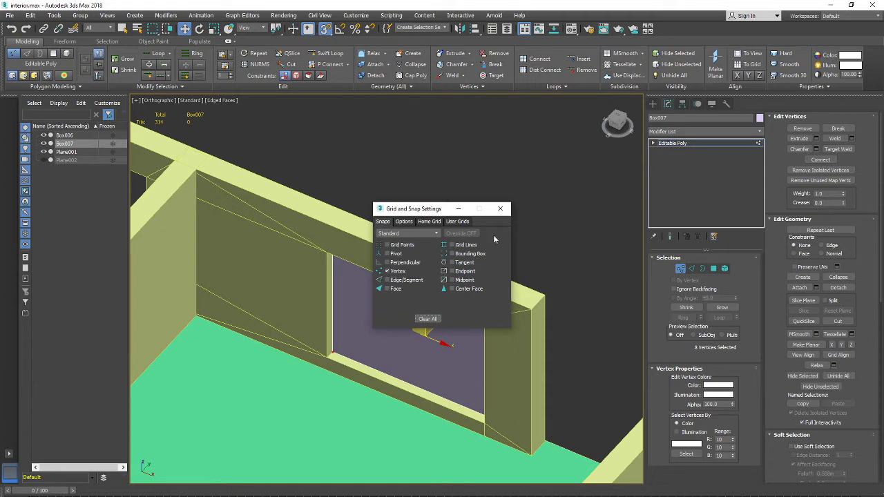
{"action": "left_click", "coordinate": [500, 210]}
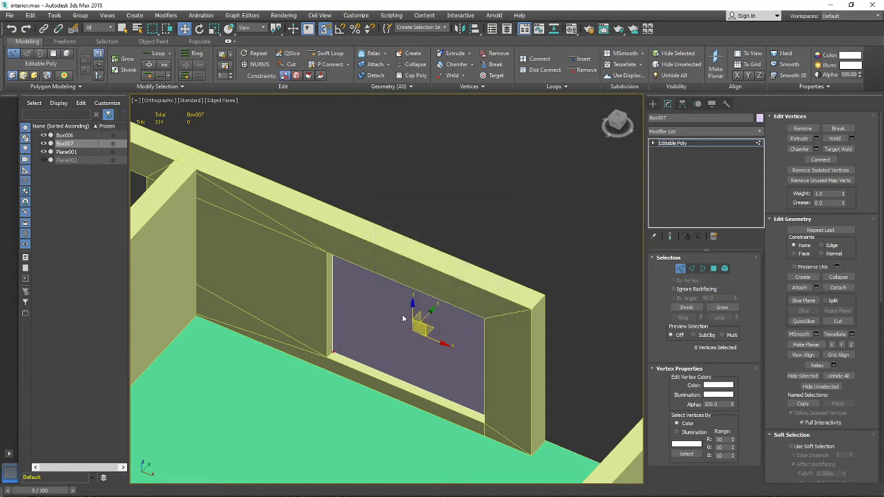
Move all eight pane vertices together, snapping the pane's lower corner to the opening's inner lower corner, and check the fit in shaded view
{"action": "scroll", "coordinate": [402, 318], "scroll_direction": "down", "scroll_amount": 2}
{"action": "key", "text": "F3"}
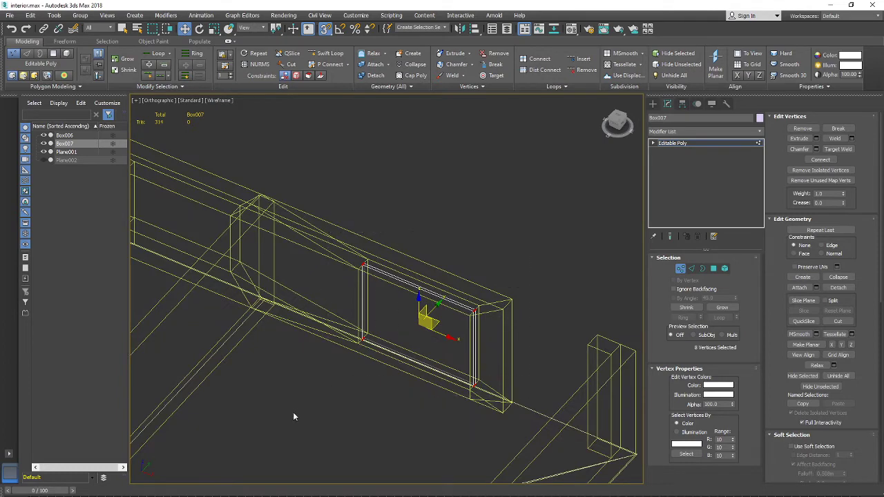
{"action": "scroll", "coordinate": [347, 352], "scroll_direction": "up", "scroll_amount": 5}
{"action": "left_click", "coordinate": [404, 308]}
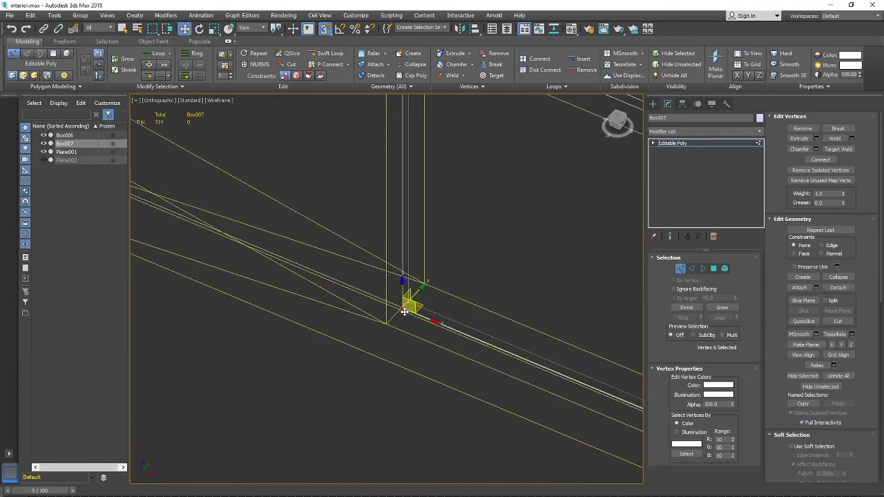
{"action": "key", "text": "ctrl+a"}
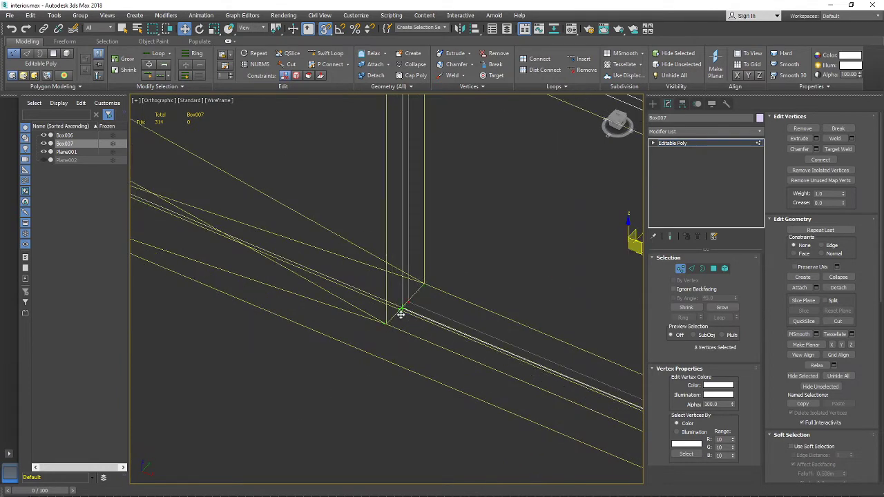
{"action": "left_click_drag", "start_coordinate": [400, 314], "coordinate": [376, 326]}
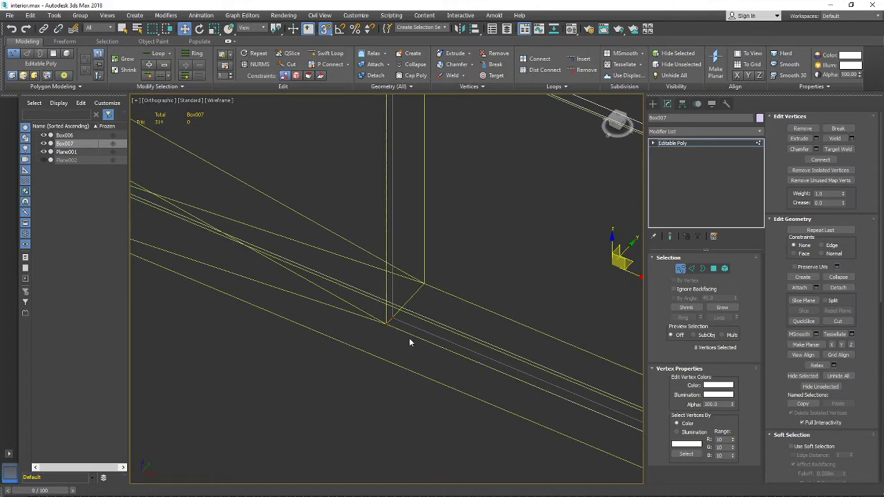
{"action": "key", "text": "F3"}
{"action": "scroll", "coordinate": [409, 337], "scroll_direction": "down", "scroll_amount": 6}
{"action": "mouse_move", "coordinate": [425, 312]}
{"action": "middle_mouse_down", "text": "alt"}
{"action": "mouse_move", "coordinate": [467, 294]}
{"action": "mouse_move", "coordinate": [428, 300]}
{"action": "mouse_move", "coordinate": [388, 276]}
{"action": "mouse_move", "coordinate": [353, 273]}
{"action": "middle_mouse_up", "text": "alt"}
{"action": "scroll", "coordinate": [409, 262], "scroll_direction": "up", "scroll_amount": 5}
{"action": "scroll", "coordinate": [426, 251], "scroll_direction": "down", "scroll_amount": 5}
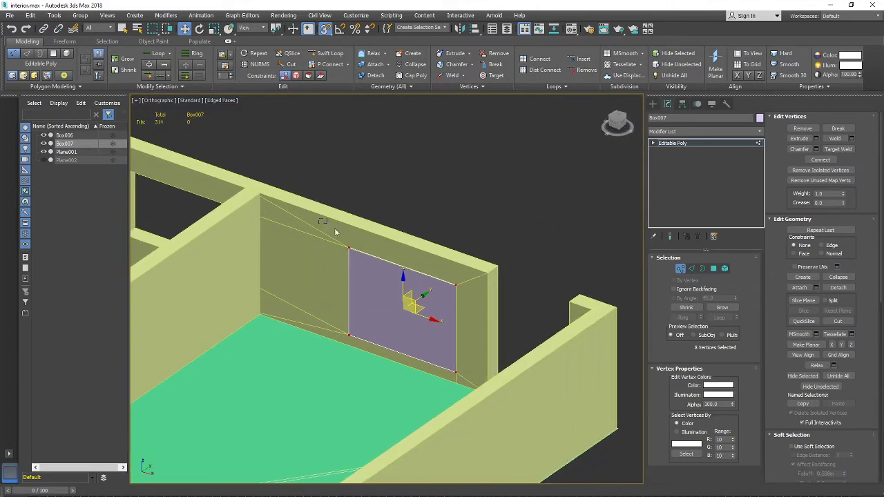
Snap the vertex pairs at the pane's two upper corners onto the window opening's upper corners
{"action": "left_click_drag", "start_coordinate": [385, 273], "coordinate": [384, 272]}
{"action": "key", "text": "F3"}
{"action": "scroll", "coordinate": [321, 259], "scroll_direction": "up", "scroll_amount": 5}
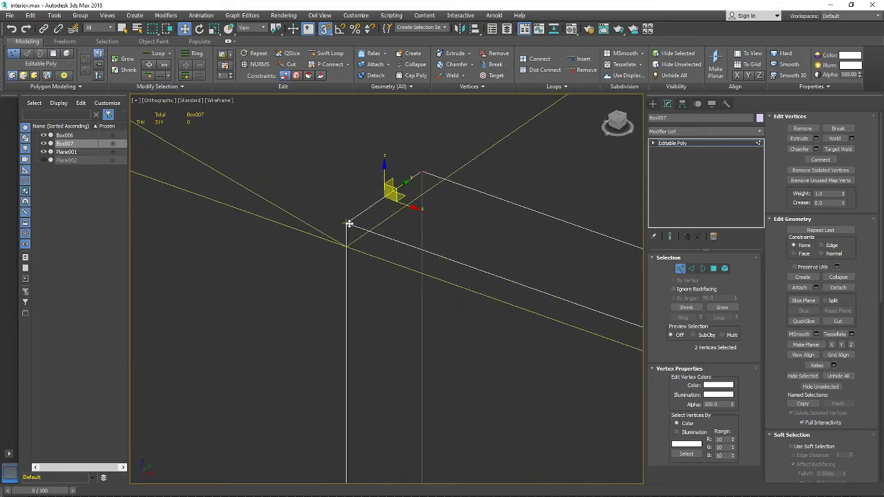
{"action": "scroll", "coordinate": [347, 227], "scroll_direction": "down", "scroll_amount": 3}
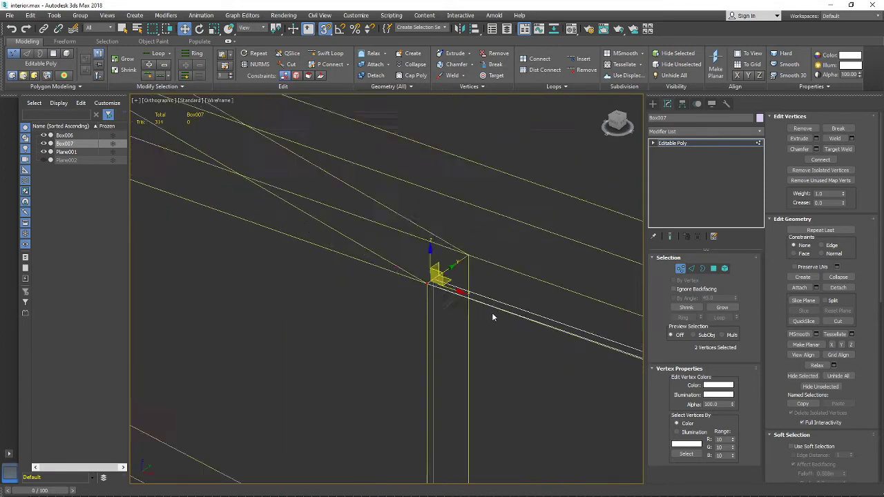
{"action": "middle_click_drag", "start_coordinate": [491, 312], "coordinate": [288, 229]}
{"action": "scroll", "coordinate": [359, 242], "scroll_direction": "up", "scroll_amount": 6}
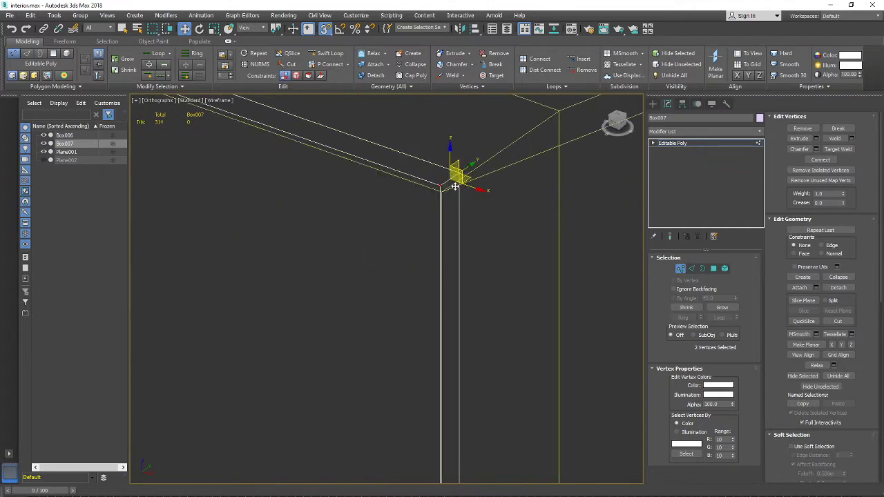
Align the vertex pairs at the pane's two lower corners with the window opening's lower corners, and return to shaded view
{"action": "scroll", "coordinate": [430, 225], "scroll_direction": "down", "scroll_amount": 5}
{"action": "middle_click_drag", "start_coordinate": [428, 241], "coordinate": [440, 58]}
{"action": "scroll", "coordinate": [480, 282], "scroll_direction": "up", "scroll_amount": 2}
{"action": "middle_click_drag", "start_coordinate": [424, 321], "coordinate": [481, 316], "text": "alt"}
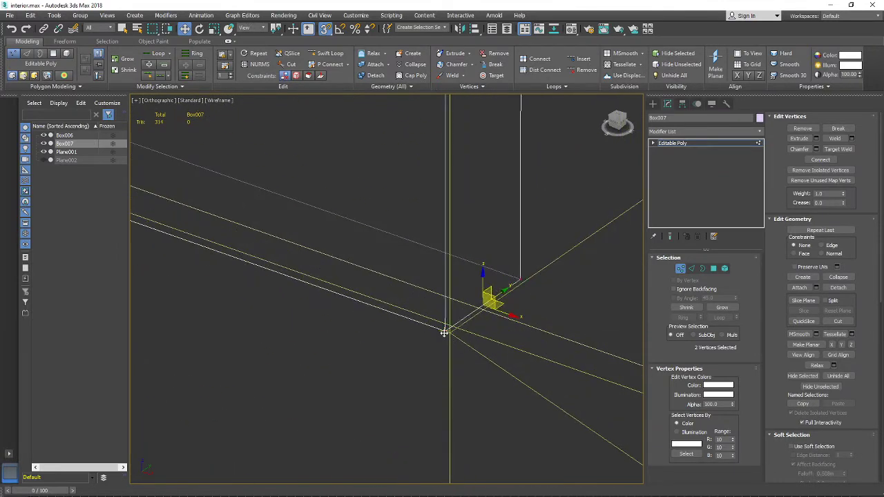
{"action": "scroll", "coordinate": [451, 330], "scroll_direction": "down", "scroll_amount": 6}
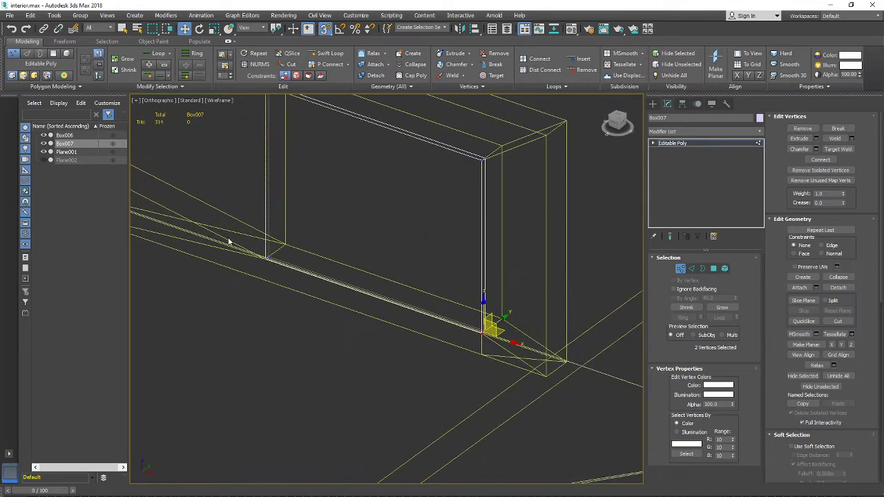
{"action": "middle_click_drag", "start_coordinate": [230, 241], "coordinate": [490, 272], "text": "alt"}
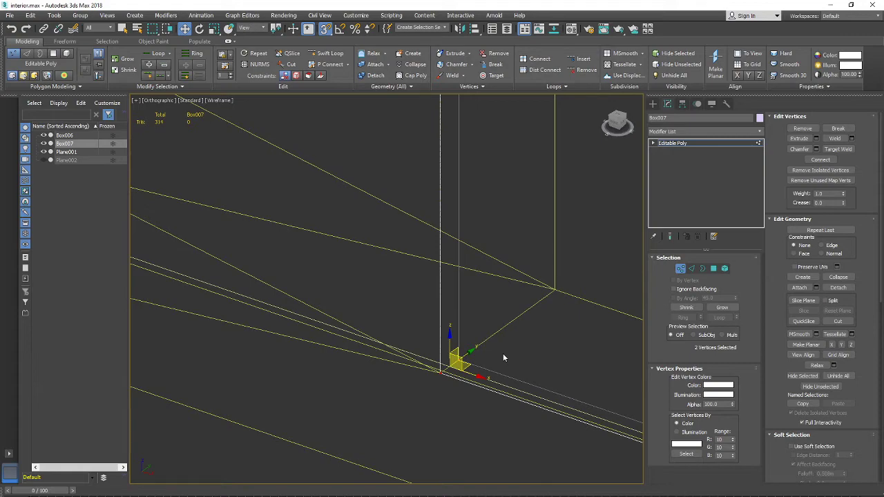
{"action": "middle_click_drag", "start_coordinate": [503, 358], "coordinate": [407, 381], "text": "alt"}
{"action": "scroll", "coordinate": [407, 381], "scroll_direction": "up", "scroll_amount": 3}
{"action": "key", "text": "F3"}
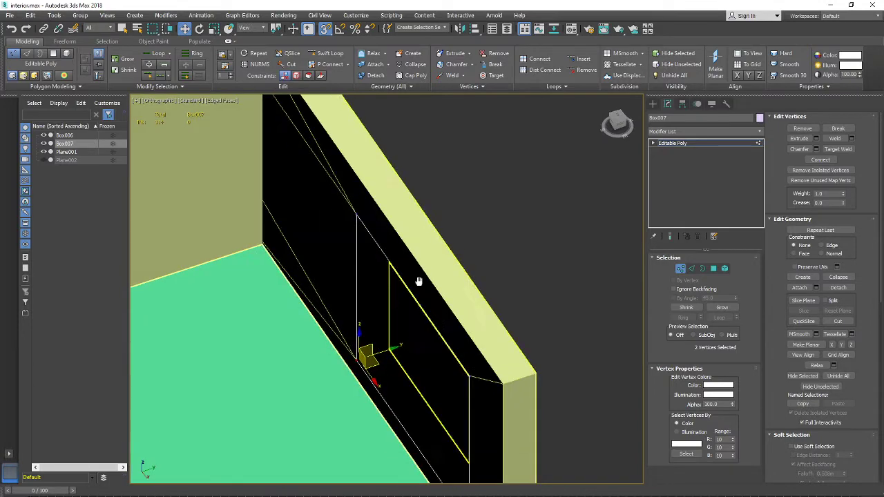
Select the whole window pane at Element level
{"action": "scroll", "coordinate": [419, 281], "scroll_direction": "up", "scroll_amount": 2}
{"action": "left_click", "coordinate": [724, 268]}
{"action": "left_click", "coordinate": [404, 315]}
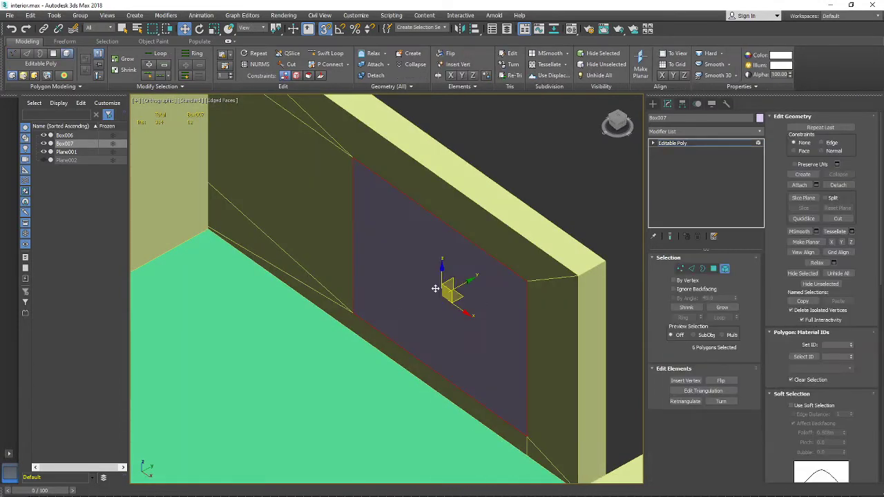
Try to move the pane element along Y into the wall's depth with snapping on, and undo the move
{"action": "left_click", "coordinate": [214, 28]}
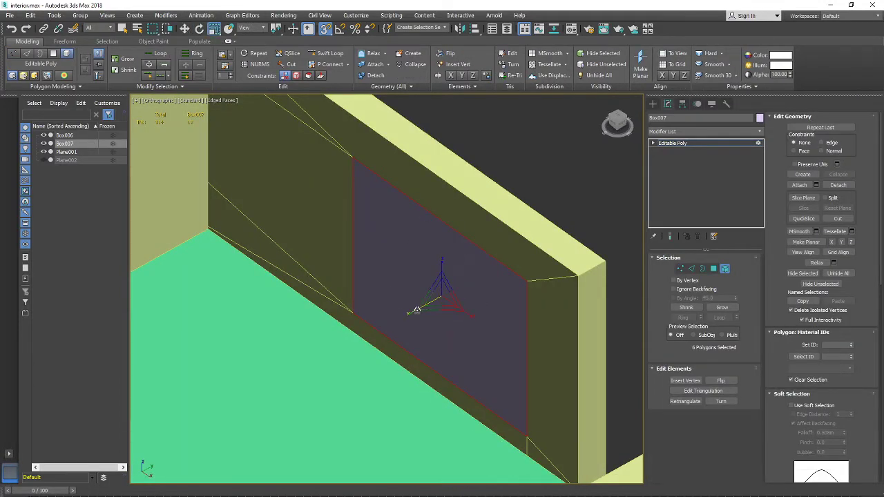
{"action": "key", "text": "w"}
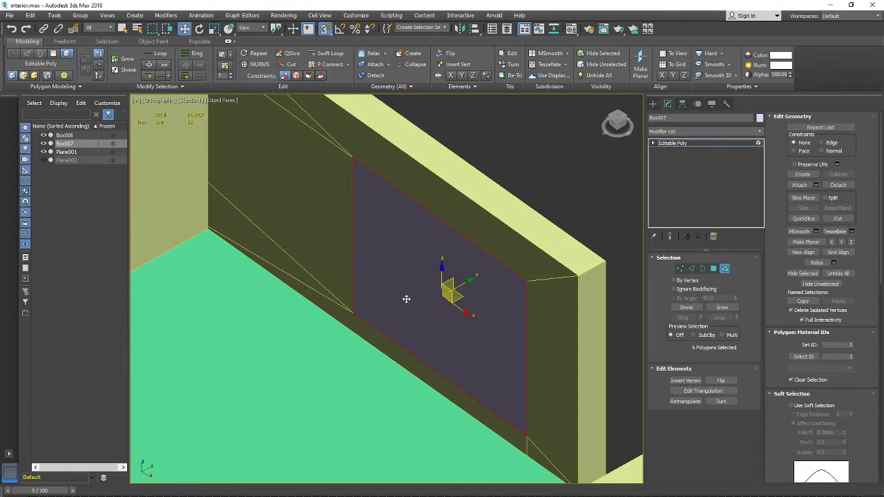
{"action": "left_click_drag", "start_coordinate": [464, 285], "coordinate": [460, 287]}
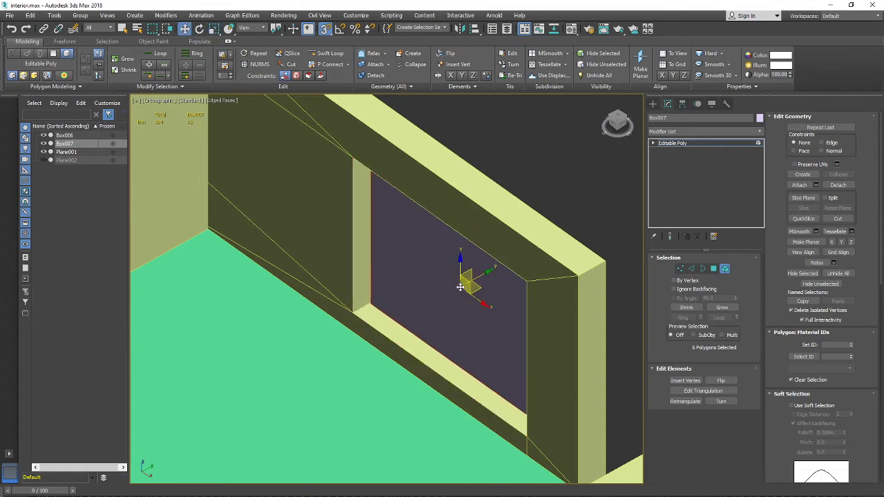
{"action": "key", "text": "ctrl+z"}
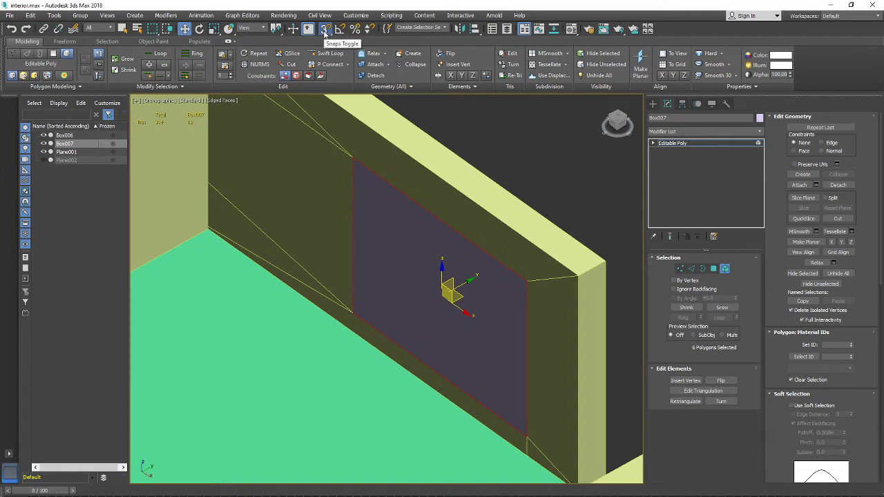
With snapping off, move the pane element along Y to mid-depth in the wall and scale it thicker along Y
{"action": "key", "text": "F3"}
{"action": "left_click_drag", "start_coordinate": [461, 285], "coordinate": [475, 279]}
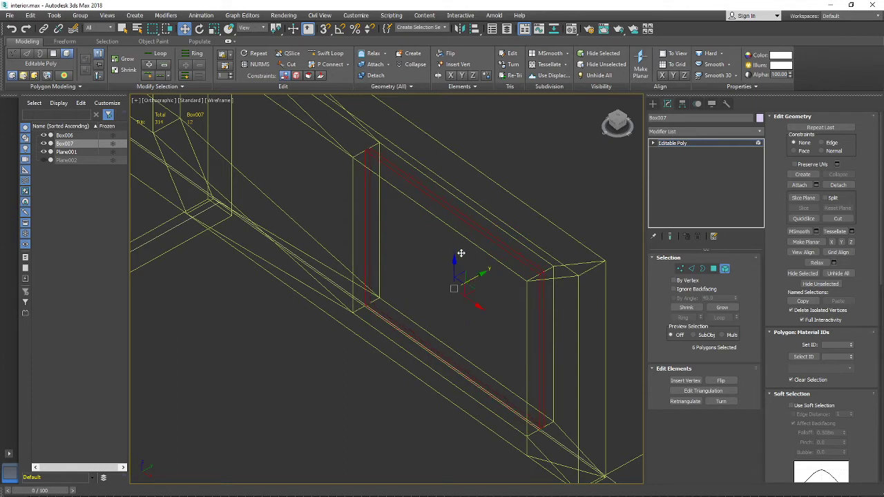
{"action": "key", "text": "r"}
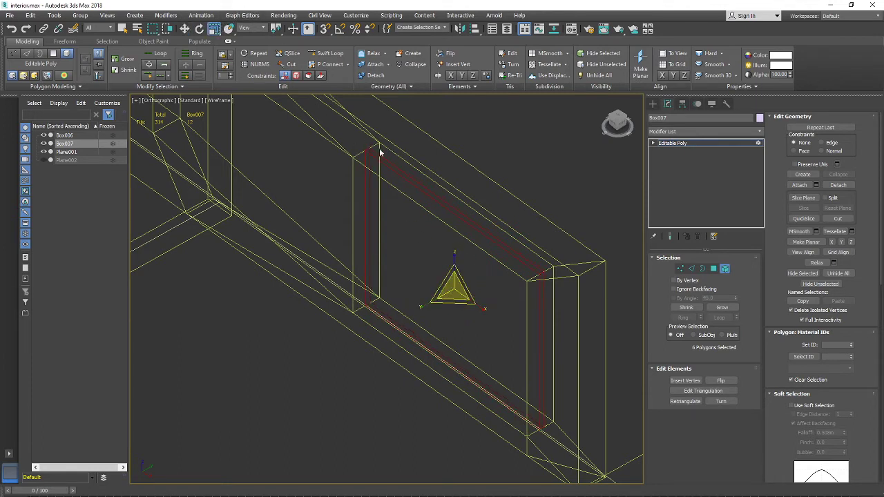
{"action": "key", "text": "F3"}
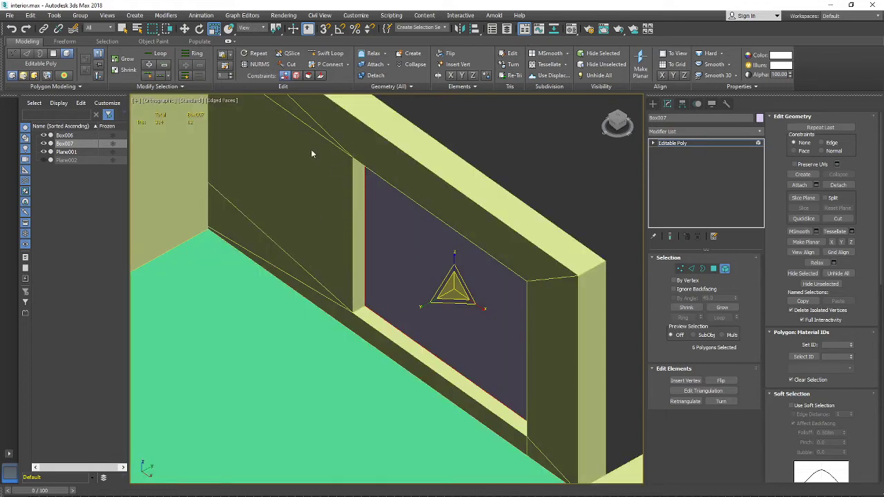
{"action": "key", "text": "F3"}
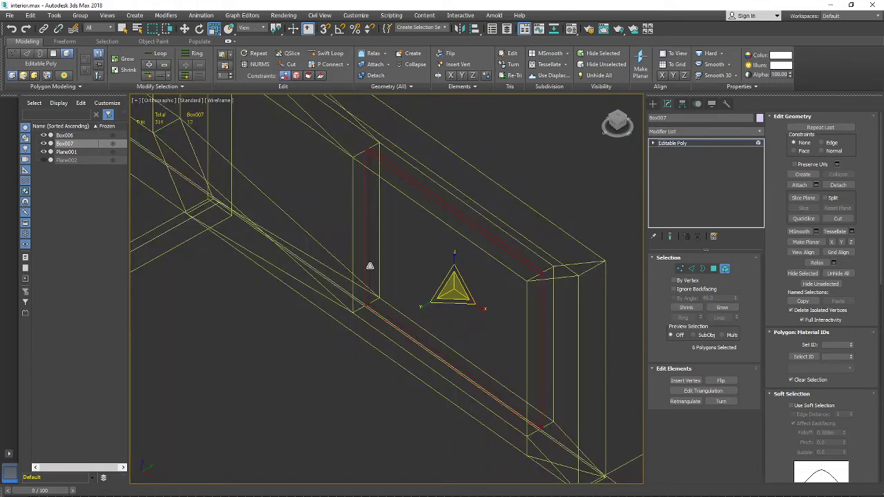
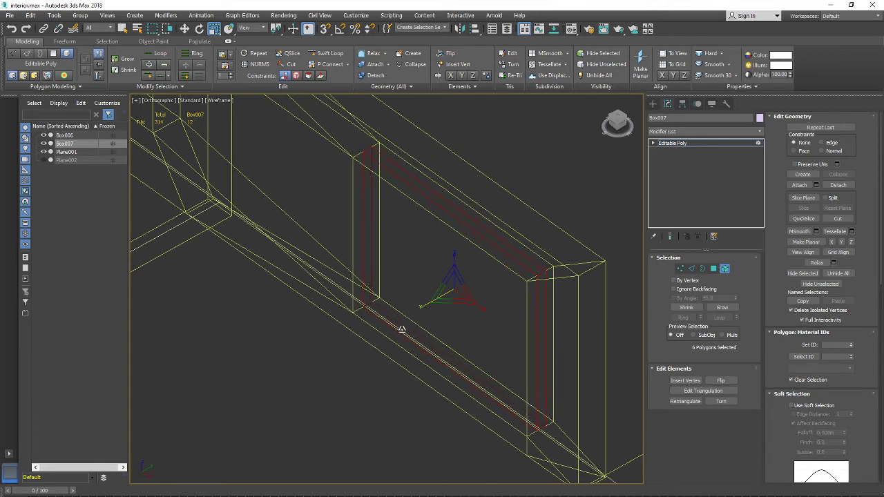
{"action": "key", "text": "F3"}
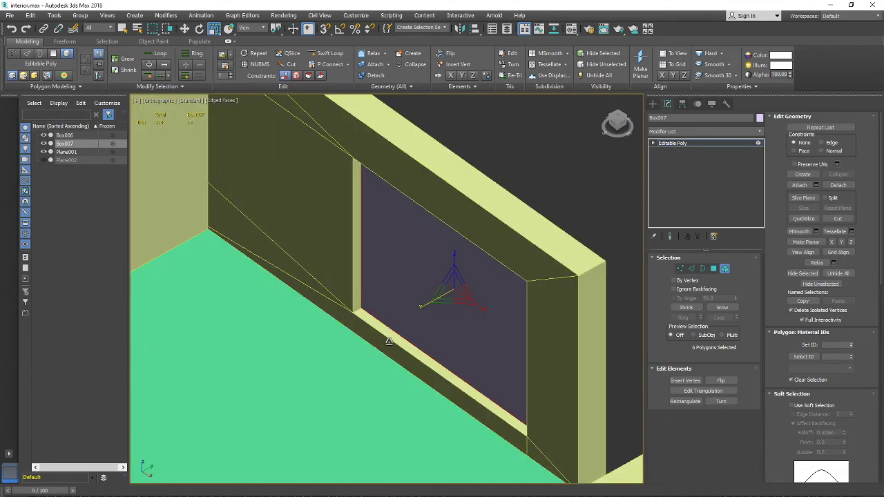
Delete the pane's large front and back polygons, leaving only the thin rim around the window opening
{"action": "middle_click_drag", "start_coordinate": [388, 342], "coordinate": [641, 297], "text": "alt"}
{"action": "scroll", "coordinate": [474, 319], "scroll_direction": "up", "scroll_amount": 2}
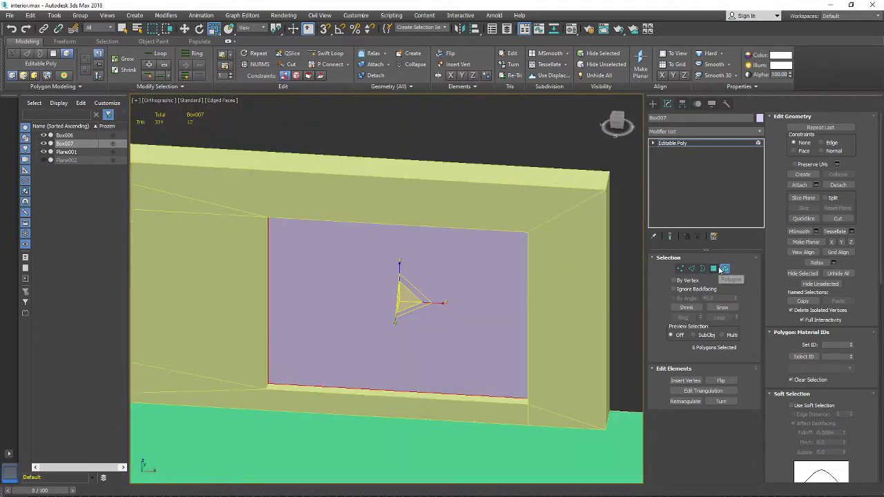
{"action": "left_click", "coordinate": [715, 269]}
{"action": "left_click", "coordinate": [420, 287]}
{"action": "middle_click_drag", "start_coordinate": [439, 288], "coordinate": [348, 296], "text": "alt"}
{"action": "scroll", "coordinate": [349, 296], "scroll_direction": "up", "scroll_amount": 2}
{"action": "left_click", "coordinate": [438, 297], "text": "ctrl"}
{"action": "middle_click_drag", "start_coordinate": [438, 297], "coordinate": [526, 297], "text": "alt"}
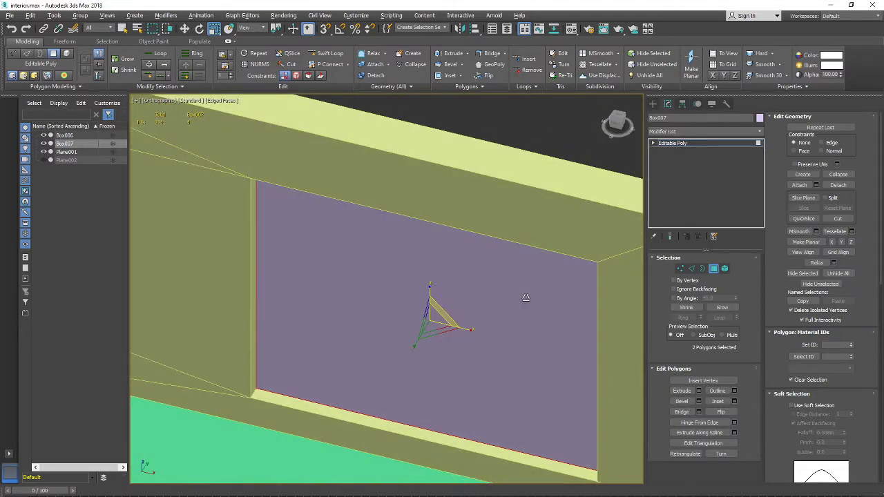
{"action": "middle_click_drag", "start_coordinate": [525, 297], "coordinate": [450, 301], "text": "alt"}
{"action": "key", "text": "Delete"}
{"action": "scroll", "coordinate": [494, 293], "scroll_direction": "down", "scroll_amount": 4}
{"action": "left_click", "coordinate": [451, 301]}
{"action": "key", "text": "Delete"}
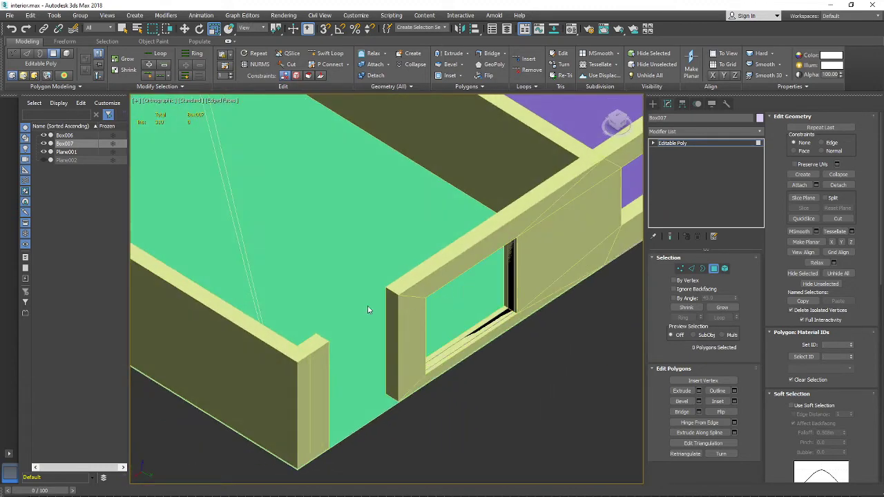
Select the four remaining rim polygons of the window pane at Polygon level
{"action": "middle_click_drag", "start_coordinate": [368, 310], "coordinate": [359, 311], "text": "alt"}
{"action": "key", "text": "F3"}
{"action": "left_click_drag", "start_coordinate": [536, 209], "coordinate": [367, 399]}
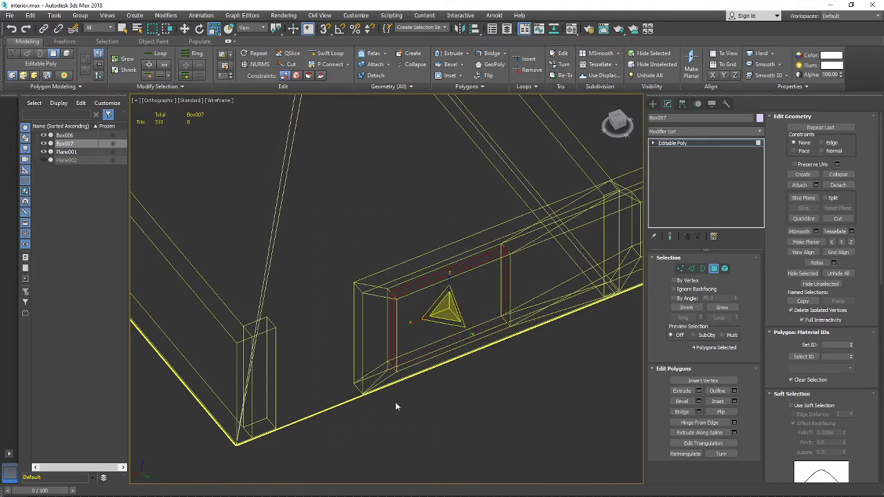
{"action": "middle_click_drag", "start_coordinate": [435, 357], "coordinate": [547, 352], "text": "alt"}
{"action": "scroll", "coordinate": [546, 350], "scroll_direction": "up", "scroll_amount": 2}
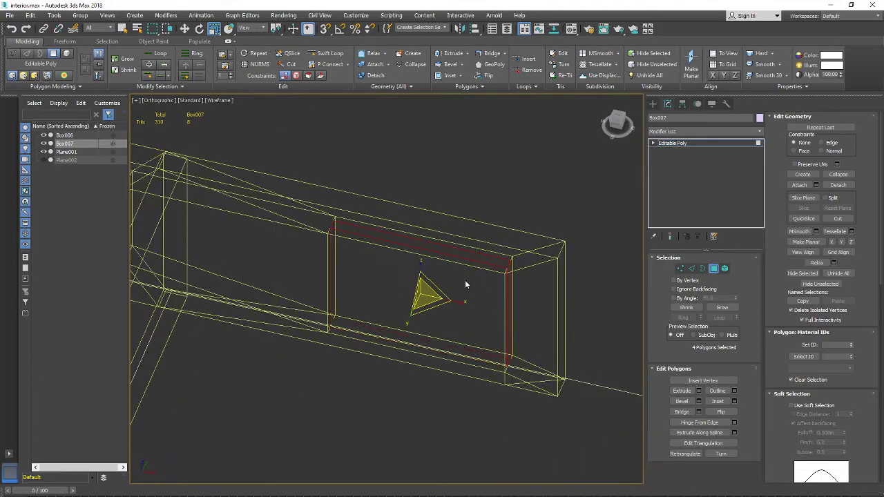
{"action": "key", "text": "F3"}
{"action": "mouse_move", "coordinate": [467, 292]}
{"action": "middle_mouse_down", "text": "alt"}
{"action": "mouse_move", "coordinate": [498, 283]}
{"action": "mouse_move", "coordinate": [454, 276]}
{"action": "mouse_move", "coordinate": [470, 278]}
{"action": "mouse_move", "coordinate": [478, 333]}
{"action": "mouse_move", "coordinate": [447, 350]}
{"action": "mouse_move", "coordinate": [414, 398]}
{"action": "mouse_move", "coordinate": [441, 316]}
{"action": "middle_mouse_up", "text": "alt"}
{"action": "left_click", "coordinate": [713, 269]}
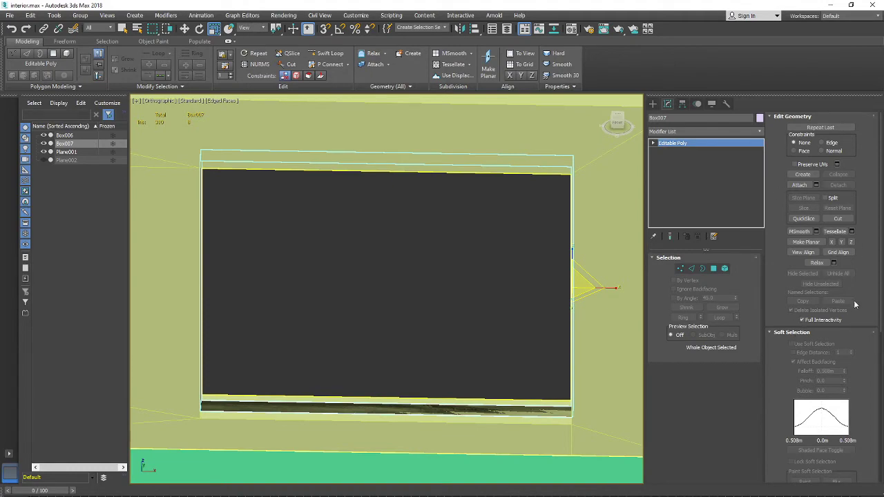
{"action": "key", "text": "4"}
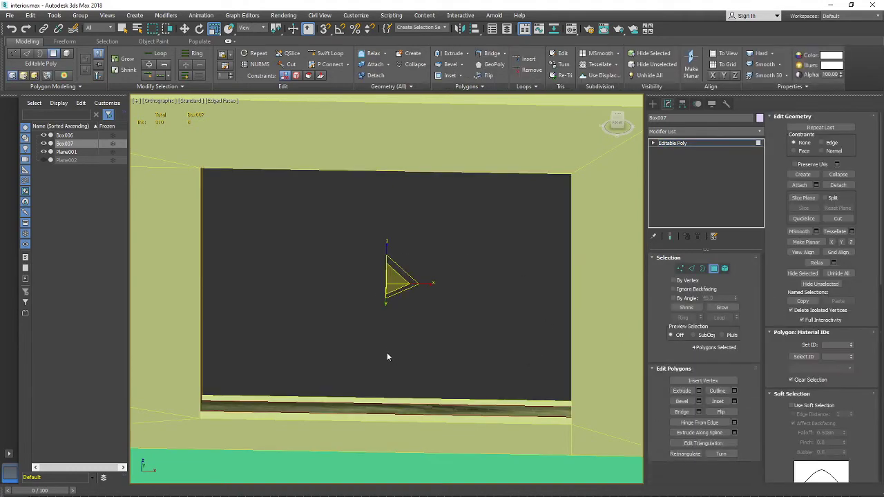
{"action": "middle_click_drag", "start_coordinate": [387, 353], "coordinate": [254, 369], "text": "alt"}
{"action": "scroll", "coordinate": [215, 357], "scroll_direction": "down", "scroll_amount": 4}
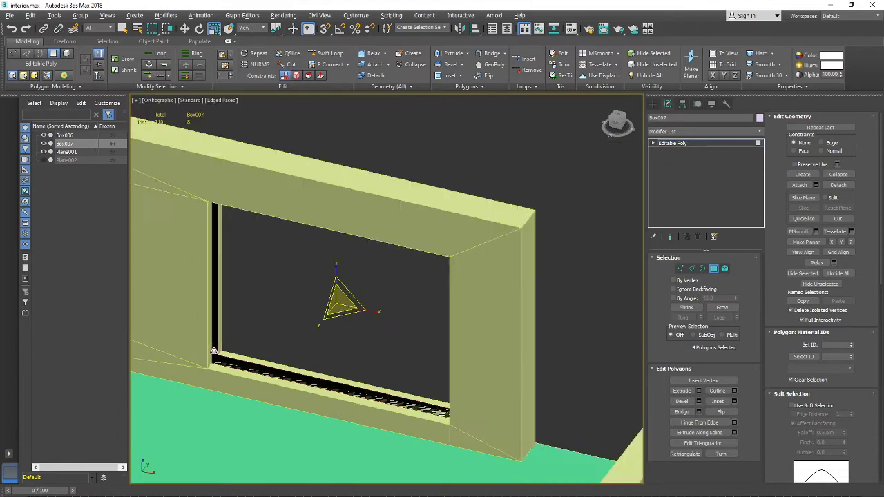
{"action": "middle_click_drag", "start_coordinate": [185, 361], "coordinate": [215, 355], "text": "alt"}
{"action": "scroll", "coordinate": [215, 354], "scroll_direction": "up", "scroll_amount": 3}
{"action": "scroll", "coordinate": [200, 396], "scroll_direction": "up", "scroll_amount": 8}
{"action": "middle_click_drag", "start_coordinate": [221, 414], "coordinate": [234, 394], "text": "alt"}
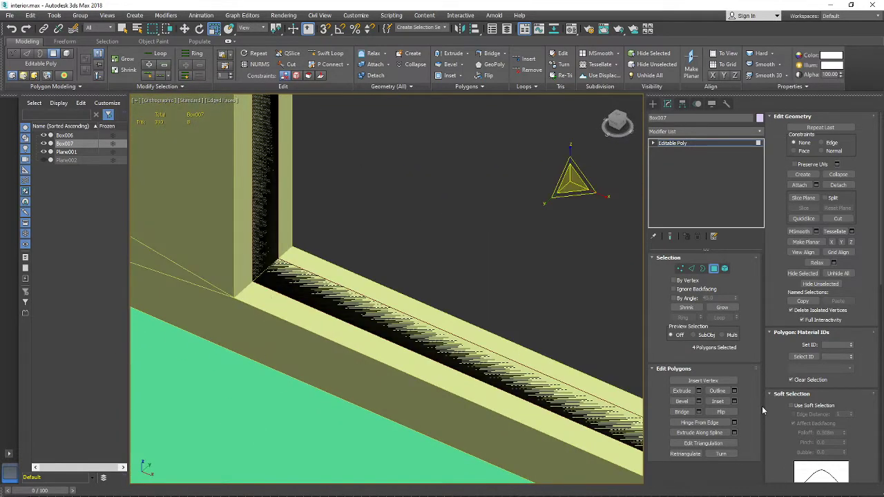
Try to extrude the four rim polygons inward in By Polygon mode with a negative height, and cancel the operation
{"action": "left_click", "coordinate": [698, 391]}
{"action": "scroll", "coordinate": [296, 350], "scroll_direction": "down", "scroll_amount": 5}
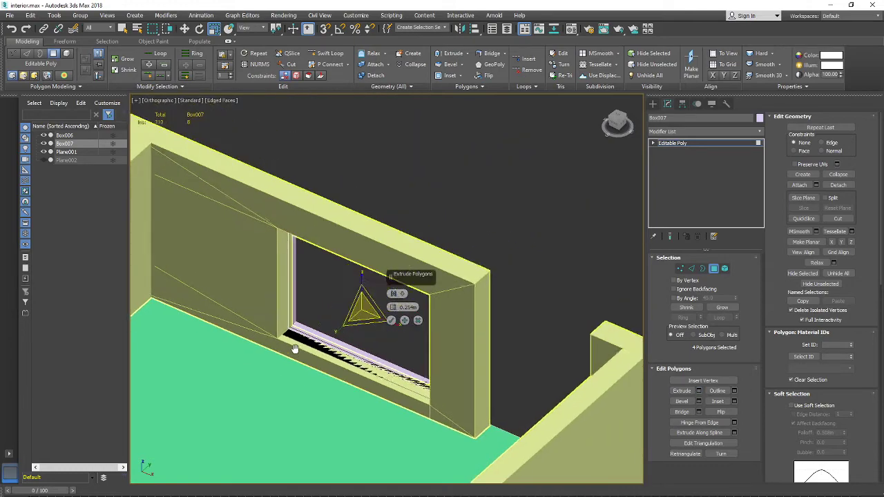
{"action": "middle_click_drag", "start_coordinate": [296, 350], "coordinate": [353, 357], "text": "alt"}
{"action": "scroll", "coordinate": [353, 357], "scroll_direction": "up", "scroll_amount": 2}
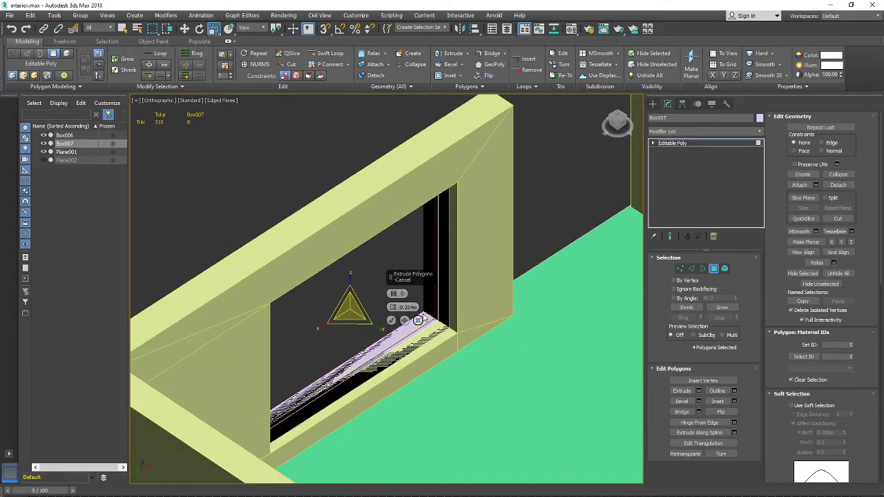
{"action": "middle_click_drag", "start_coordinate": [426, 379], "coordinate": [539, 348], "text": "alt"}
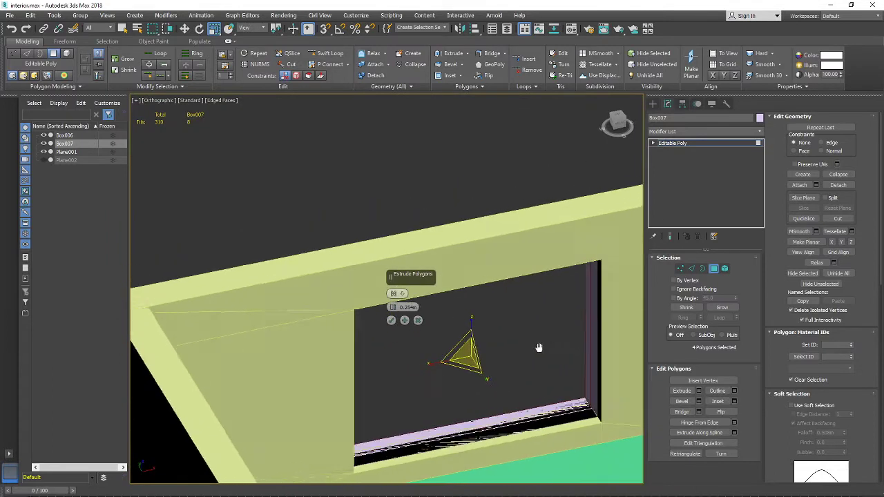
{"action": "left_click", "coordinate": [403, 295]}
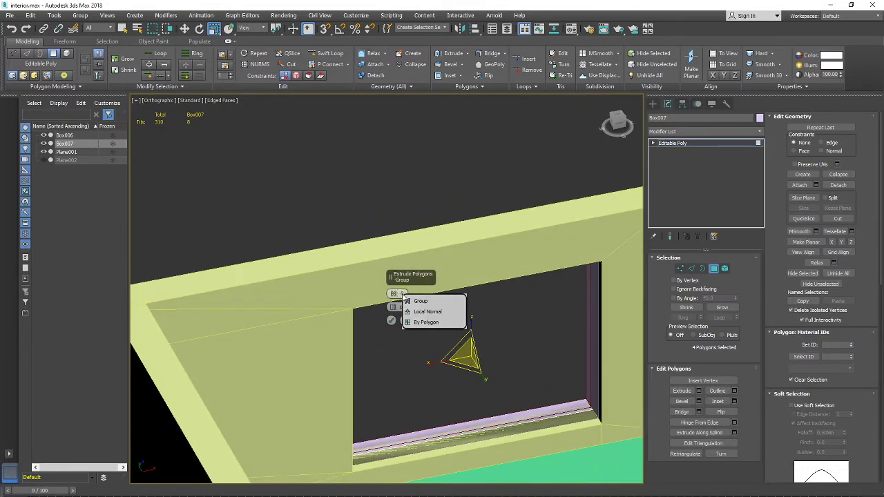
{"action": "left_click", "coordinate": [424, 322]}
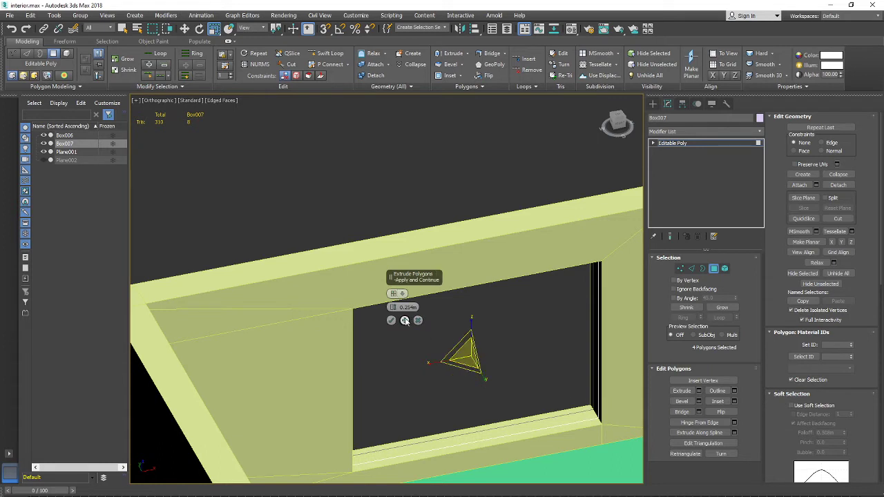
{"action": "left_click_drag", "start_coordinate": [394, 307], "coordinate": [407, 329]}
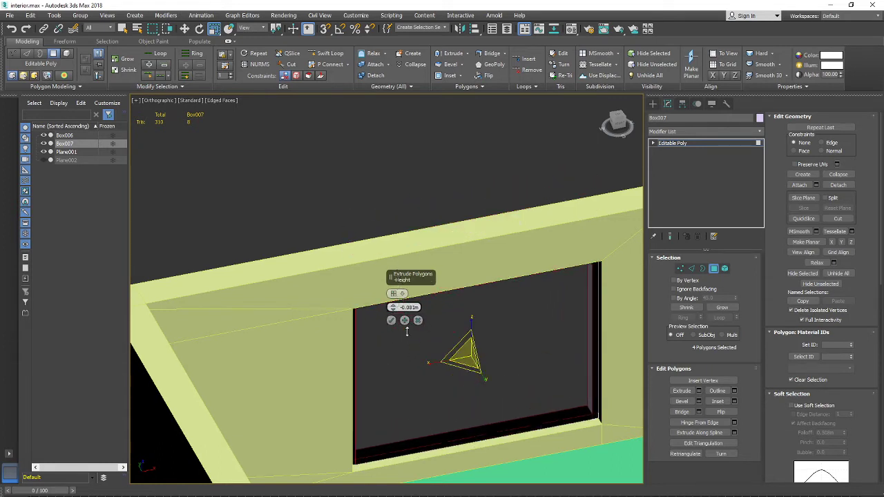
{"action": "key", "text": "F3"}
{"action": "scroll", "coordinate": [497, 392], "scroll_direction": "down", "scroll_amount": 3}
{"action": "mouse_move", "coordinate": [497, 391]}
{"action": "middle_mouse_down", "text": "alt"}
{"action": "mouse_move", "coordinate": [475, 368]}
{"action": "mouse_move", "coordinate": [438, 384]}
{"action": "middle_mouse_up", "text": "alt"}
{"action": "scroll", "coordinate": [437, 384], "scroll_direction": "up", "scroll_amount": 3}
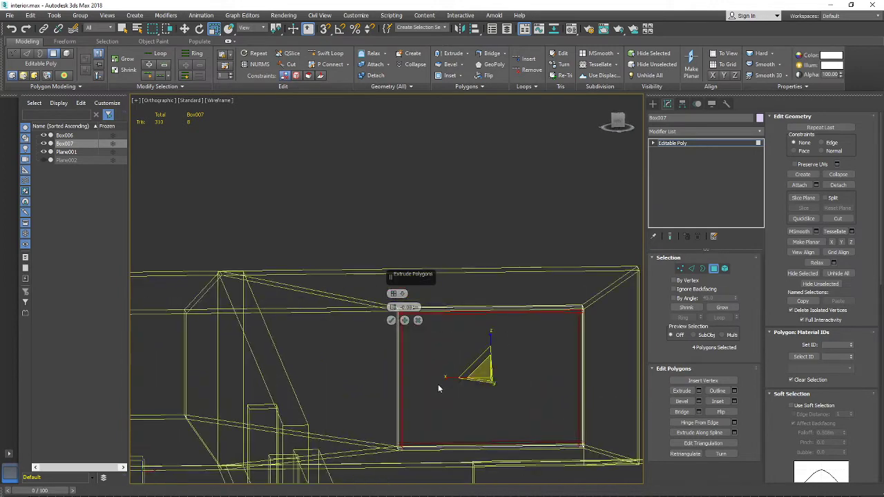
{"action": "key", "text": "F3"}
{"action": "scroll", "coordinate": [433, 348], "scroll_direction": "up", "scroll_amount": 2}
{"action": "mouse_move", "coordinate": [433, 348]}
{"action": "middle_mouse_down"}
{"action": "mouse_move", "coordinate": [424, 365]}
{"action": "mouse_move", "coordinate": [583, 369]}
{"action": "mouse_move", "coordinate": [560, 371]}
{"action": "mouse_move", "coordinate": [498, 332]}
{"action": "middle_mouse_up"}
{"action": "left_click", "coordinate": [418, 322]}
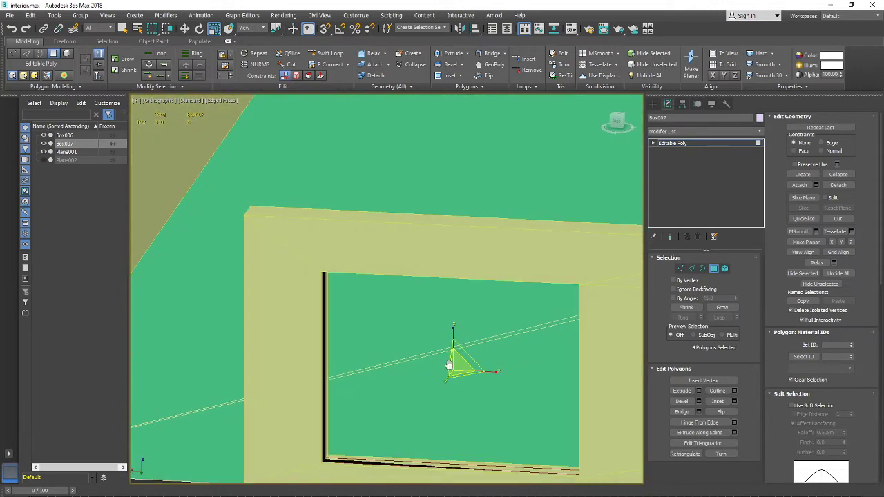
Leave Polygon level and add a Shell modifier to the whole window rim object
{"action": "middle_click_drag", "start_coordinate": [418, 322], "coordinate": [512, 355], "text": "alt"}
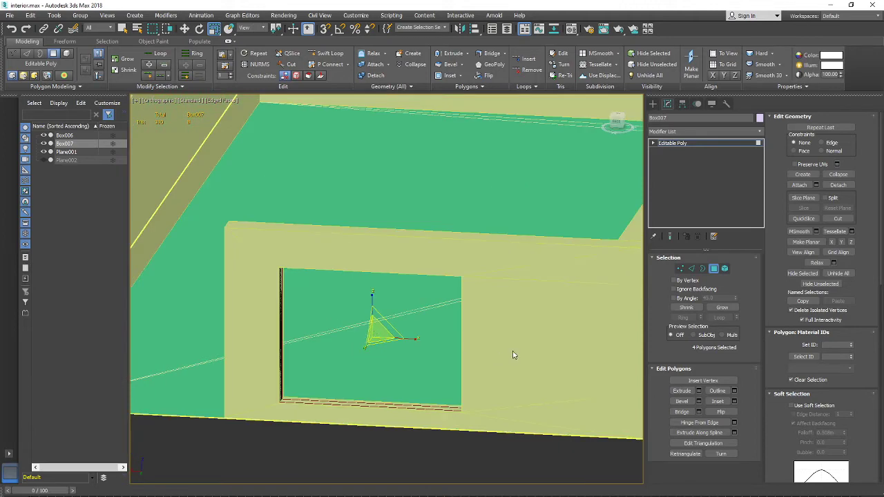
{"action": "left_click", "coordinate": [731, 143]}
{"action": "middle_click_drag", "start_coordinate": [386, 276], "coordinate": [415, 323], "text": "alt"}
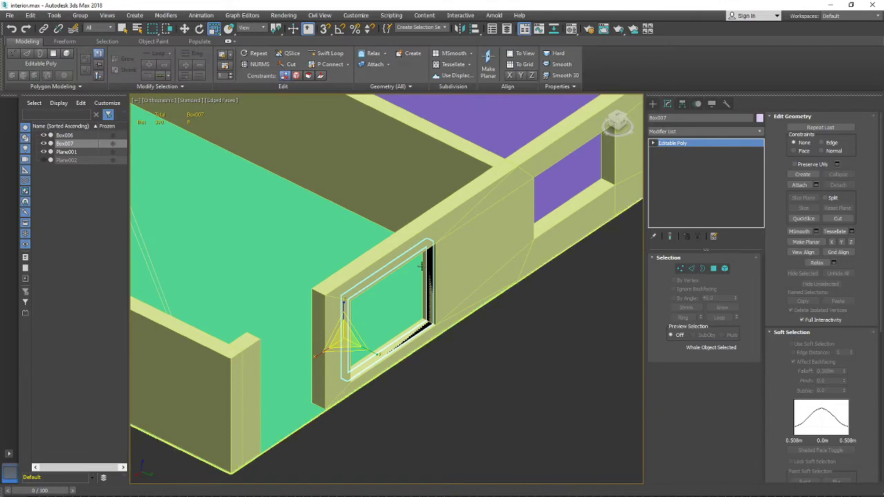
{"action": "middle_click_drag", "start_coordinate": [421, 266], "coordinate": [502, 275], "text": "alt"}
{"action": "scroll", "coordinate": [447, 307], "scroll_direction": "up", "scroll_amount": 3}
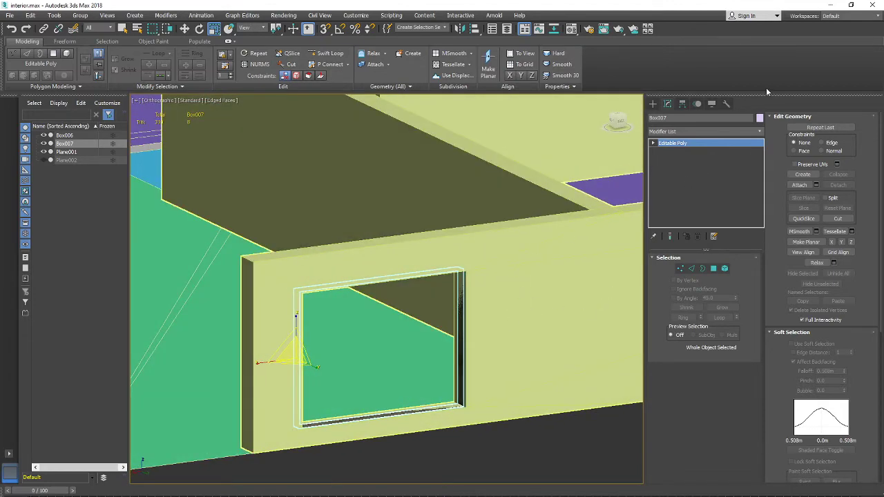
{"action": "left_click", "coordinate": [718, 131]}
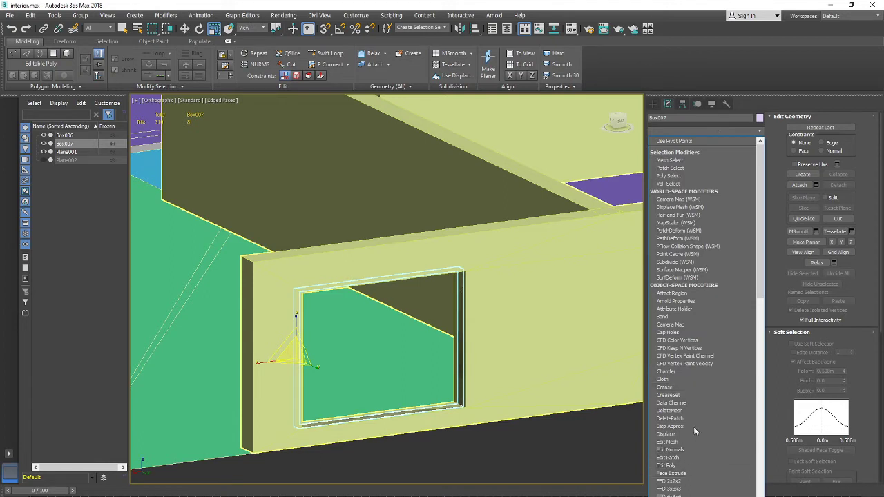
{"action": "scroll", "coordinate": [687, 320], "scroll_direction": "down", "scroll_amount": 8}
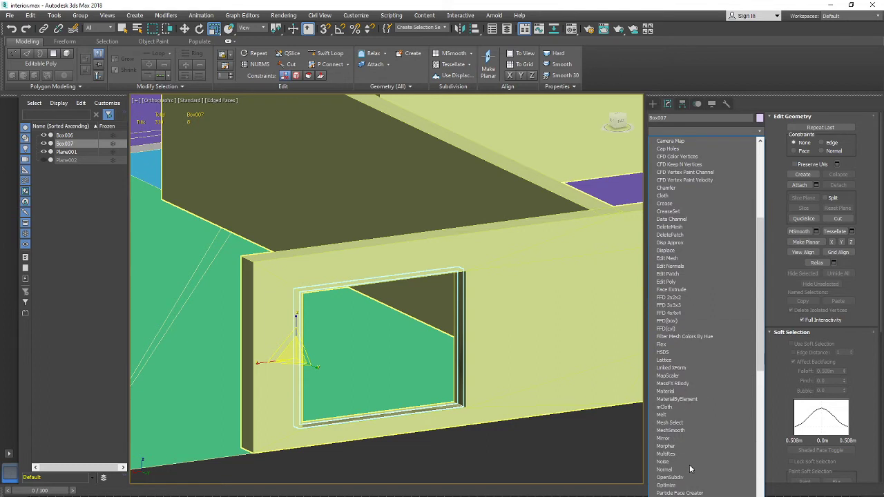
{"action": "scroll", "coordinate": [687, 413], "scroll_direction": "down", "scroll_amount": 1}
{"action": "scroll", "coordinate": [687, 413], "scroll_direction": "down", "scroll_amount": 2}
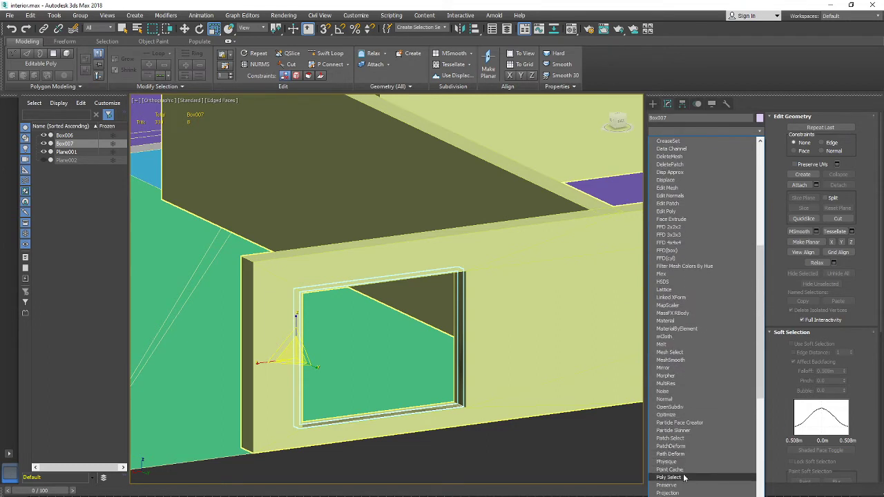
{"action": "scroll", "coordinate": [681, 486], "scroll_direction": "down", "scroll_amount": 2}
{"action": "scroll", "coordinate": [679, 482], "scroll_direction": "down", "scroll_amount": 2}
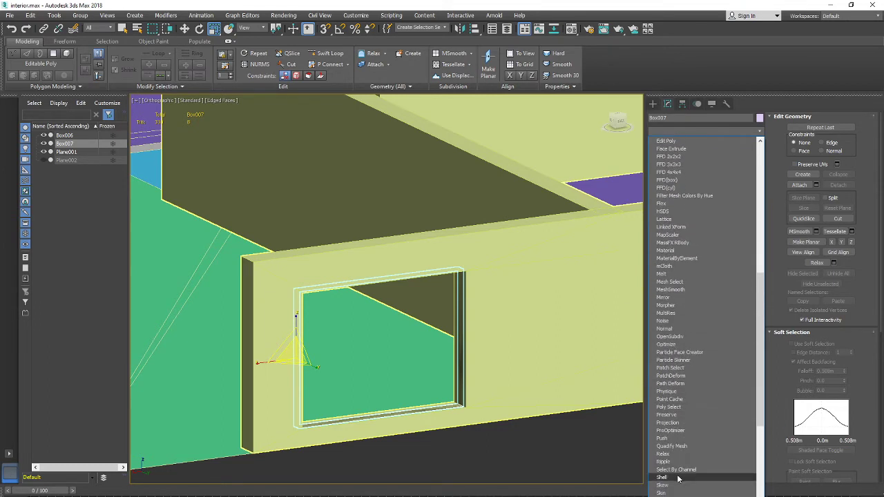
{"action": "left_click", "coordinate": [663, 477]}
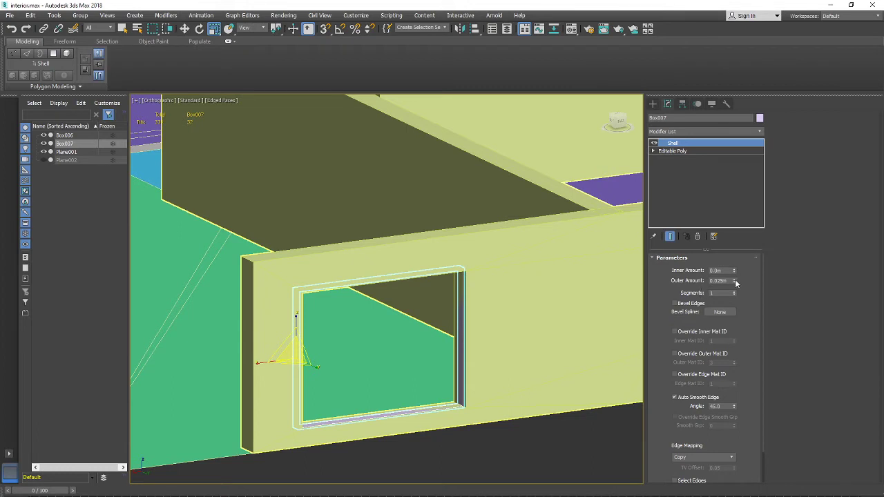
Set the Shell's outer amount to 0 m and its inner amount to about 0.163 m, comparing the frame with the modifier off and on
{"action": "left_click_drag", "start_coordinate": [734, 282], "coordinate": [724, 415]}
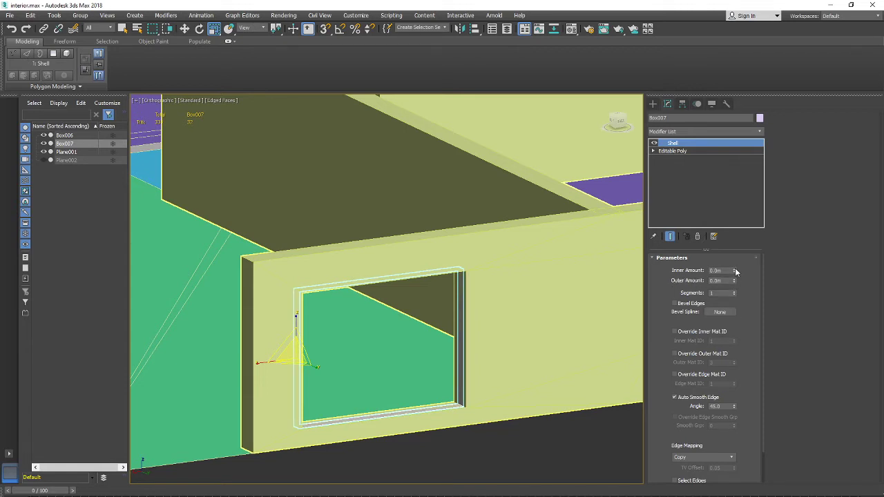
{"action": "left_click_drag", "start_coordinate": [735, 270], "coordinate": [689, 486]}
{"action": "middle_click_drag", "start_coordinate": [410, 436], "coordinate": [365, 419], "text": "alt"}
{"action": "left_click", "coordinate": [655, 143]}
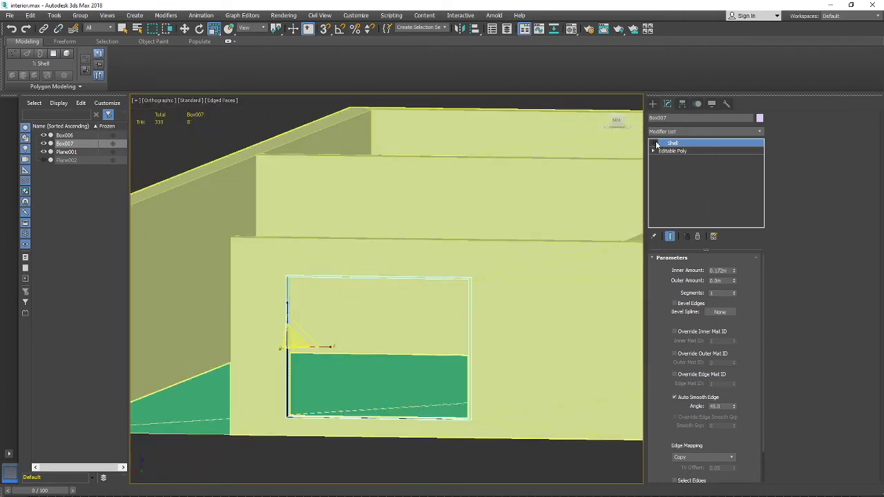
{"action": "left_click", "coordinate": [654, 143]}
{"action": "mouse_move", "coordinate": [732, 271]}
{"action": "left_mouse_down"}
{"action": "mouse_move", "coordinate": [733, 191]}
{"action": "mouse_move", "coordinate": [734, 274]}
{"action": "mouse_move", "coordinate": [734, 266]}
{"action": "left_mouse_up"}
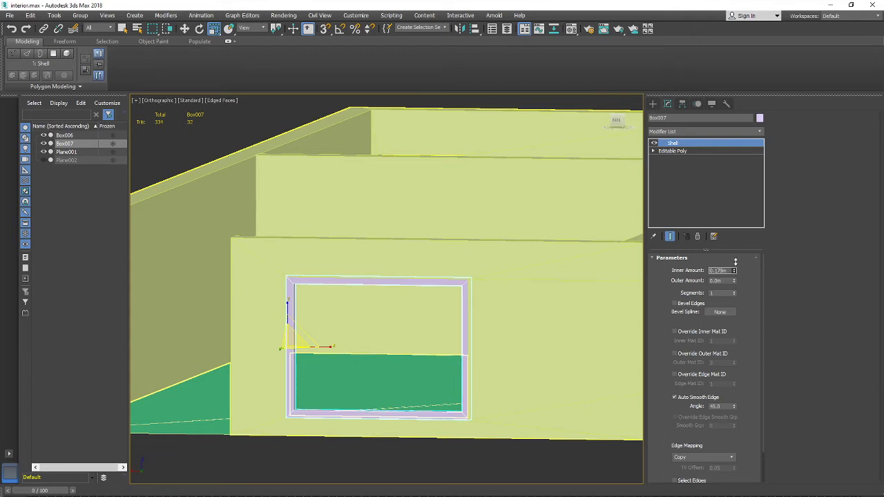
{"action": "left_click_drag", "start_coordinate": [735, 262], "coordinate": [733, 283]}
{"action": "scroll", "coordinate": [445, 316], "scroll_direction": "down", "scroll_amount": 4}
{"action": "middle_click_drag", "start_coordinate": [438, 318], "coordinate": [534, 337], "text": "alt"}
{"action": "scroll", "coordinate": [414, 335], "scroll_direction": "up", "scroll_amount": 3}
{"action": "middle_click_drag", "start_coordinate": [422, 336], "coordinate": [391, 310], "text": "alt"}
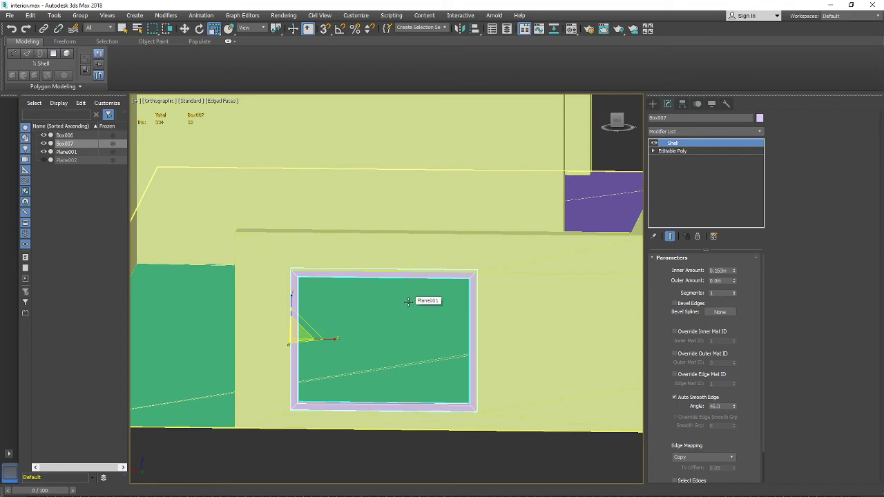
{"action": "middle_click_drag", "start_coordinate": [396, 297], "coordinate": [335, 361], "text": "alt"}
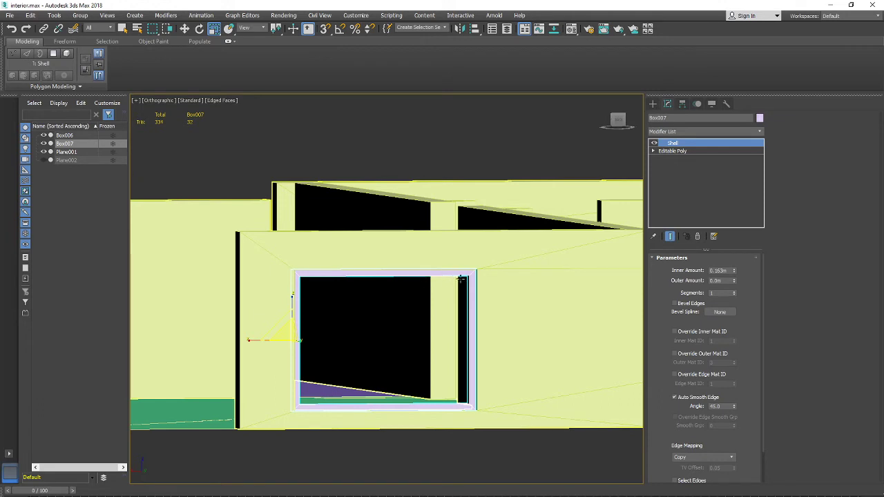
Try to collapse the Shell modifier into the object and convert the resulting mesh to Editable Poly, and undo it
{"action": "right_click", "coordinate": [680, 154]}
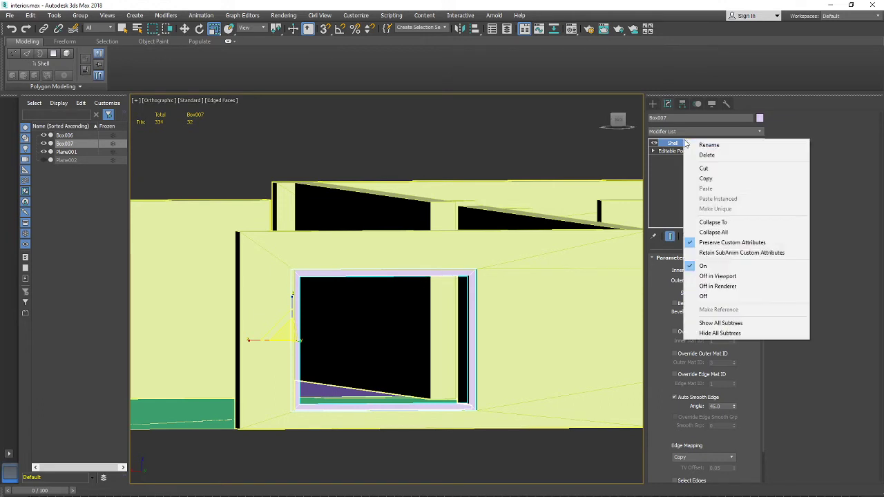
{"action": "left_click", "coordinate": [711, 223]}
{"action": "left_click", "coordinate": [454, 310]}
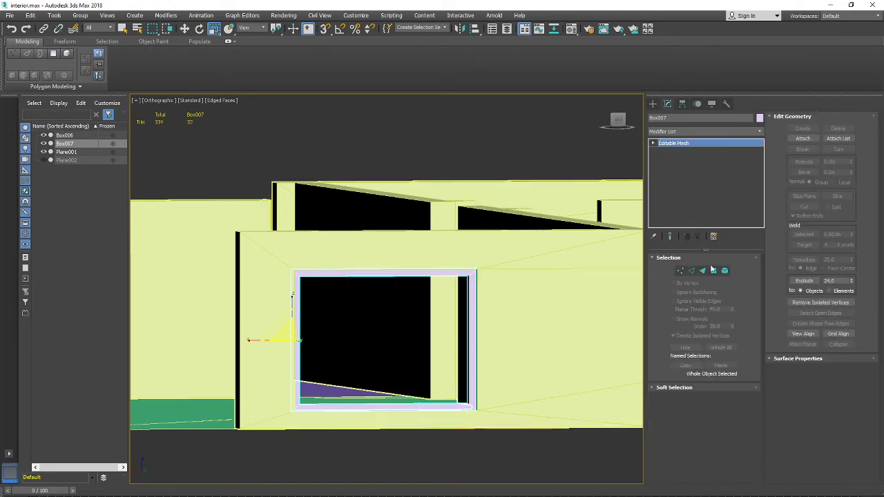
{"action": "left_click", "coordinate": [696, 142]}
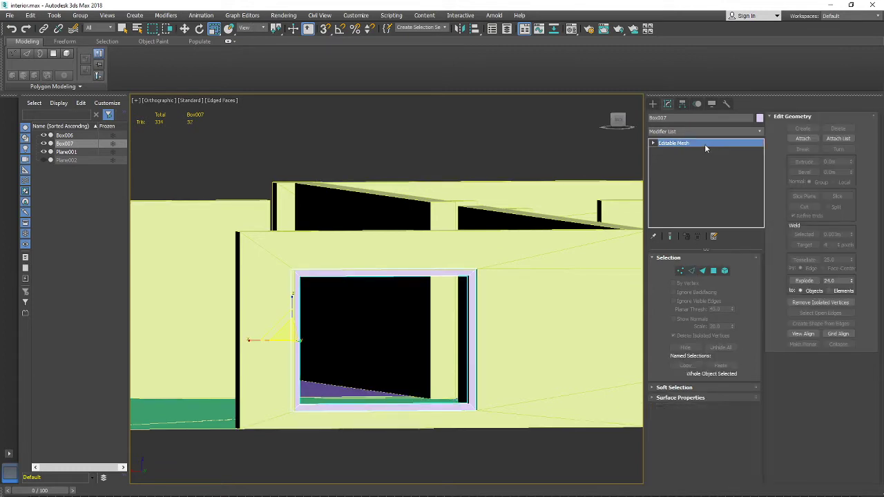
{"action": "right_click", "coordinate": [704, 144]}
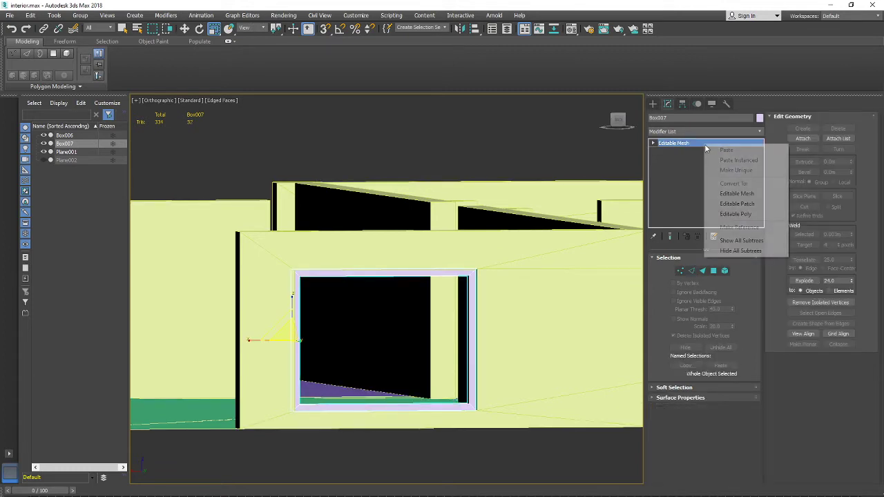
{"action": "left_click", "coordinate": [725, 211]}
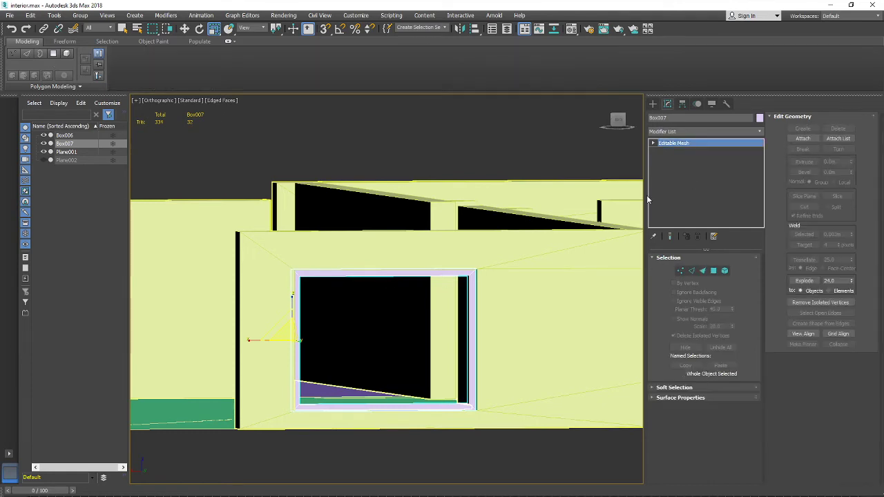
Compare the window frame with the Shell modifier turned off and on, and examine its thickness from several angles
{"action": "scroll", "coordinate": [431, 307], "scroll_direction": "down", "scroll_amount": 1}
{"action": "middle_click_drag", "start_coordinate": [444, 308], "coordinate": [460, 326], "text": "alt"}
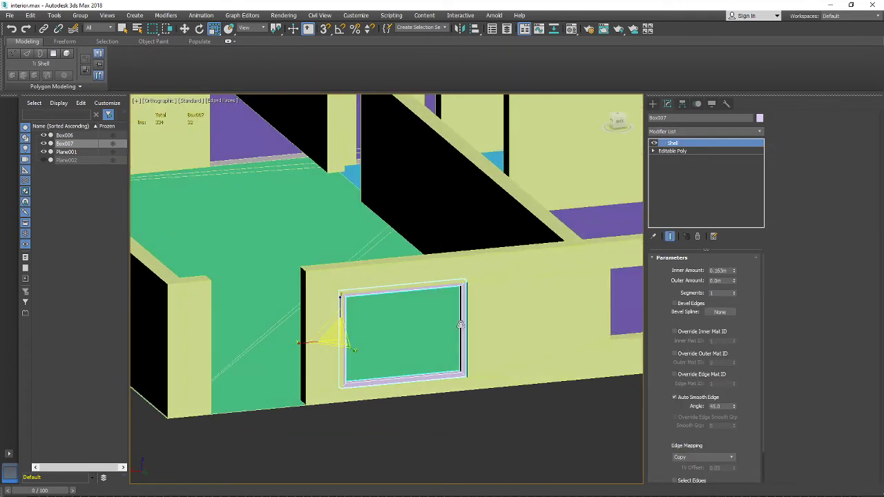
{"action": "scroll", "coordinate": [460, 325], "scroll_direction": "up", "scroll_amount": 1}
{"action": "left_click", "coordinate": [654, 144]}
{"action": "left_click", "coordinate": [655, 143]}
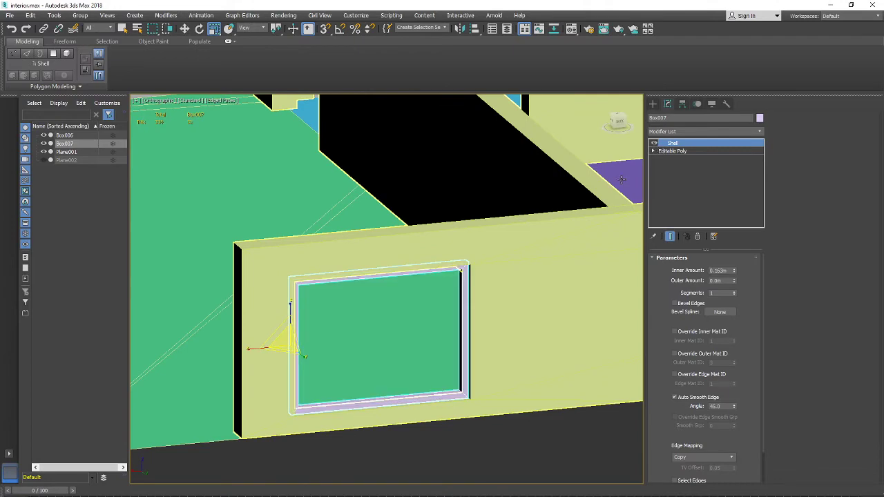
{"action": "left_click", "coordinate": [677, 131]}
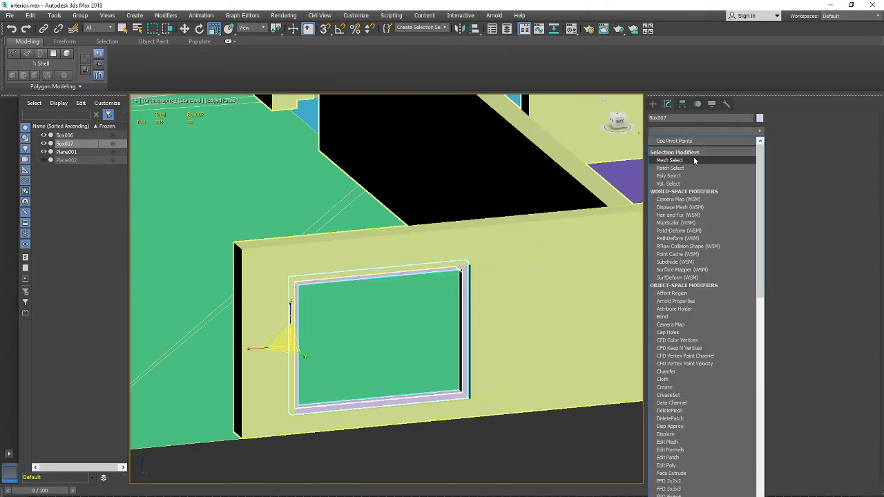
{"action": "left_click", "coordinate": [759, 131]}
{"action": "middle_click_drag", "start_coordinate": [459, 294], "coordinate": [404, 352], "text": "alt"}
{"action": "middle_click_drag", "start_coordinate": [455, 343], "coordinate": [419, 330], "text": "alt"}
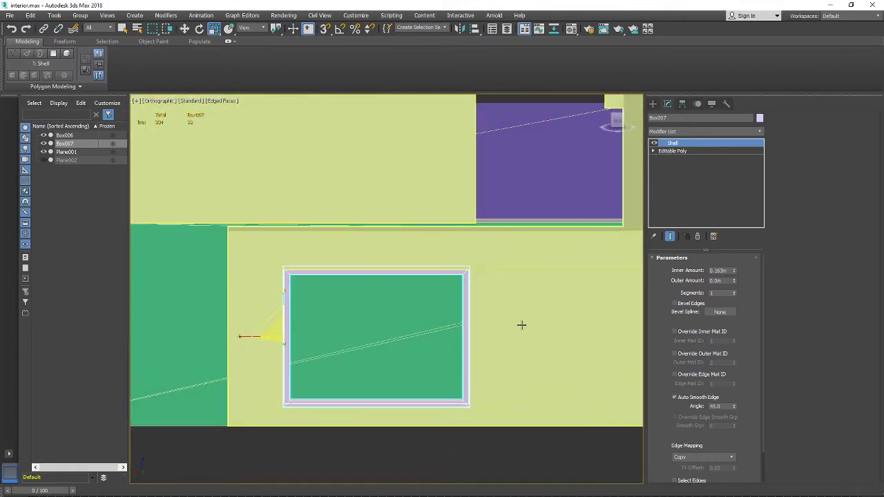
{"action": "middle_click_drag", "start_coordinate": [526, 253], "coordinate": [531, 254], "text": "alt"}
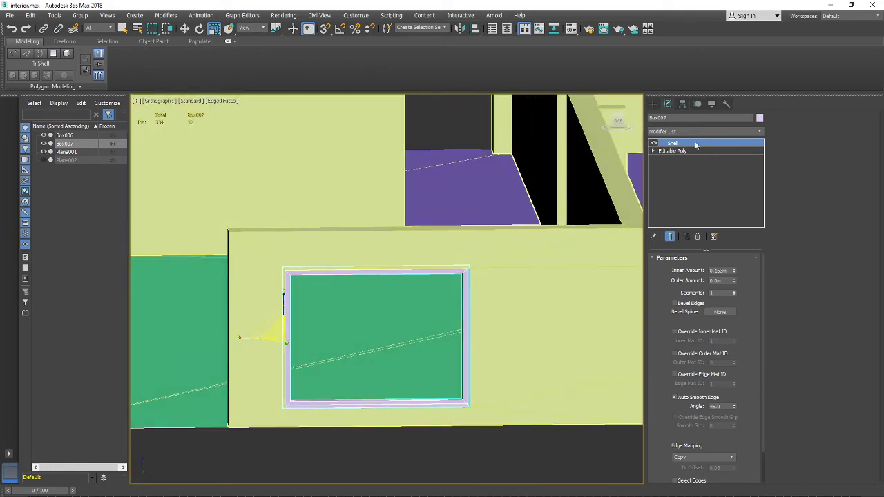
Collapse the Shell modifier into the window frame and convert the resulting mesh to Editable Poly
{"action": "right_click", "coordinate": [695, 144]}
{"action": "left_click", "coordinate": [731, 225]}
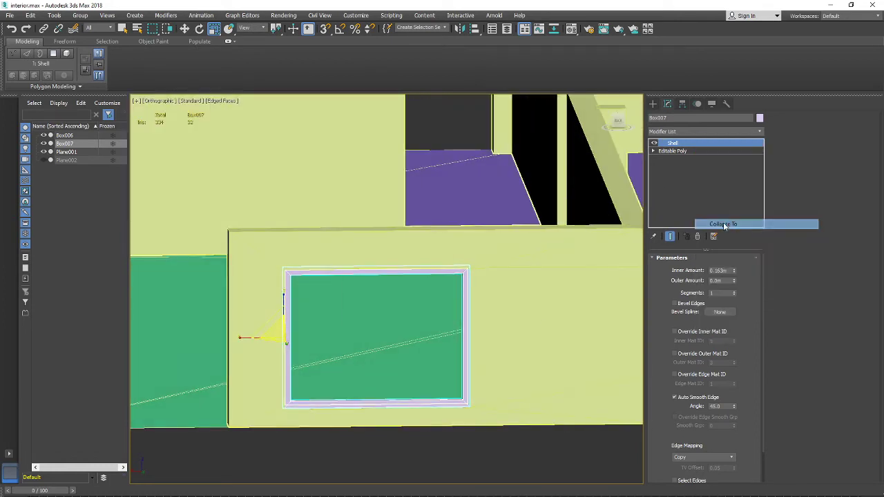
{"action": "left_click", "coordinate": [485, 309]}
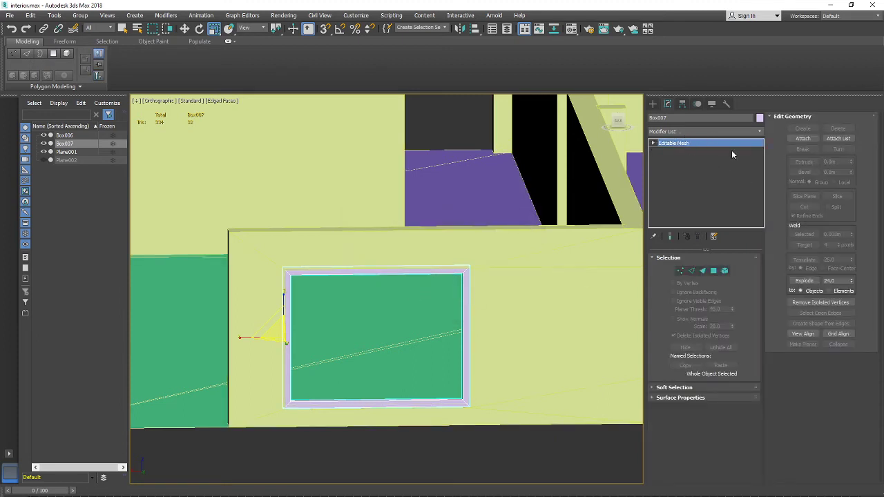
{"action": "right_click", "coordinate": [694, 143]}
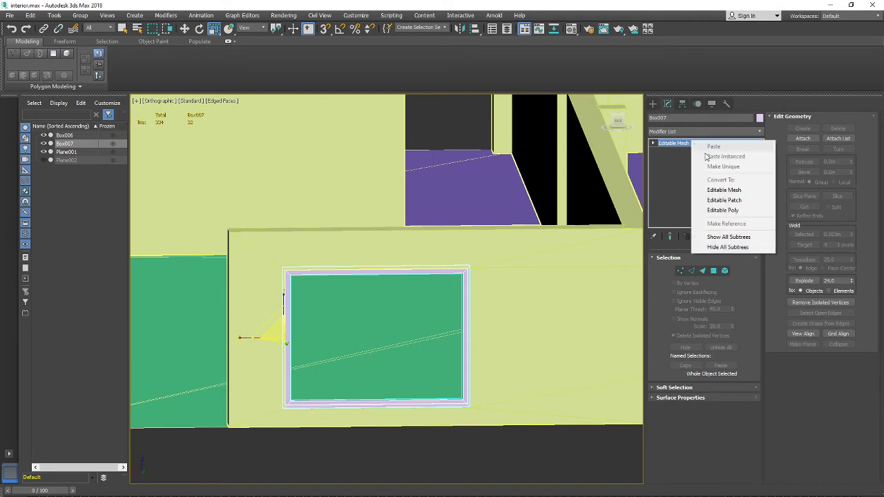
{"action": "left_click", "coordinate": [726, 210]}
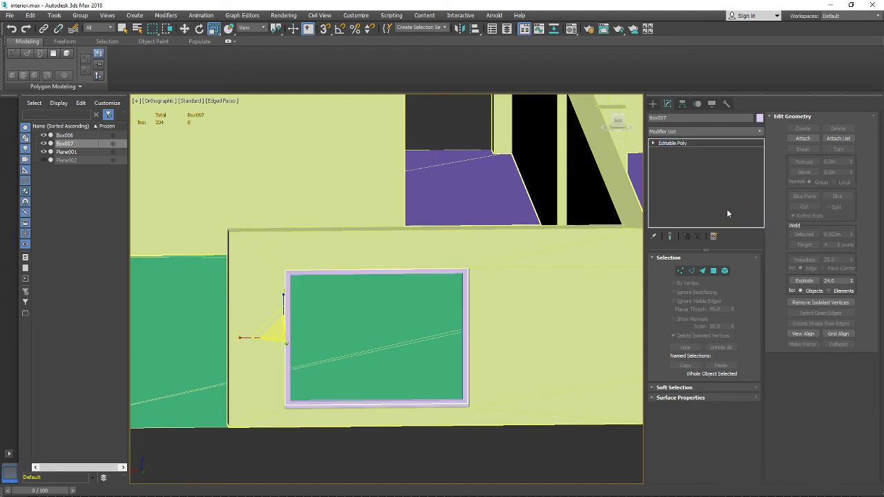
At Edge level, select the eight horizontal edges of the frame's top and bottom rails
{"action": "left_click", "coordinate": [692, 271]}
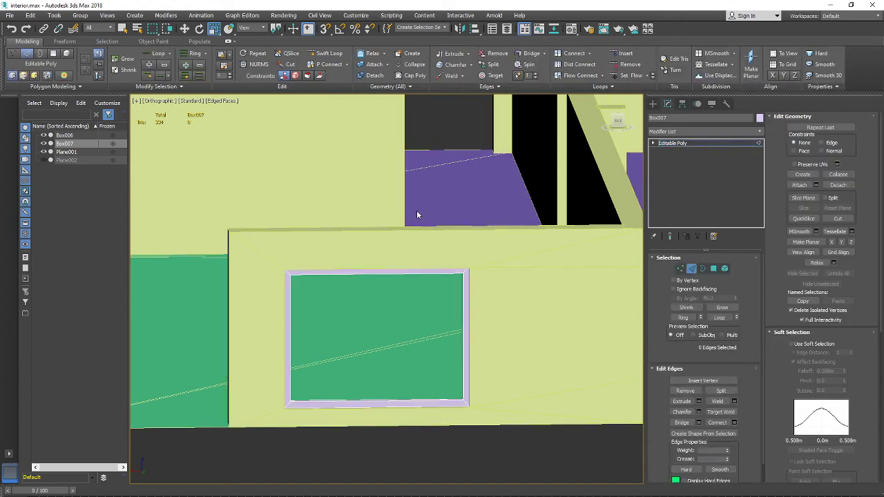
{"action": "left_click_drag", "start_coordinate": [416, 214], "coordinate": [423, 433]}
{"action": "middle_click_drag", "start_coordinate": [444, 355], "coordinate": [391, 244], "text": "alt"}
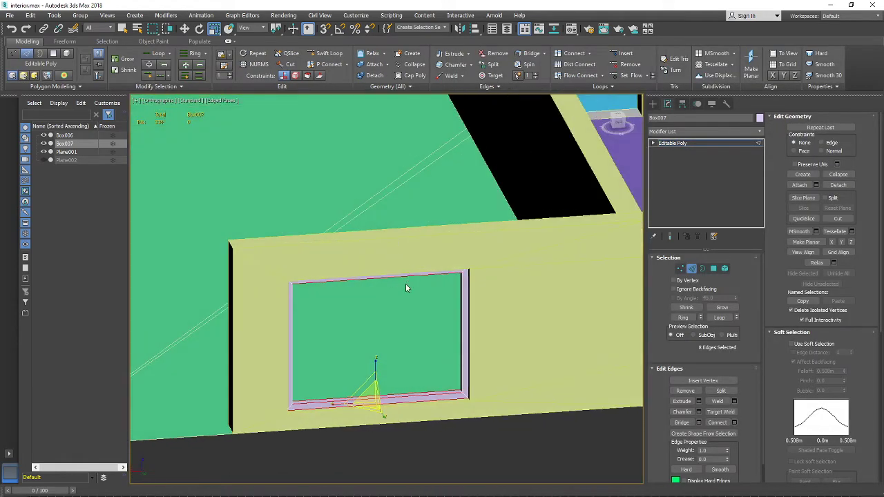
{"action": "middle_click_drag", "start_coordinate": [430, 320], "coordinate": [420, 207], "text": "alt"}
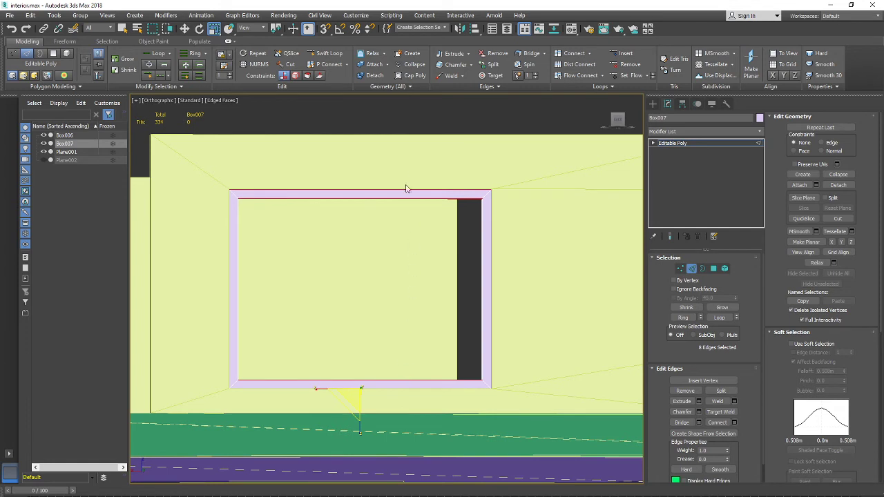
{"action": "middle_click_drag", "start_coordinate": [401, 369], "coordinate": [486, 199], "text": "alt"}
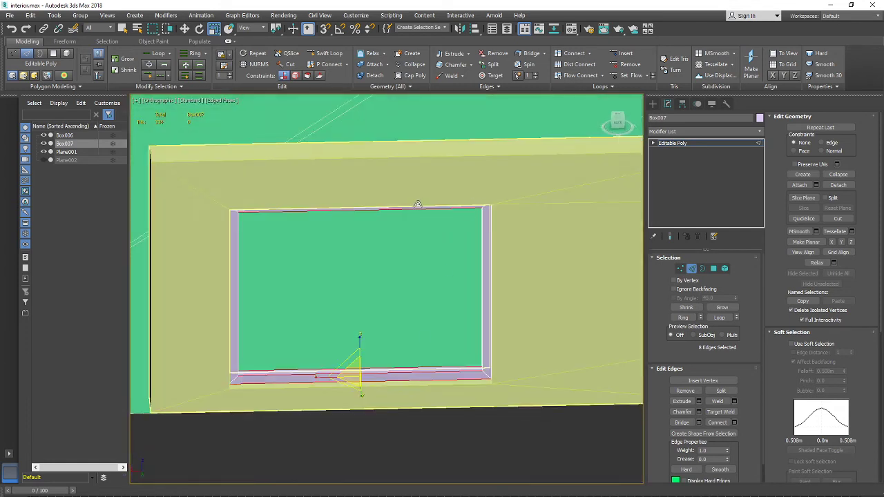
{"action": "middle_click_drag", "start_coordinate": [426, 245], "coordinate": [425, 205], "text": "alt"}
Connect the rails' horizontal edges with one cut across each rail and move the new edges sideways off centre
{"action": "left_click_drag", "start_coordinate": [418, 125], "coordinate": [414, 442]}
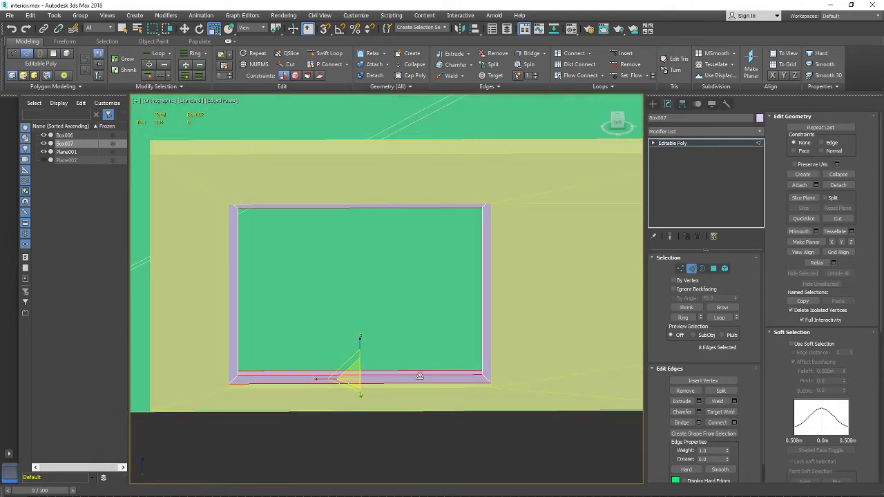
{"action": "middle_click_drag", "start_coordinate": [419, 375], "coordinate": [422, 376], "text": "alt"}
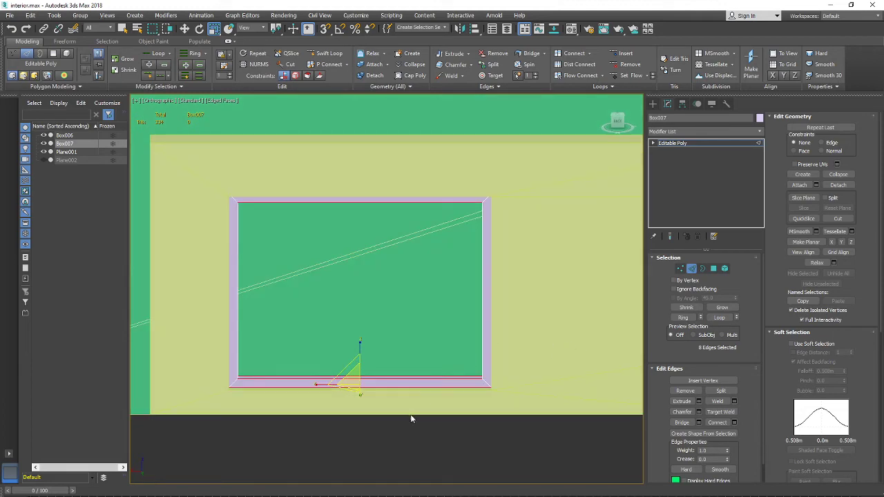
{"action": "mouse_move", "coordinate": [487, 243]}
{"action": "middle_mouse_down", "text": "alt"}
{"action": "mouse_move", "coordinate": [493, 231]}
{"action": "mouse_move", "coordinate": [486, 241]}
{"action": "middle_mouse_up", "text": "alt"}
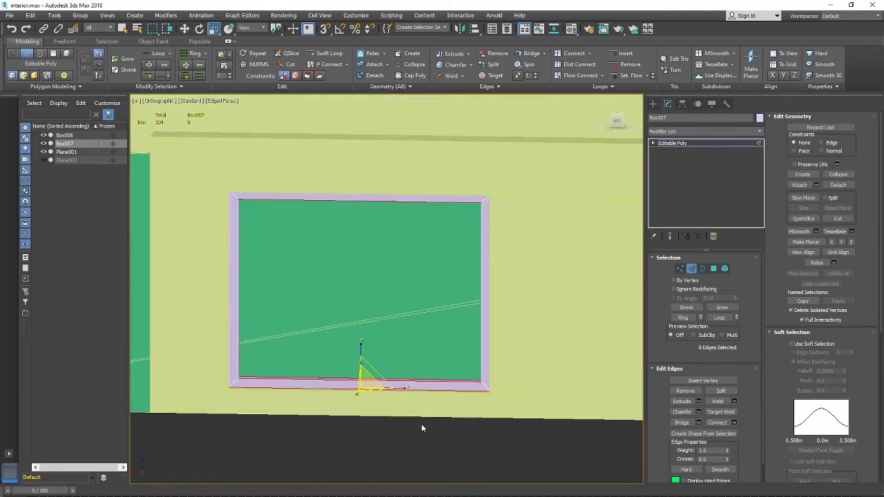
{"action": "key", "text": "F3"}
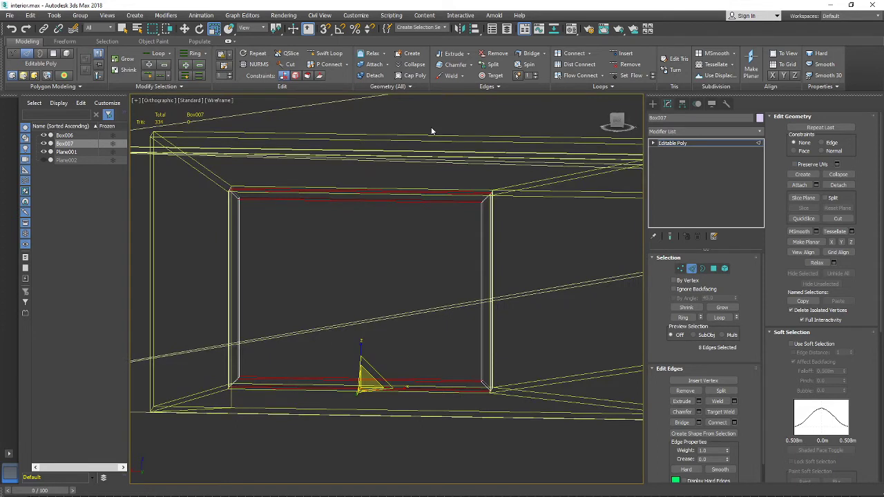
{"action": "key", "text": "F3"}
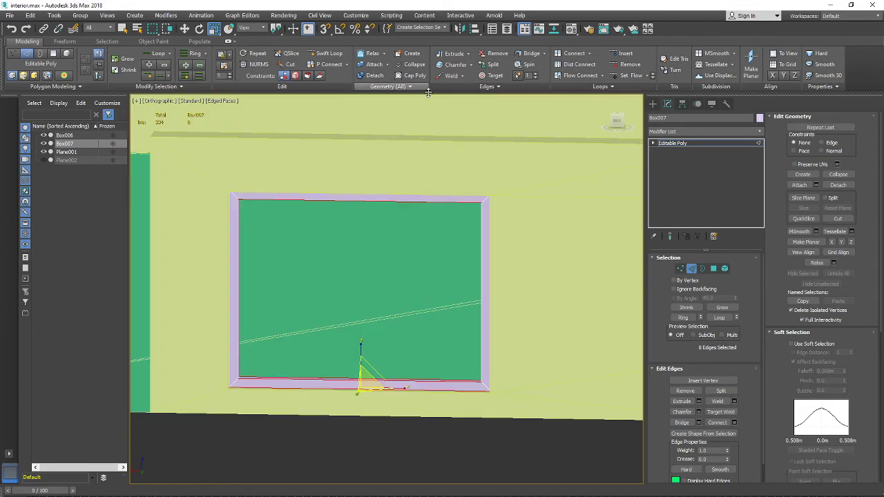
{"action": "left_click", "coordinate": [718, 421]}
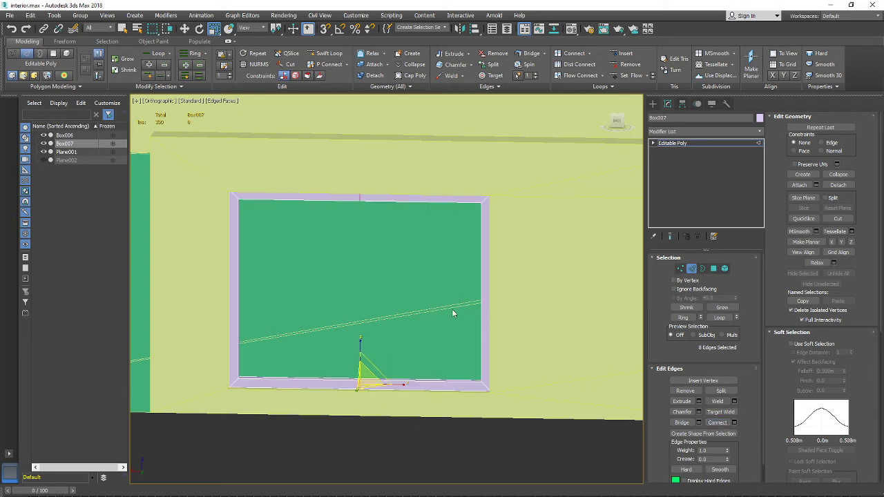
{"action": "left_click", "coordinate": [185, 29]}
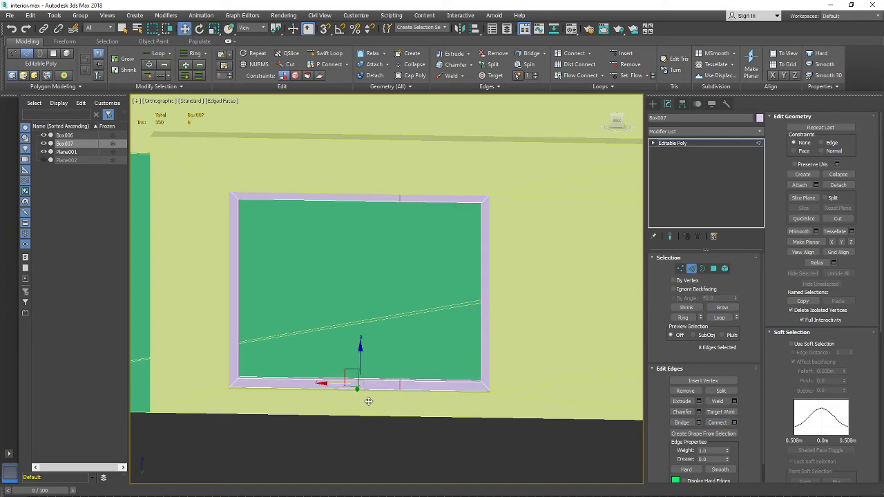
Chamfer the new cross edges on both rails by about 0.086 m with 1 segment
{"action": "left_click", "coordinate": [698, 411]}
{"action": "scroll", "coordinate": [456, 411], "scroll_direction": "up", "scroll_amount": 4}
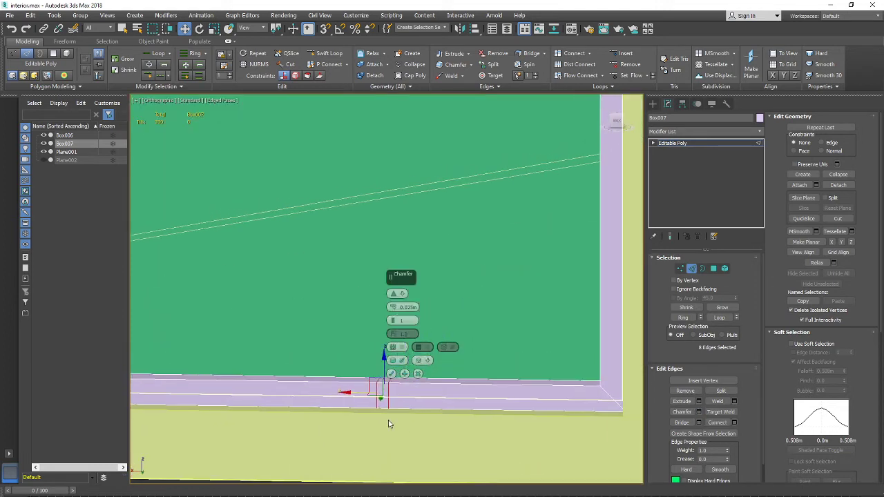
{"action": "mouse_move", "coordinate": [392, 306]}
{"action": "left_mouse_down"}
{"action": "mouse_move", "coordinate": [393, 296]}
{"action": "mouse_move", "coordinate": [394, 307]}
{"action": "left_mouse_up"}
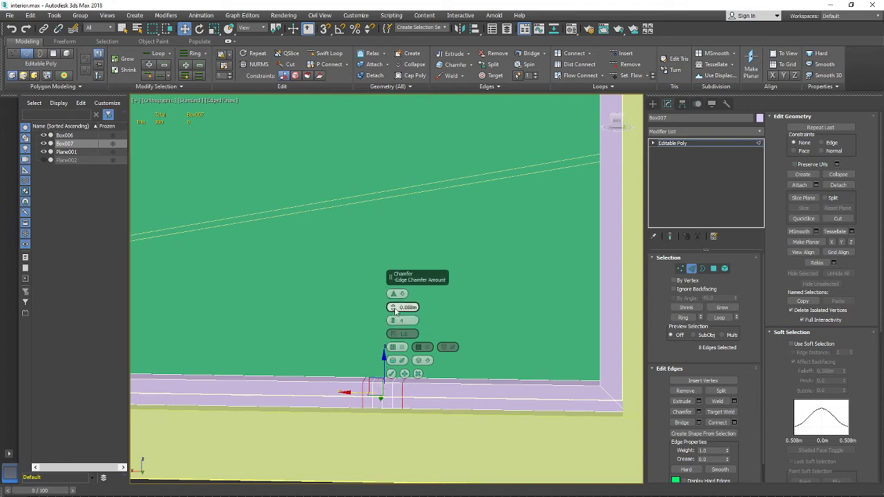
{"action": "left_click_drag", "start_coordinate": [393, 306], "coordinate": [393, 250]}
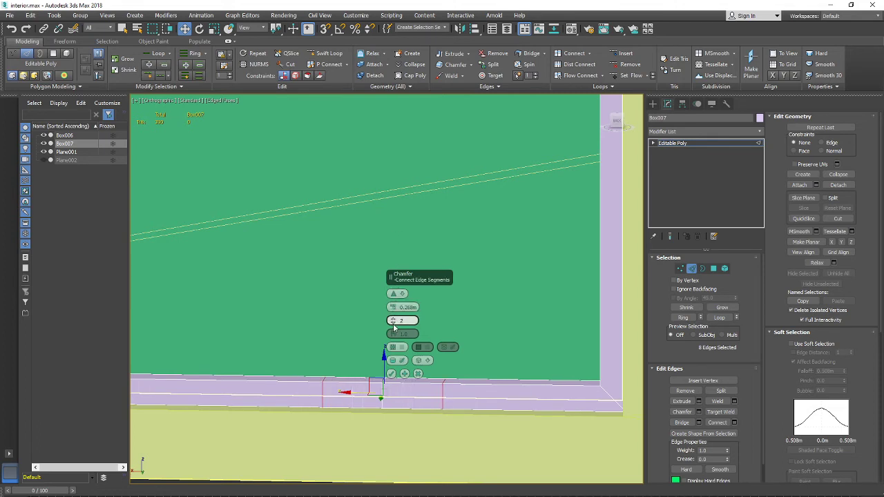
{"action": "left_click_drag", "start_coordinate": [393, 306], "coordinate": [395, 348]}
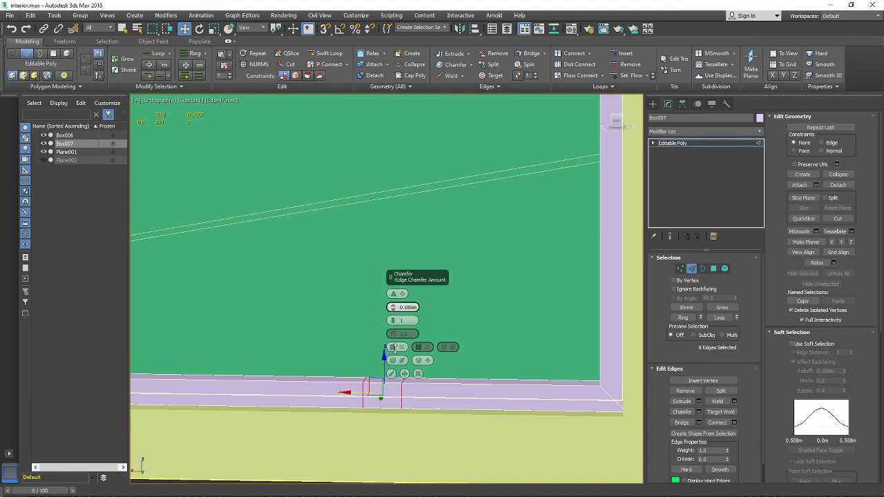
{"action": "left_click", "coordinate": [391, 374]}
{"action": "scroll", "coordinate": [410, 359], "scroll_direction": "down", "scroll_amount": 2}
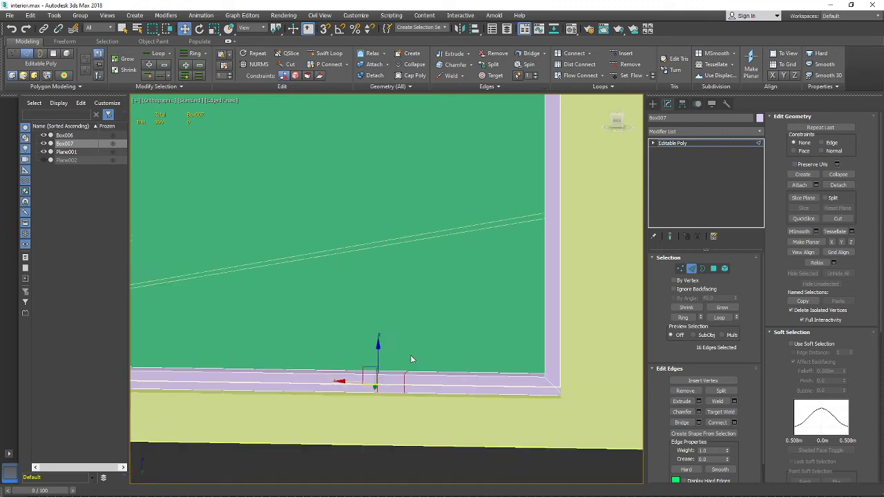
At Polygon level, select the two small inward-facing polygons between the chamfered edges on the top and bottom rails
{"action": "middle_click_drag", "start_coordinate": [410, 359], "coordinate": [417, 342], "text": "alt"}
{"action": "left_click", "coordinate": [714, 269]}
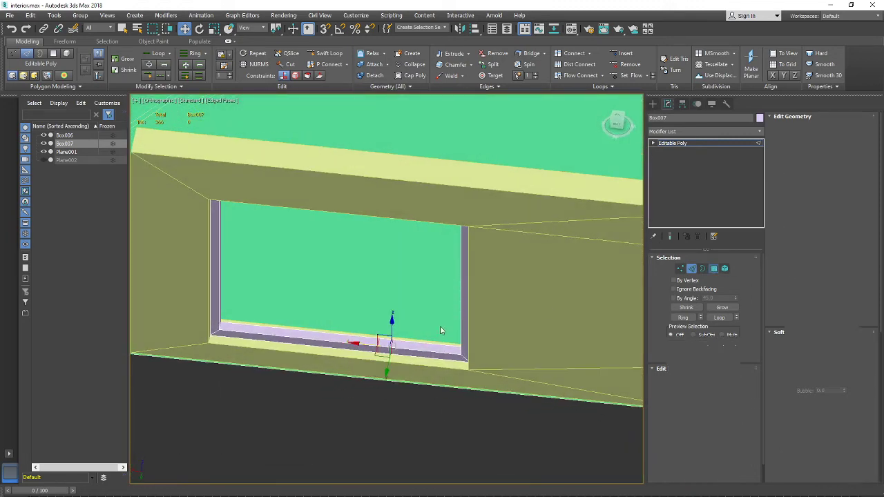
{"action": "scroll", "coordinate": [440, 326], "scroll_direction": "up", "scroll_amount": 3}
{"action": "scroll", "coordinate": [433, 323], "scroll_direction": "up", "scroll_amount": 2}
{"action": "middle_click_drag", "start_coordinate": [433, 325], "coordinate": [430, 254], "text": "alt"}
{"action": "middle_click_drag", "start_coordinate": [430, 254], "coordinate": [427, 379]}
{"action": "scroll", "coordinate": [427, 379], "scroll_direction": "down", "scroll_amount": 4}
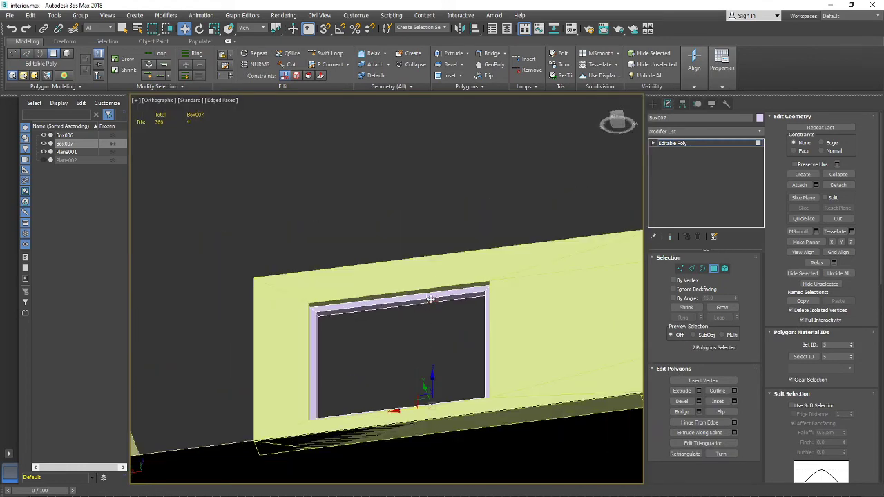
{"action": "middle_click_drag", "start_coordinate": [430, 298], "coordinate": [444, 369], "text": "alt"}
{"action": "scroll", "coordinate": [443, 392], "scroll_direction": "up", "scroll_amount": 3}
Try to delete the two small rail polygons, and undo the deletion
{"action": "key", "text": "Delete"}
{"action": "scroll", "coordinate": [481, 365], "scroll_direction": "up", "scroll_amount": 3}
{"action": "middle_click_drag", "start_coordinate": [415, 433], "coordinate": [431, 413], "text": "alt"}
{"action": "key", "text": "ctrl+z"}
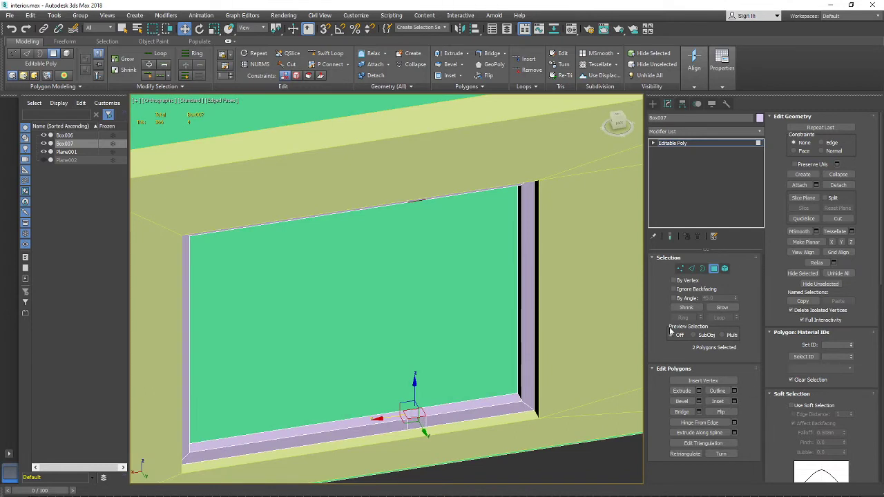
Delete the two small inward-facing polygons so the top and bottom rails have facing holes
{"action": "middle_click_drag", "start_coordinate": [525, 385], "coordinate": [504, 368]}
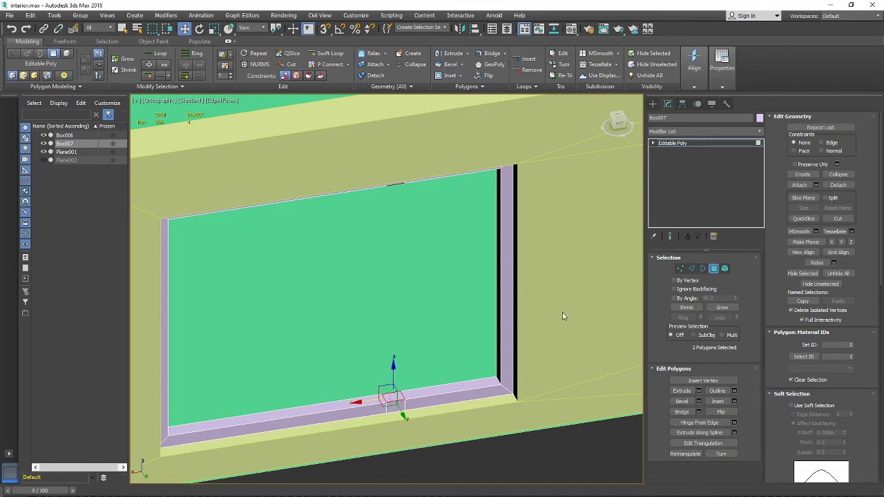
{"action": "middle_click_drag", "start_coordinate": [395, 333], "coordinate": [426, 334]}
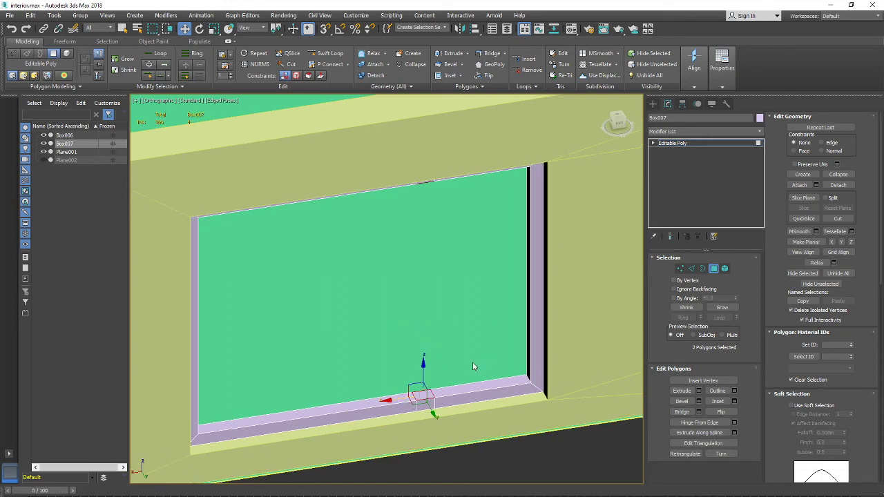
{"action": "middle_click_drag", "start_coordinate": [472, 367], "coordinate": [483, 355]}
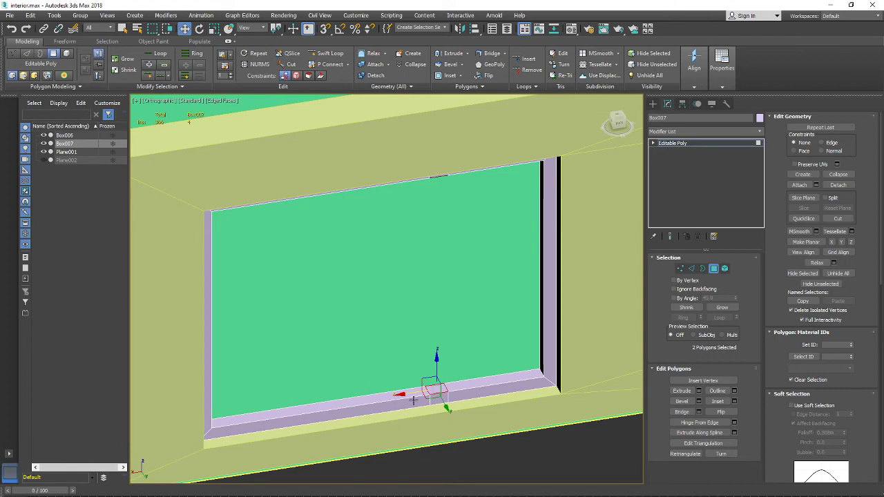
{"action": "left_click", "coordinate": [463, 384]}
{"action": "key", "text": "ctrl+z"}
{"action": "key", "text": "Delete"}
{"action": "scroll", "coordinate": [446, 362], "scroll_direction": "down", "scroll_amount": 4}
{"action": "middle_click_drag", "start_coordinate": [446, 359], "coordinate": [514, 400], "text": "alt"}
{"action": "scroll", "coordinate": [437, 287], "scroll_direction": "up", "scroll_amount": 4}
{"action": "left_click", "coordinate": [449, 290]}
{"action": "key", "text": "Delete"}
{"action": "scroll", "coordinate": [449, 290], "scroll_direction": "down", "scroll_amount": 4}
{"action": "scroll", "coordinate": [431, 360], "scroll_direction": "up", "scroll_amount": 4}
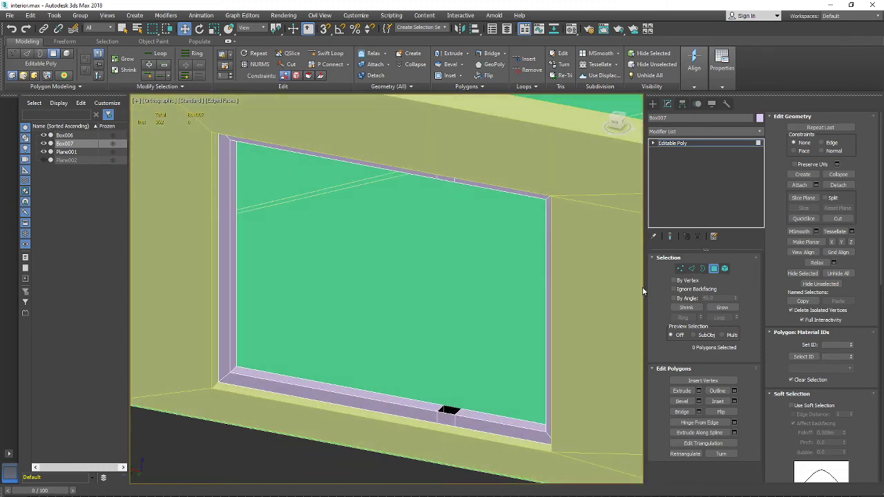
At Edge level, bridge the matching short hole edges on the bottom and top rails to form the divider's first side face
{"action": "left_click", "coordinate": [692, 268]}
{"action": "left_click", "coordinate": [446, 406]}
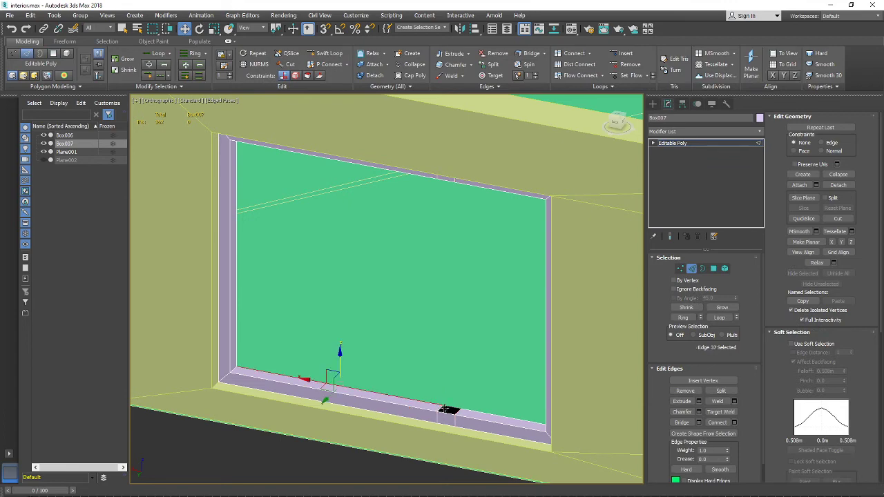
{"action": "middle_click_drag", "start_coordinate": [445, 406], "coordinate": [461, 241], "text": "alt"}
{"action": "left_click", "coordinate": [457, 406]}
{"action": "left_click", "coordinate": [447, 175]}
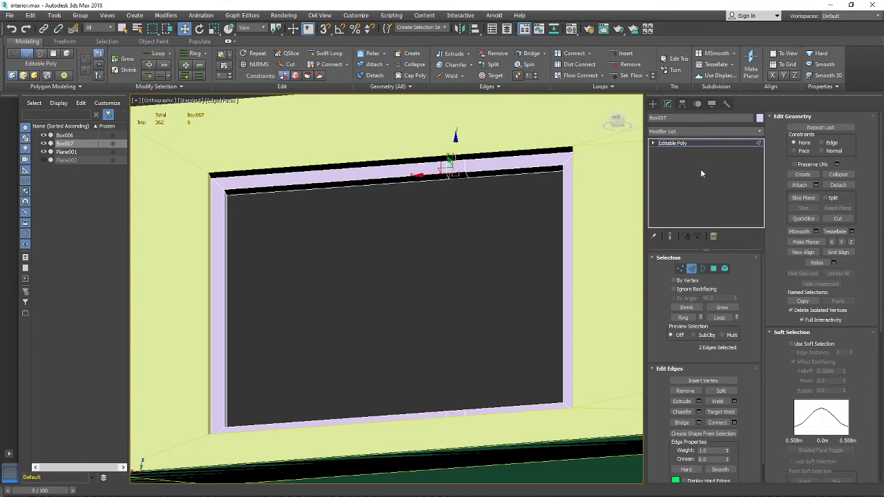
{"action": "middle_click_drag", "start_coordinate": [447, 175], "coordinate": [511, 406], "text": "alt"}
{"action": "left_click", "coordinate": [511, 407]}
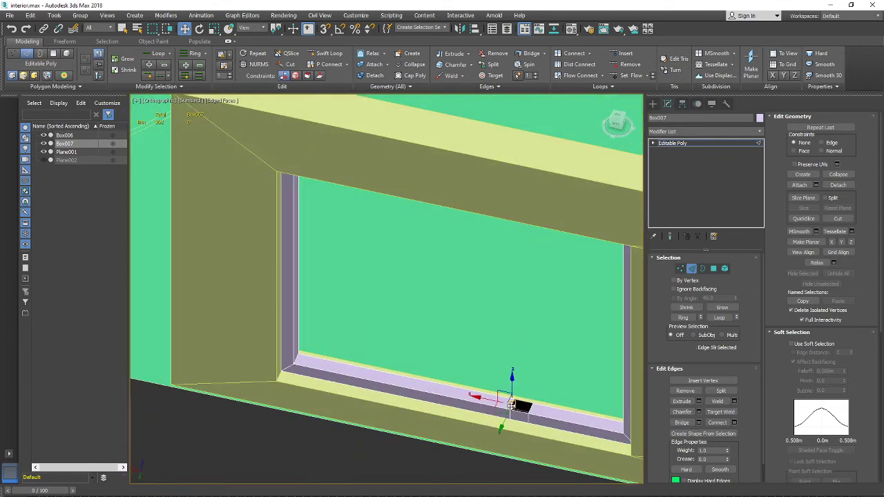
{"action": "scroll", "coordinate": [512, 407], "scroll_direction": "up", "scroll_amount": 4}
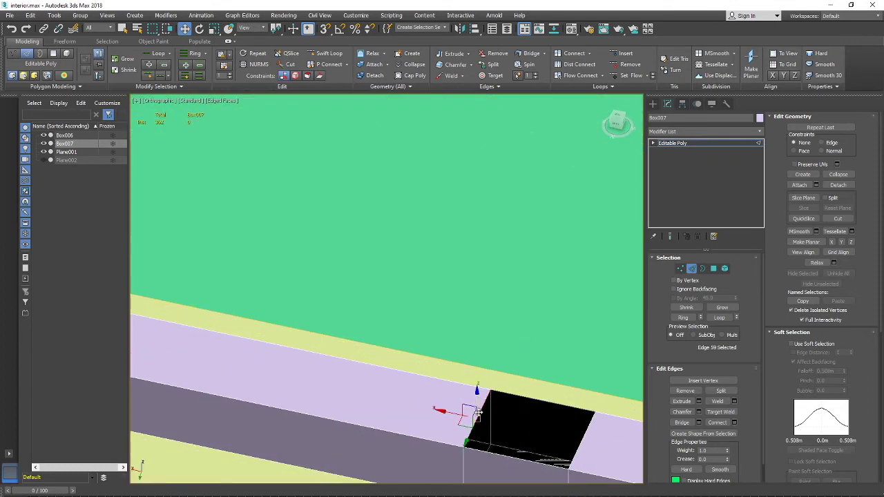
{"action": "middle_click_drag", "start_coordinate": [479, 413], "coordinate": [472, 226], "text": "alt"}
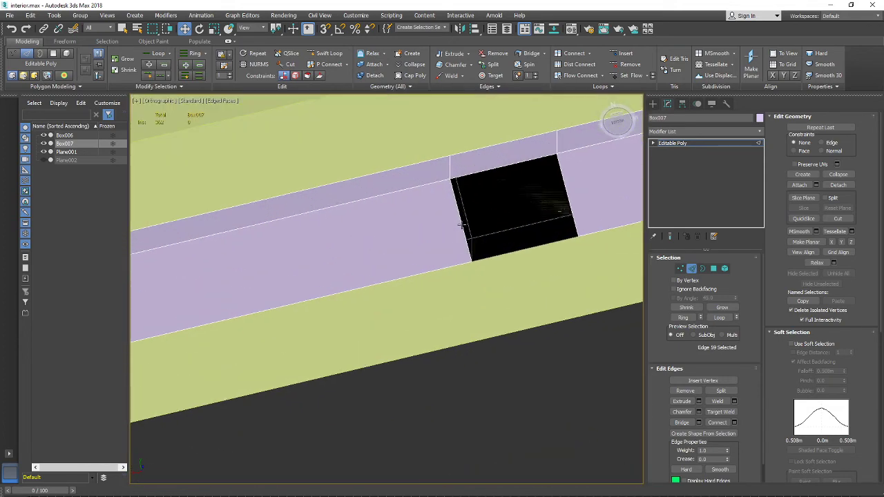
{"action": "left_click", "coordinate": [460, 224], "text": "ctrl"}
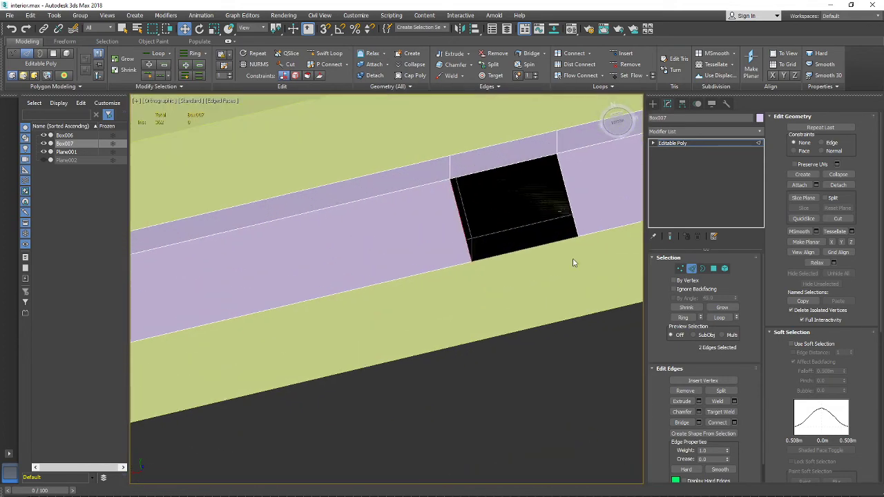
{"action": "left_click", "coordinate": [682, 422]}
Bridge the adjacent lengthwise hole edges on the bottom and top rails to form one broad face of the divider
{"action": "mouse_move", "coordinate": [484, 290]}
{"action": "middle_mouse_down", "text": "alt"}
{"action": "mouse_move", "coordinate": [564, 384]}
{"action": "mouse_move", "coordinate": [495, 232]}
{"action": "mouse_move", "coordinate": [480, 278]}
{"action": "mouse_move", "coordinate": [493, 274]}
{"action": "mouse_move", "coordinate": [481, 278]}
{"action": "middle_mouse_up", "text": "alt"}
{"action": "left_click", "coordinate": [471, 389]}
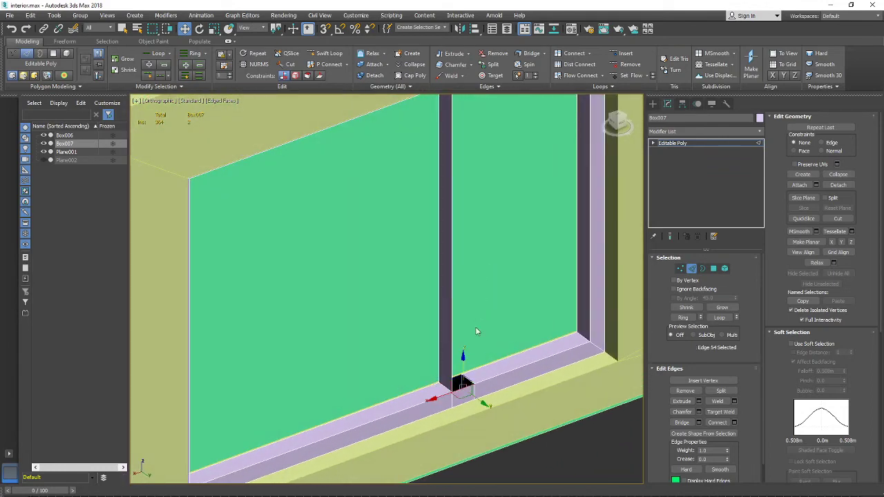
{"action": "scroll", "coordinate": [476, 228], "scroll_direction": "down", "scroll_amount": 4}
{"action": "middle_click_drag", "start_coordinate": [475, 327], "coordinate": [475, 304], "text": "alt"}
{"action": "middle_click_drag", "start_coordinate": [475, 303], "coordinate": [471, 252], "text": "alt"}
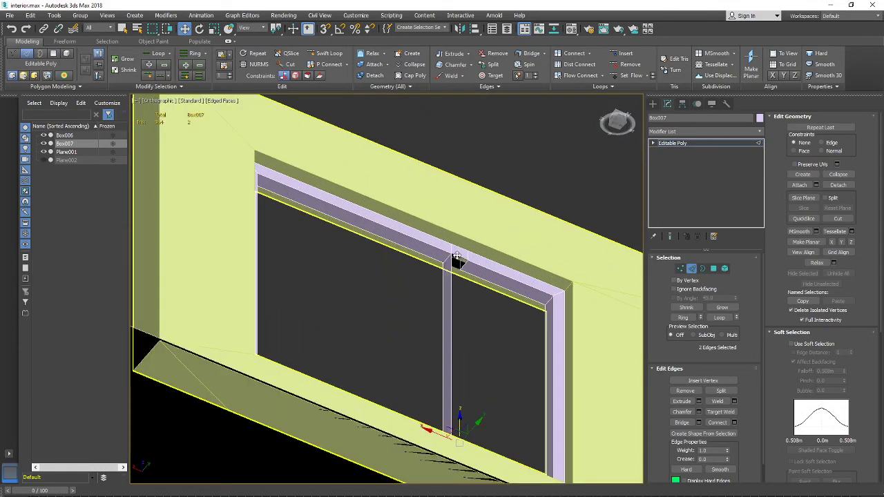
{"action": "left_click", "coordinate": [456, 258]}
{"action": "left_click", "coordinate": [682, 424]}
Bridge the remaining short hole edges on the top and bottom rails to form the divider's second side face
{"action": "scroll", "coordinate": [446, 291], "scroll_direction": "down", "scroll_amount": 3}
{"action": "middle_click_drag", "start_coordinate": [446, 292], "coordinate": [495, 264], "text": "alt"}
{"action": "scroll", "coordinate": [495, 263], "scroll_direction": "up", "scroll_amount": 5}
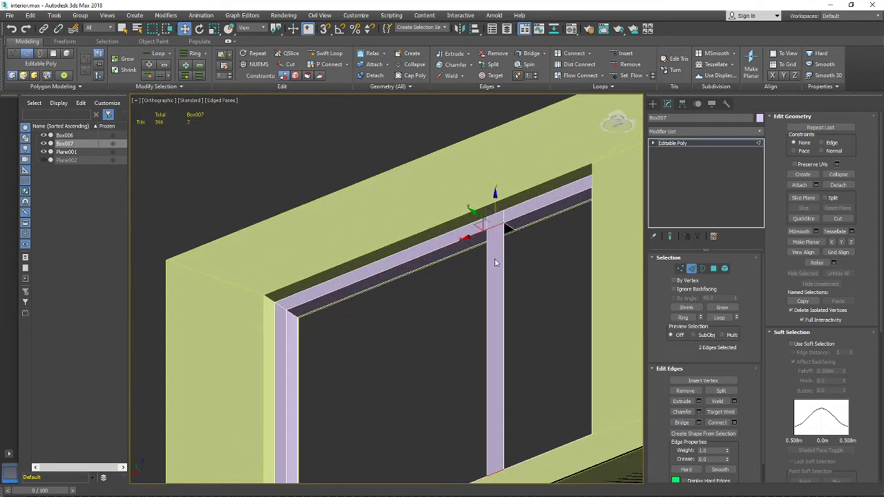
{"action": "left_click", "coordinate": [508, 226]}
{"action": "middle_click_drag", "start_coordinate": [508, 227], "coordinate": [508, 295], "text": "alt"}
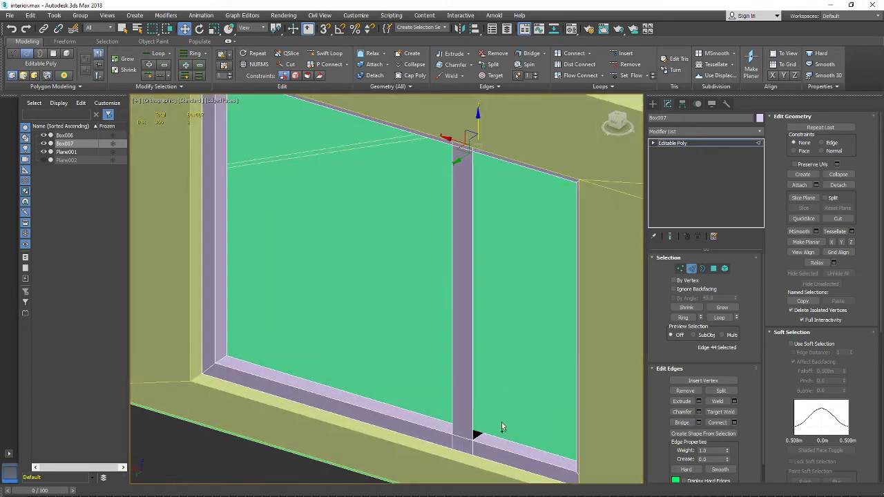
{"action": "left_click", "coordinate": [476, 436]}
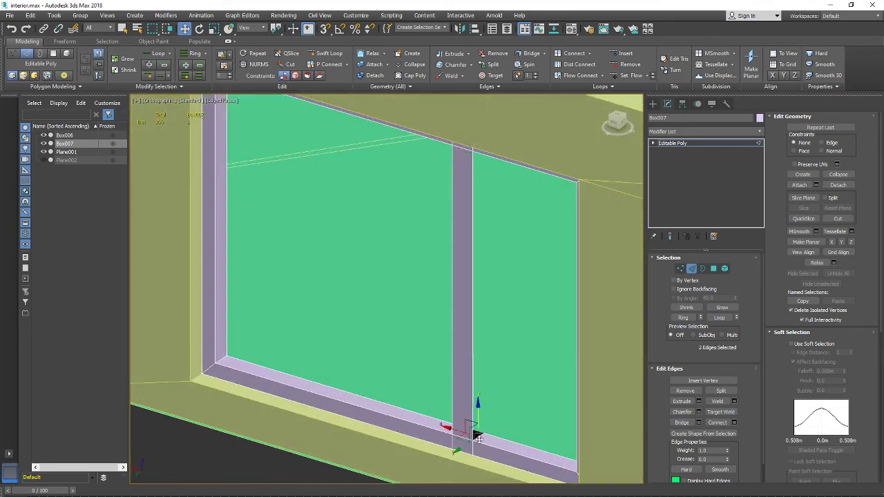
{"action": "left_click", "coordinate": [680, 423]}
Hide all objects except the window frame and bridge the last pair of hole edges to close the divider
{"action": "middle_click_drag", "start_coordinate": [580, 398], "coordinate": [451, 390], "text": "alt"}
{"action": "left_click", "coordinate": [498, 423]}
{"action": "scroll", "coordinate": [448, 407], "scroll_direction": "down", "scroll_amount": 5}
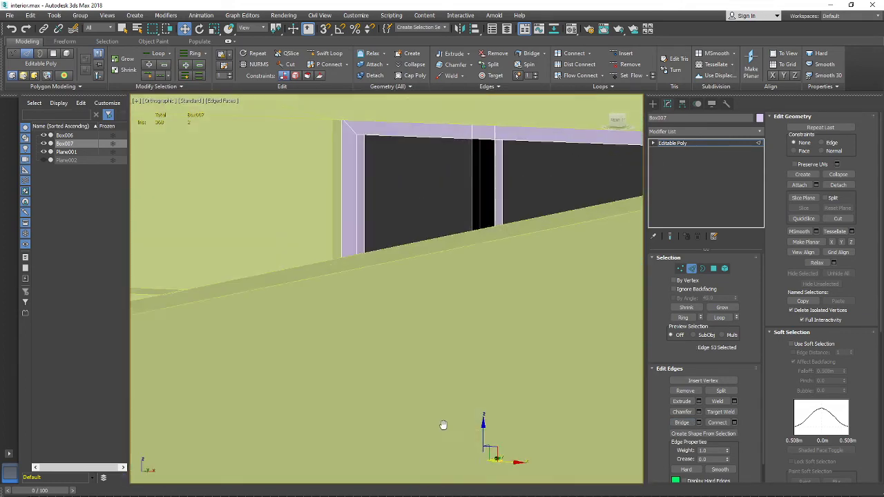
{"action": "right_click", "coordinate": [462, 317]}
{"action": "left_click", "coordinate": [489, 279]}
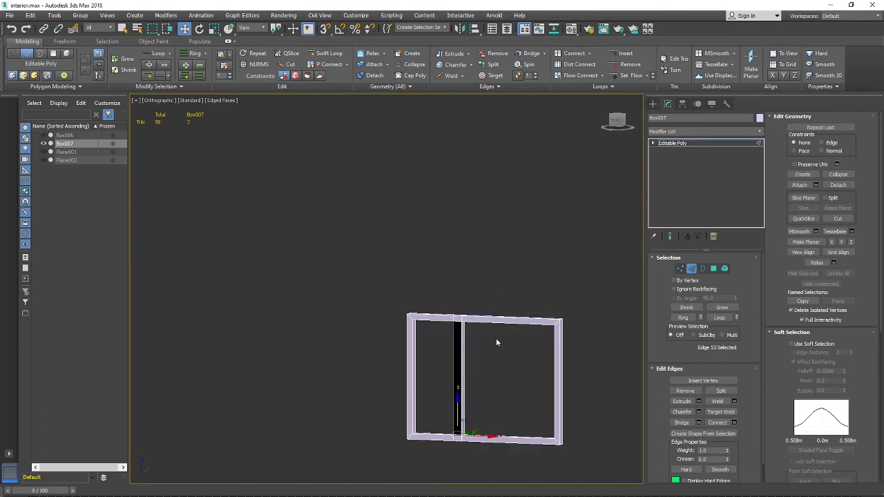
{"action": "scroll", "coordinate": [495, 338], "scroll_direction": "up", "scroll_amount": 6}
{"action": "left_click", "coordinate": [488, 277], "text": "ctrl"}
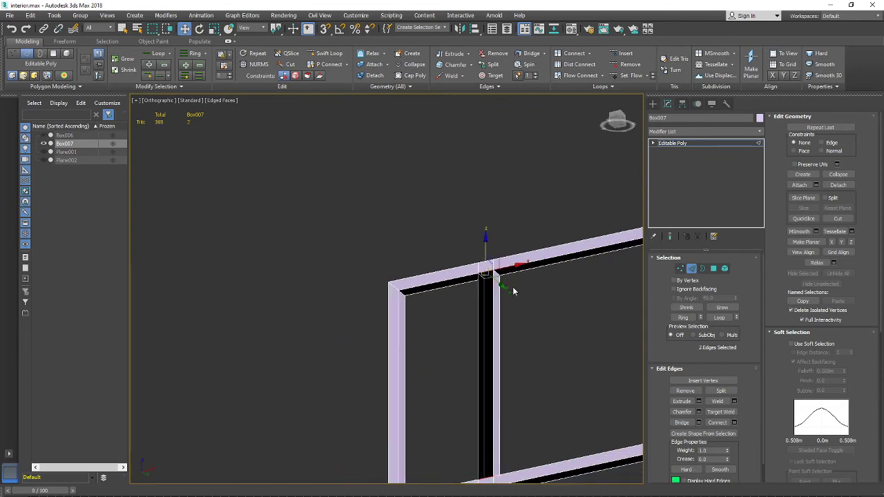
{"action": "left_click", "coordinate": [684, 422]}
At Vertex level, narrow the divider by moving the eight vertices along one of its sides inward
{"action": "middle_click_drag", "start_coordinate": [531, 356], "coordinate": [587, 313]}
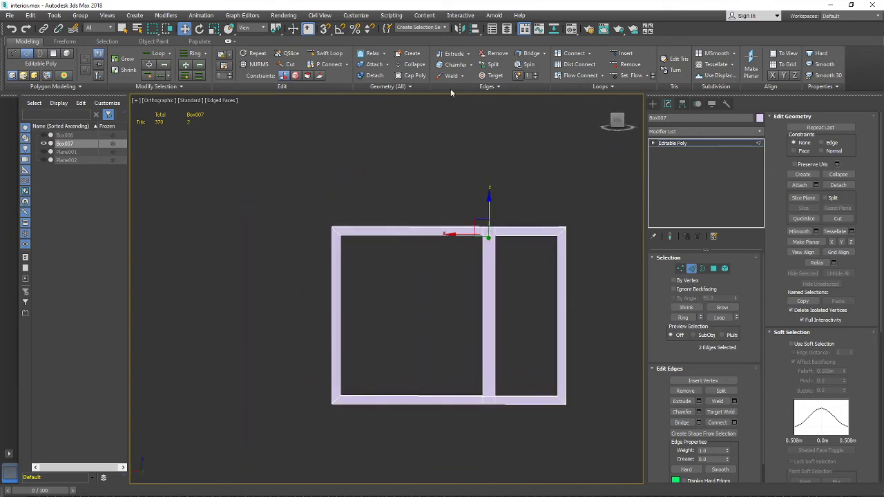
{"action": "left_click", "coordinate": [680, 269]}
{"action": "left_click_drag", "start_coordinate": [448, 182], "coordinate": [489, 410]}
{"action": "left_click_drag", "start_coordinate": [472, 317], "coordinate": [468, 317]}
{"action": "scroll", "coordinate": [509, 279], "scroll_direction": "up", "scroll_amount": 2}
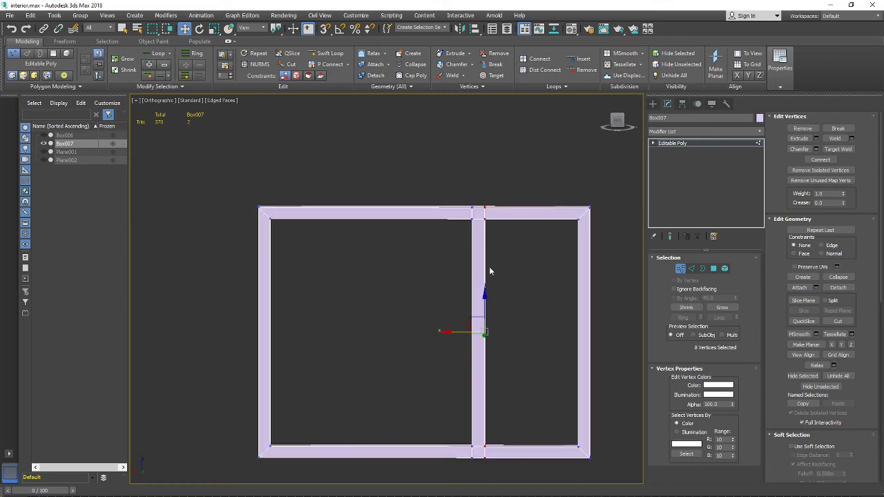
Switch to Polygon level and select the three outer polygons along the top of the frame
{"action": "middle_click_drag", "start_coordinate": [525, 308], "coordinate": [524, 344], "text": "alt"}
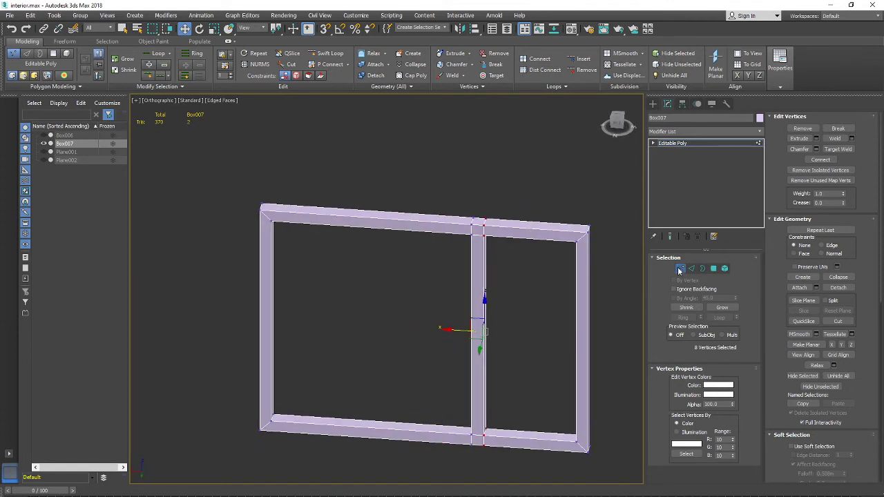
{"action": "left_click", "coordinate": [680, 268]}
{"action": "scroll", "coordinate": [492, 286], "scroll_direction": "down", "scroll_amount": 3}
{"action": "middle_click_drag", "start_coordinate": [492, 286], "coordinate": [488, 316], "text": "alt"}
{"action": "scroll", "coordinate": [487, 288], "scroll_direction": "up", "scroll_amount": 2}
{"action": "left_click", "coordinate": [713, 269]}
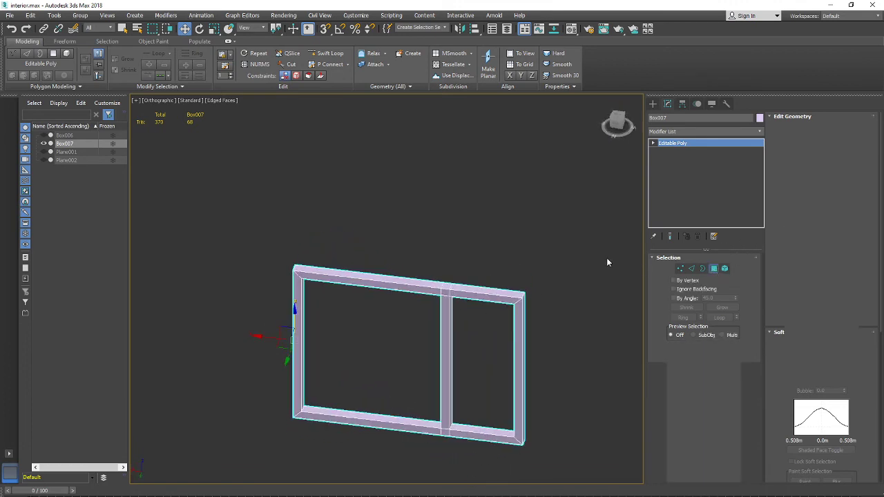
{"action": "left_click", "coordinate": [445, 348]}
{"action": "middle_click_drag", "start_coordinate": [540, 280], "coordinate": [466, 310], "text": "alt"}
{"action": "left_click", "coordinate": [464, 306]}
{"action": "scroll", "coordinate": [453, 296], "scroll_direction": "up", "scroll_amount": 4}
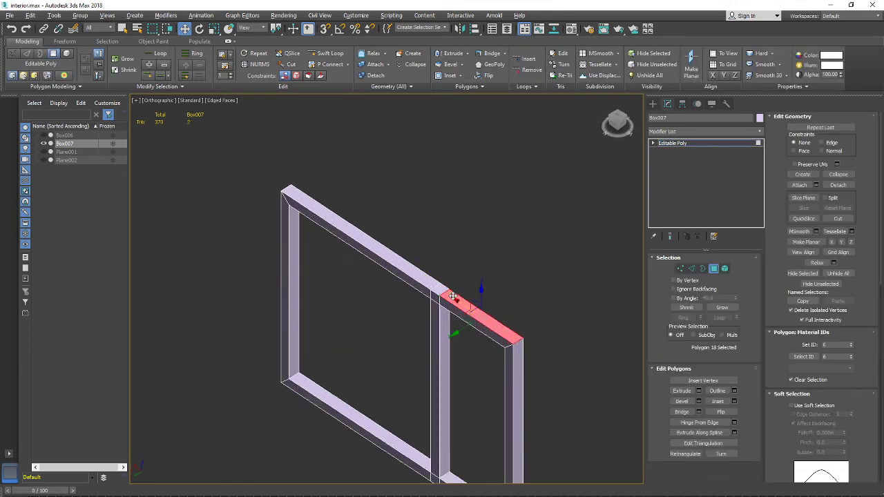
{"action": "left_click", "coordinate": [437, 289], "text": "ctrl"}
{"action": "left_click", "coordinate": [422, 282], "text": "ctrl"}
{"action": "scroll", "coordinate": [419, 287], "scroll_direction": "down", "scroll_amount": 6}
{"action": "middle_click_drag", "start_coordinate": [414, 292], "coordinate": [391, 265], "text": "alt"}
{"action": "scroll", "coordinate": [390, 266], "scroll_direction": "up", "scroll_amount": 2}
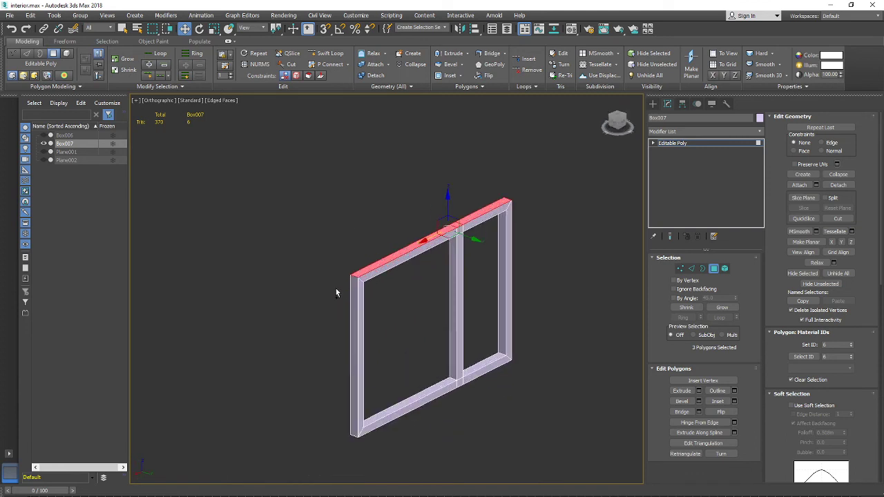
Add the outer polygon of the adjoining upright and the three outer polygons along the frame's underside to the selection
{"action": "left_click", "coordinate": [355, 283], "text": "ctrl"}
{"action": "middle_click_drag", "start_coordinate": [367, 308], "coordinate": [435, 217], "text": "alt"}
{"action": "scroll", "coordinate": [422, 243], "scroll_direction": "up", "scroll_amount": 4}
{"action": "left_click", "coordinate": [332, 242], "text": "ctrl"}
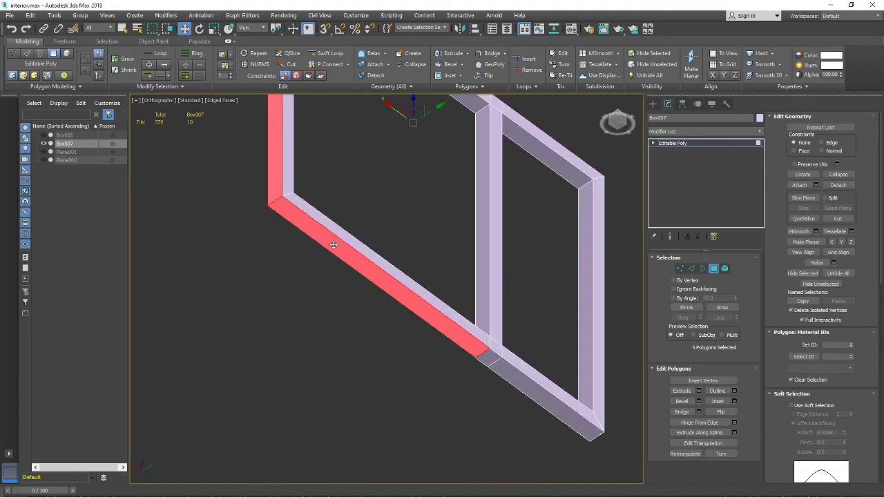
{"action": "middle_click_drag", "start_coordinate": [481, 356], "coordinate": [421, 332]}
{"action": "left_click", "coordinate": [431, 335], "text": "ctrl"}
{"action": "left_click", "coordinate": [483, 375], "text": "ctrl"}
Add the other upright's outer polygon to the selection and delete all eight outer polygons of the frame
{"action": "scroll", "coordinate": [520, 376], "scroll_direction": "down", "scroll_amount": 4}
{"action": "middle_click_drag", "start_coordinate": [560, 378], "coordinate": [504, 313], "text": "alt"}
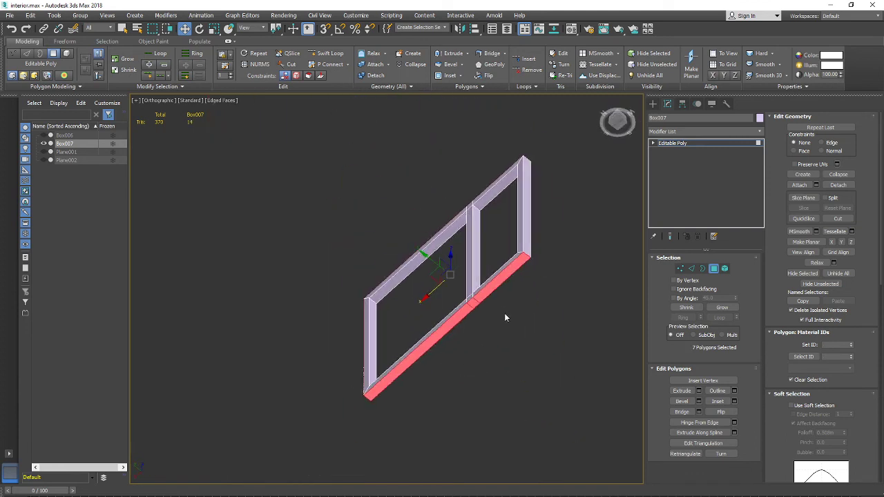
{"action": "scroll", "coordinate": [505, 321], "scroll_direction": "up", "scroll_amount": 3}
{"action": "left_click", "coordinate": [531, 257], "text": "ctrl"}
{"action": "scroll", "coordinate": [526, 268], "scroll_direction": "down", "scroll_amount": 3}
{"action": "middle_click_drag", "start_coordinate": [526, 268], "coordinate": [542, 308], "text": "alt"}
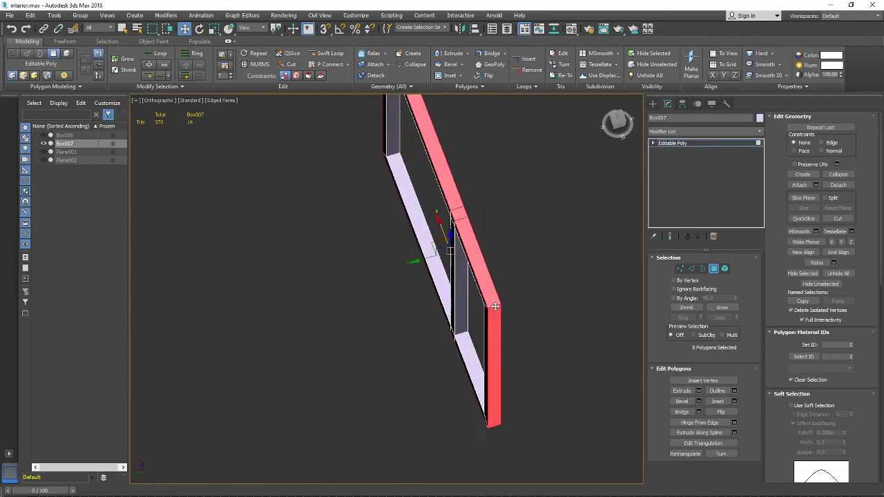
{"action": "scroll", "coordinate": [541, 308], "scroll_direction": "up", "scroll_amount": 3}
{"action": "key", "text": "Delete"}
{"action": "scroll", "coordinate": [474, 305], "scroll_direction": "down", "scroll_amount": 2}
{"action": "middle_click_drag", "start_coordinate": [473, 305], "coordinate": [562, 328], "text": "alt"}
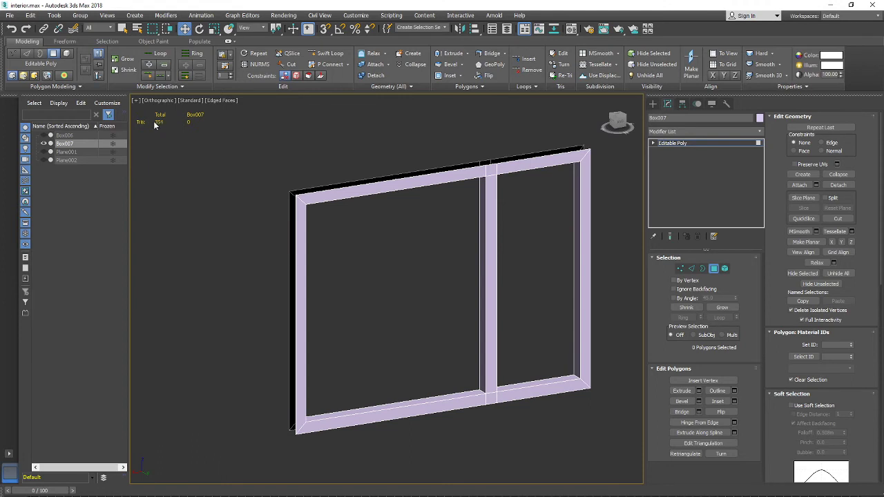
Use Target Weld at Vertex level to merge the paired outer vertices where the divider meets the top rail
{"action": "left_click", "coordinate": [680, 269]}
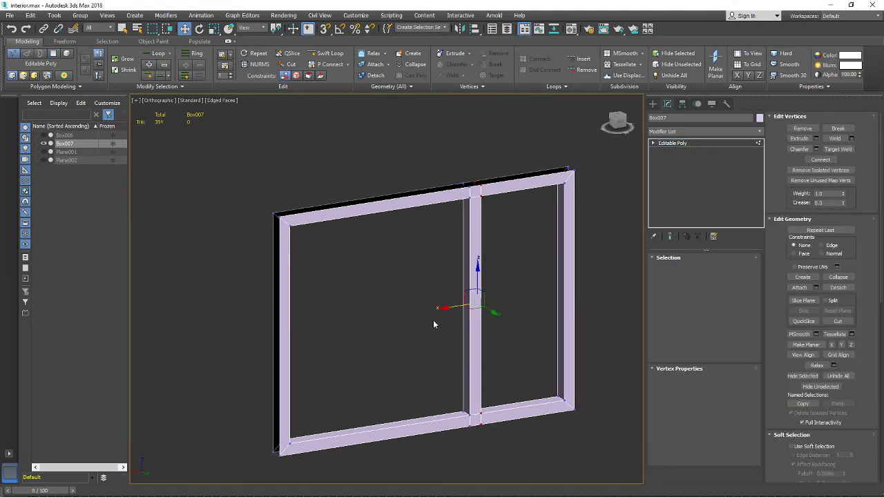
{"action": "scroll", "coordinate": [455, 245], "scroll_direction": "up", "scroll_amount": 6}
{"action": "left_click", "coordinate": [456, 245]}
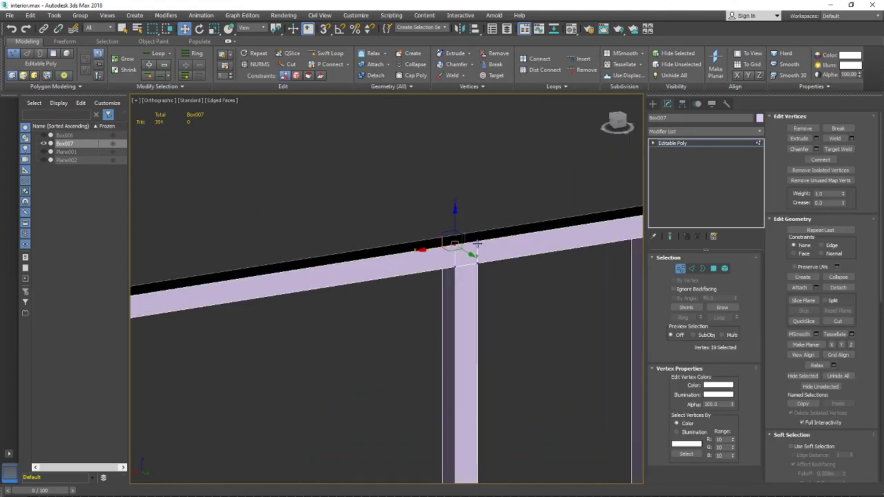
{"action": "left_click", "coordinate": [837, 150]}
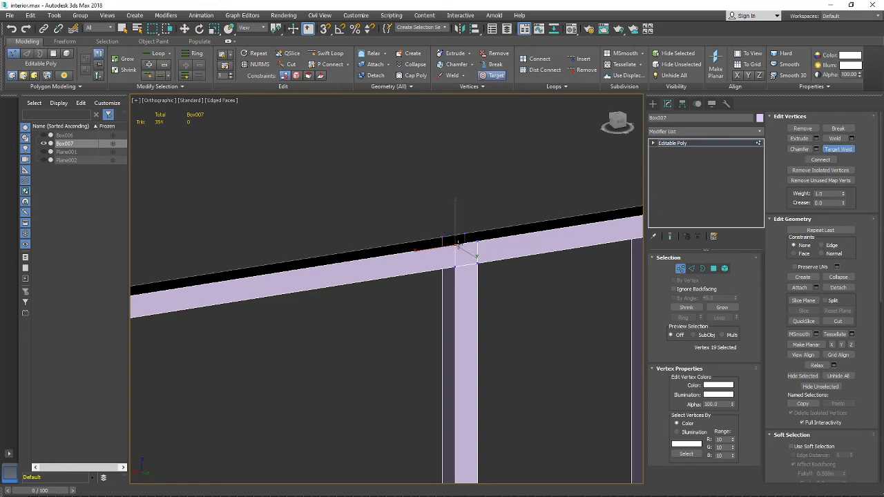
{"action": "left_click", "coordinate": [446, 239]}
{"action": "scroll", "coordinate": [463, 236], "scroll_direction": "down", "scroll_amount": 5}
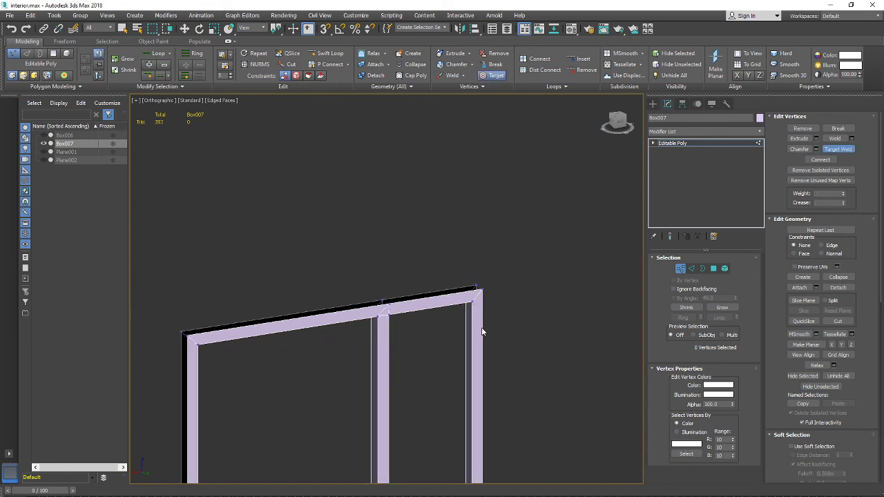
Target-weld the paired outer vertices where the divider meets the bottom rail, on both faces of the frame
{"action": "scroll", "coordinate": [482, 332], "scroll_direction": "down", "scroll_amount": 5}
{"action": "scroll", "coordinate": [414, 295], "scroll_direction": "up", "scroll_amount": 8}
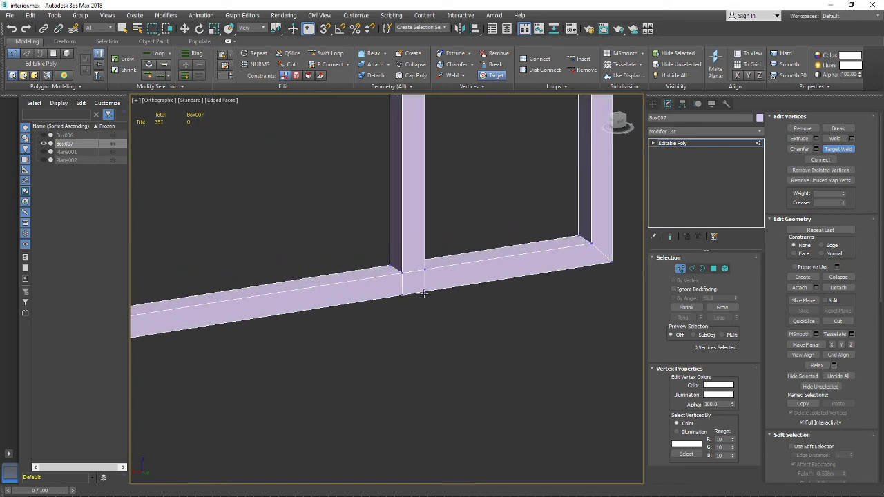
{"action": "left_click", "coordinate": [424, 293]}
{"action": "scroll", "coordinate": [397, 305], "scroll_direction": "down", "scroll_amount": 5}
{"action": "scroll", "coordinate": [552, 313], "scroll_direction": "up", "scroll_amount": 6}
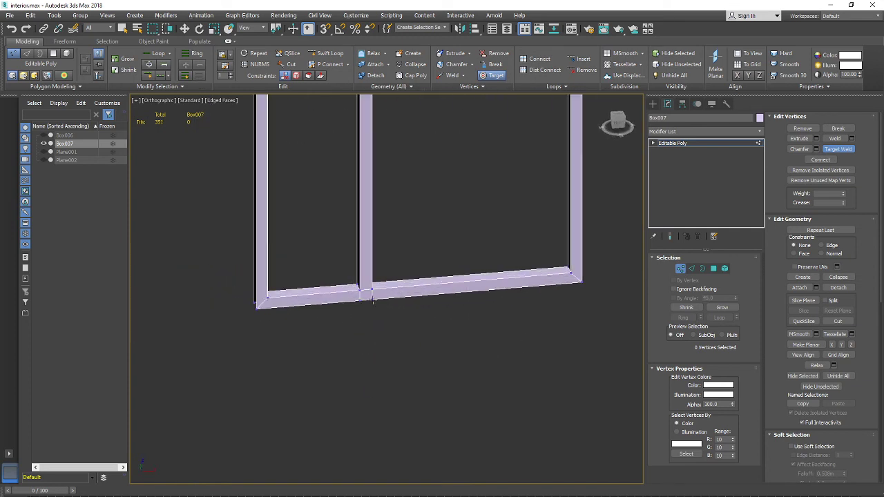
{"action": "left_click", "coordinate": [364, 302]}
{"action": "scroll", "coordinate": [367, 311], "scroll_direction": "down", "scroll_amount": 5}
{"action": "scroll", "coordinate": [383, 311], "scroll_direction": "up", "scroll_amount": 5}
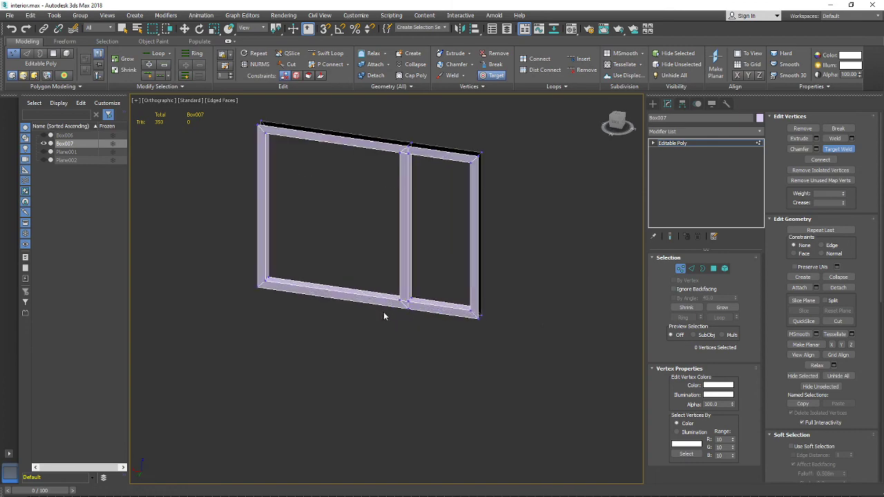
Leave Vertex level, unhide all objects and check the divided window frame in its wall opening
{"action": "left_click", "coordinate": [681, 268]}
{"action": "scroll", "coordinate": [433, 319], "scroll_direction": "down", "scroll_amount": 3}
{"action": "middle_click_drag", "start_coordinate": [432, 322], "coordinate": [497, 339], "text": "alt"}
{"action": "right_click", "coordinate": [481, 342]}
{"action": "left_click", "coordinate": [511, 294]}
{"action": "scroll", "coordinate": [514, 359], "scroll_direction": "up", "scroll_amount": 4}
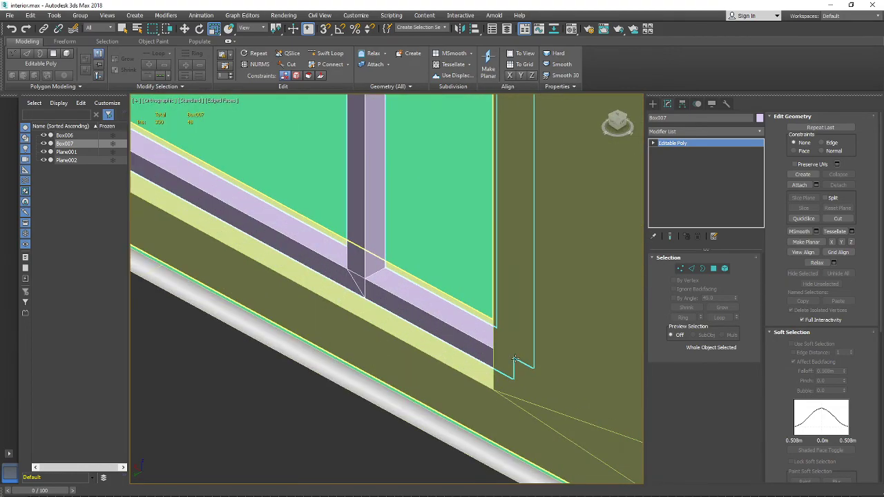
{"action": "scroll", "coordinate": [532, 363], "scroll_direction": "down", "scroll_amount": 4}
{"action": "middle_click_drag", "start_coordinate": [530, 363], "coordinate": [344, 418], "text": "alt"}
{"action": "scroll", "coordinate": [536, 361], "scroll_direction": "down", "scroll_amount": 5}
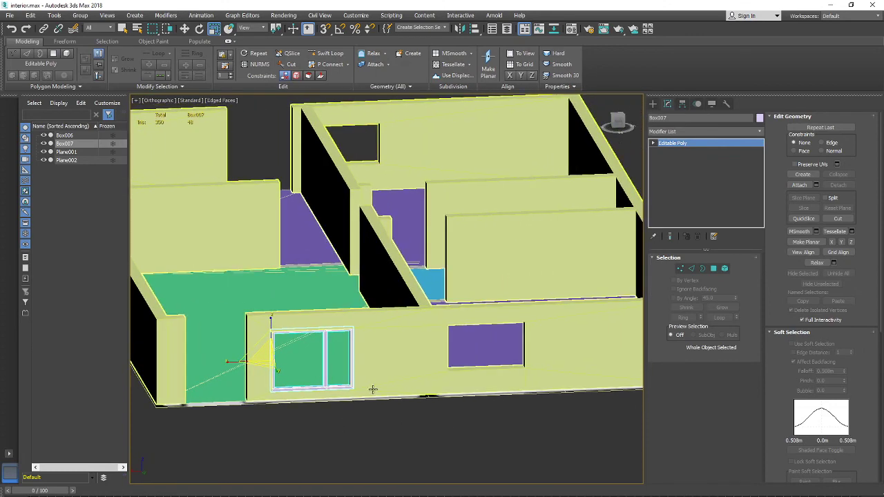
{"action": "middle_click_drag", "start_coordinate": [394, 370], "coordinate": [449, 371], "text": "alt"}
{"action": "scroll", "coordinate": [392, 353], "scroll_direction": "up", "scroll_amount": 2}
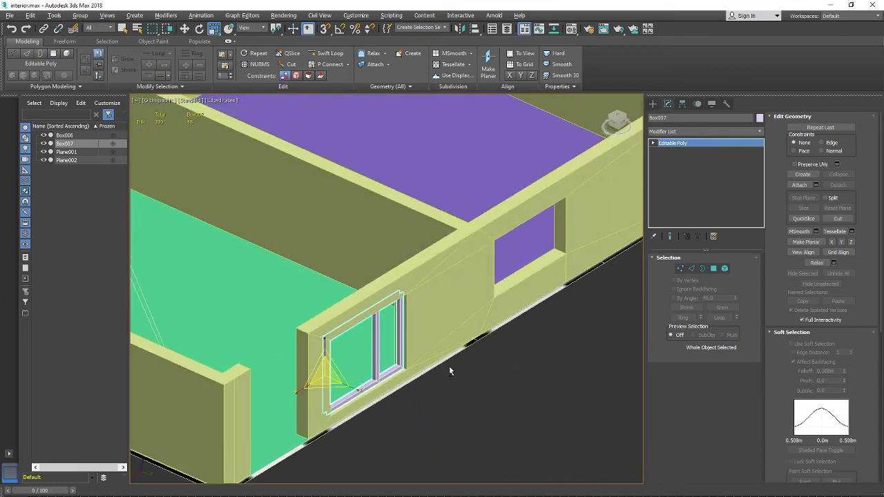
{"action": "scroll", "coordinate": [448, 371], "scroll_direction": "up", "scroll_amount": 3}
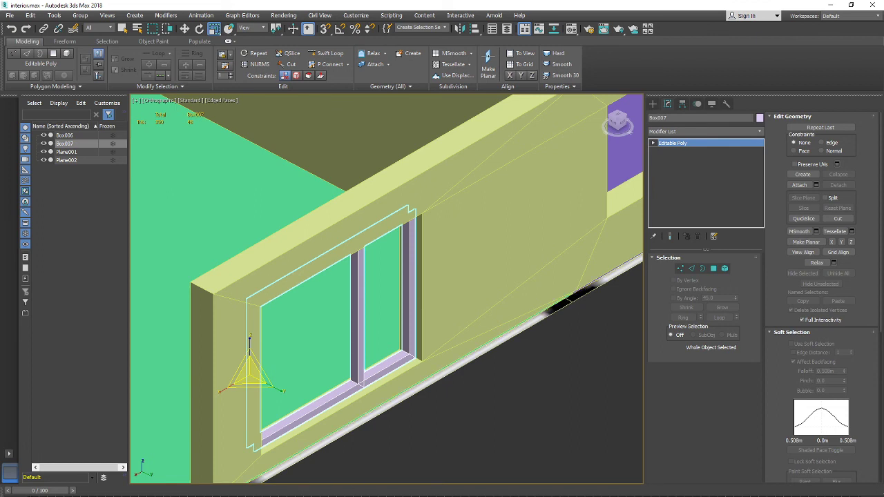
Switch to the BigBlueButton meeting in the browser, mute the microphone and stop the screen sharing
{"action": "mouse_move", "coordinate": [100, 496]}
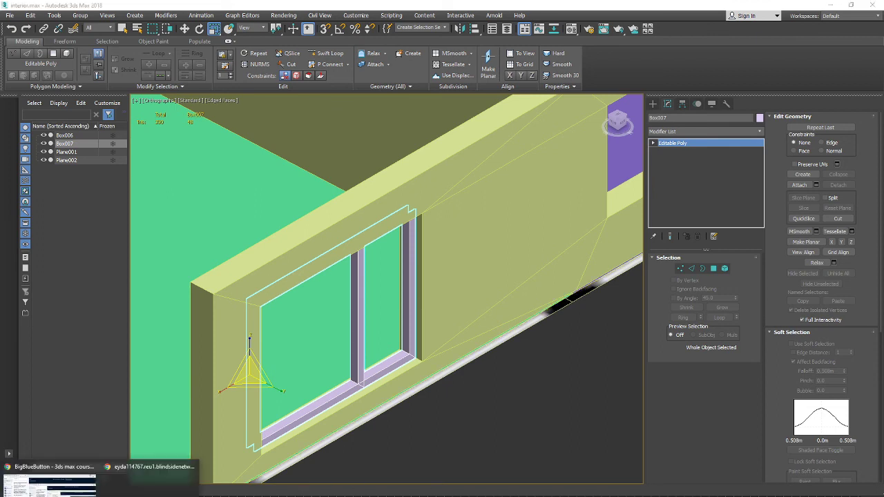
{"action": "left_click", "coordinate": [55, 485]}
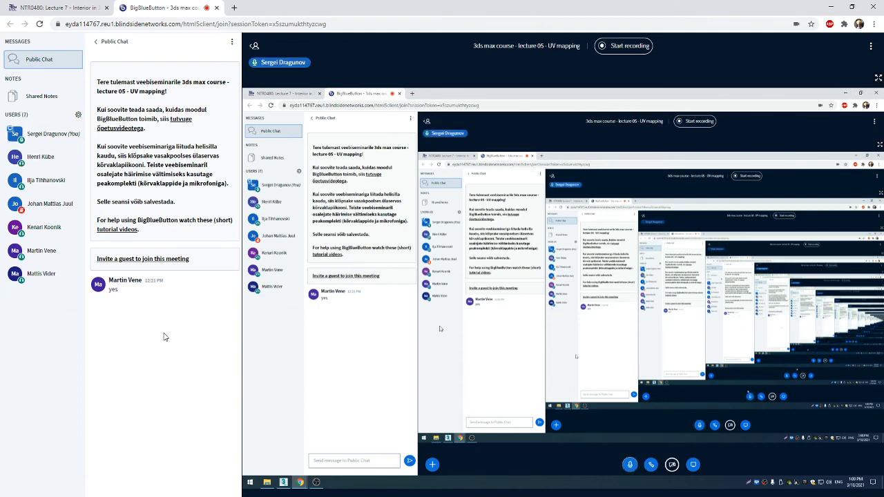
{"action": "left_click", "coordinate": [159, 496]}
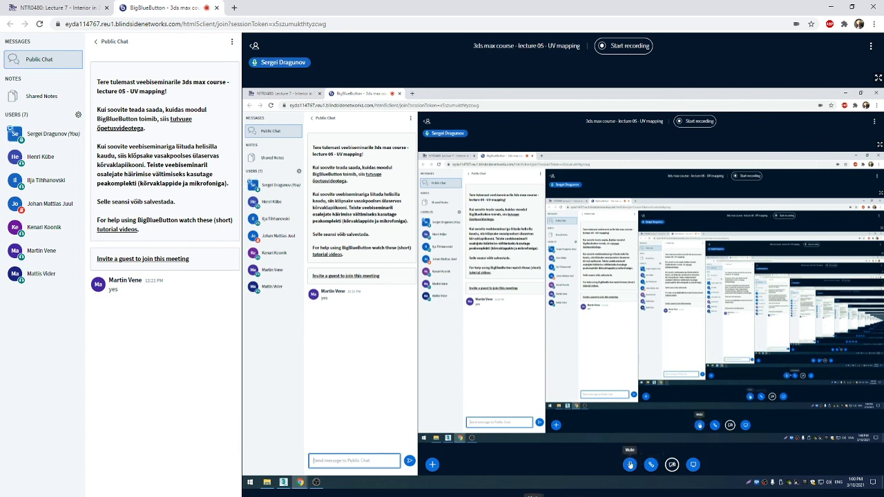
{"action": "left_click", "coordinate": [694, 466]}
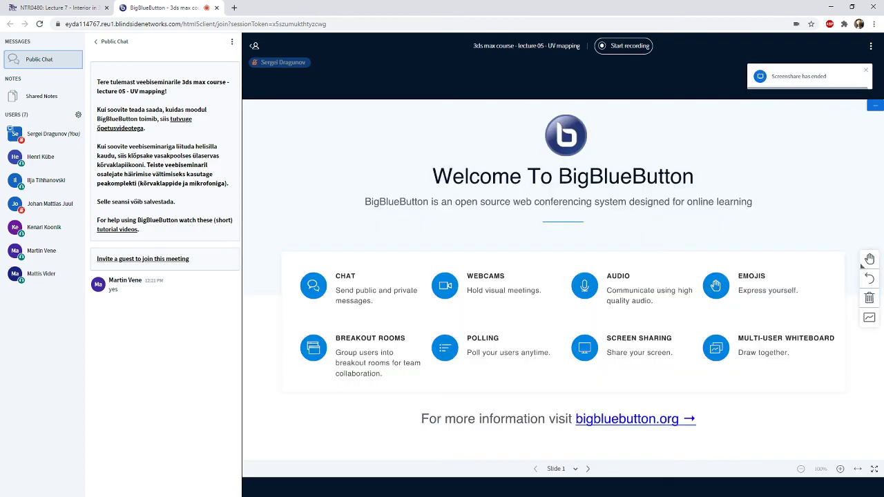